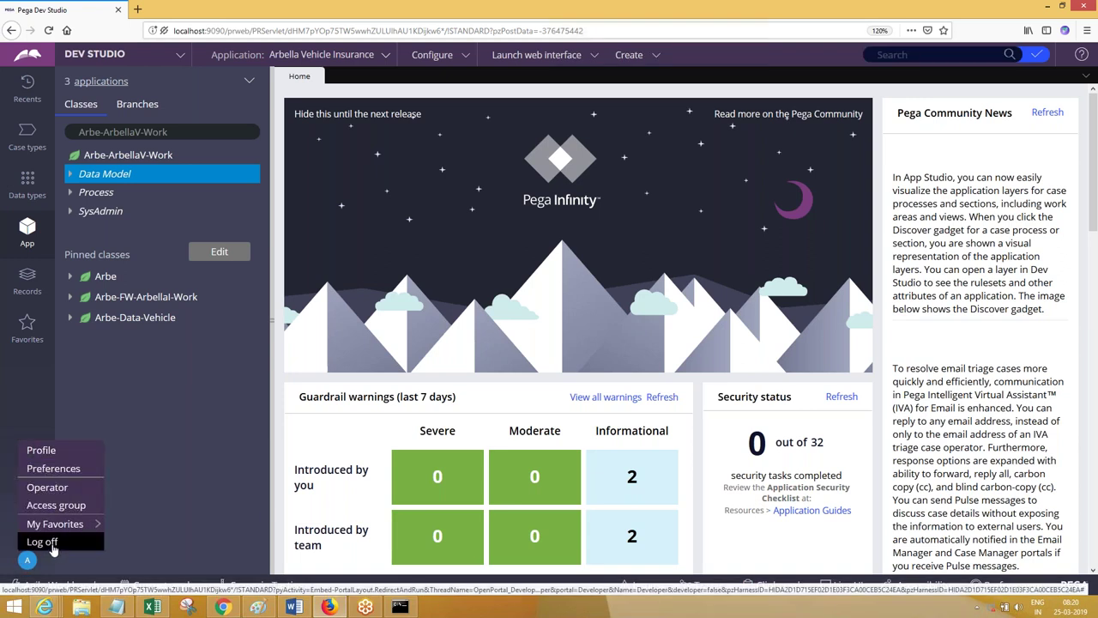
# Step: Log off and sign in with the saved second admin account and its password to reach Admin Studio
pyautogui.click(515, 245)
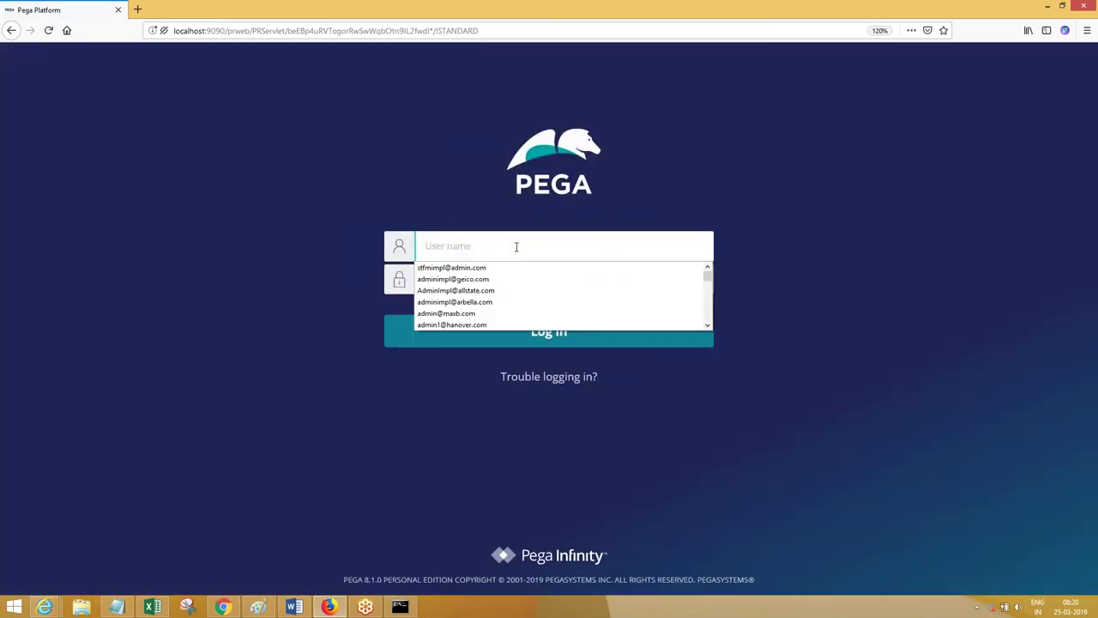
pyautogui.click(489, 292)
pyautogui.click(473, 276)
pyautogui.press('Return')
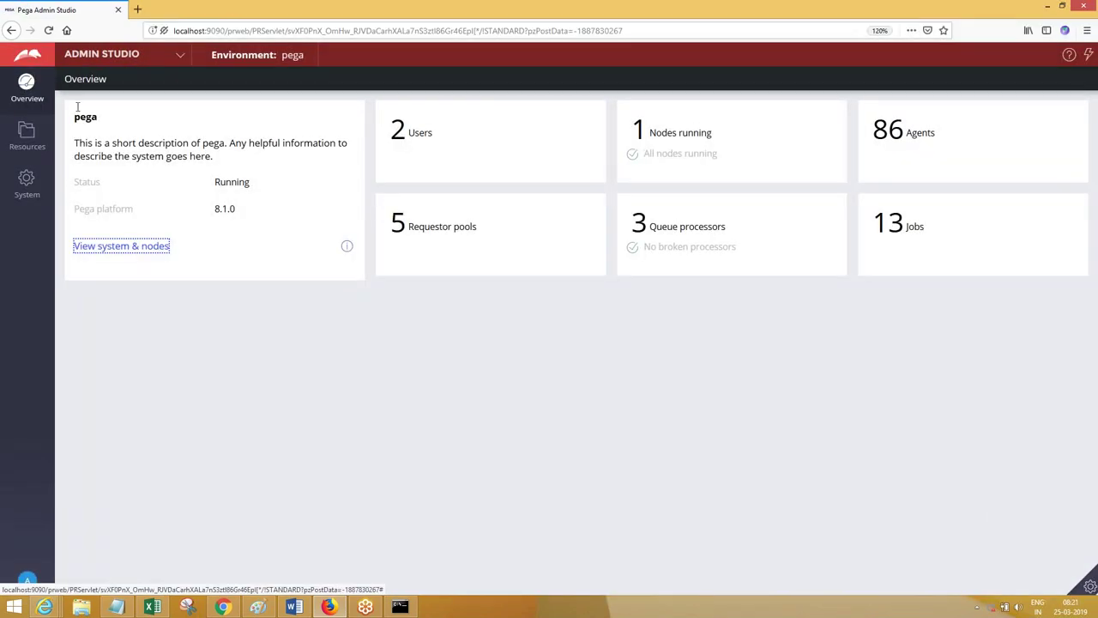
# Step: Check the four sleeping listeners and their start options, then move to Dev Studio
pyautogui.click(27, 144)
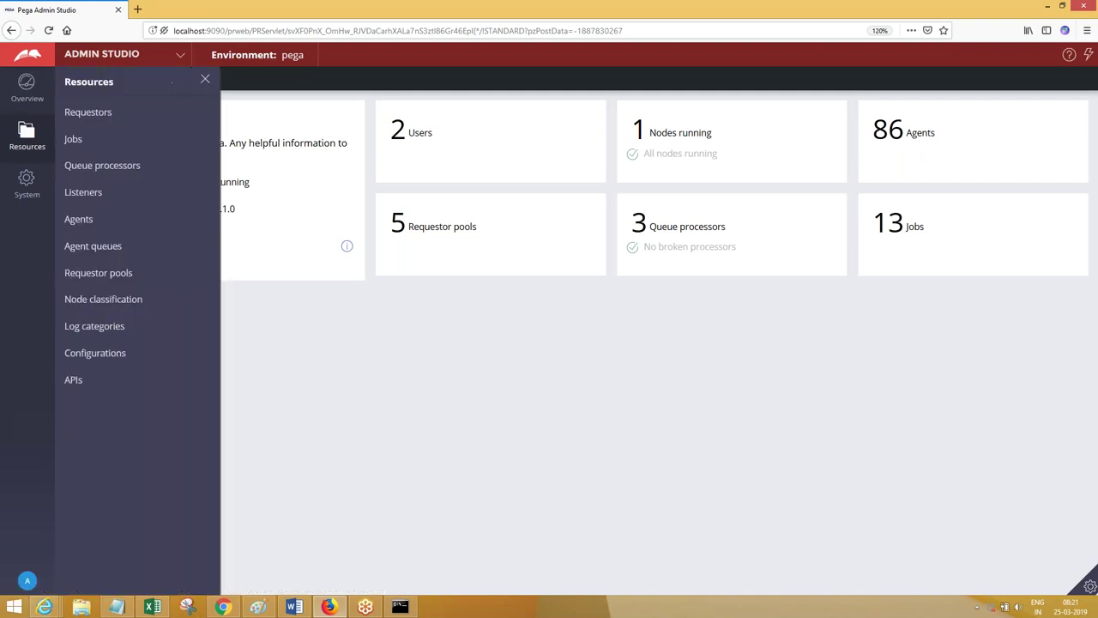
pyautogui.click(83, 192)
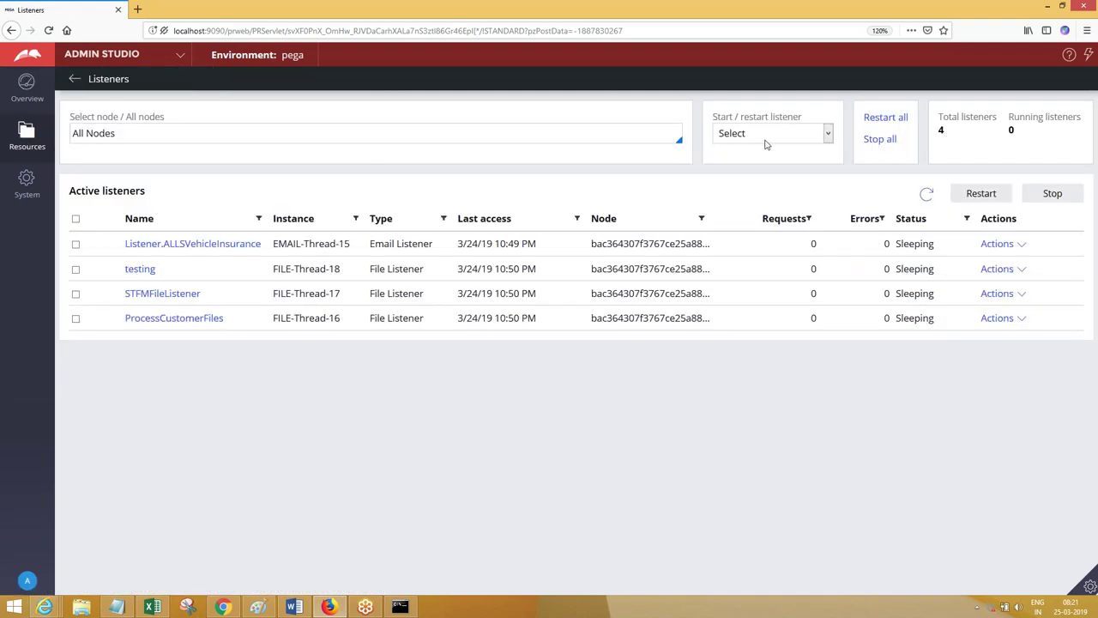
pyautogui.click(764, 138)
pyautogui.click(752, 169)
pyautogui.click(744, 161)
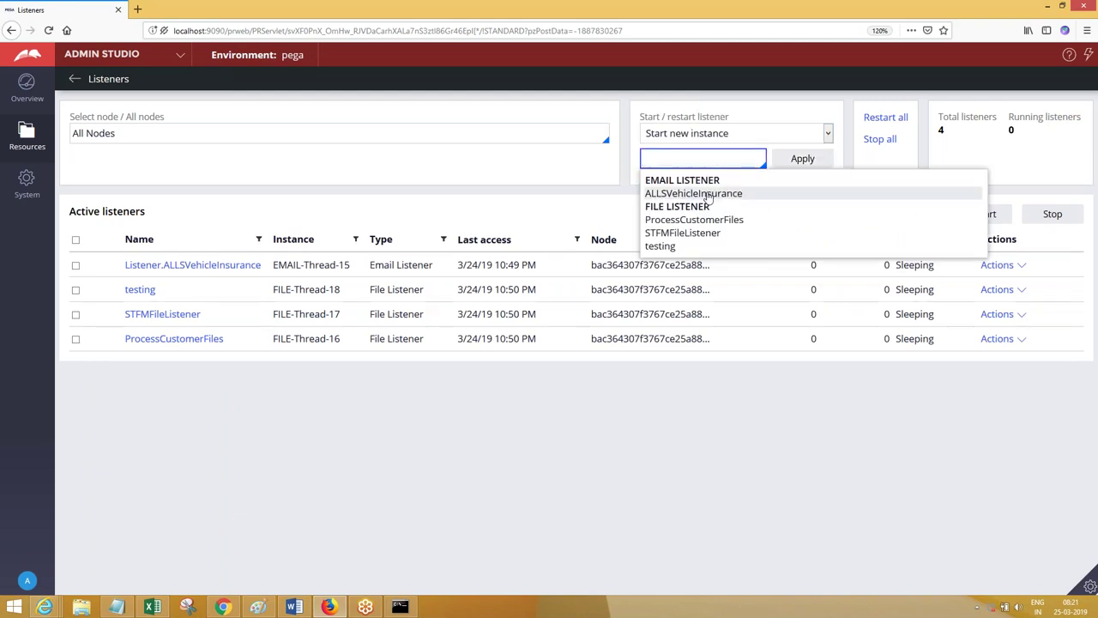
pyautogui.click(549, 186)
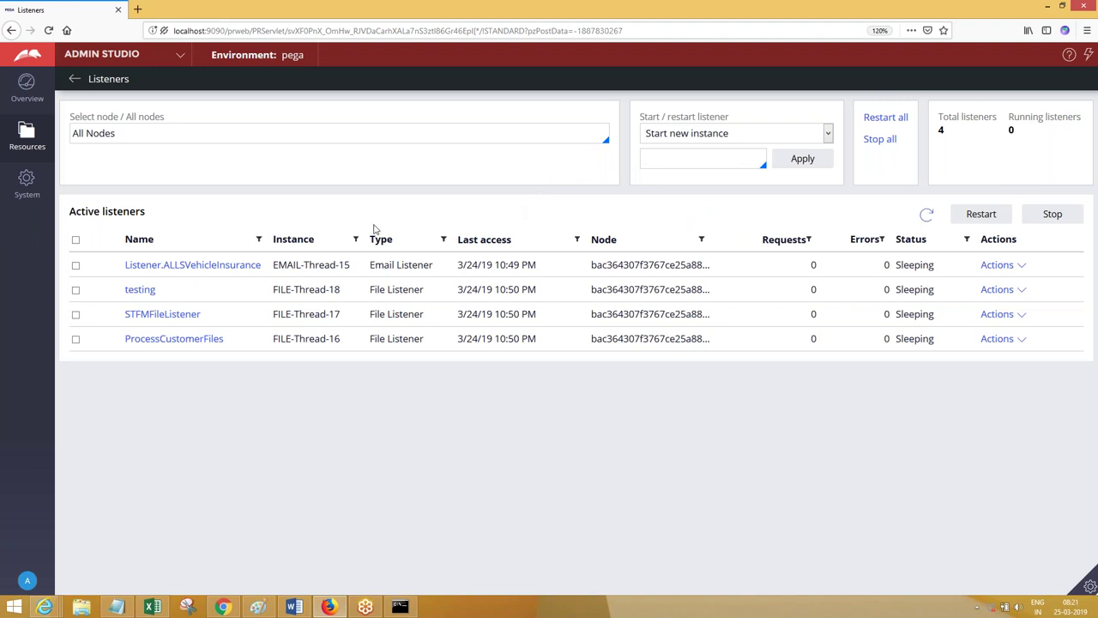
pyautogui.click(125, 62)
pyautogui.click(110, 103)
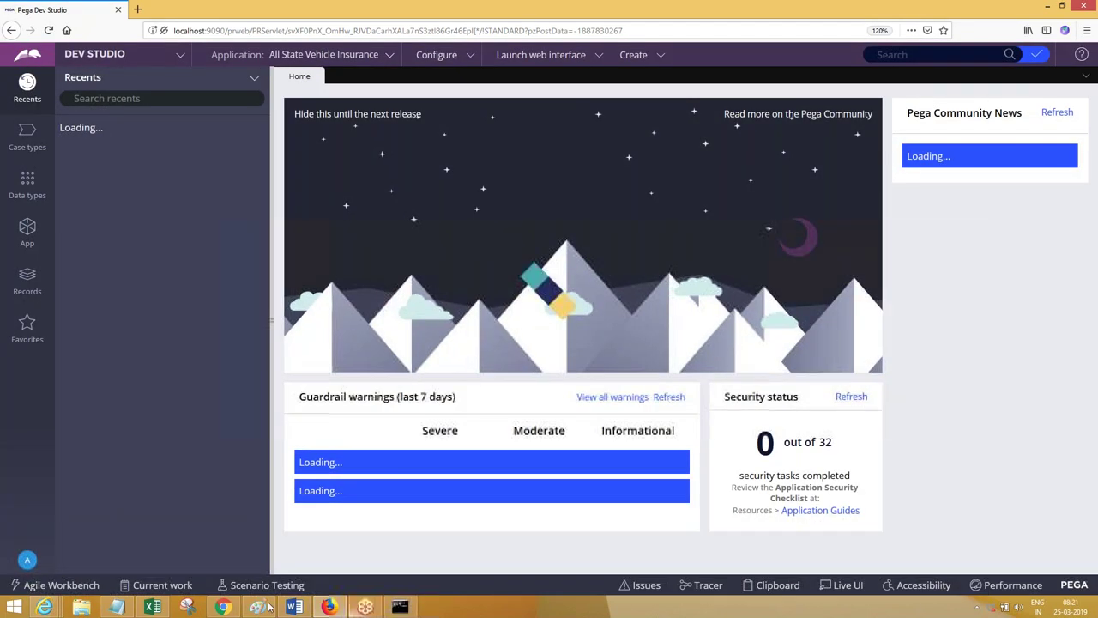
# Step: Overwrite the Notepad notes with the heading 'Email Listener :-' and minimise Notepad
pyautogui.hotkey('alt', 'Tab')
pyautogui.hotkey('ctrl', 'a')
pyautogui.write('Email List')
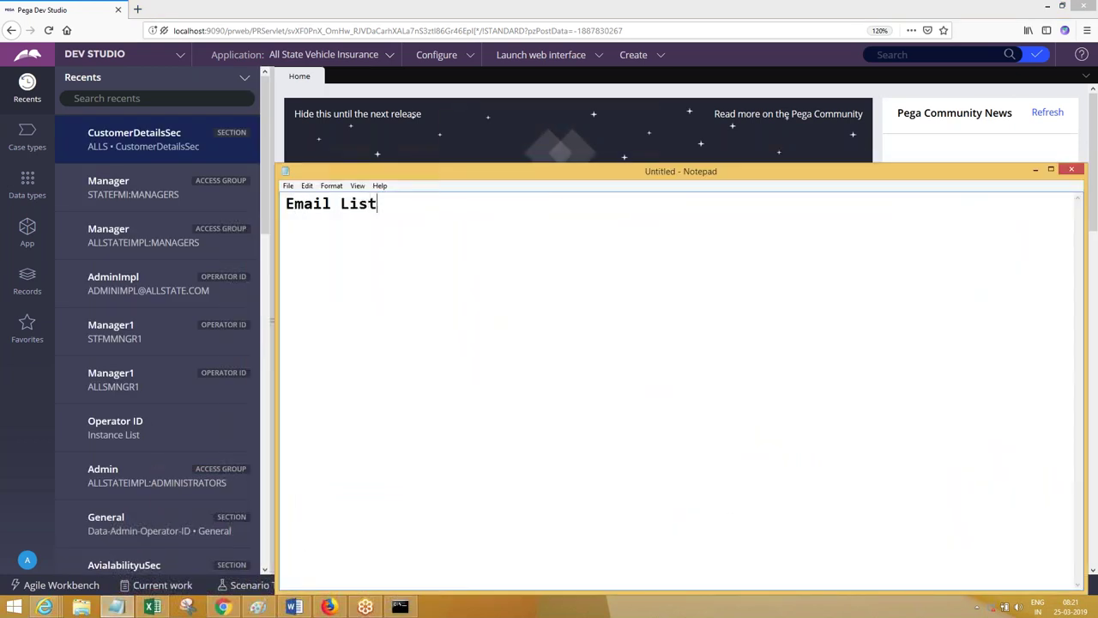
pyautogui.write('ener :-')
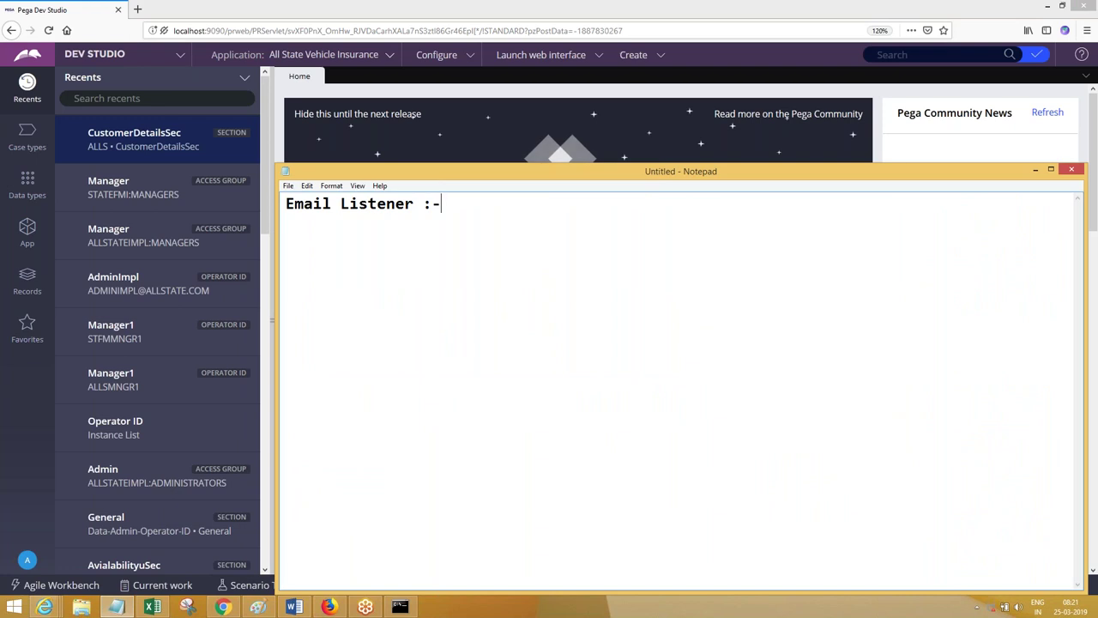
pyautogui.press('Return')
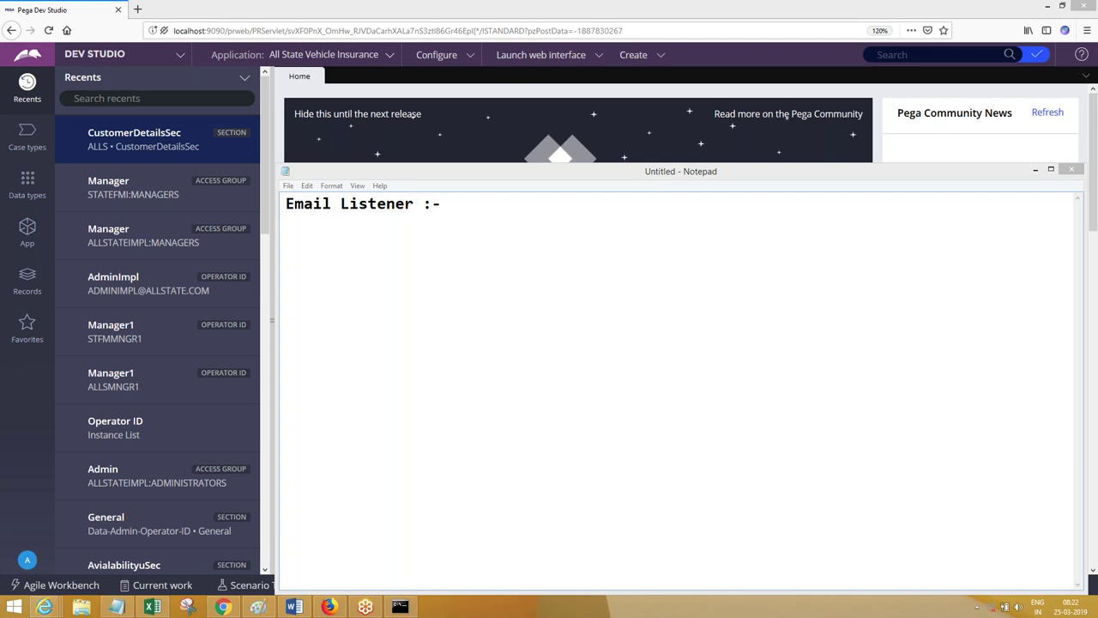
pyautogui.click(1036, 170)
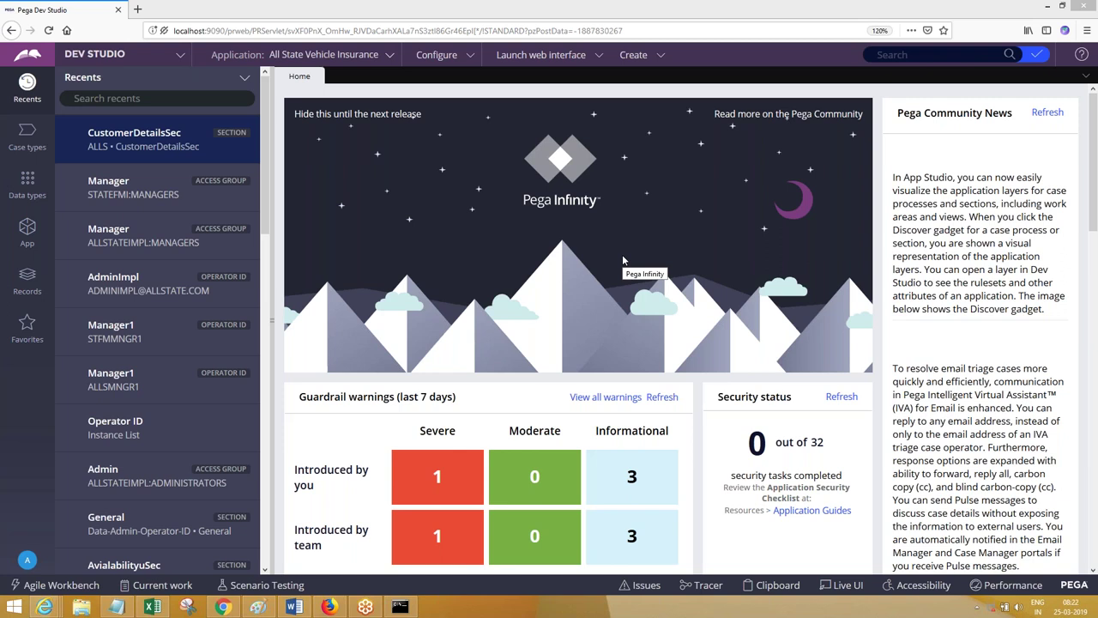
pyautogui.click(894, 55)
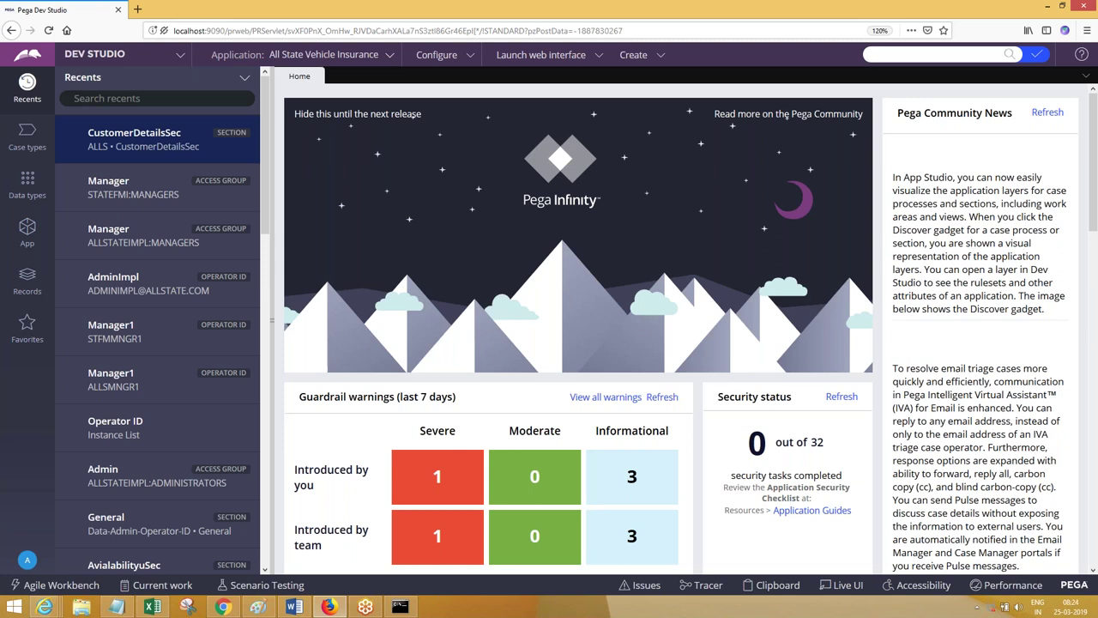
pyautogui.click(29, 236)
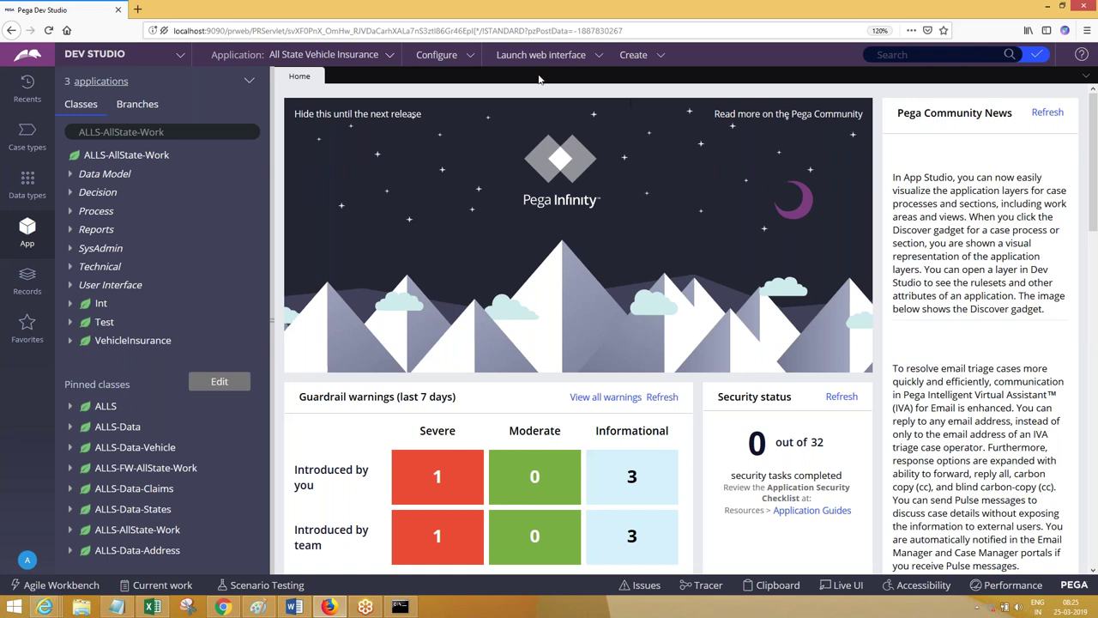
pyautogui.click(196, 133)
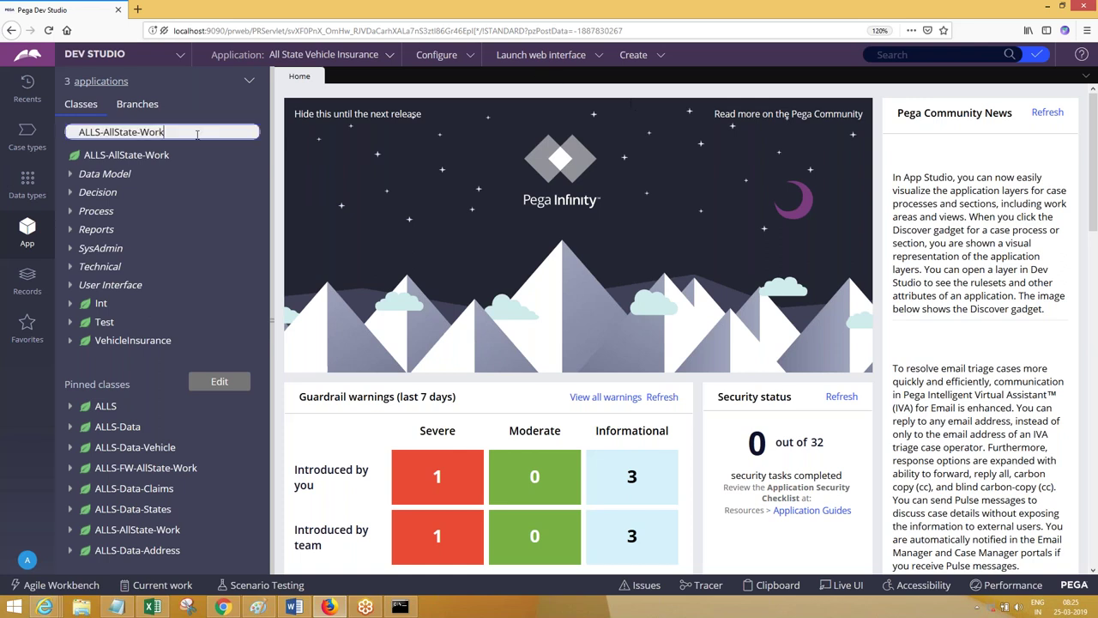
pyautogui.click(462, 93)
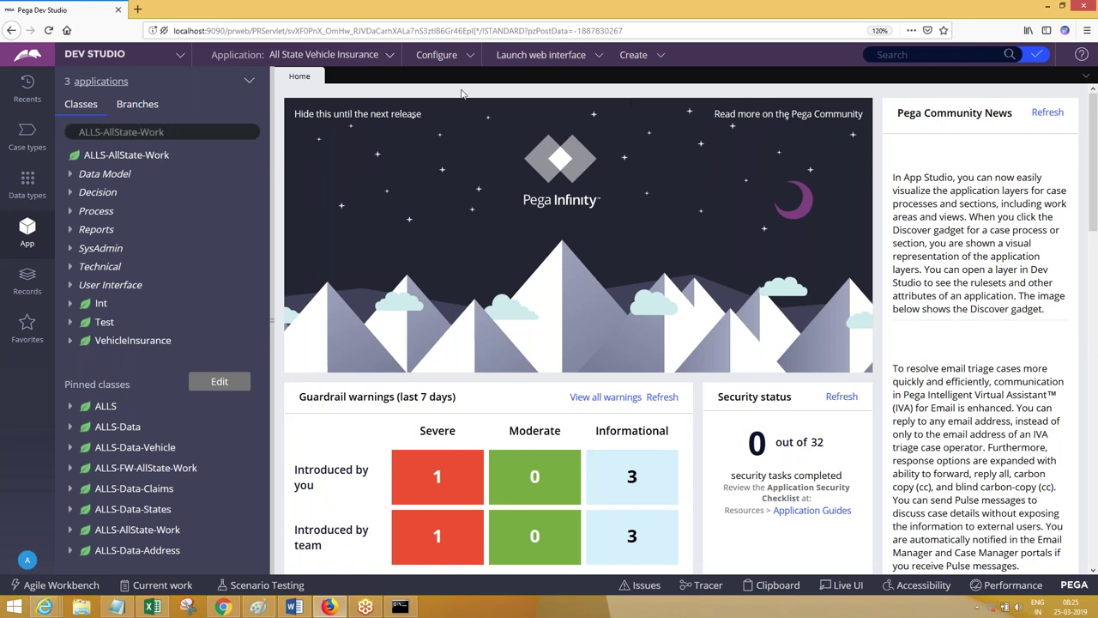
pyautogui.click(26, 96)
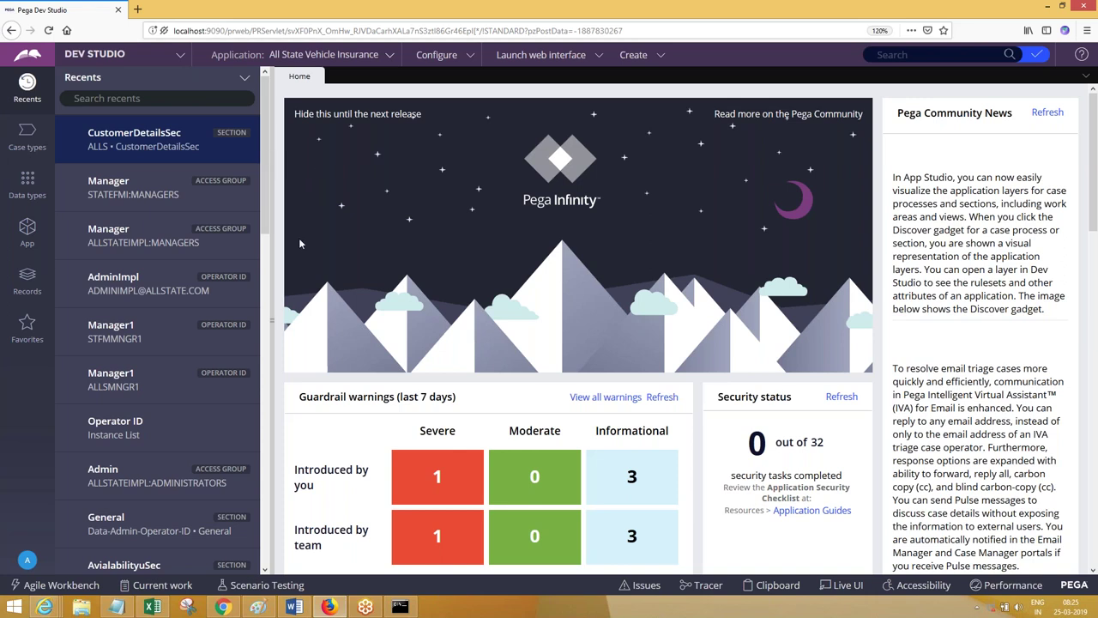
# Step: List the Email Listener records under Records > Integration-Resources
pyautogui.click(28, 279)
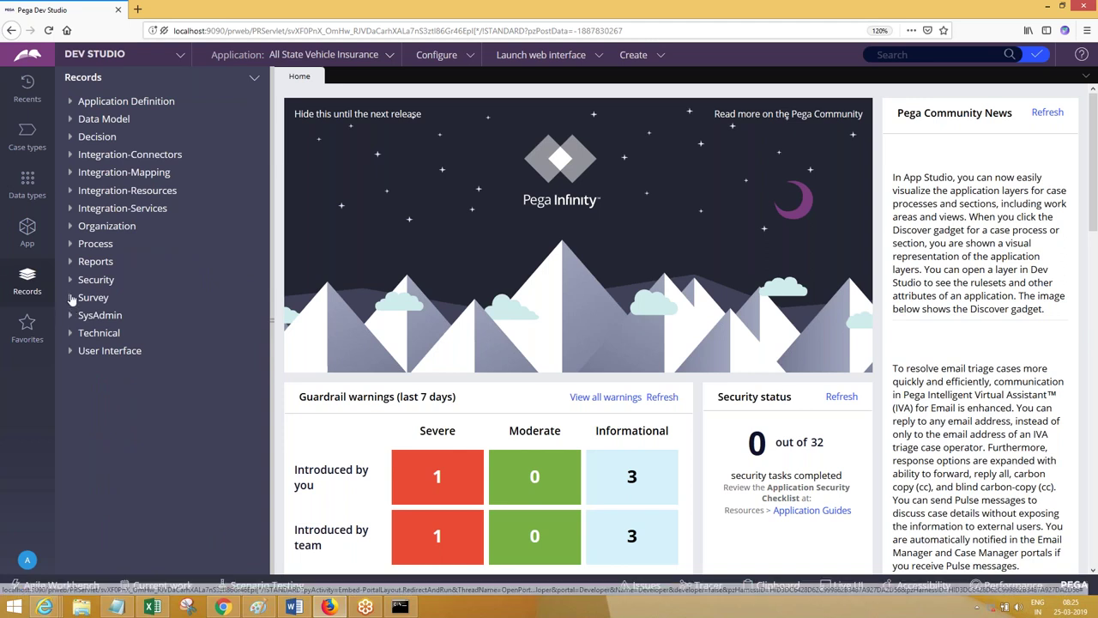
pyautogui.click(72, 194)
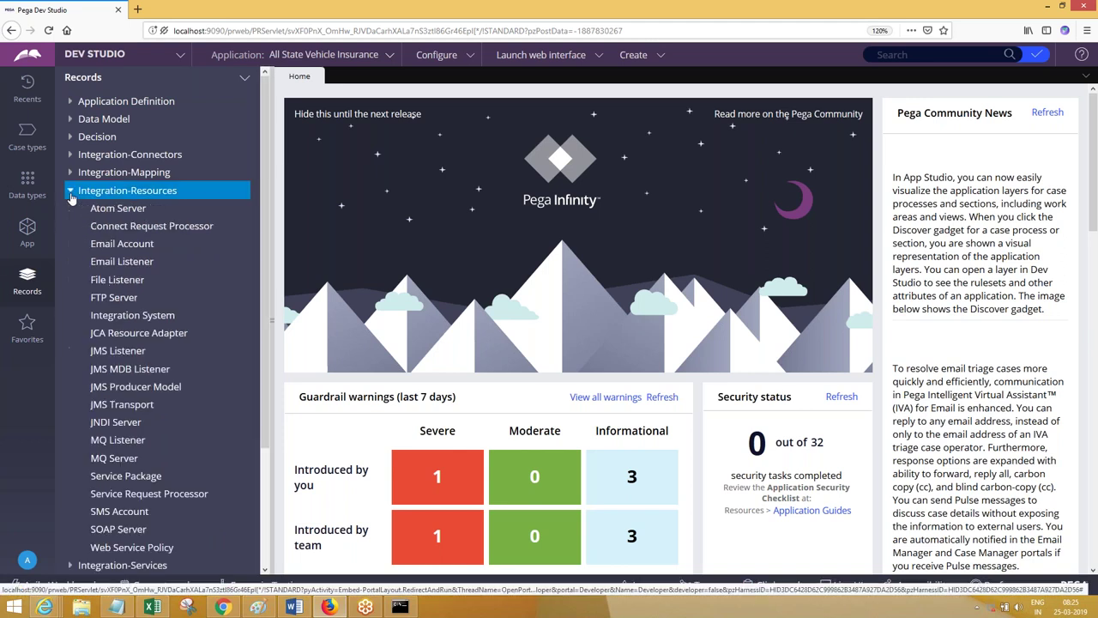
pyautogui.click(124, 263)
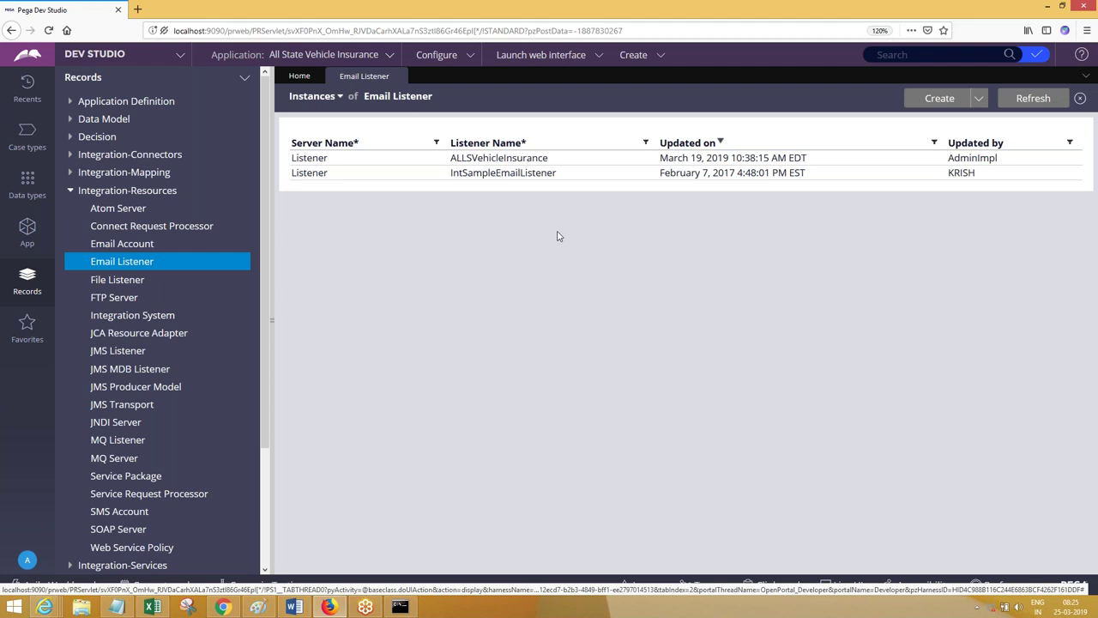
# Step: Inspect the ALLSVehicleInsurance listener's properties, briefly trying '/Allscases' but keeping folder INBOX
pyautogui.click(506, 160)
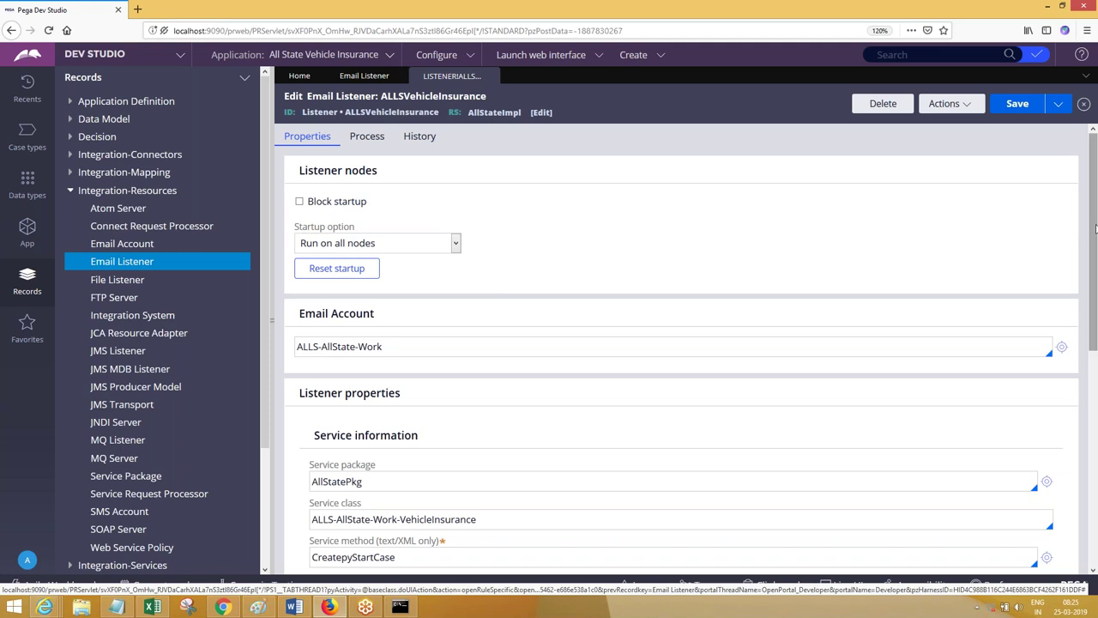
pyautogui.moveTo(1096, 227); pyautogui.dragTo(1096, 351)
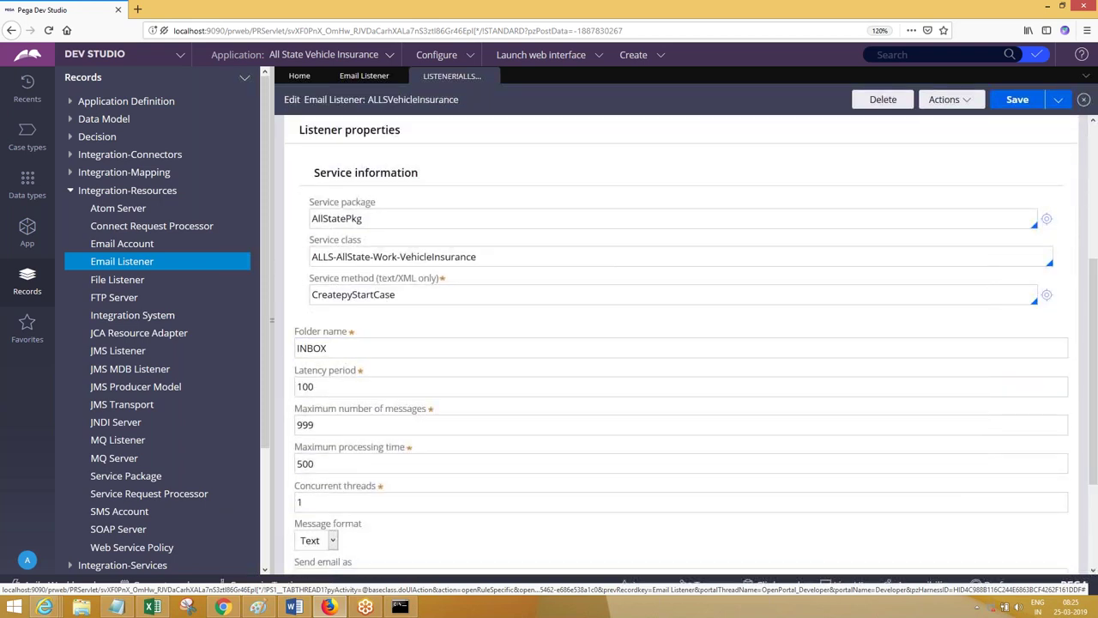
pyautogui.doubleClick(312, 347)
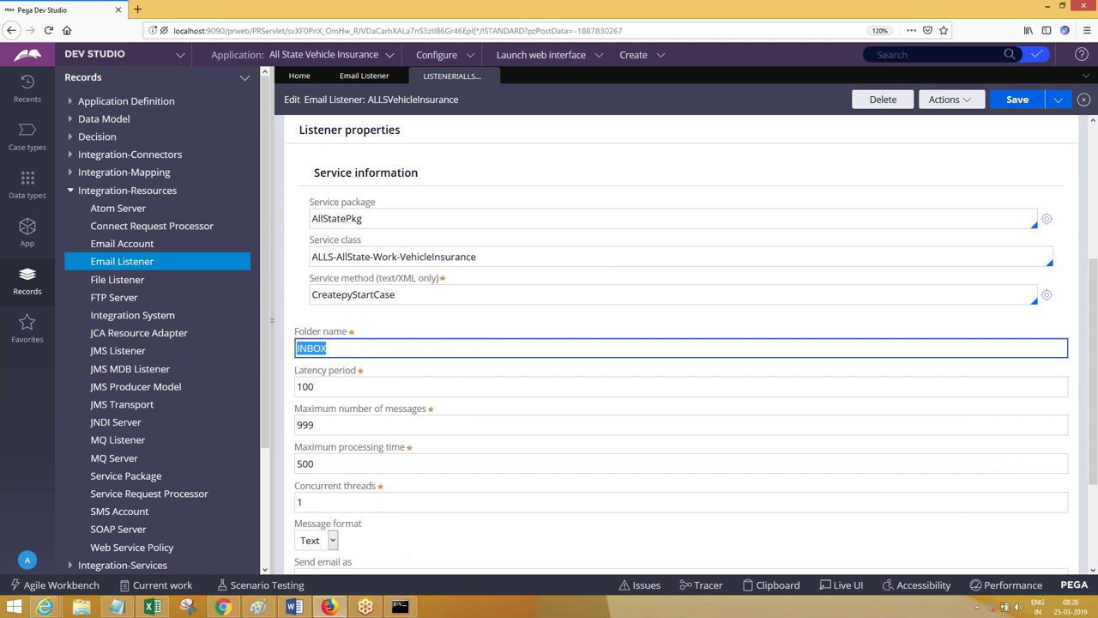
pyautogui.click(361, 355)
pyautogui.write('/Allscases')
pyautogui.press('BackSpace')
pyautogui.press('BackSpace')
pyautogui.press('BackSpace')
pyautogui.press('BackSpace')
pyautogui.press('BackSpace')
pyautogui.press('BackSpace')
pyautogui.press('BackSpace')
pyautogui.press('BackSpace')
pyautogui.press('BackSpace')
pyautogui.press('BackSpace')
pyautogui.click(71, 190)
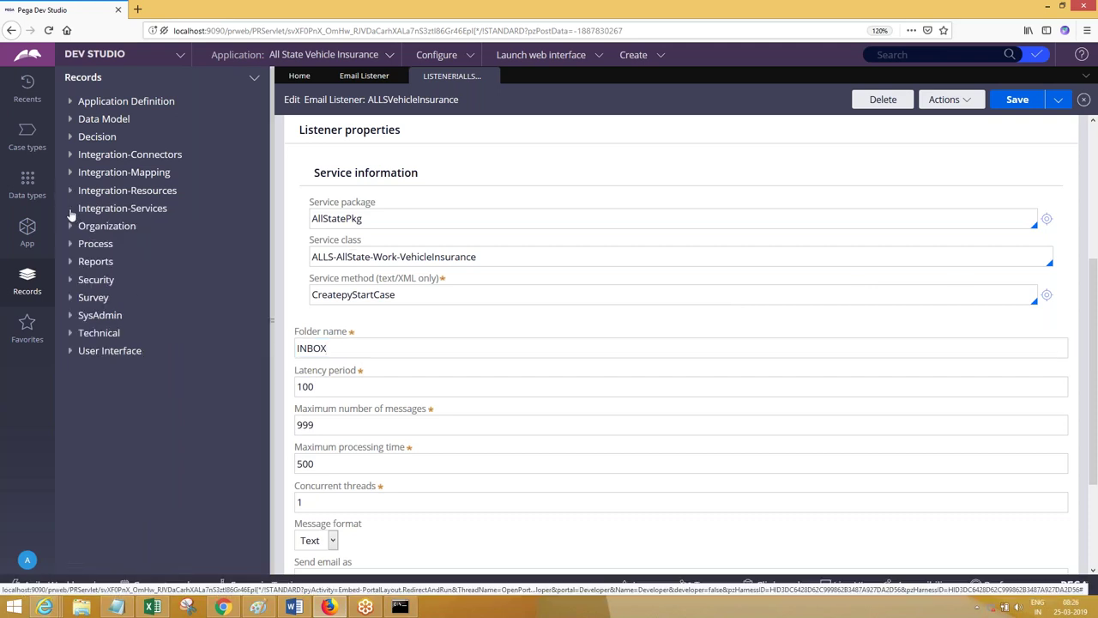
pyautogui.click(72, 212)
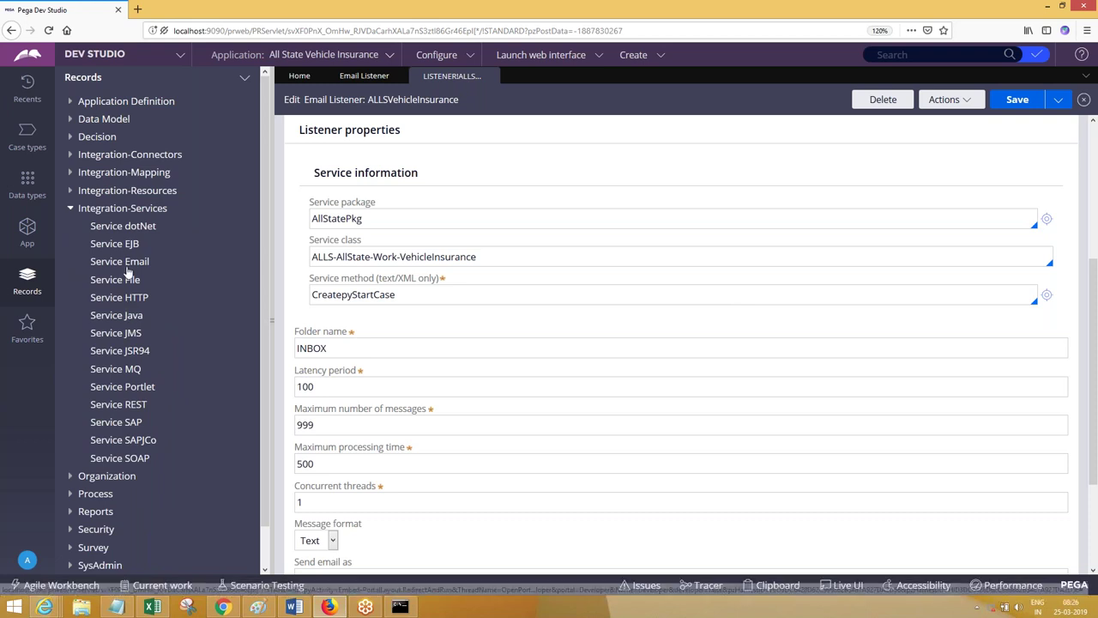
pyautogui.click(125, 264)
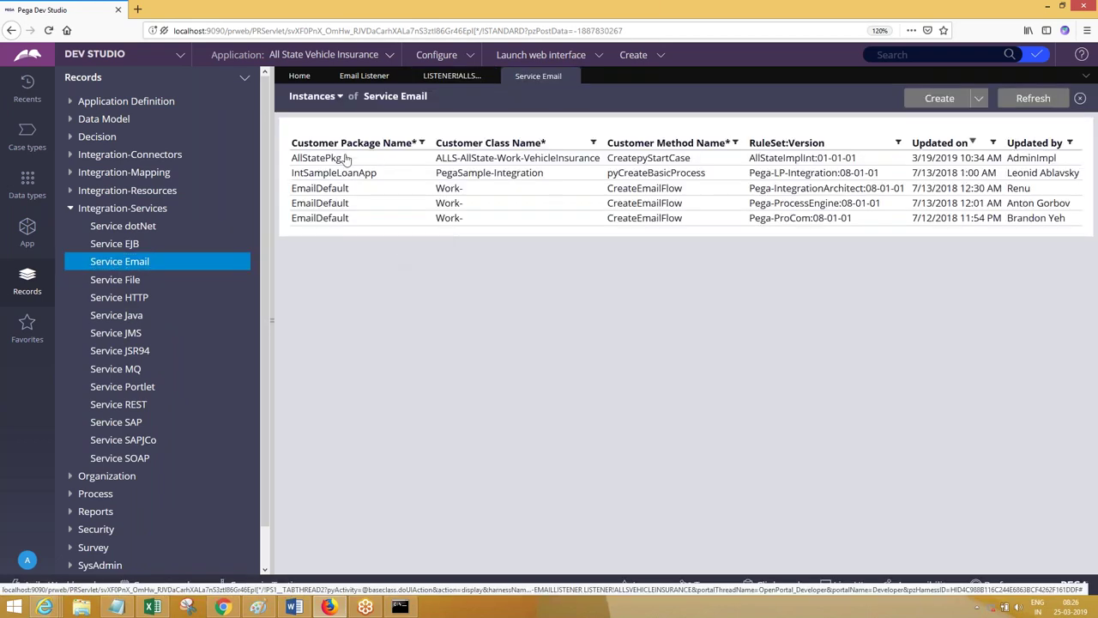
pyautogui.click(344, 158)
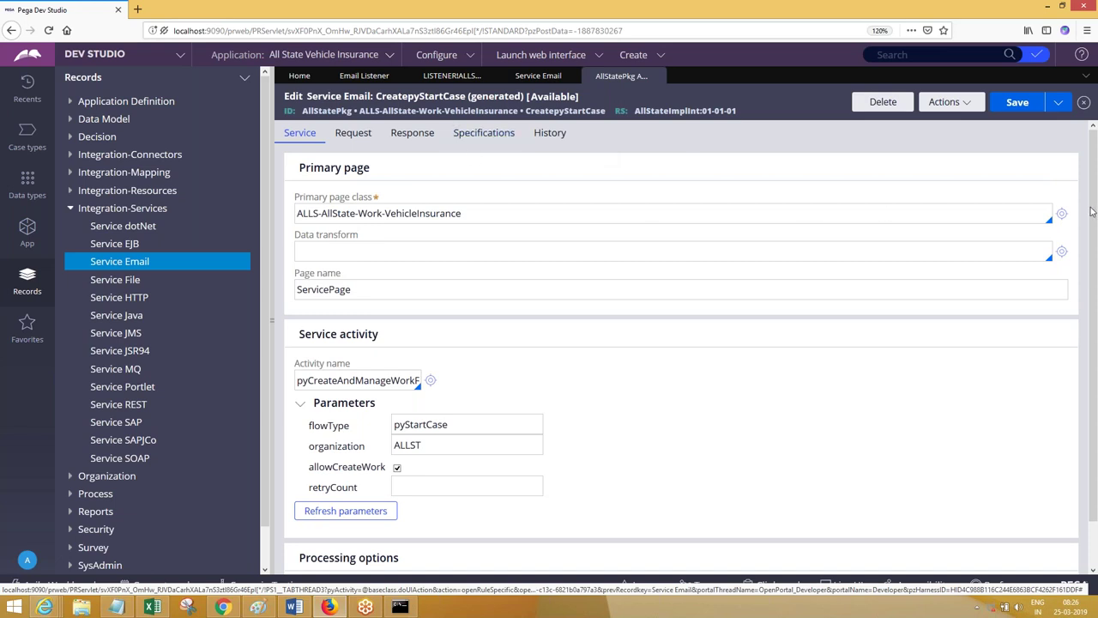
pyautogui.moveTo(1091, 212)
pyautogui.mouseDown()
pyautogui.moveTo(1095, 258)
pyautogui.moveTo(1096, 219)
pyautogui.mouseUp()
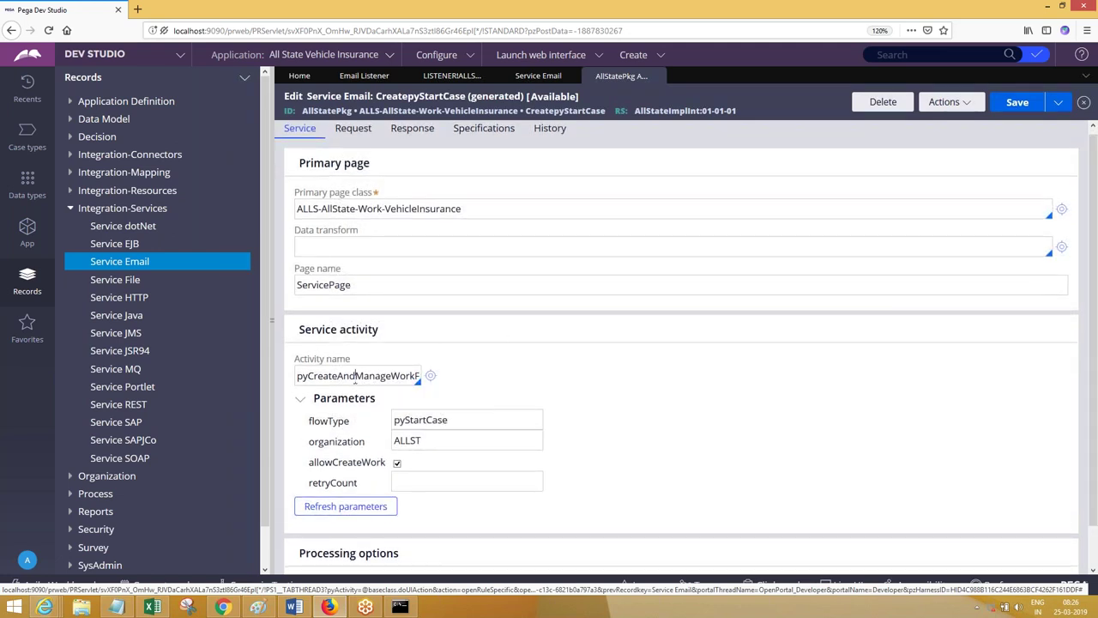
pyautogui.doubleClick(355, 377)
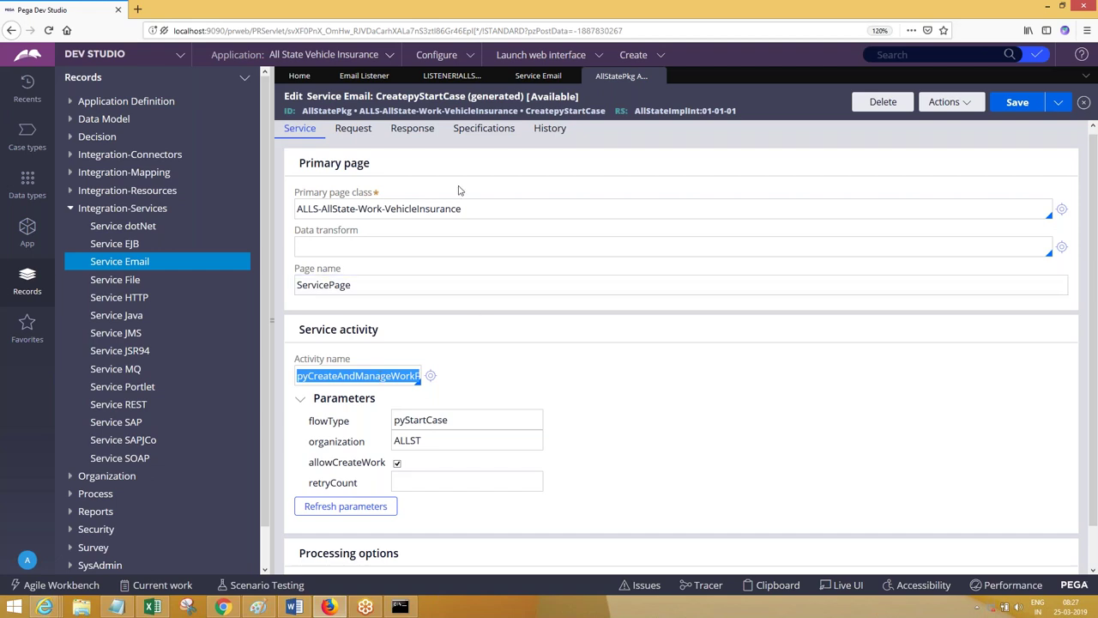
# Step: Examine the Request mappings of To, From, SenderName, Subject and Email Body to .pyInboundEmail
pyautogui.click(367, 139)
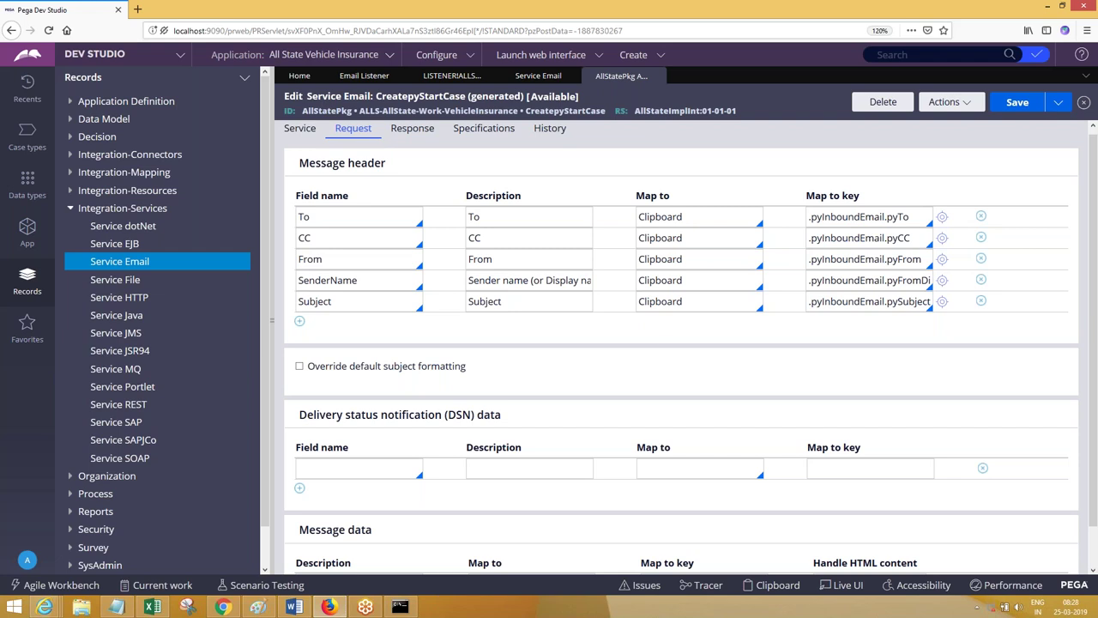
pyautogui.click(512, 259)
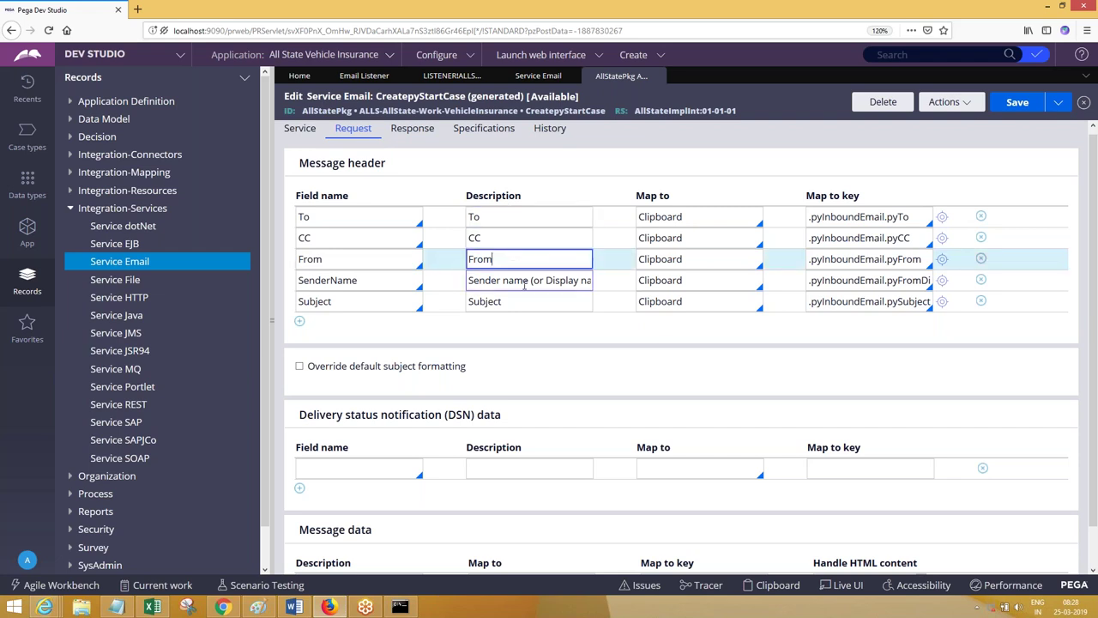
pyautogui.tripleClick(524, 282)
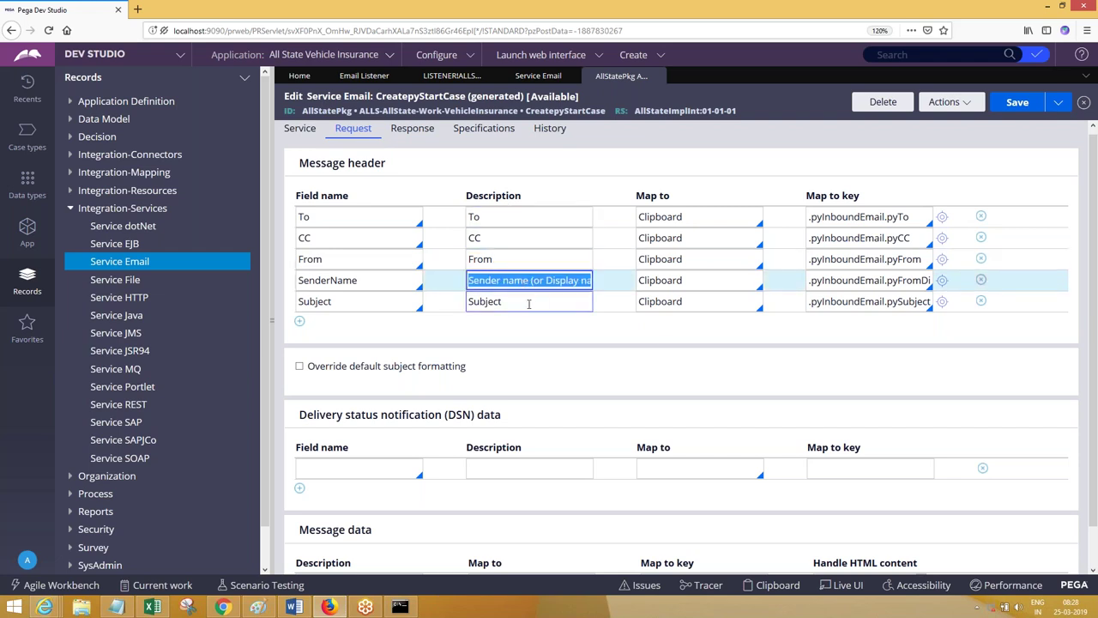
pyautogui.click(529, 302)
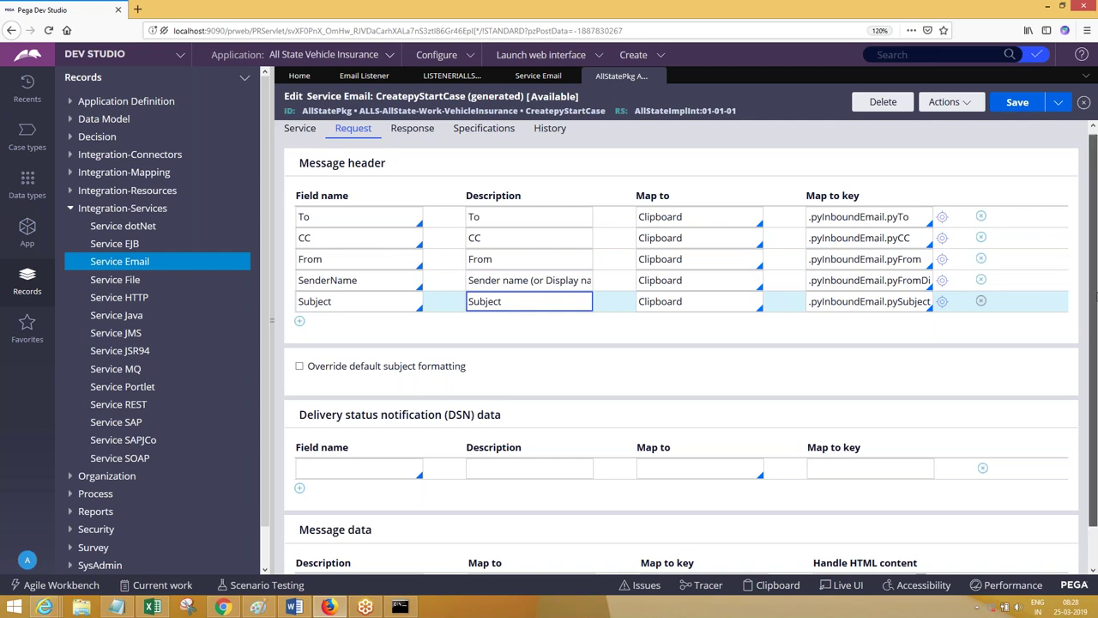
pyautogui.scroll(-1, 915, 494)
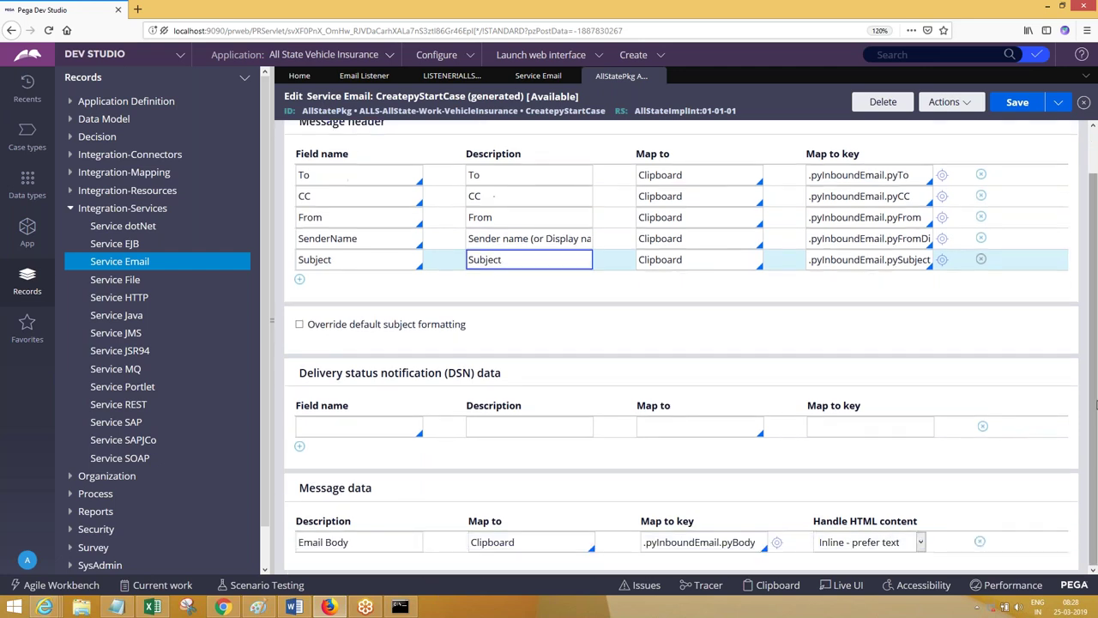
pyautogui.tripleClick(744, 542)
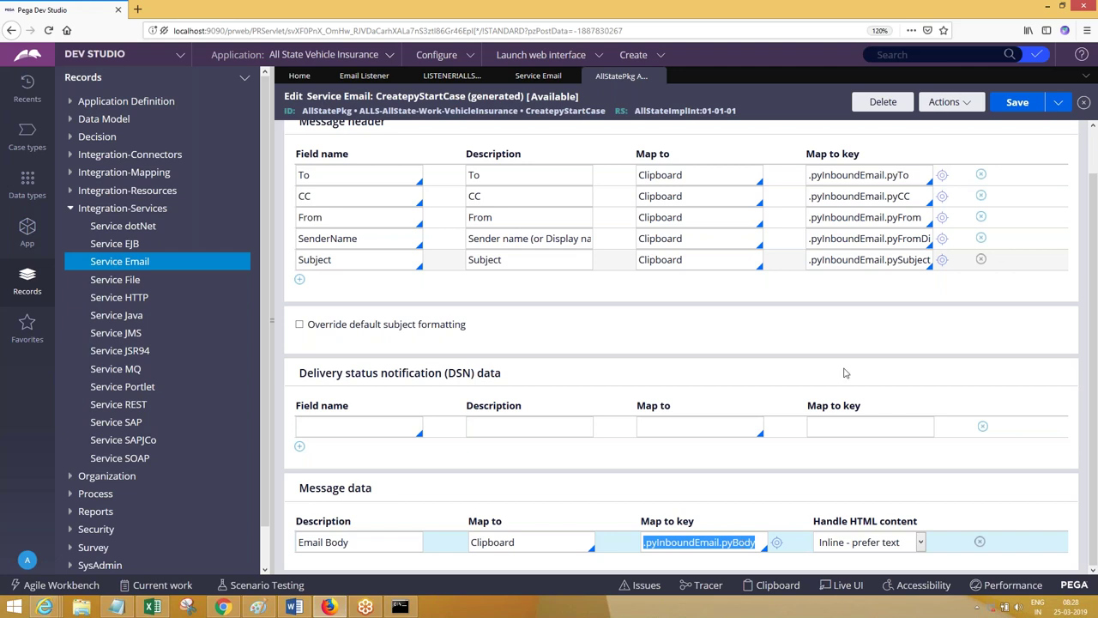
pyautogui.moveTo(914, 176); pyautogui.dragTo(784, 183)
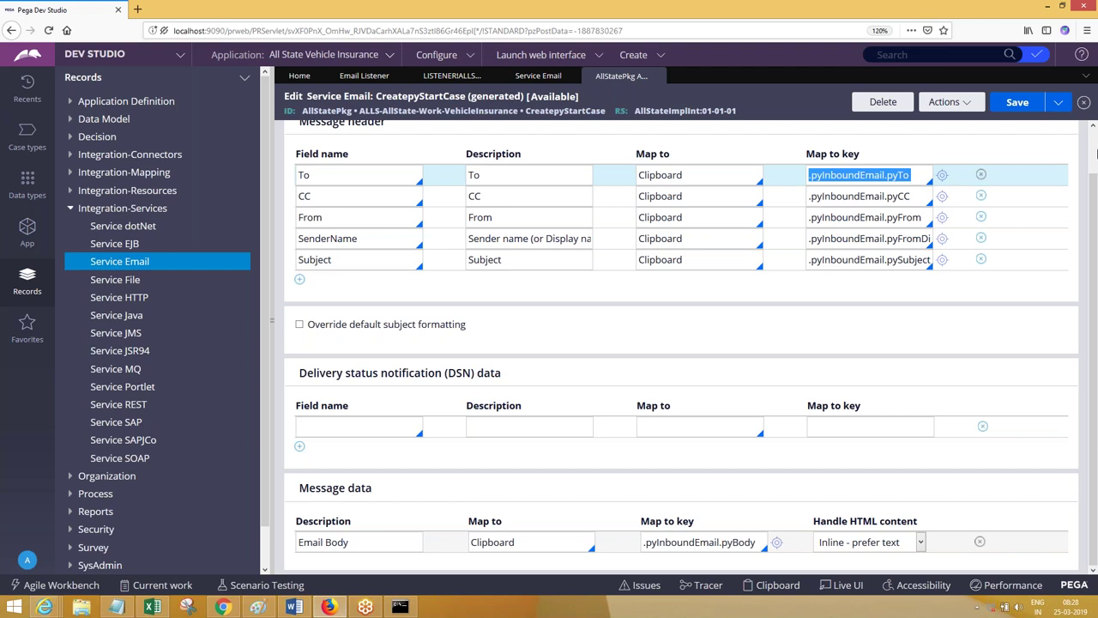
pyautogui.scroll(1, 1096, 152)
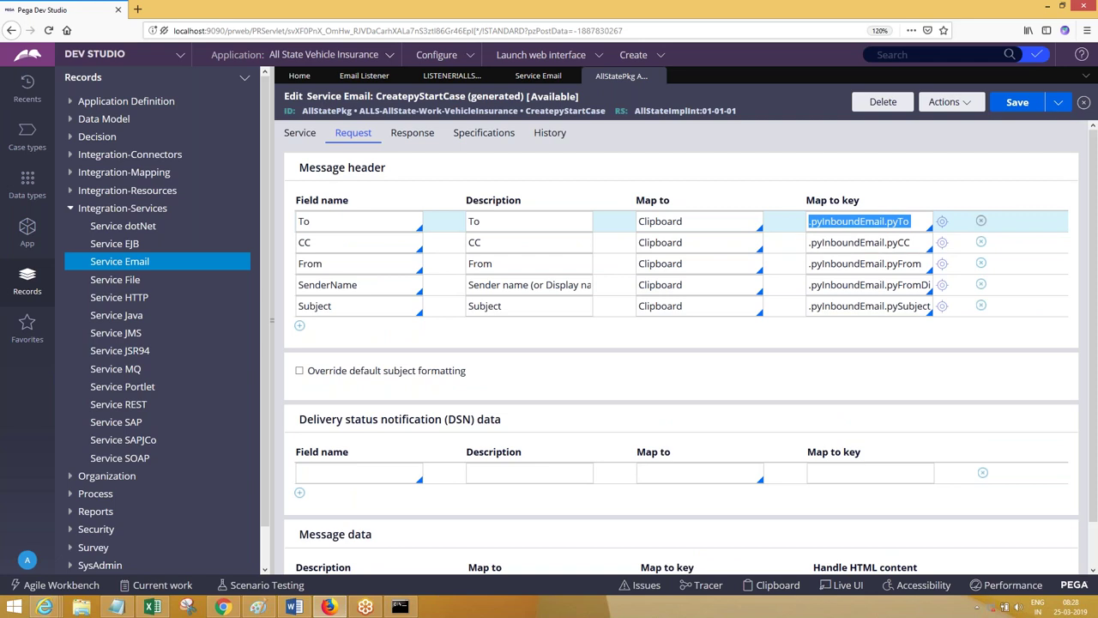
pyautogui.click(300, 135)
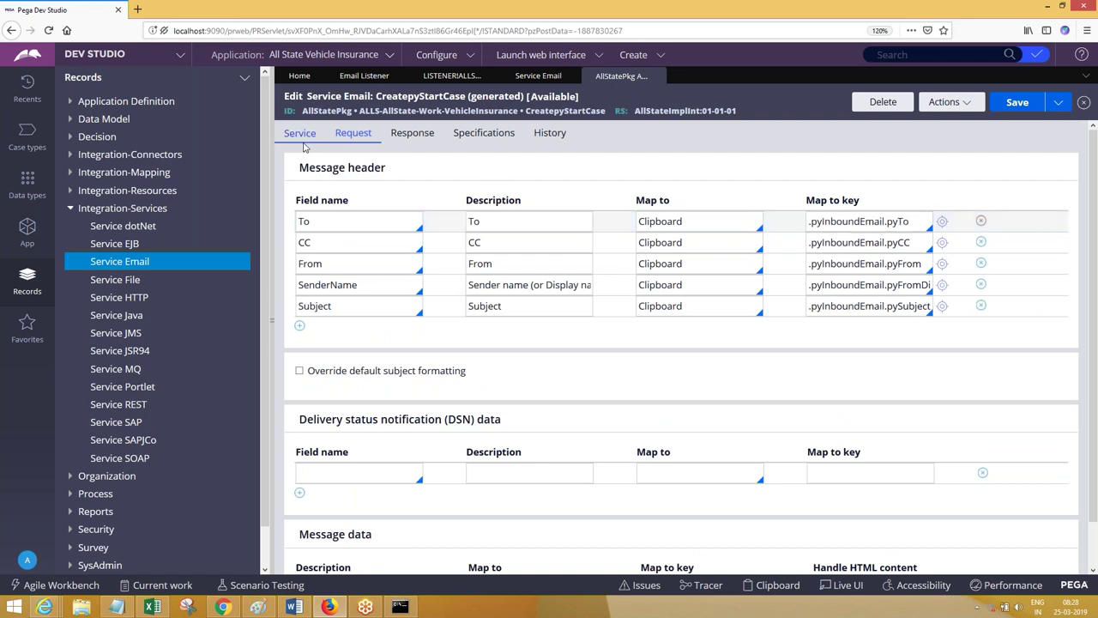
pyautogui.doubleClick(365, 292)
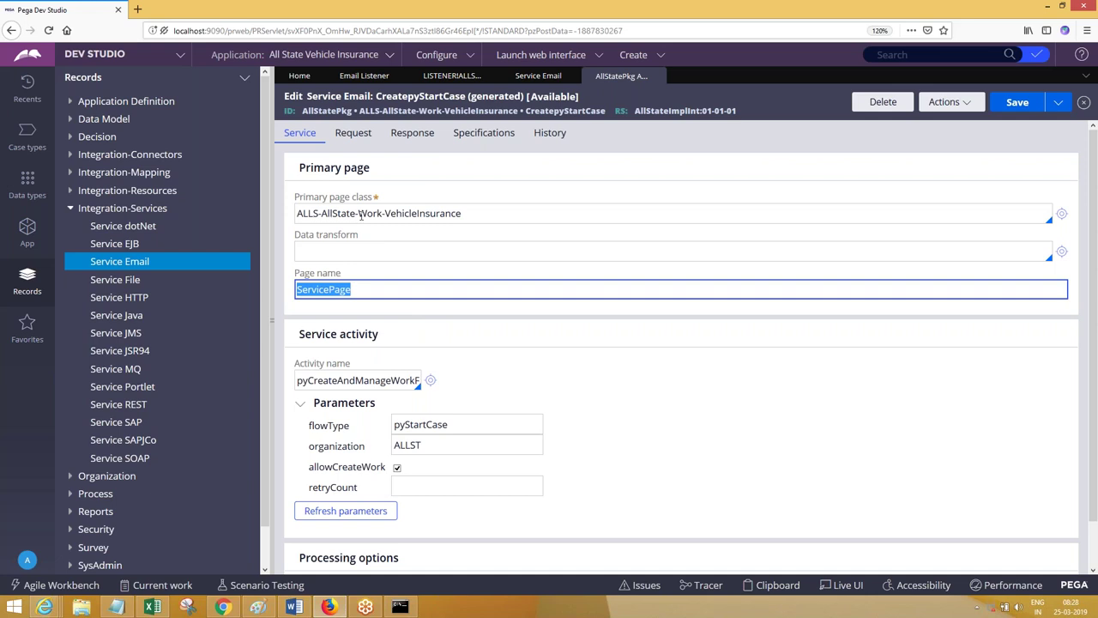
pyautogui.click(353, 133)
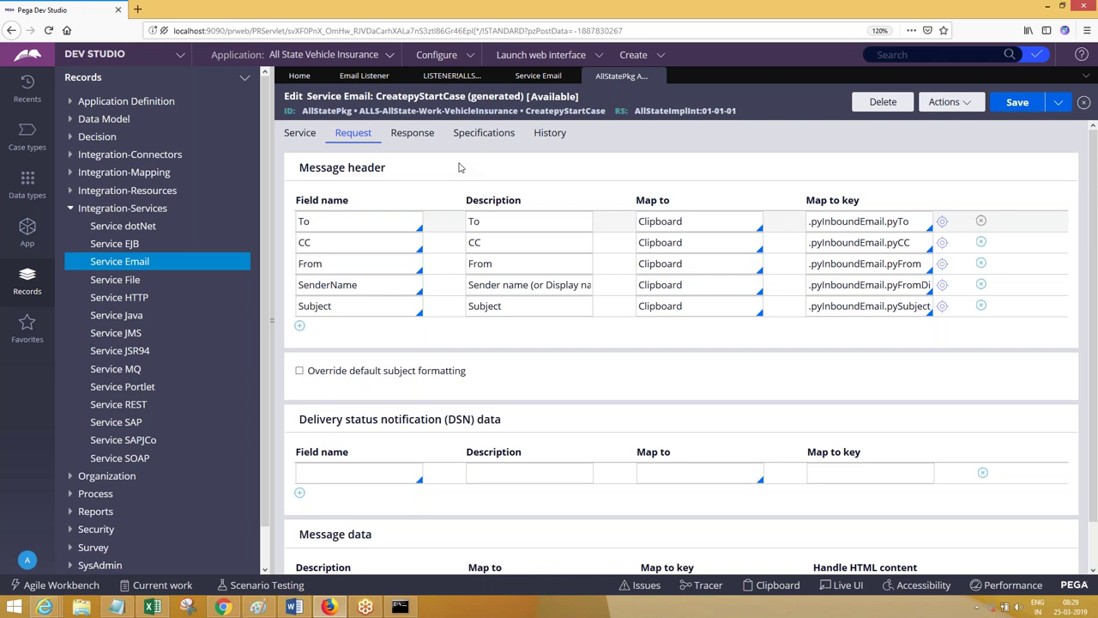
pyautogui.doubleClick(899, 221)
pyautogui.doubleClick(903, 243)
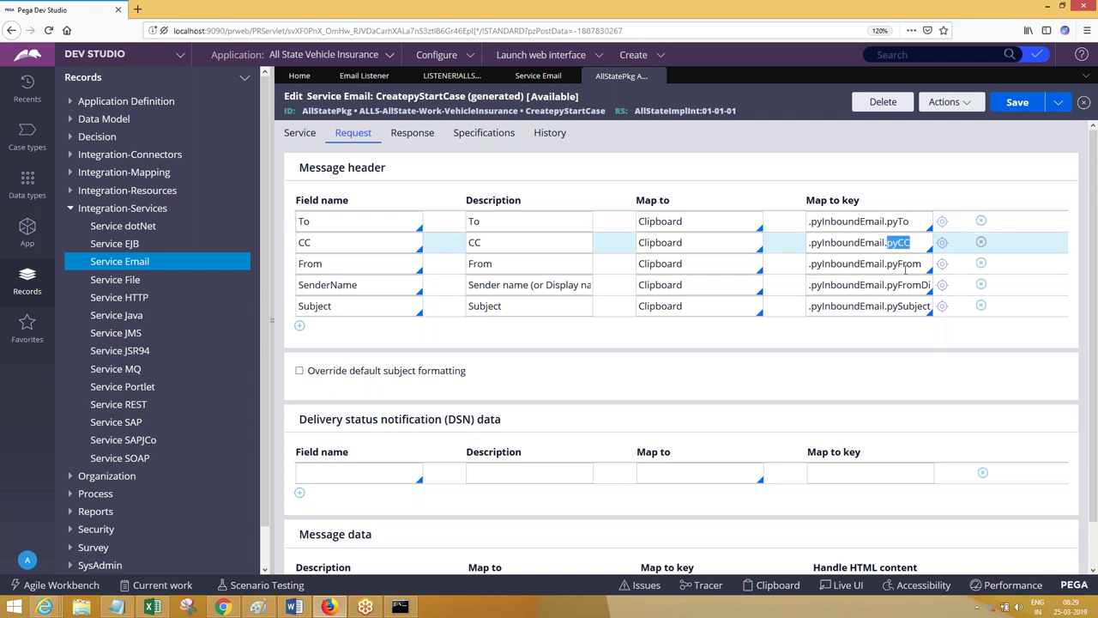
pyautogui.click(906, 266)
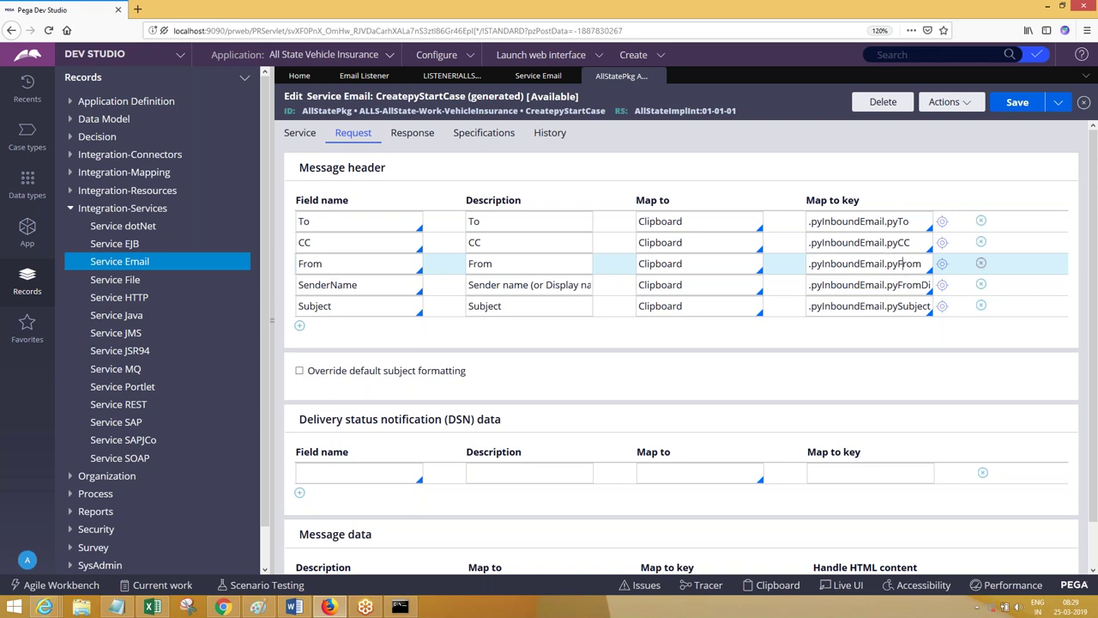
pyautogui.click(301, 138)
pyautogui.doubleClick(352, 380)
pyautogui.rightClick(352, 381)
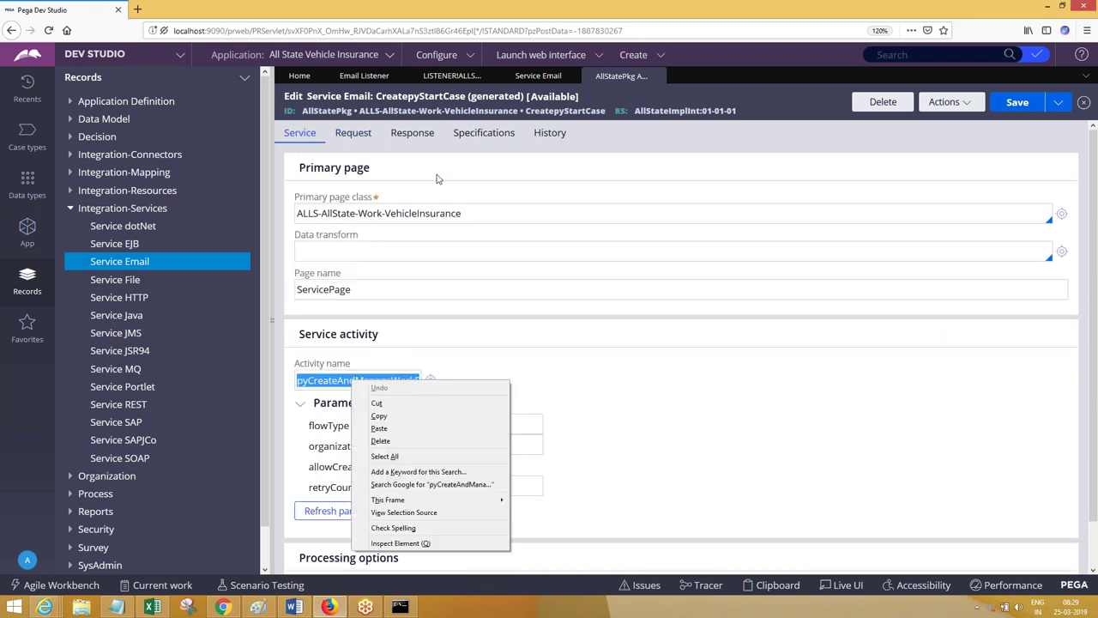
pyautogui.click(345, 127)
pyautogui.click(350, 134)
pyautogui.click(299, 134)
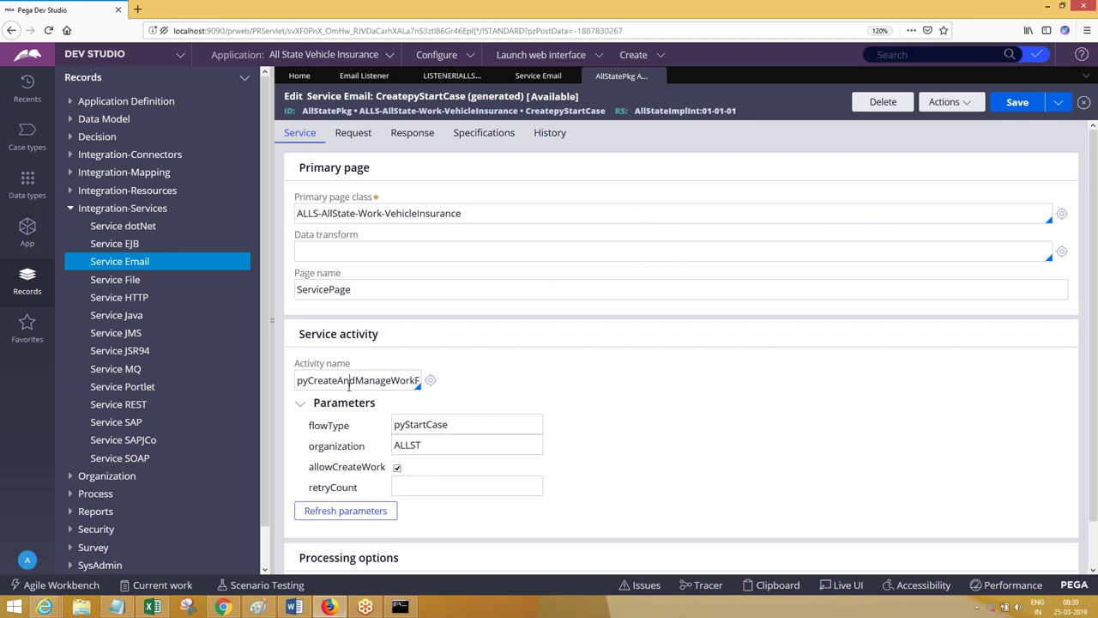
pyautogui.doubleClick(348, 383)
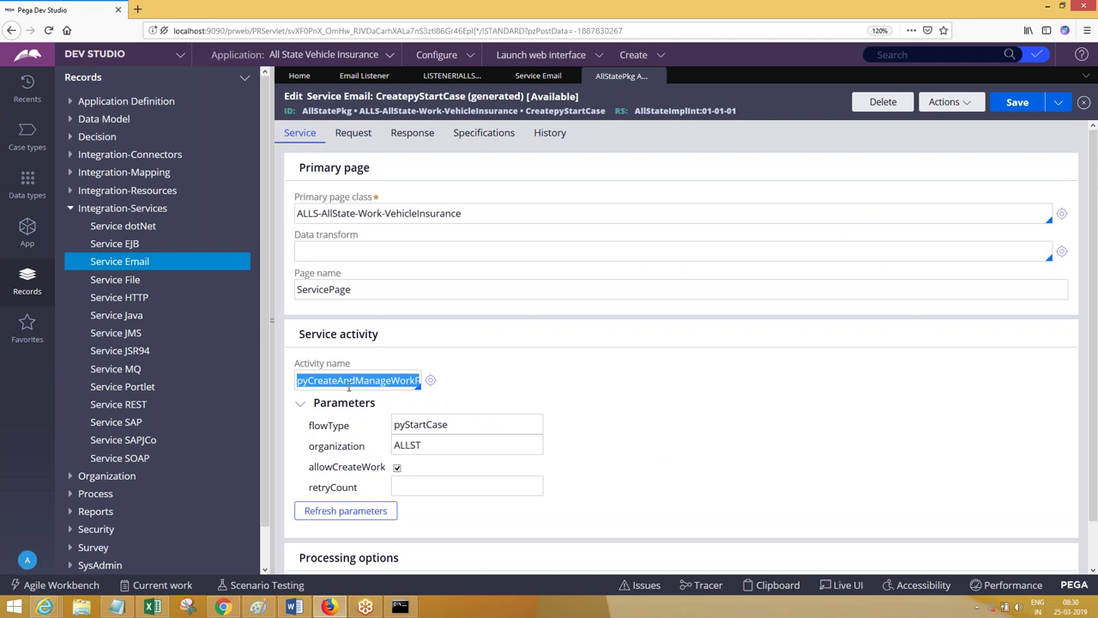
pyautogui.moveTo(454, 423); pyautogui.dragTo(367, 432)
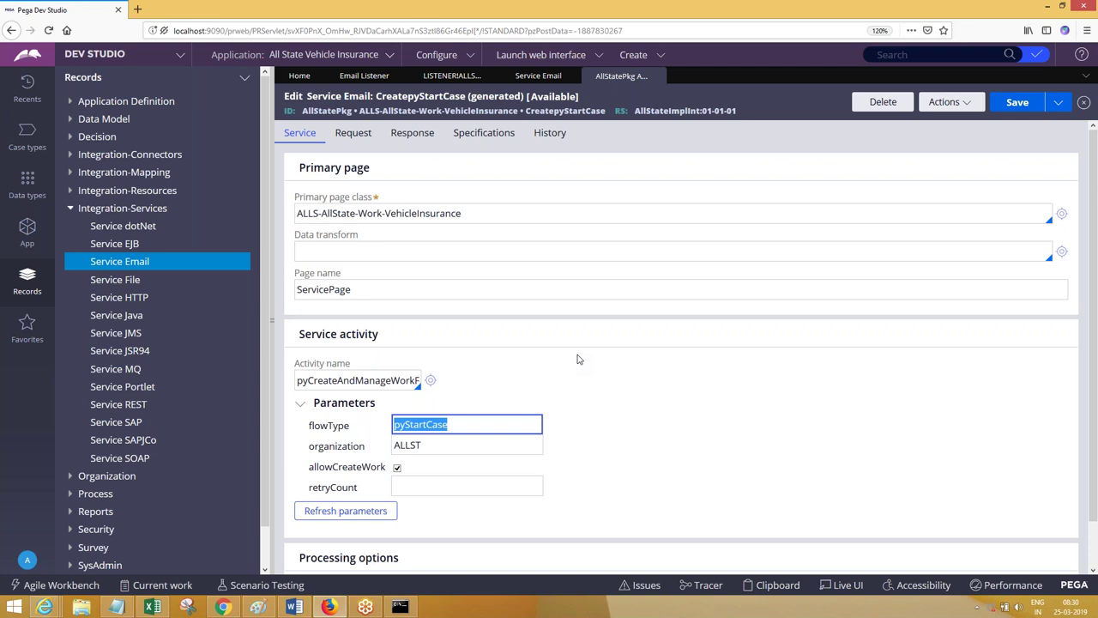
pyautogui.click(366, 141)
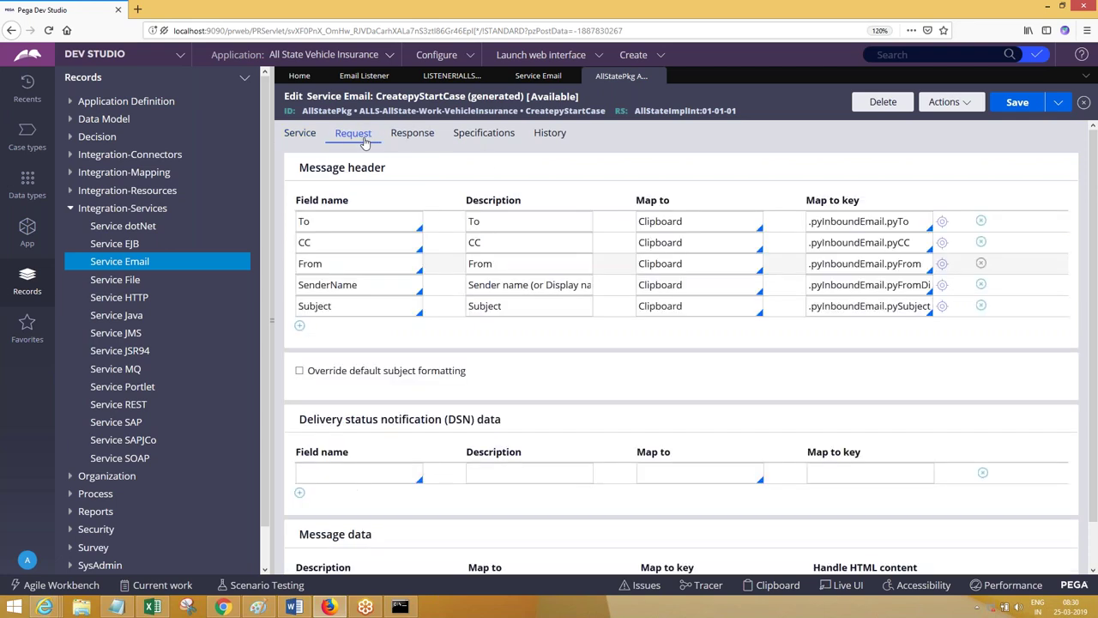
# Step: Go back to the Service tab and select the service activity name (flowType pyStartCase, organization ALLST)
pyautogui.doubleClick(876, 216)
pyautogui.click(293, 133)
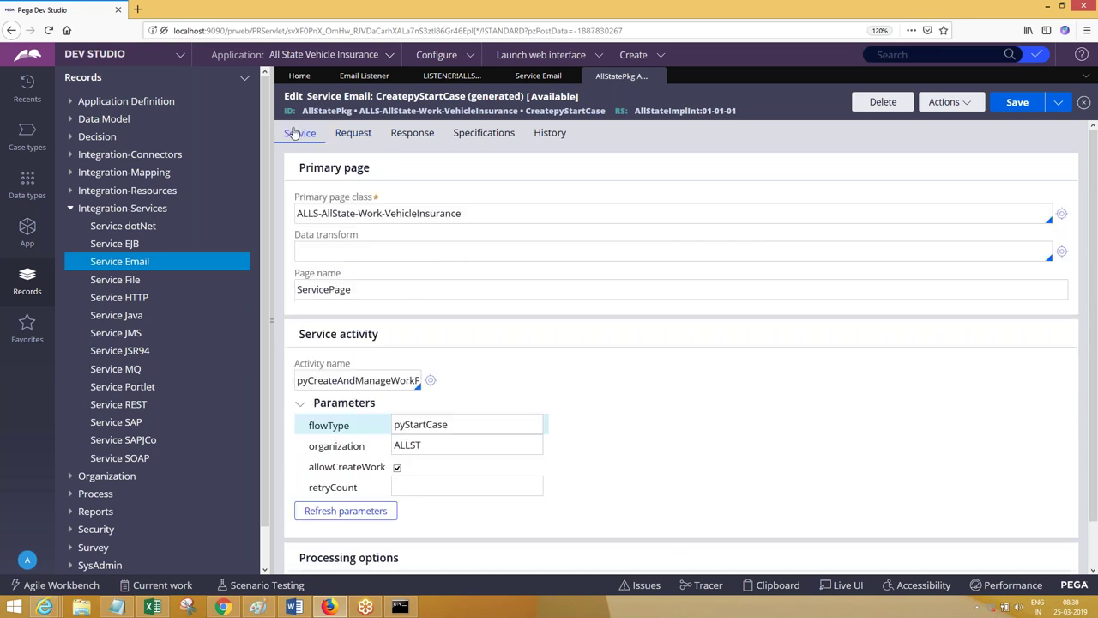
pyautogui.doubleClick(392, 380)
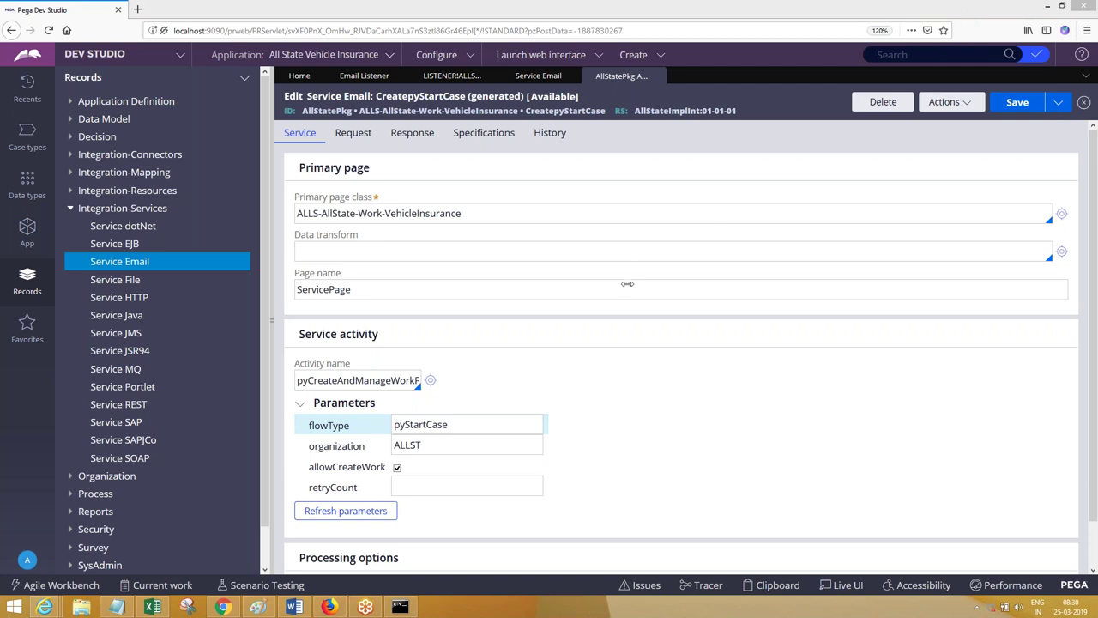
pyautogui.click(1019, 608)
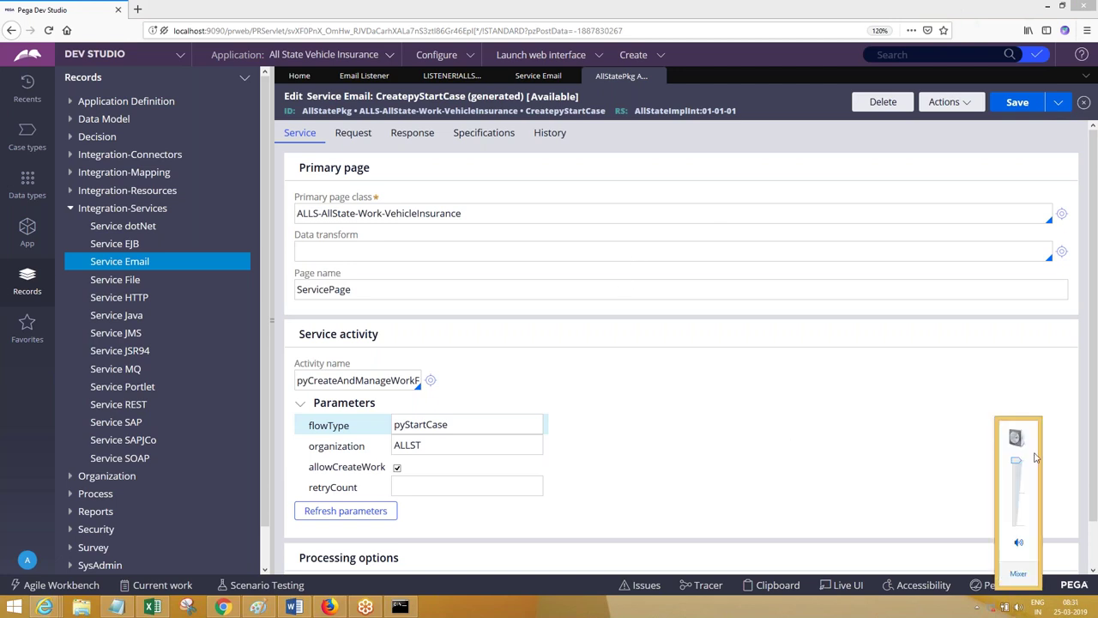
pyautogui.click(552, 265)
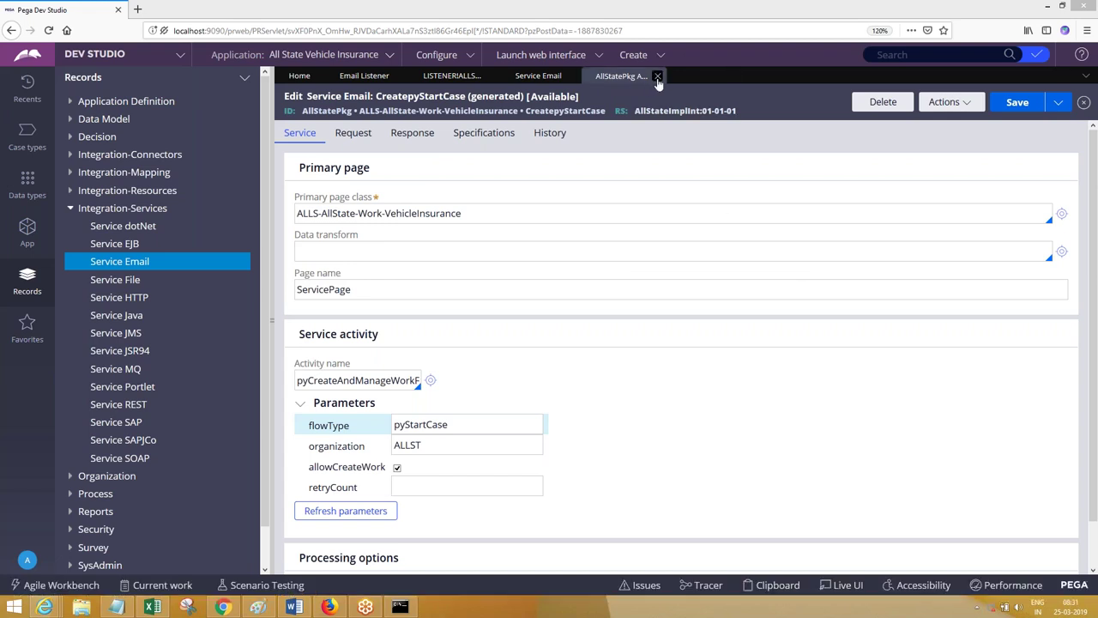
# Step: Close the CreatepyStartCase service, listener record and Email Listener list tabs
pyautogui.click(658, 77)
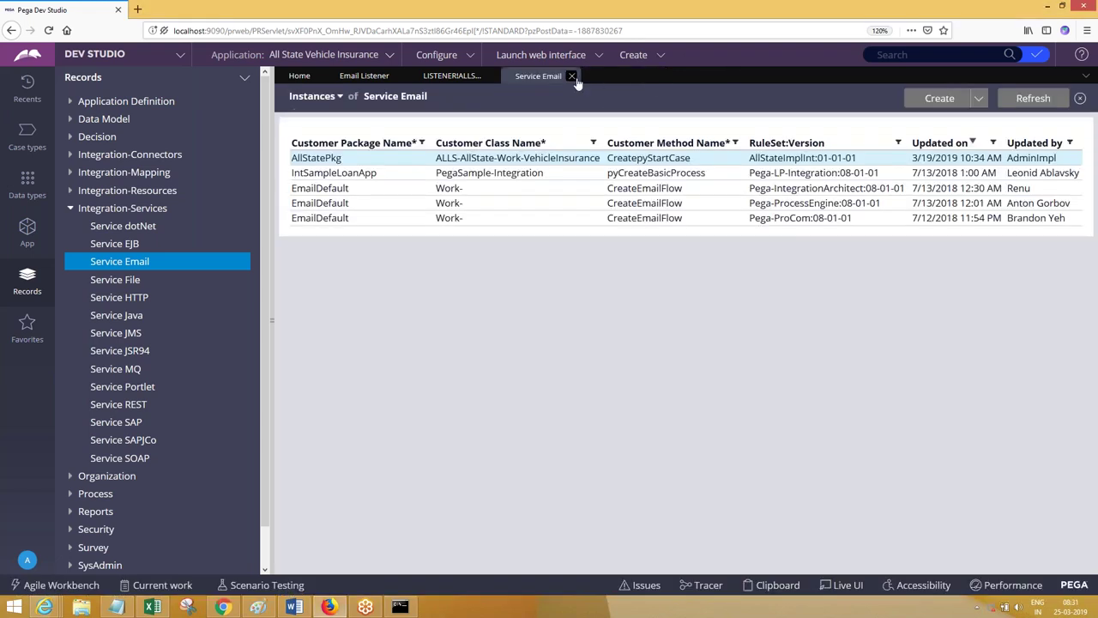
pyautogui.click(572, 76)
pyautogui.click(488, 76)
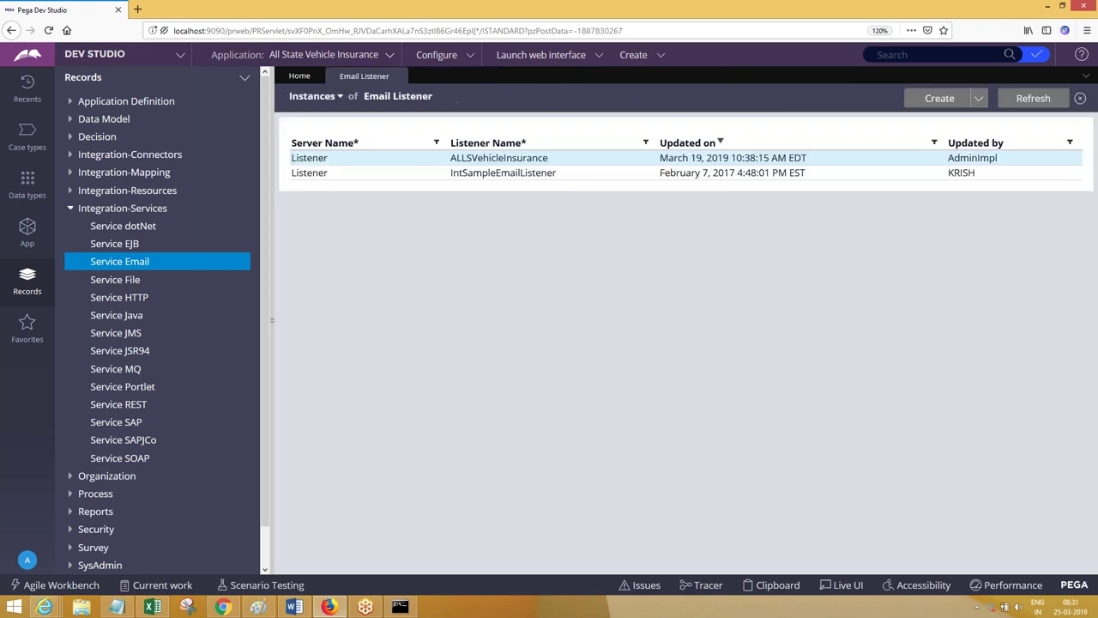
pyautogui.click(400, 77)
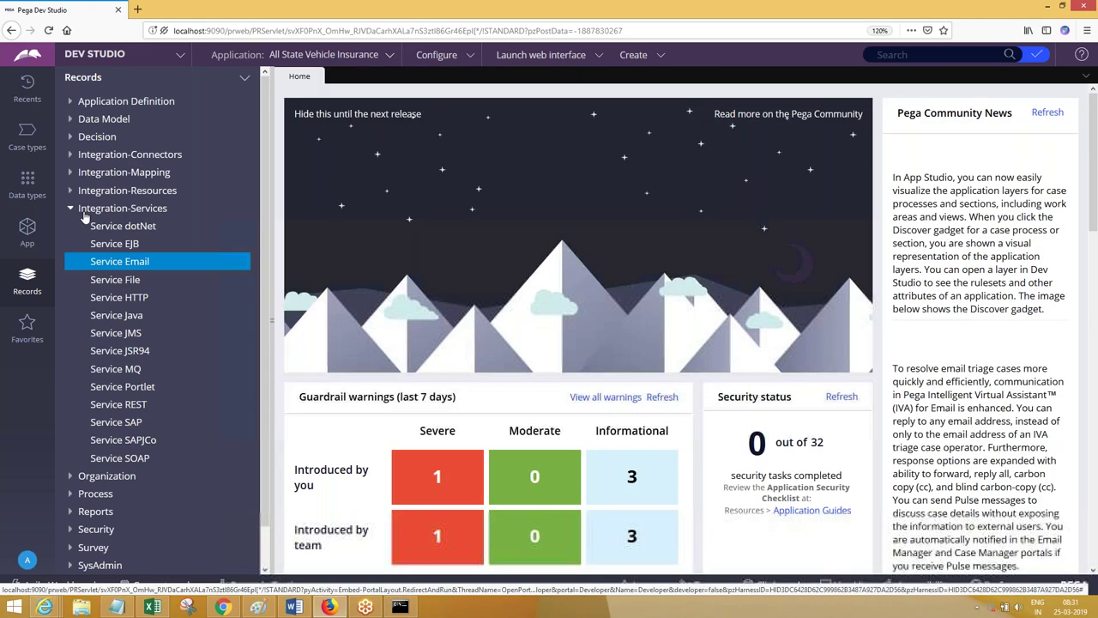
# Step: Open Configure > Integration > Email > Email Accounts
pyautogui.click(434, 54)
pyautogui.moveTo(447, 113)
pyautogui.moveTo(448, 196)
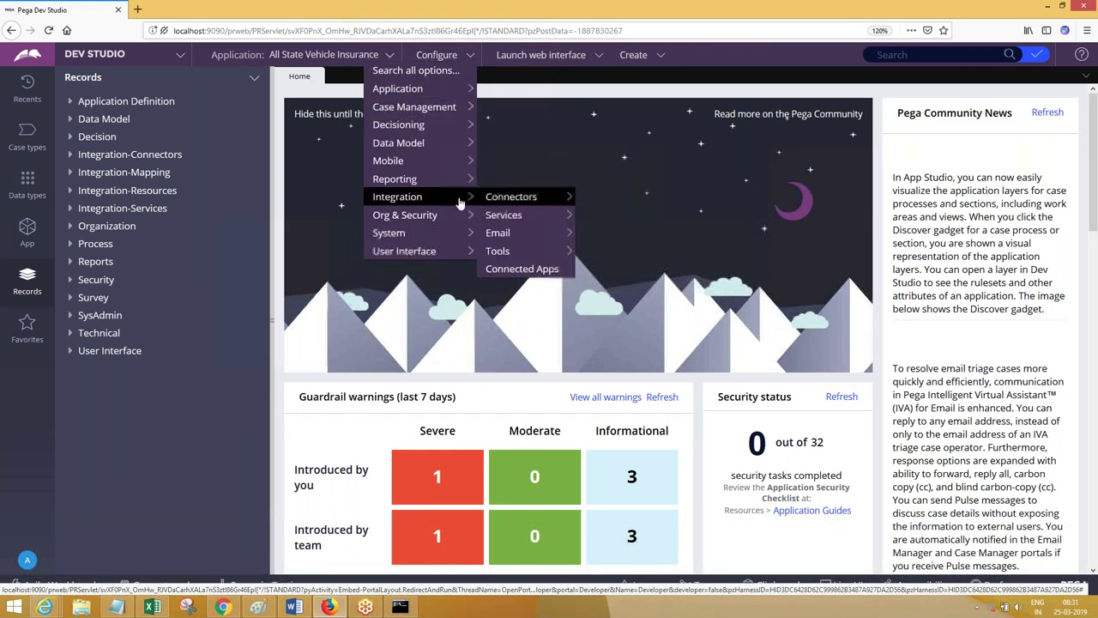
pyautogui.moveTo(542, 237)
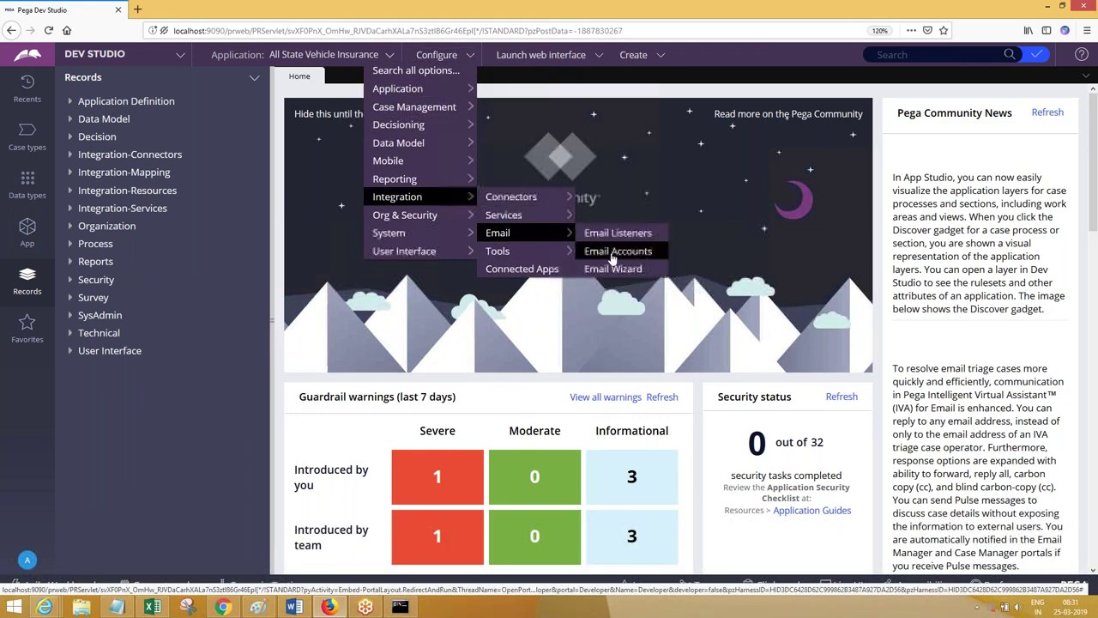
pyautogui.click(611, 253)
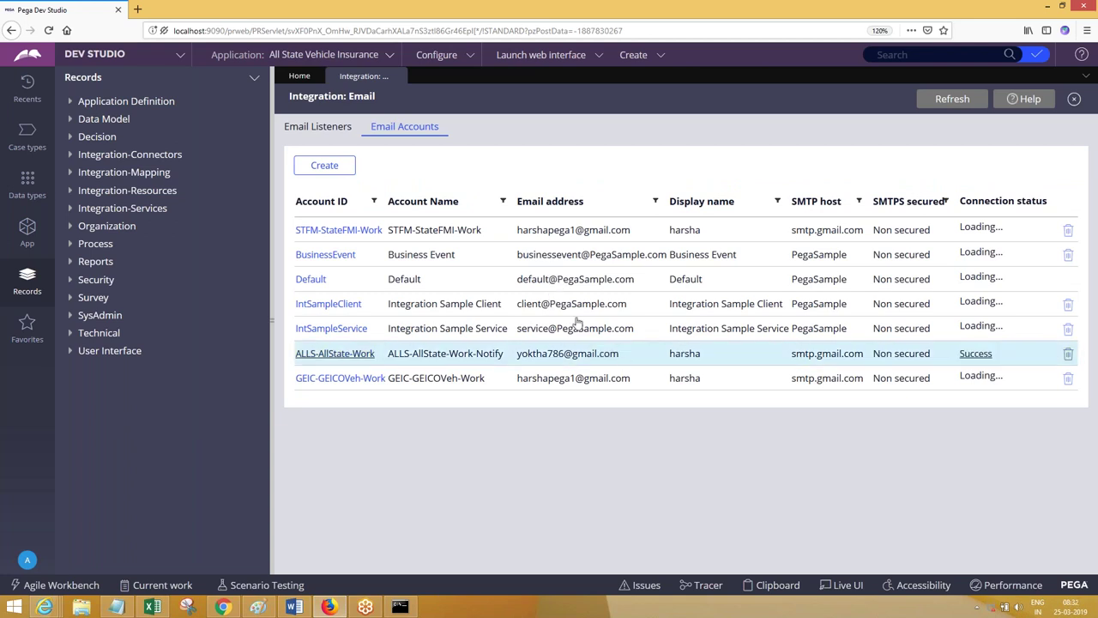
# Step: Open the ALLS-AllState-Work account and scroll through its Gmail SMTP sender and IMAP receiver settings
pyautogui.click(346, 355)
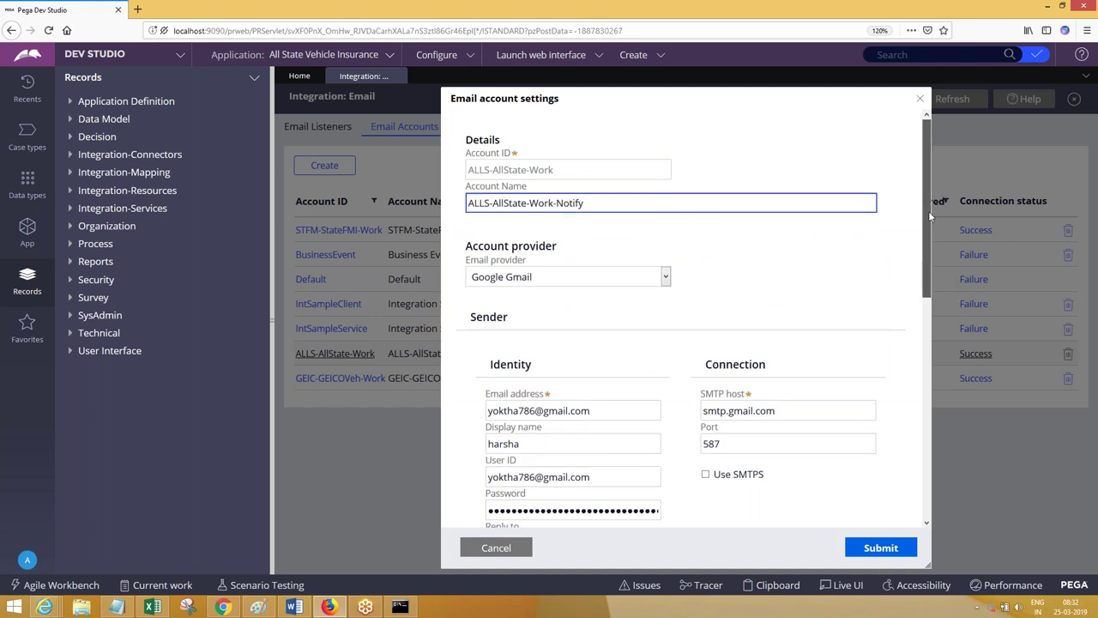
pyautogui.scroll(-2, 933, 229)
pyautogui.scroll(-2, 935, 240)
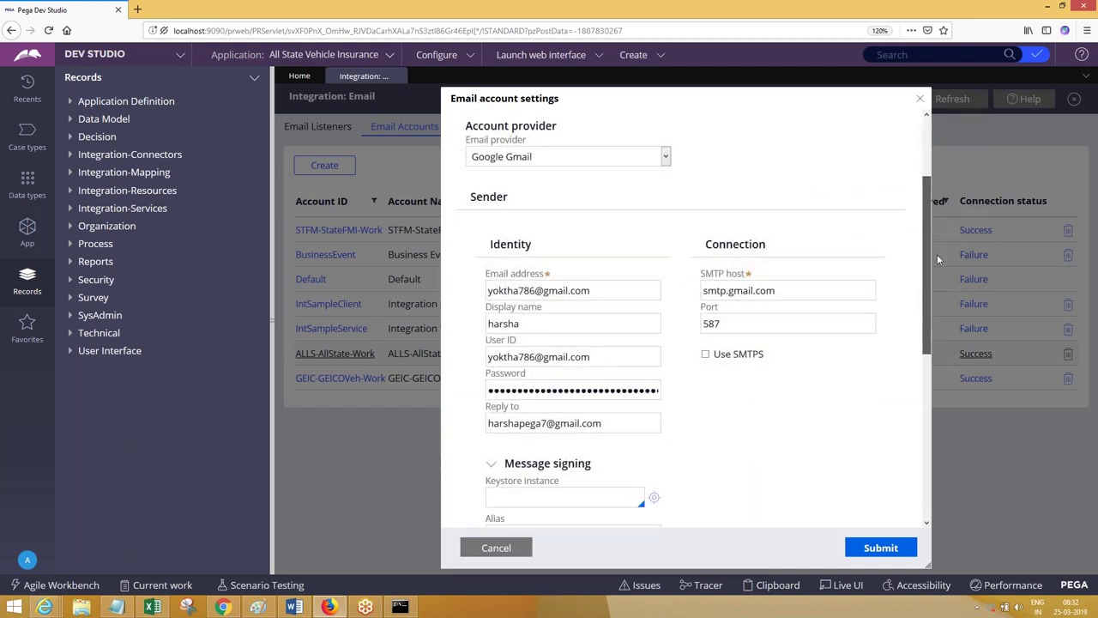
pyautogui.scroll(-2, 937, 262)
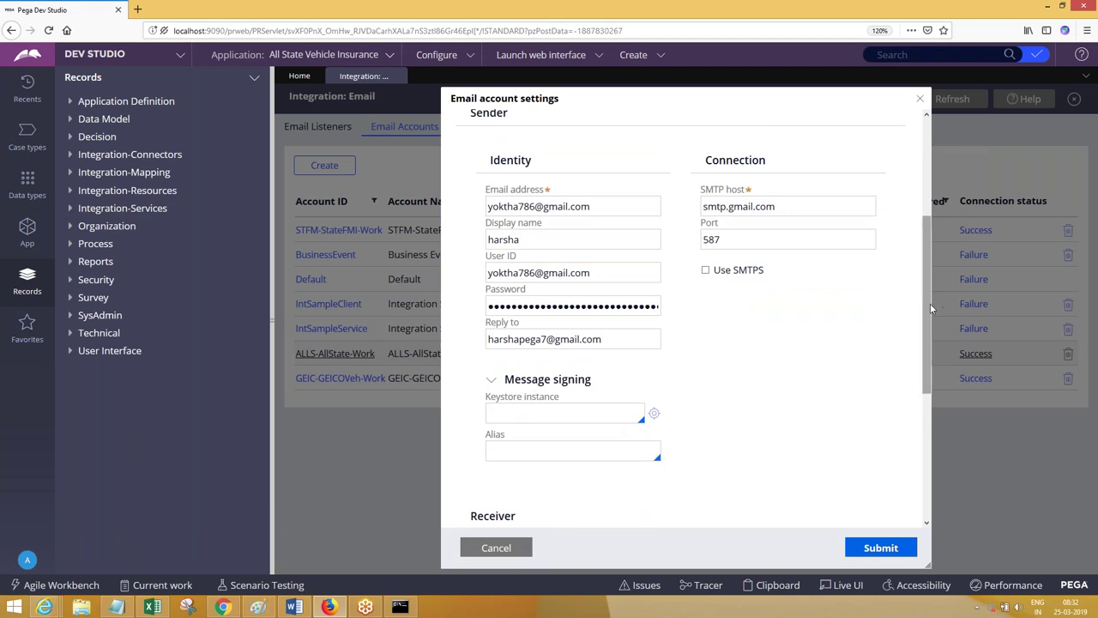
pyautogui.scroll(-5, 946, 370)
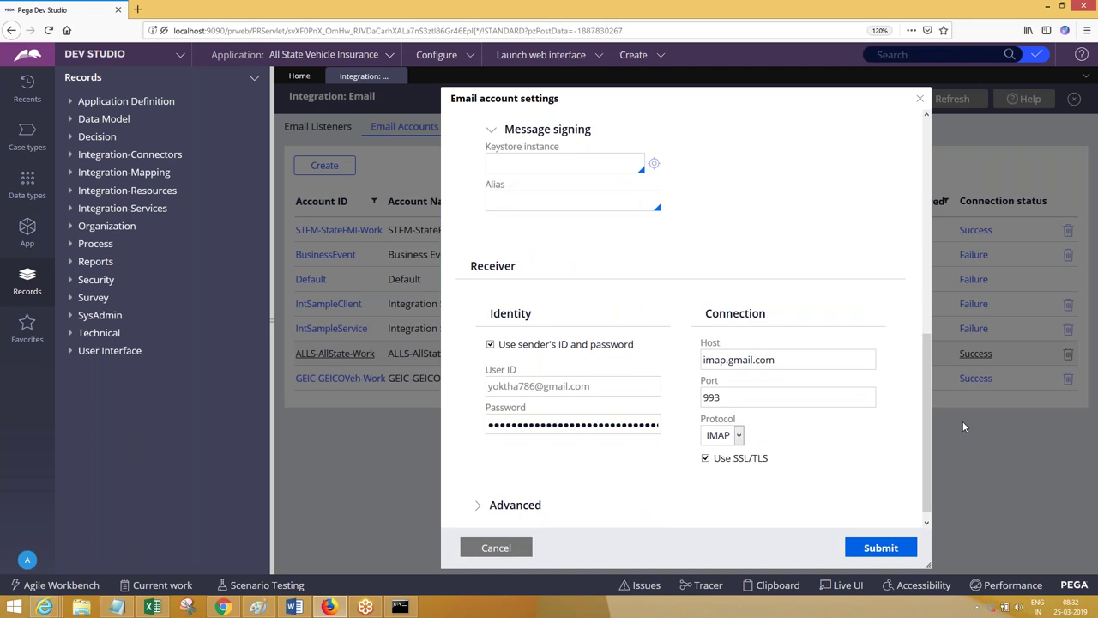
pyautogui.scroll(5, 908, 362)
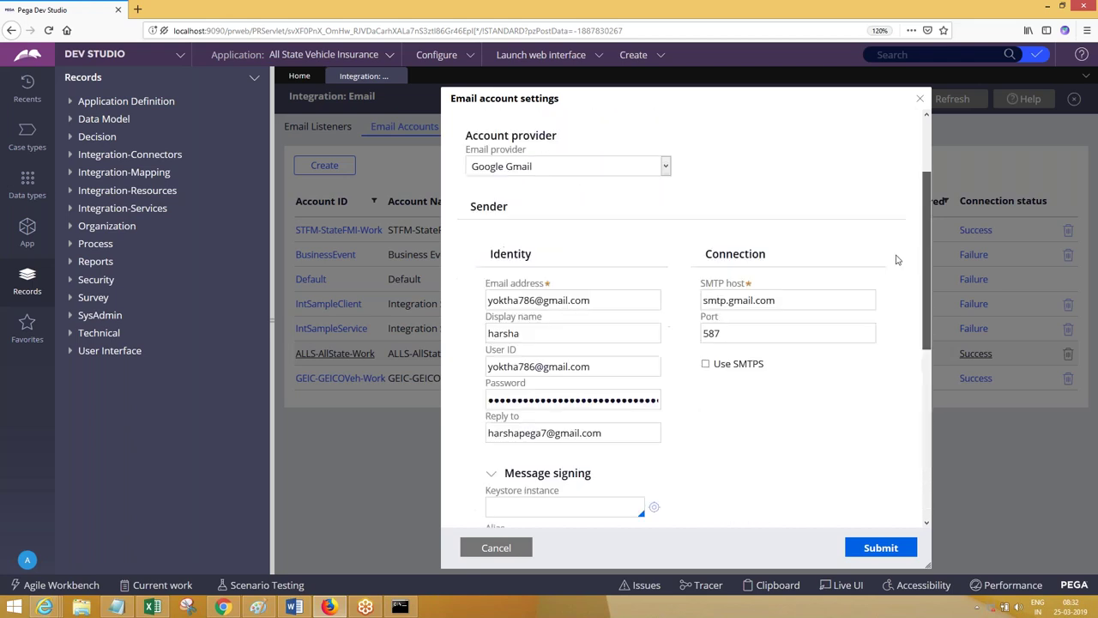
pyautogui.scroll(-2, 910, 296)
pyautogui.scroll(-4, 910, 297)
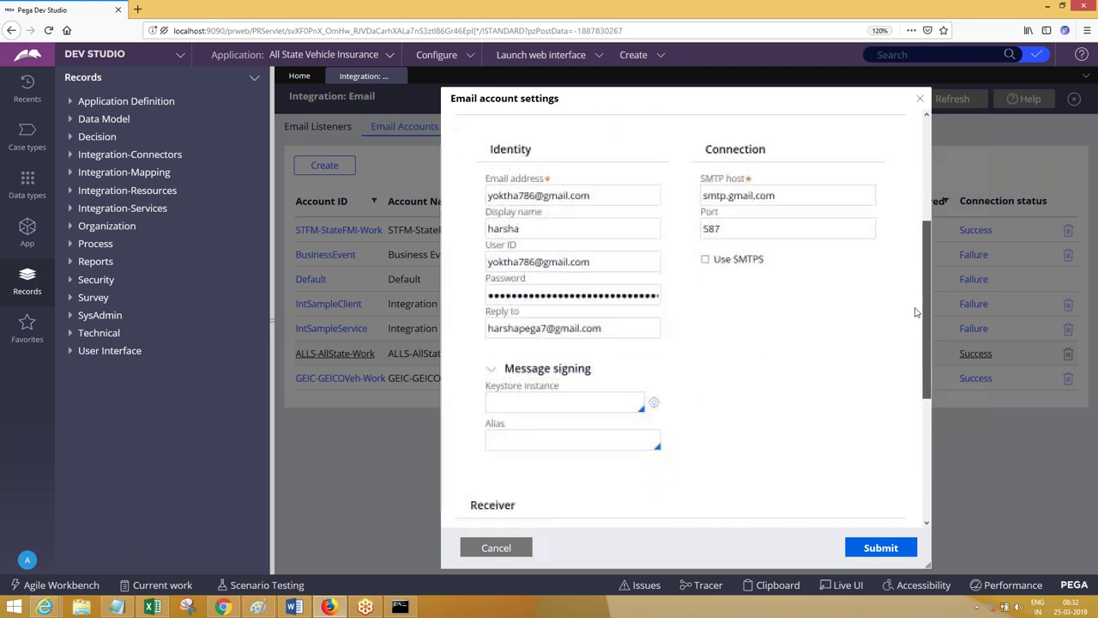
pyautogui.moveTo(931, 391); pyautogui.dragTo(940, 452)
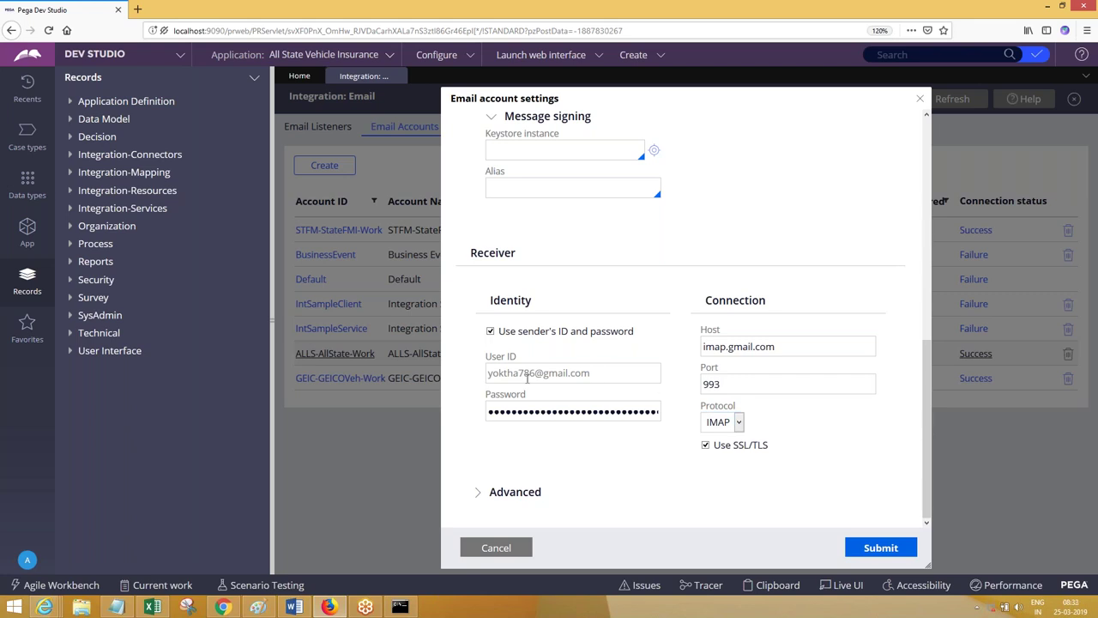
# Step: Check the receiver host and port 993, then return to the Word notes
pyautogui.doubleClick(728, 383)
pyautogui.doubleClick(766, 346)
pyautogui.click(735, 383)
pyautogui.doubleClick(735, 384)
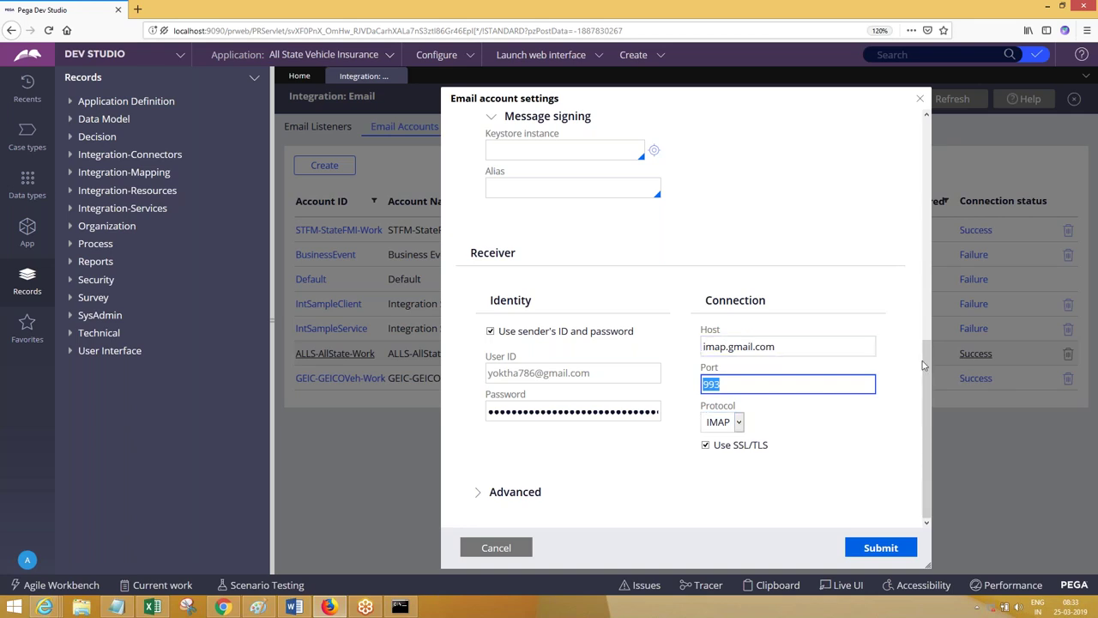
pyautogui.scroll(6, 935, 189)
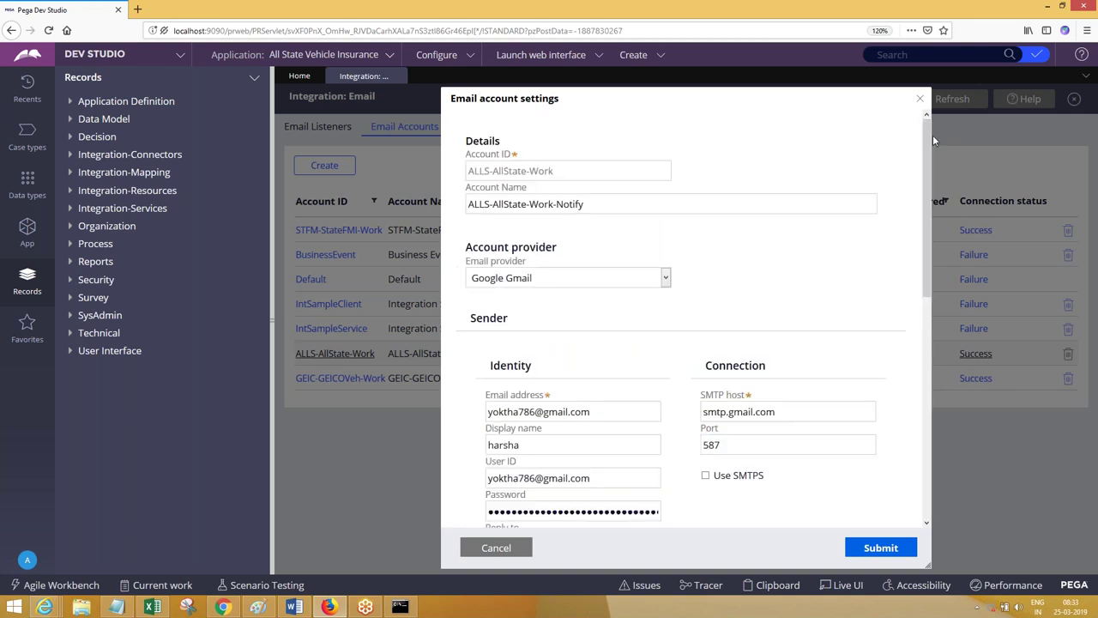
pyautogui.click(296, 607)
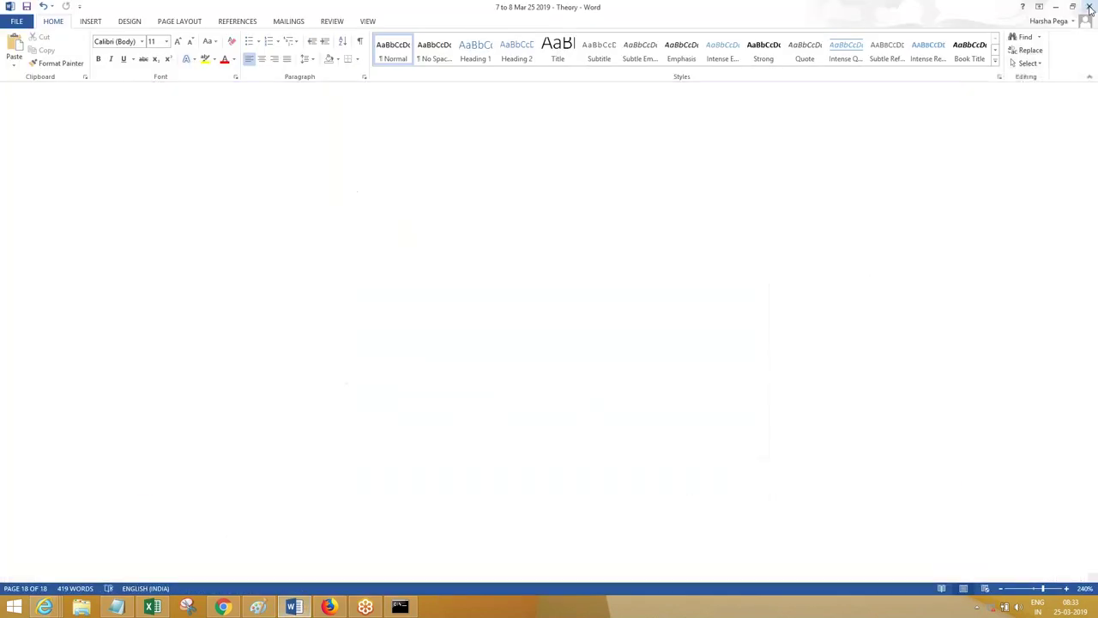
# Step: Close the old notes and start a blank document, saving it into the Pega Batch 563 folder
pyautogui.click(1089, 7)
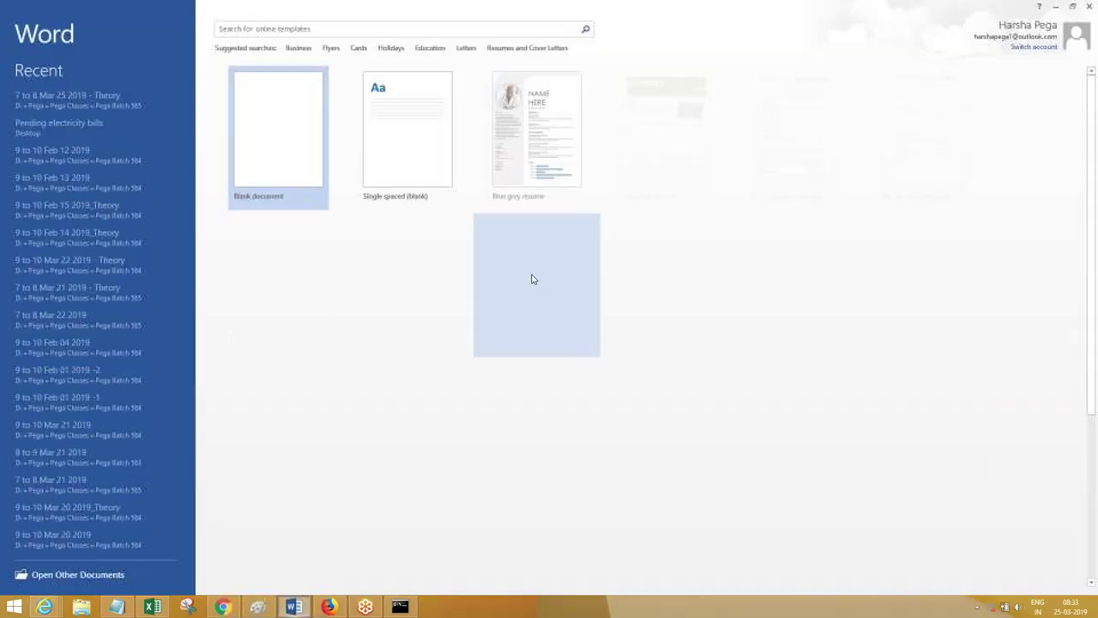
pyautogui.click(272, 161)
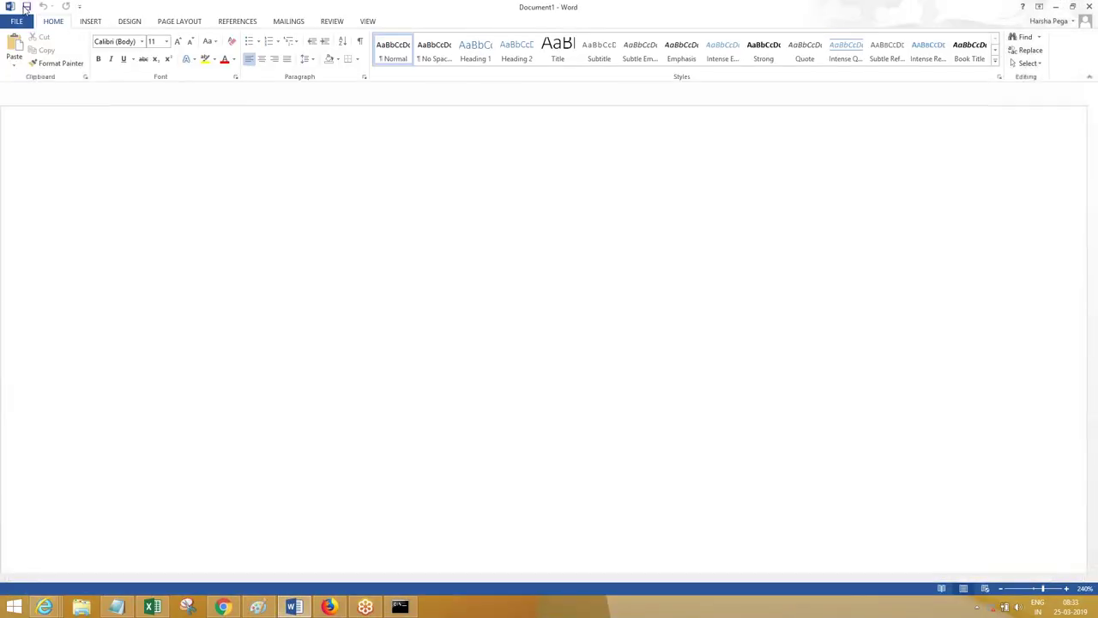
pyautogui.click(26, 7)
pyautogui.click(160, 125)
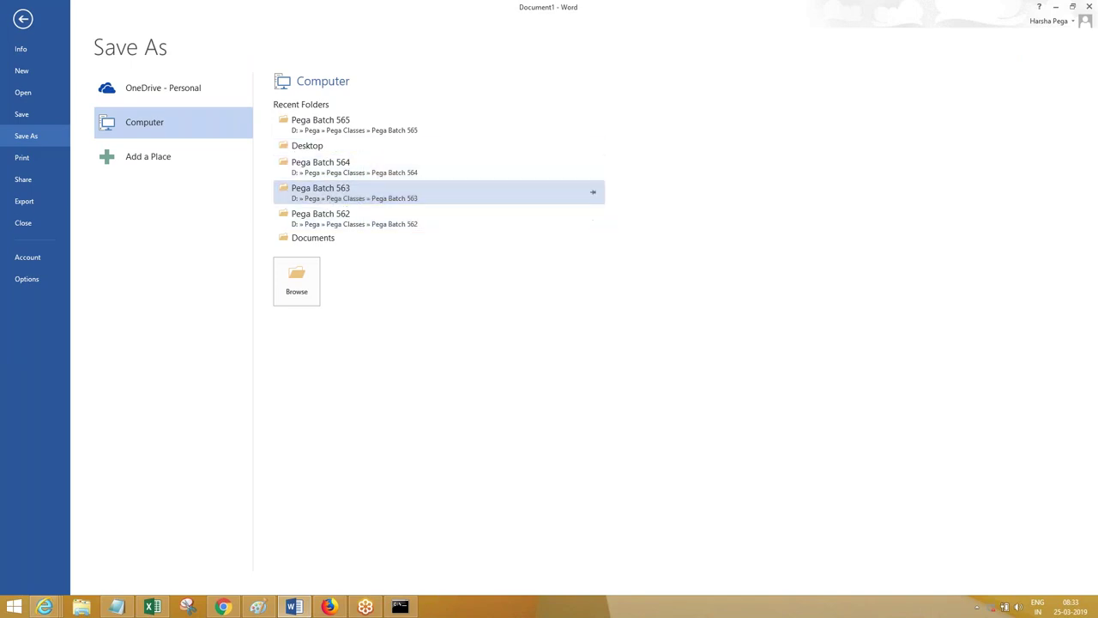
pyautogui.click(343, 196)
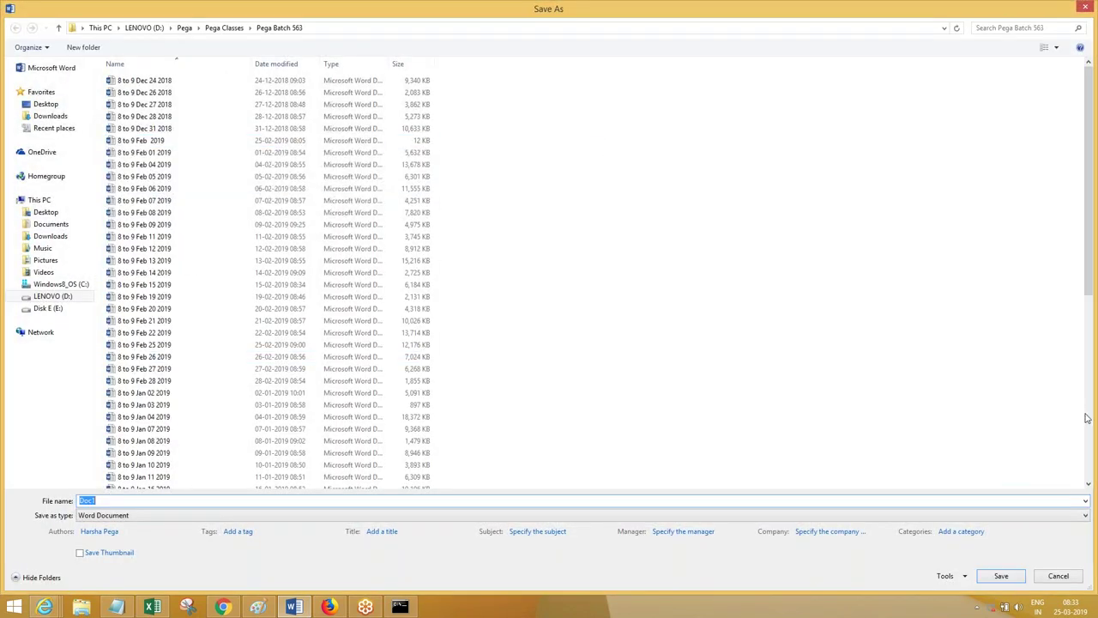
# Step: Save it as '8 to 9 Mar 25 2019' and paste the email-settings screenshot
pyautogui.click(1088, 418)
pyautogui.click(176, 471)
pyautogui.click(118, 501)
pyautogui.click(117, 501)
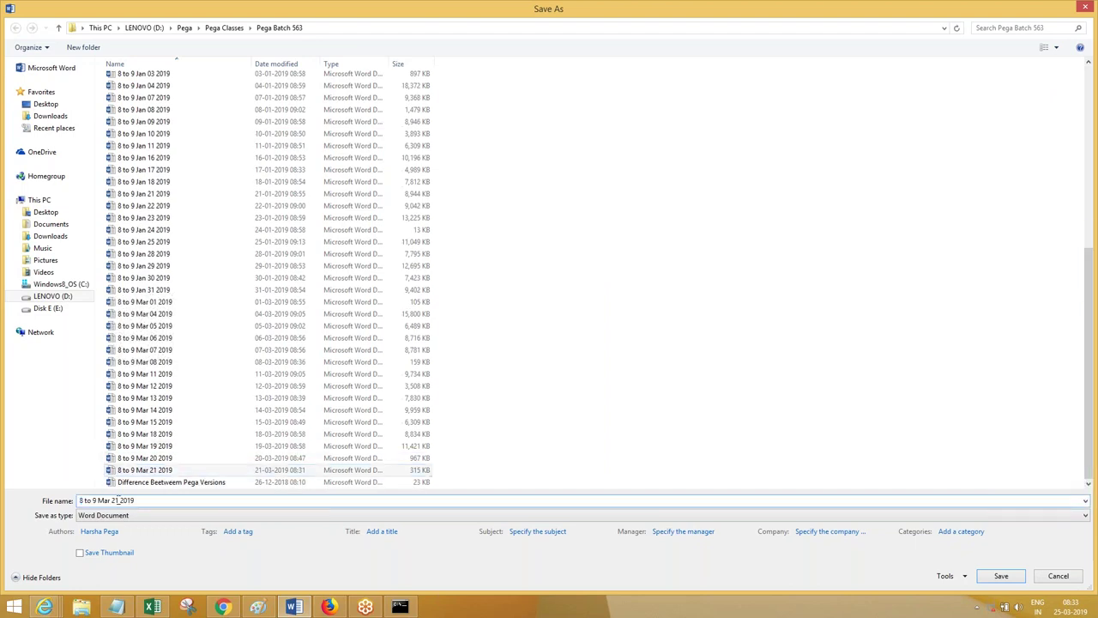
pyautogui.press('BackSpace')
pyautogui.write('5')
pyautogui.press('Return')
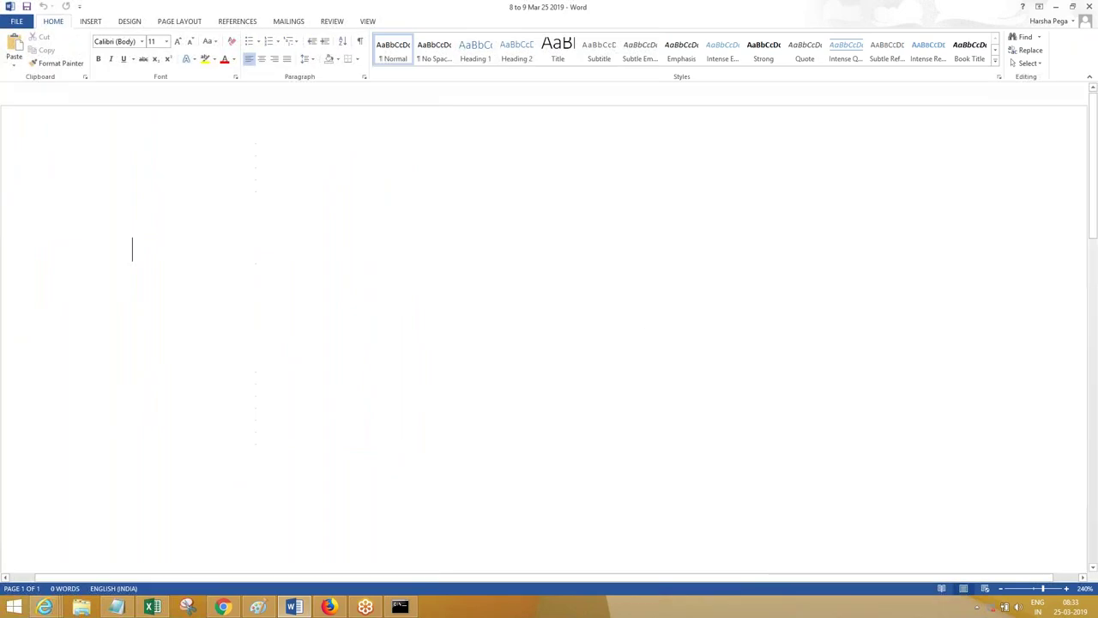
pyautogui.hotkey('ctrl', 'v')
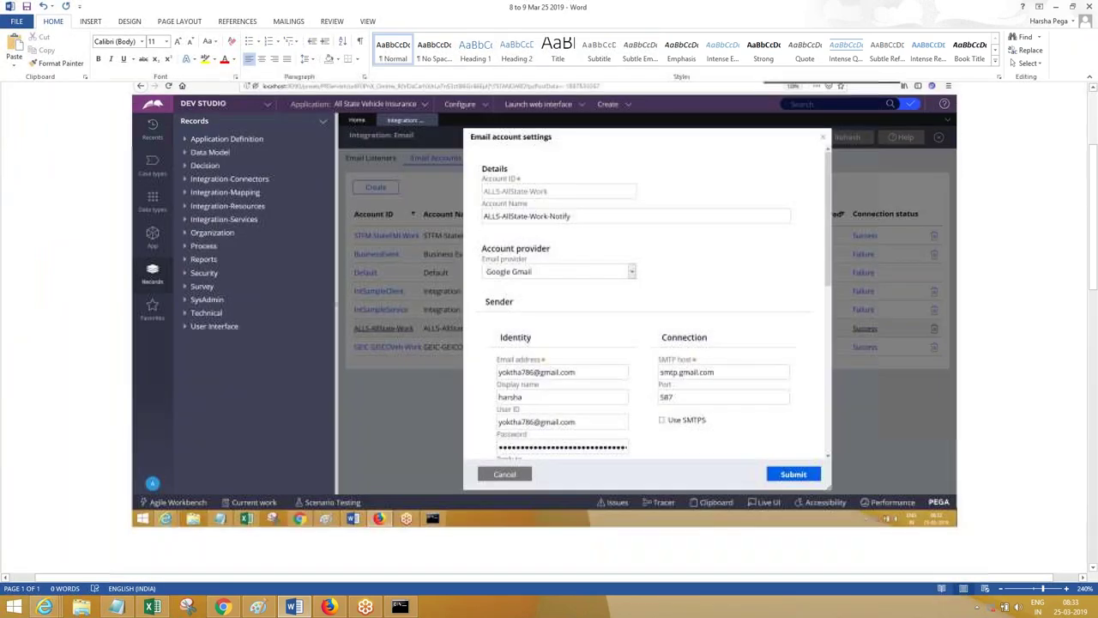
# Step: Capture the Pega email account's Receiver settings (imap.gmail.com, port 993, IMAP, SSL/TLS)
pyautogui.click(305, 606)
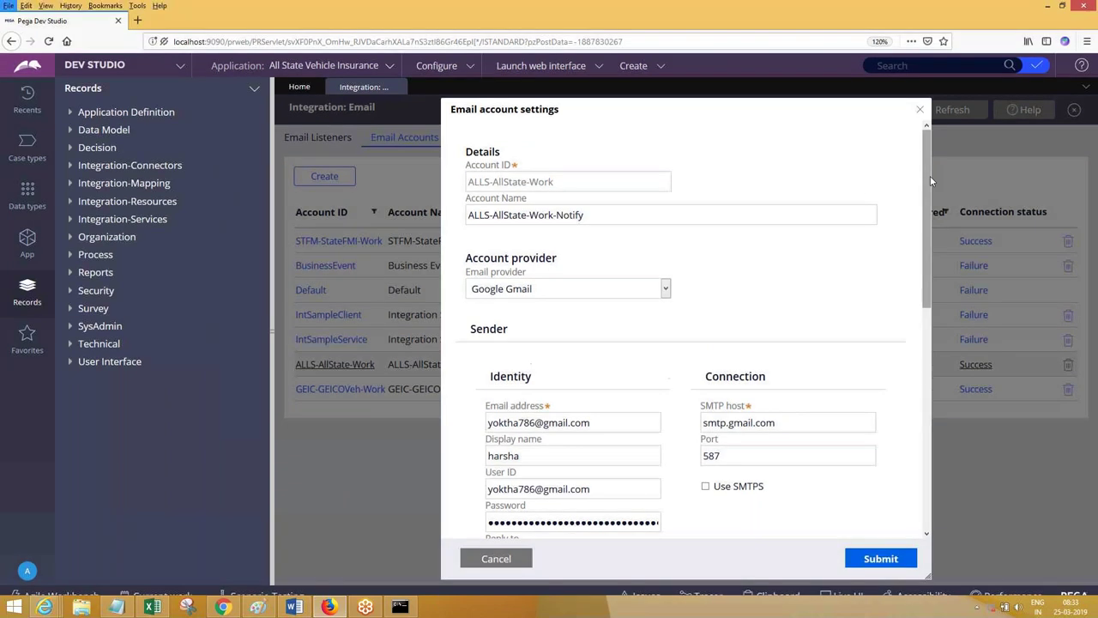
pyautogui.scroll(-1, 932, 200)
pyautogui.scroll(-3, 934, 206)
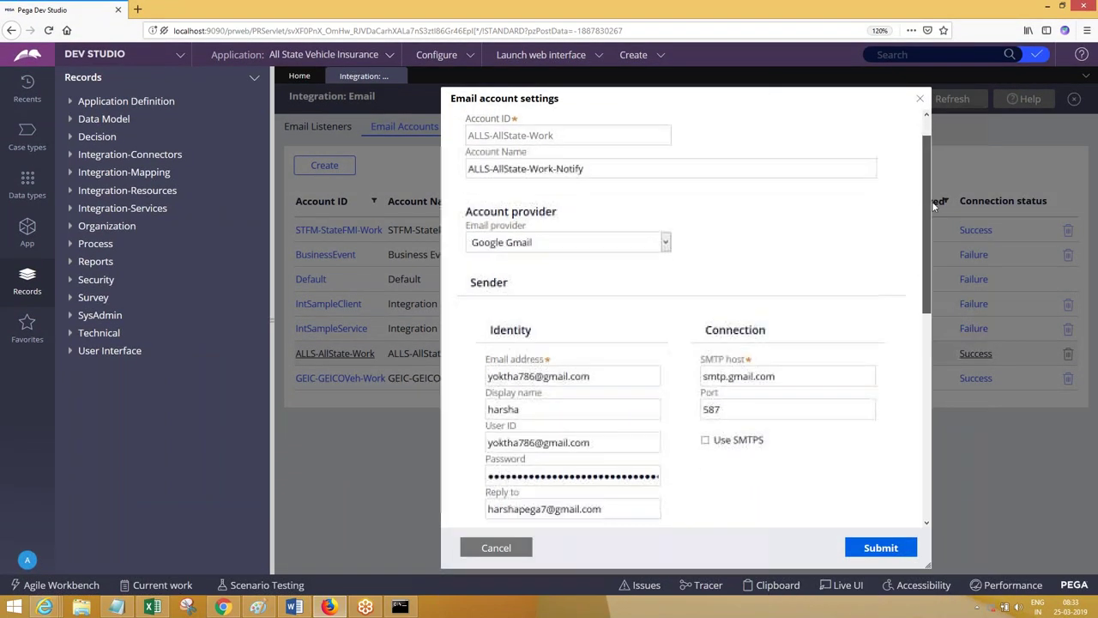
pyautogui.scroll(3, 932, 219)
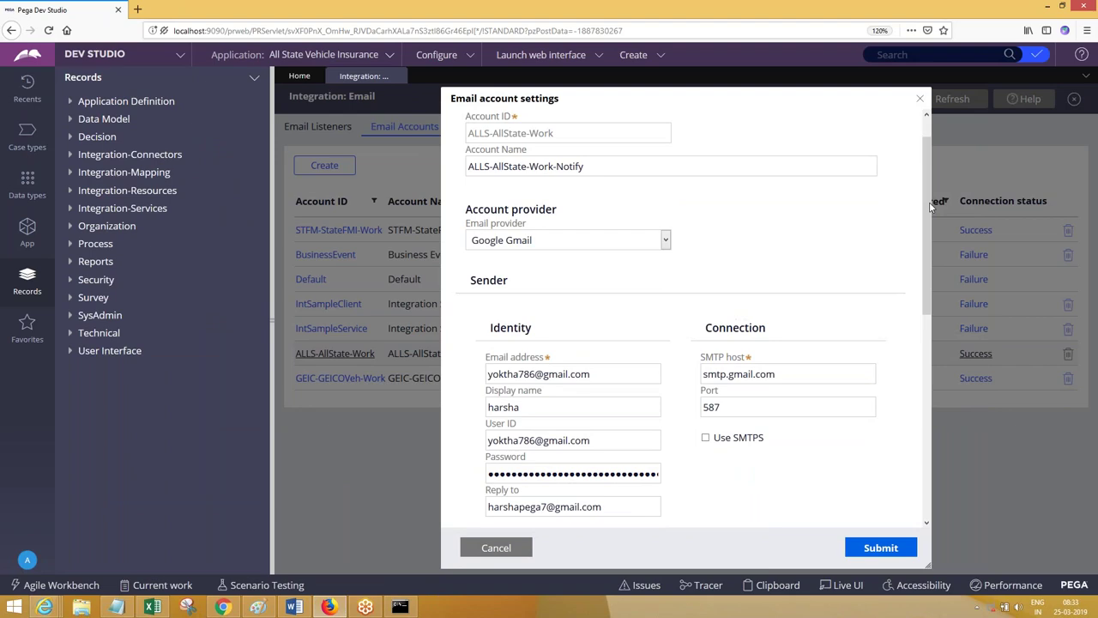
pyautogui.hotkey('alt', 'Tab')
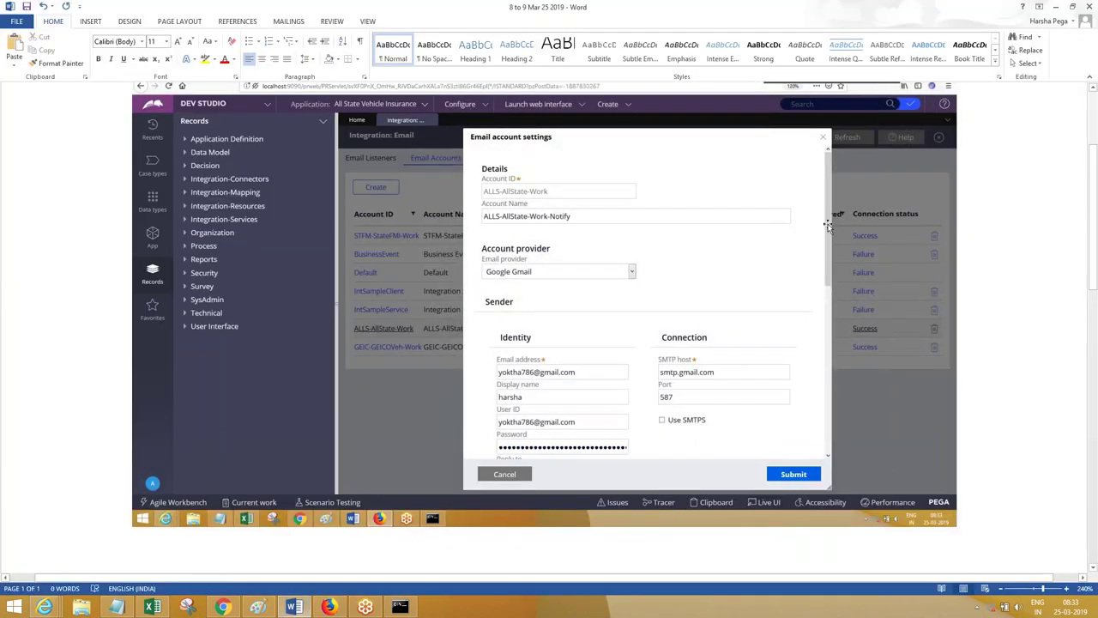
pyautogui.scroll(2, 1096, 118)
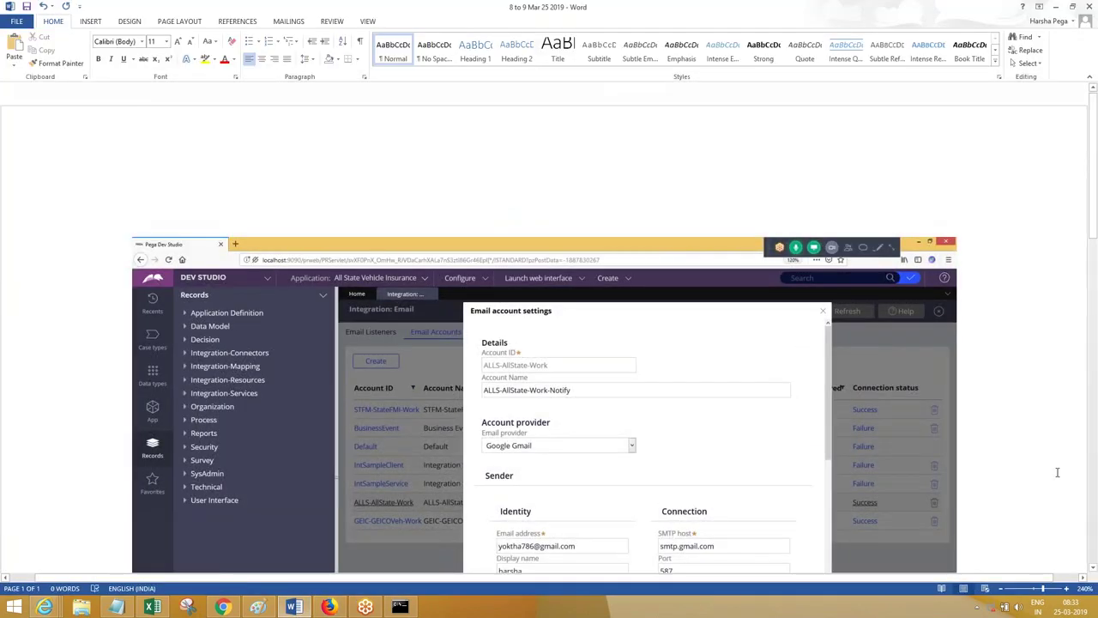
pyautogui.scroll(-5, 1095, 497)
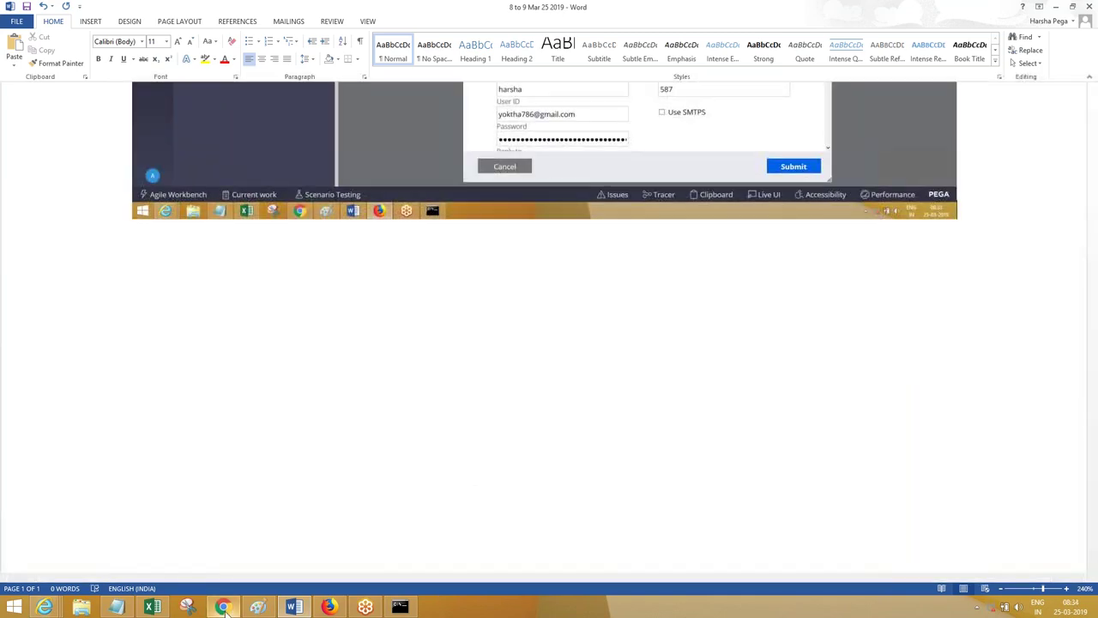
pyautogui.click(222, 607)
pyautogui.click(330, 607)
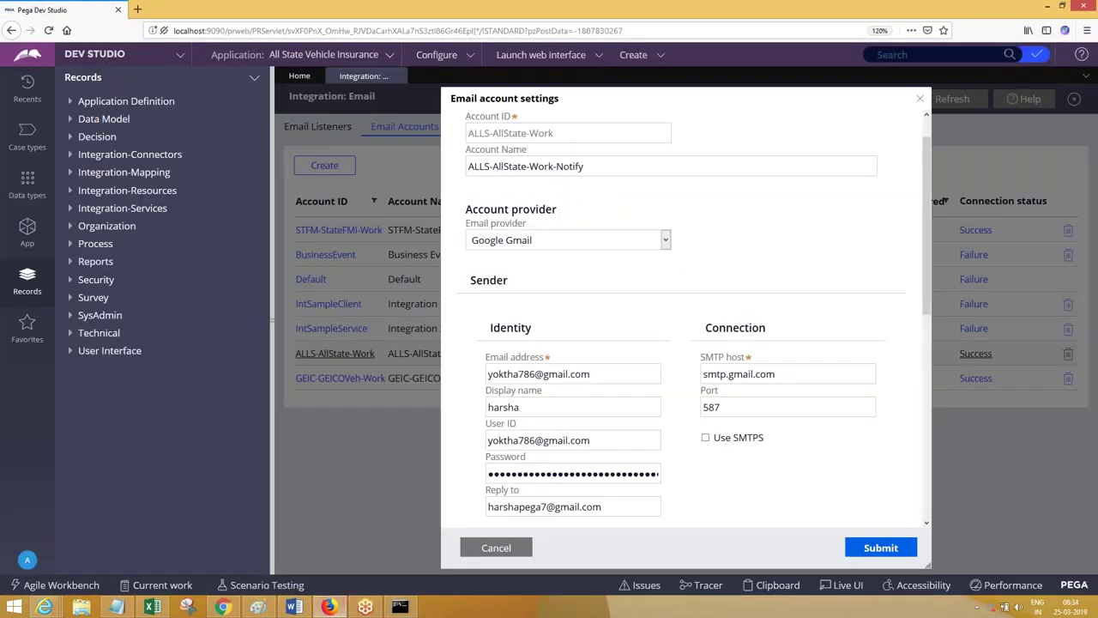
pyautogui.moveTo(926, 307); pyautogui.dragTo(933, 529)
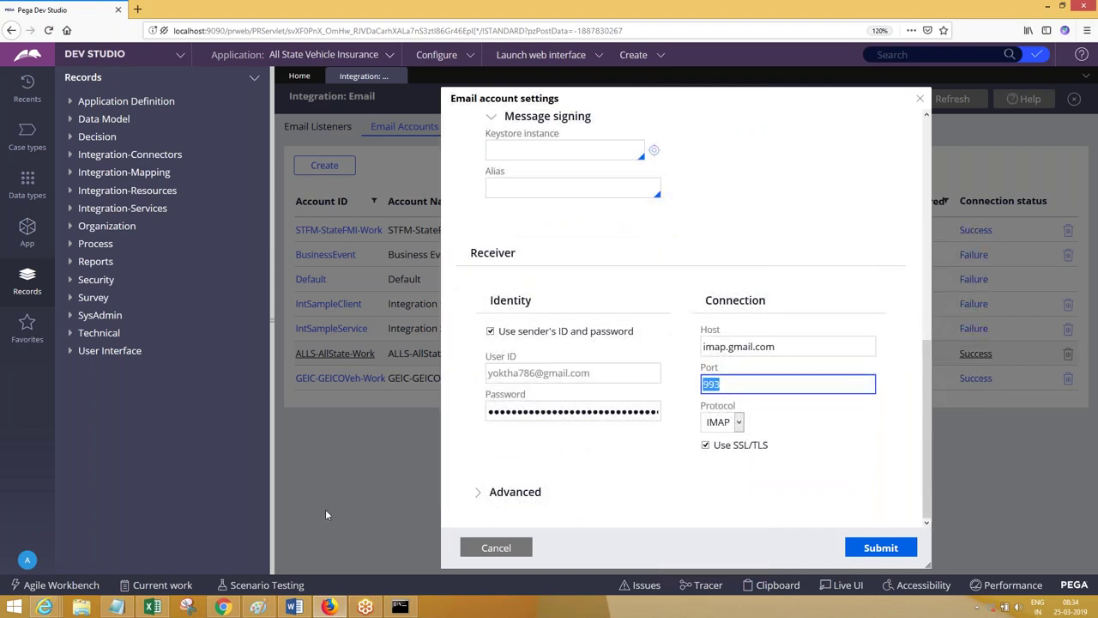
# Step: Paste the Receiver settings screenshot into the Word notes below the sender screenshot
pyautogui.click(293, 607)
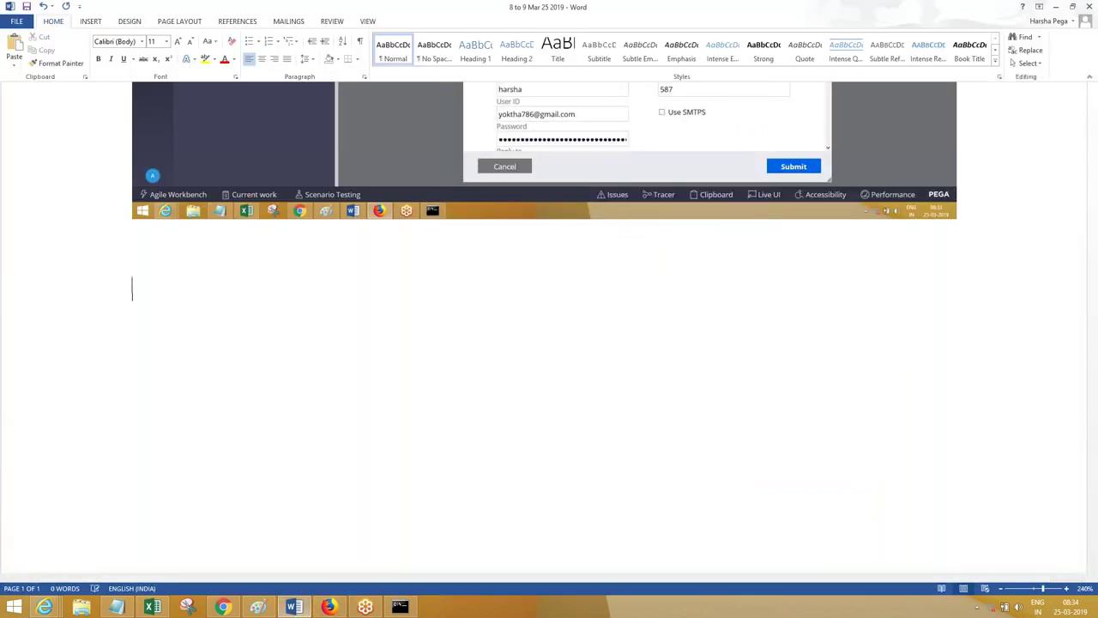
pyautogui.hotkey('ctrl', 'v')
pyautogui.click(187, 607)
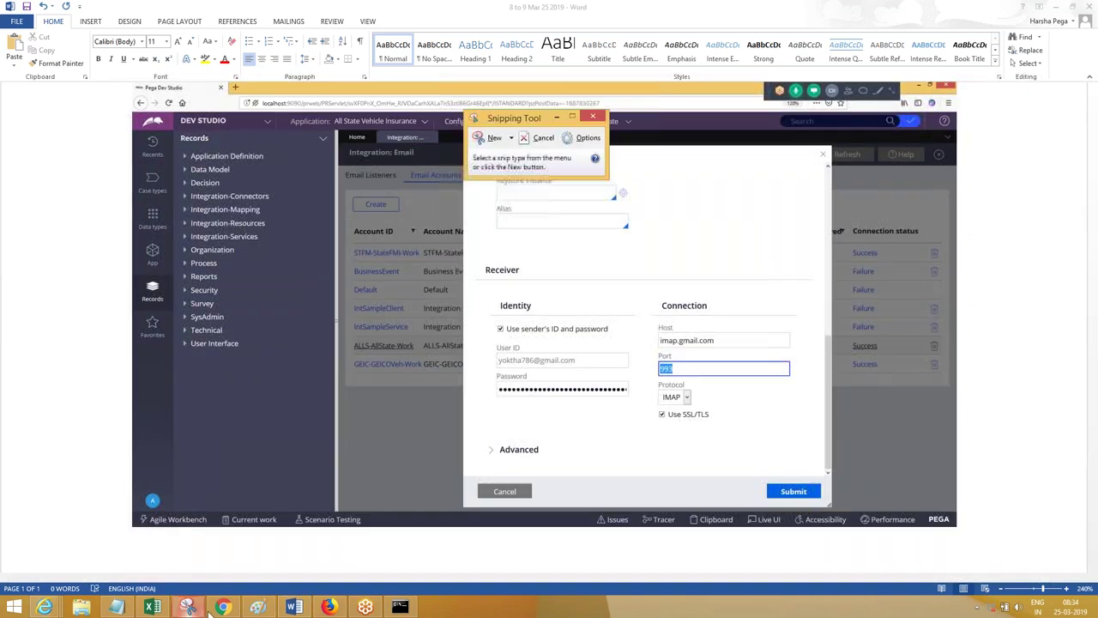
pyautogui.click(591, 119)
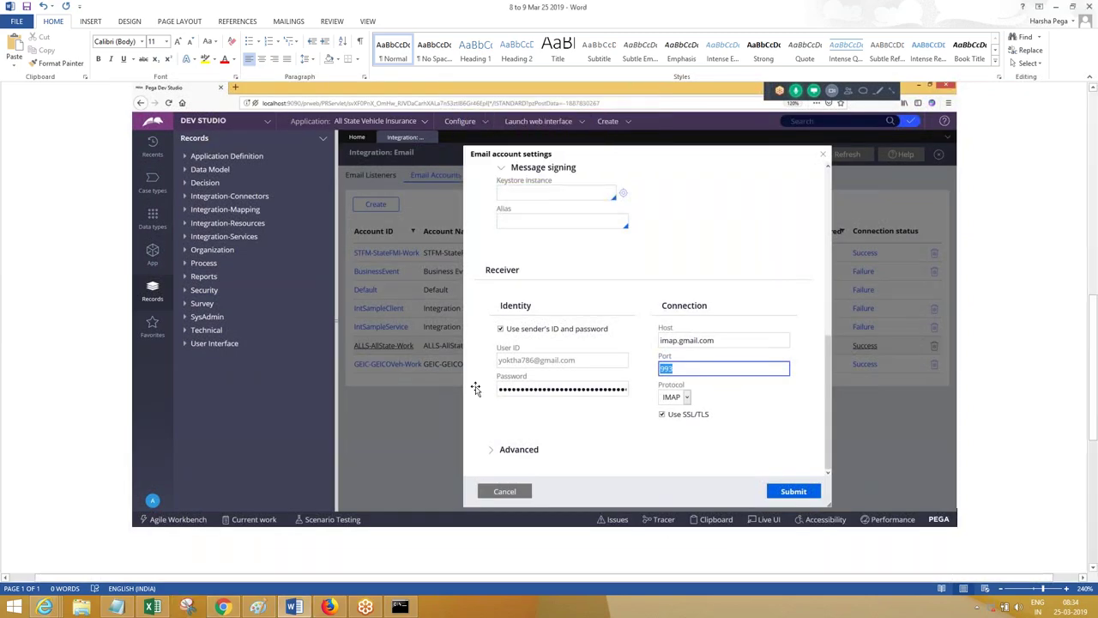
pyautogui.hotkey('alt', 'Tab')
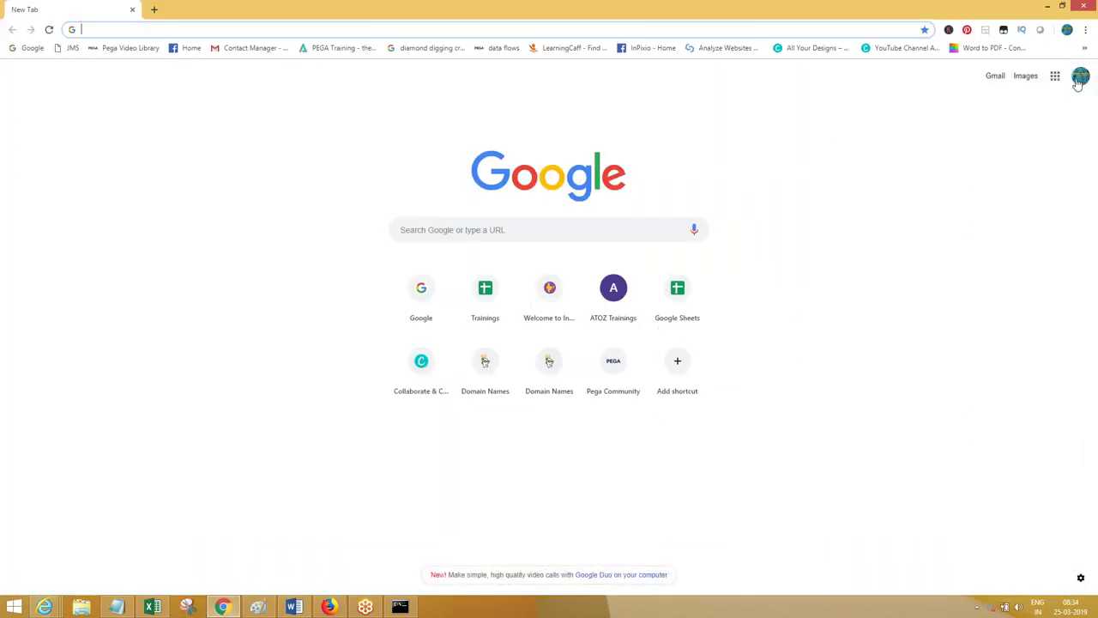
# Step: Open Gmail in a new tab and choose Add another account from the avatar panel
pyautogui.click(1080, 75)
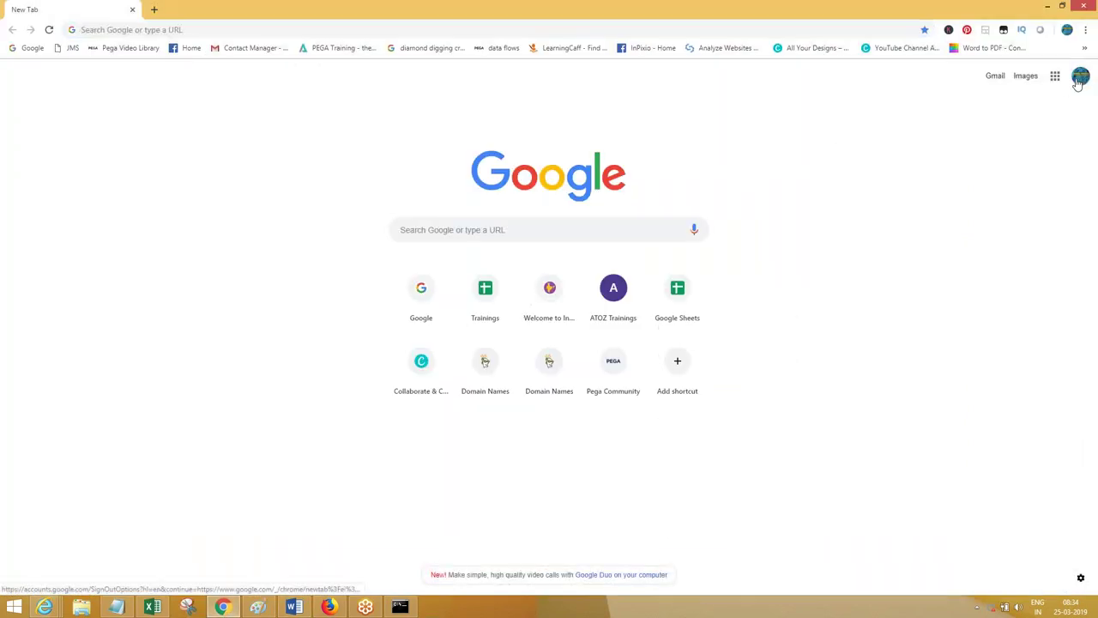
pyautogui.click(154, 10)
pyautogui.write('gmail.')
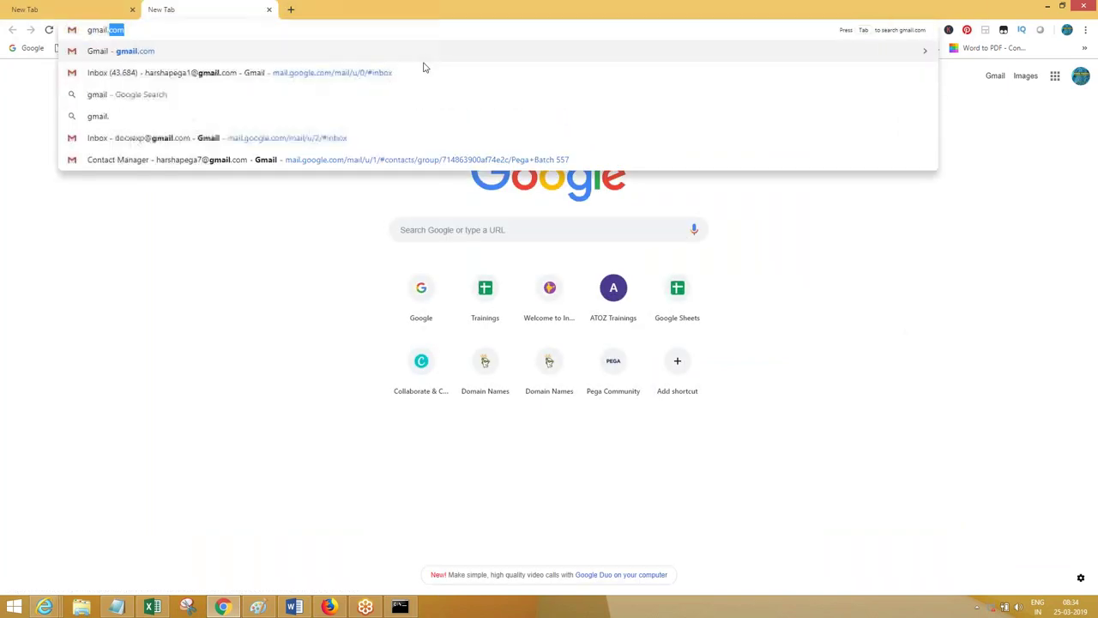
pyautogui.press('Return')
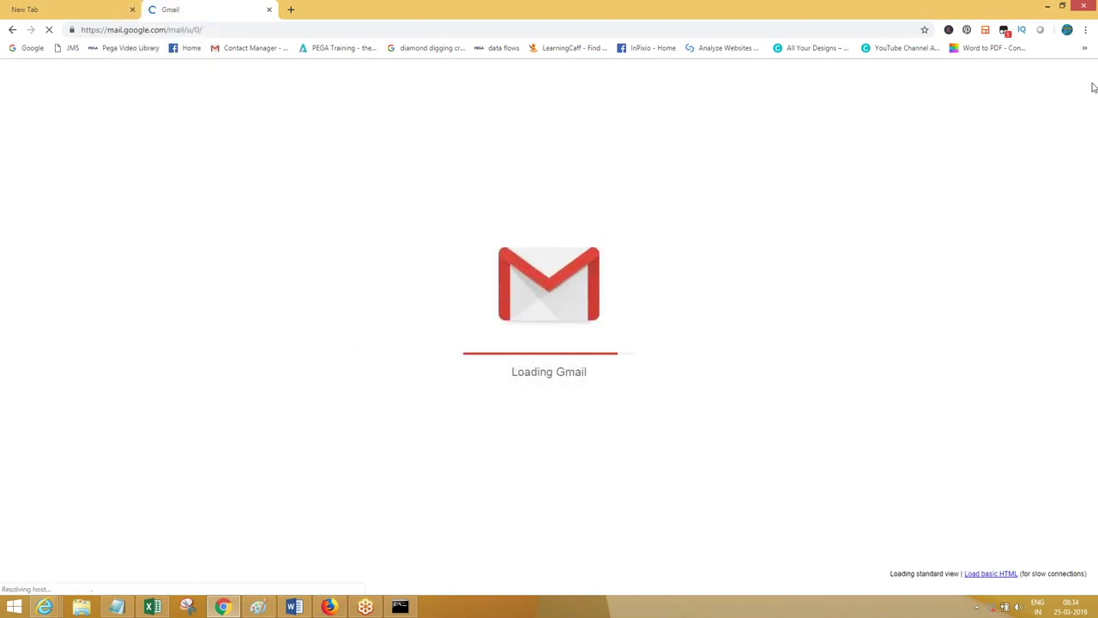
pyautogui.click(1076, 79)
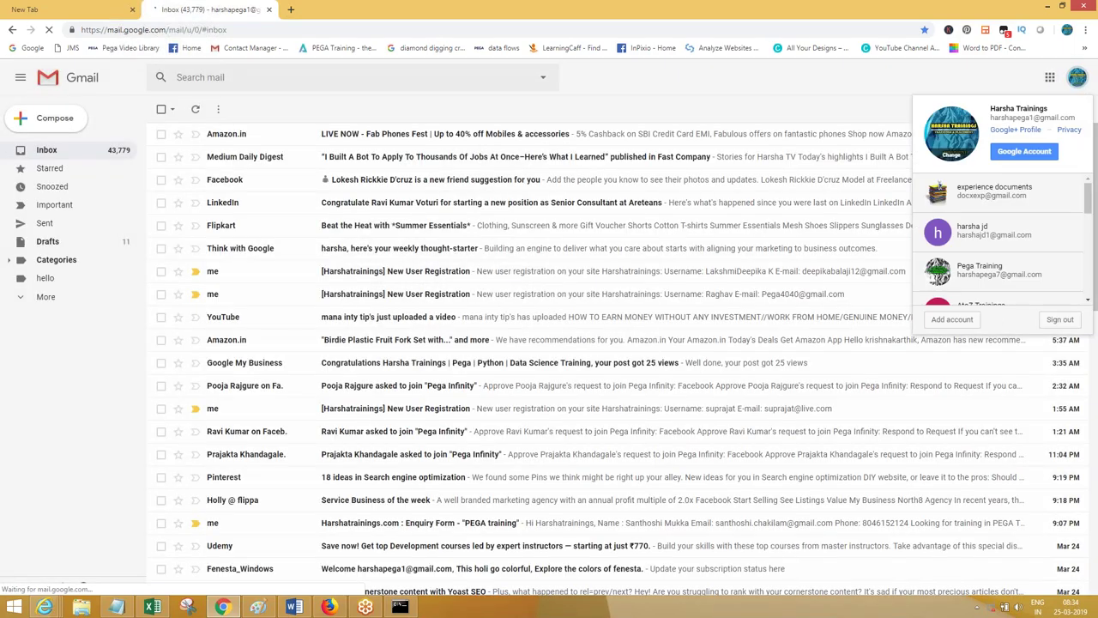
pyautogui.click(968, 316)
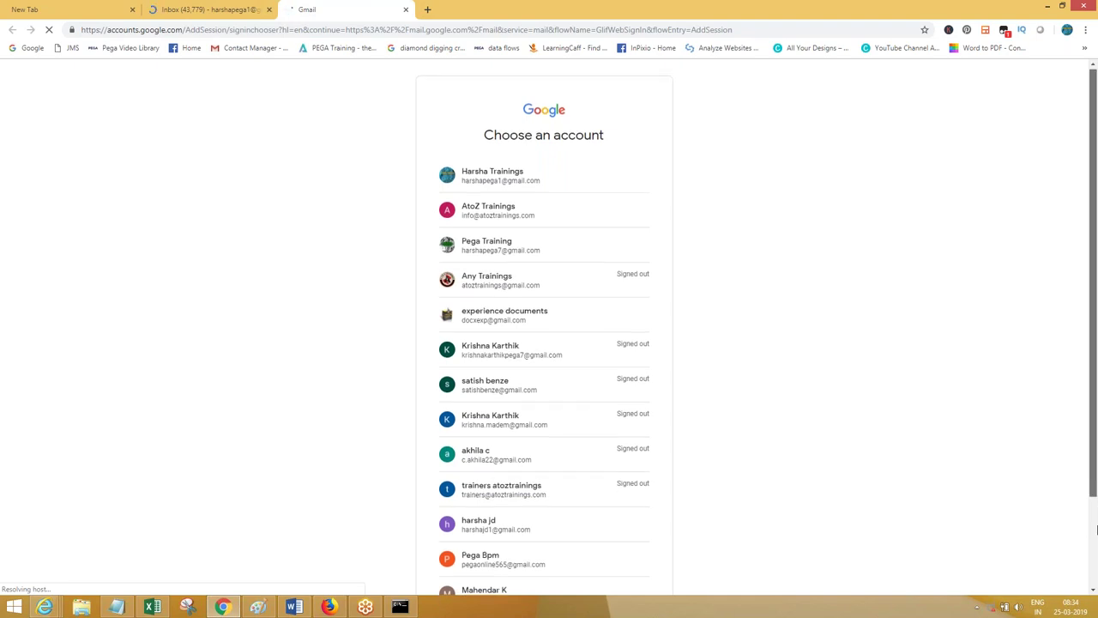
pyautogui.scroll(-1, 1090, 488)
# Step: Choose Use another account and enter the Pega email account's address
pyautogui.click(504, 558)
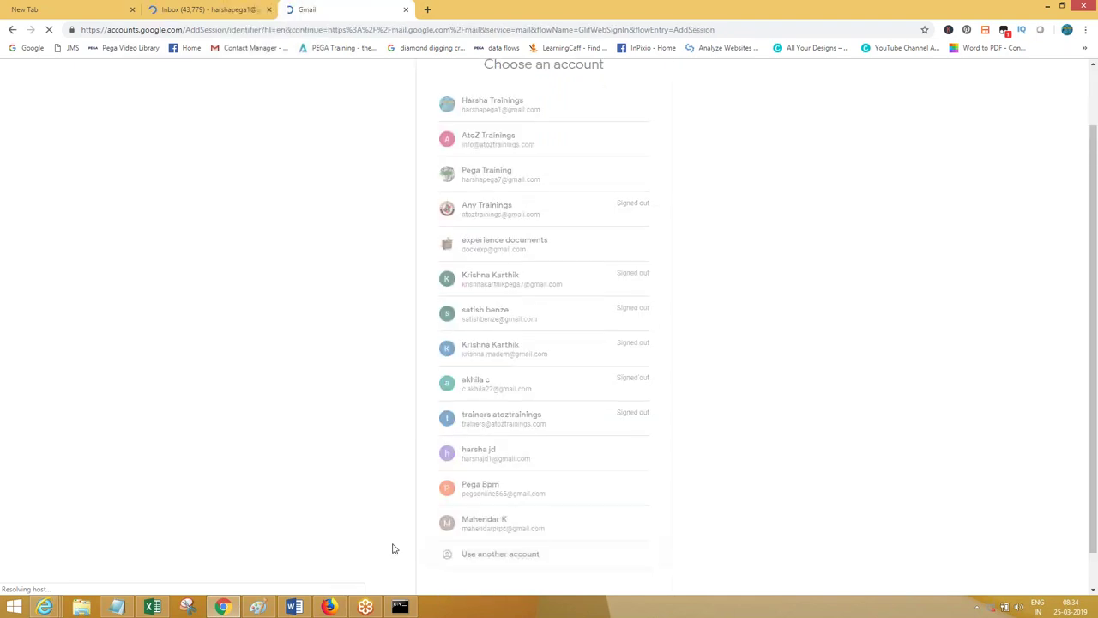
pyautogui.click(294, 607)
pyautogui.click(293, 608)
pyautogui.doubleClick(525, 306)
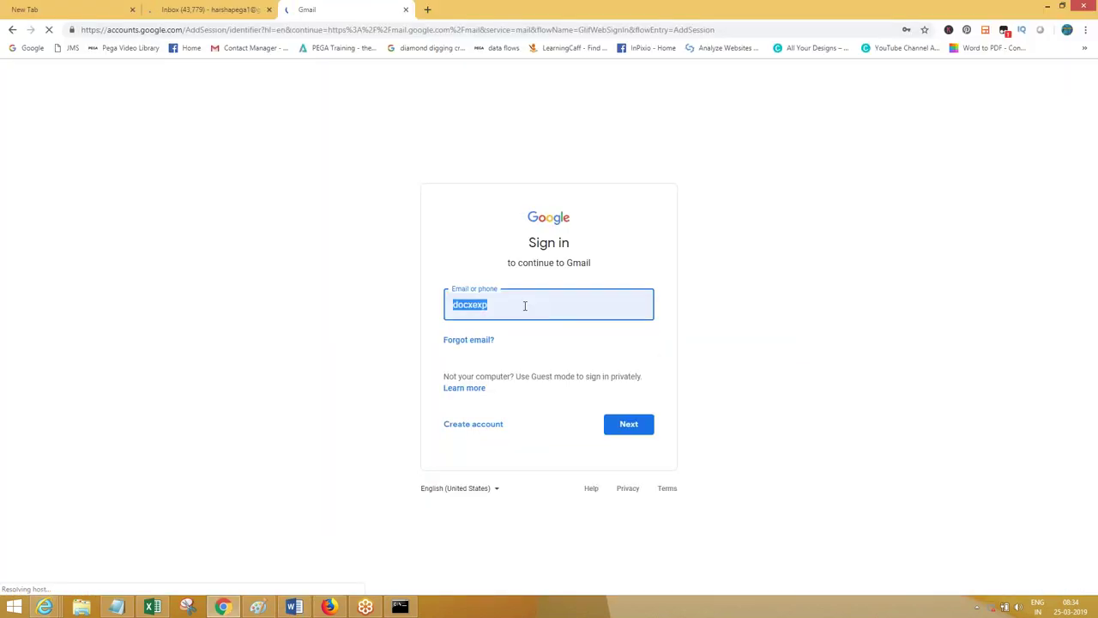
pyautogui.press('Return')
# Step: Retry the account password after Wrong password errors, then close the failed sign-in tab
pyautogui.moveTo(292, 607)
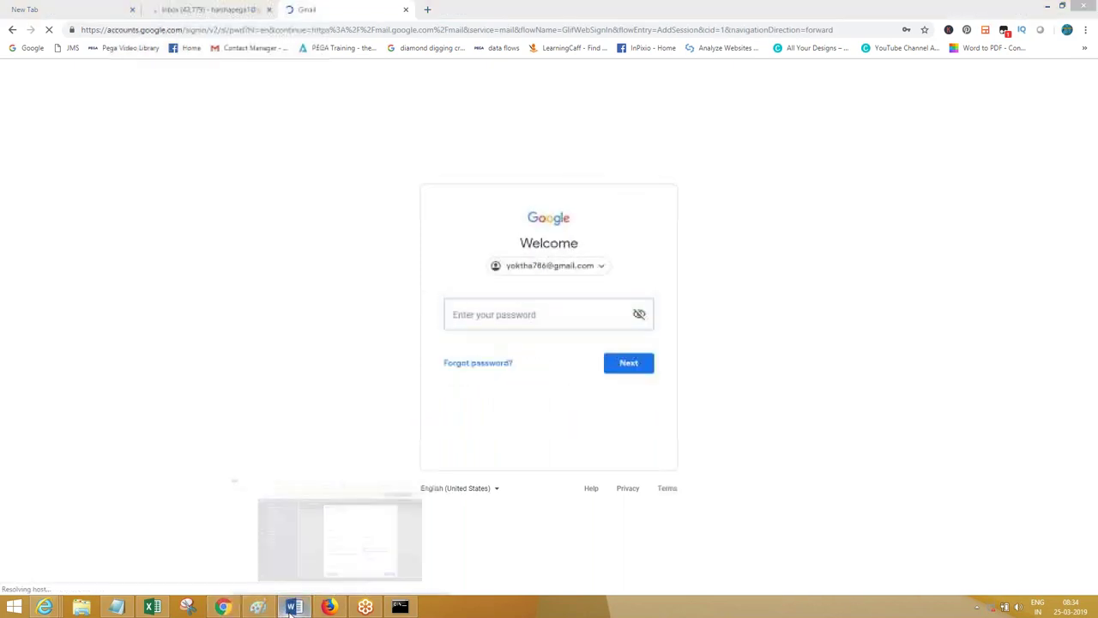
pyautogui.write('•••••••••')
pyautogui.press('Return')
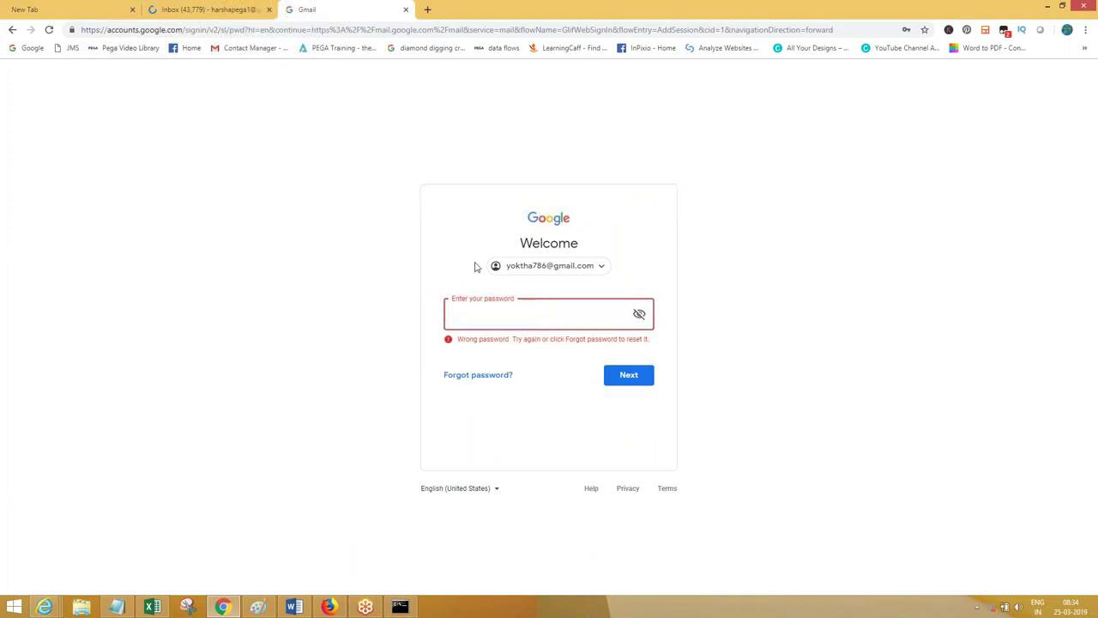
pyautogui.write('•••••••••')
pyautogui.press('Return')
pyautogui.write('•••••••••••')
pyautogui.press('Return')
pyautogui.write('••••••••••')
pyautogui.press('Return')
pyautogui.click(406, 10)
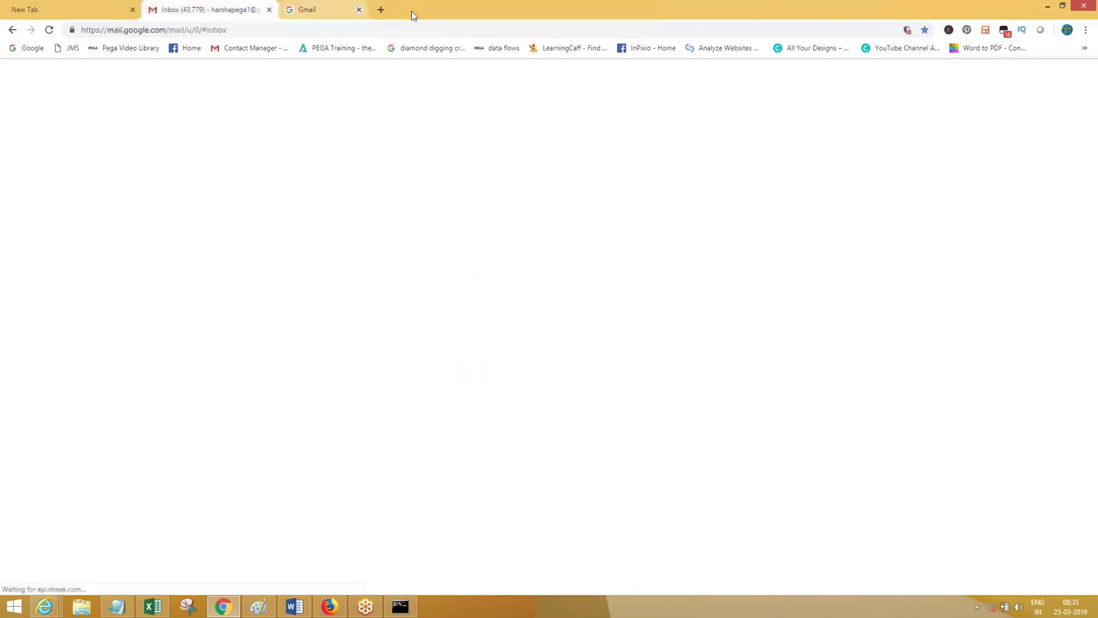
pyautogui.click(329, 607)
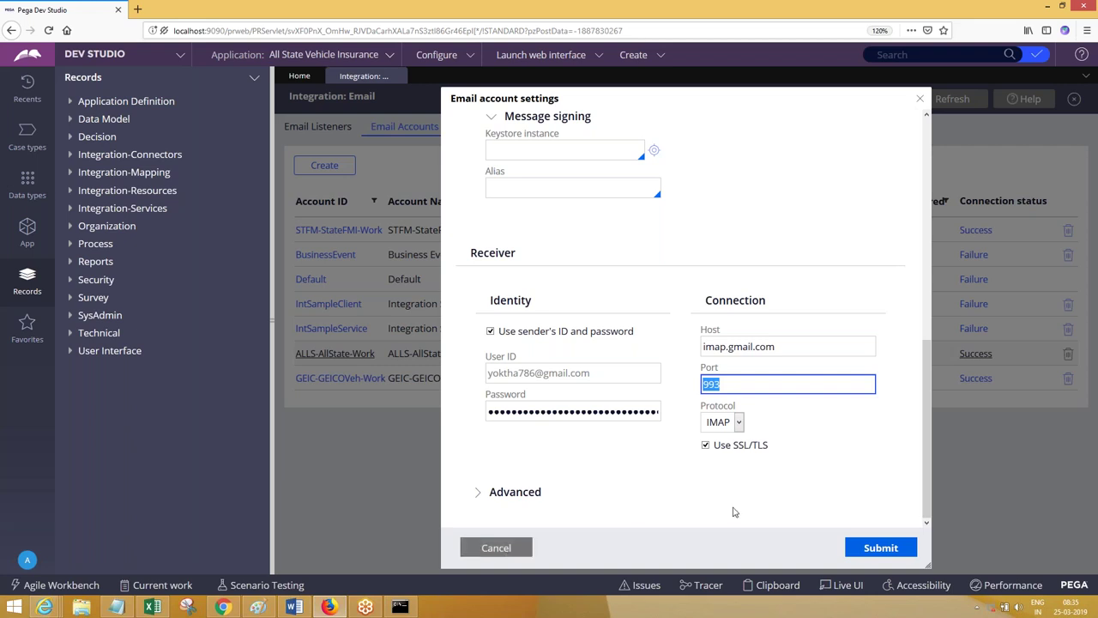
# Step: Cancel the Email account settings dialog and close the Integration: Email tab
pyautogui.moveTo(924, 408); pyautogui.dragTo(924, 348)
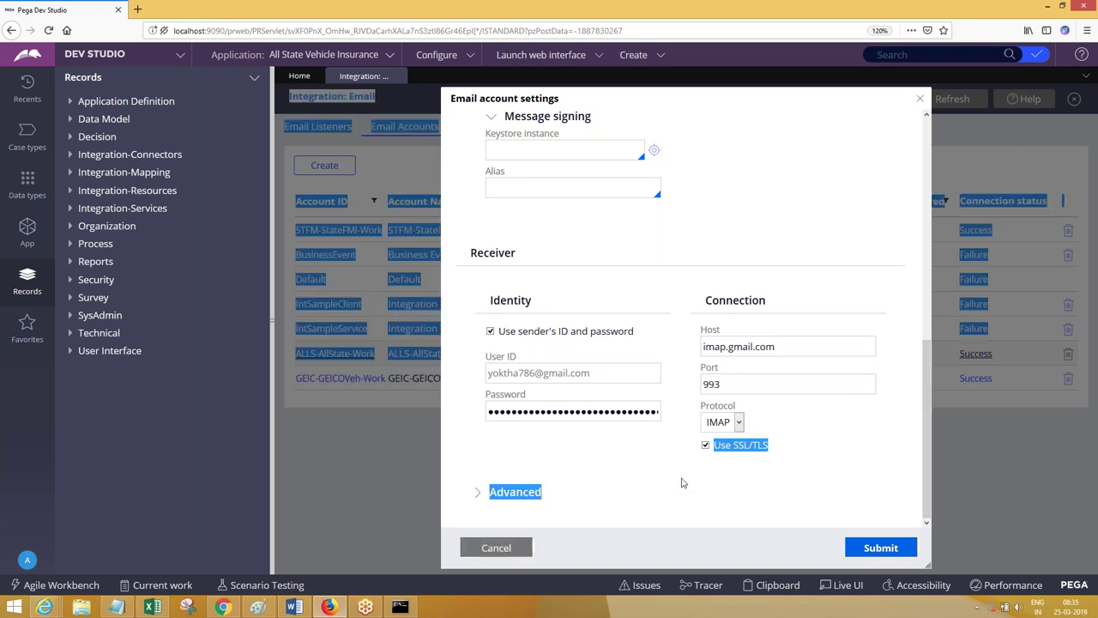
pyautogui.click(498, 547)
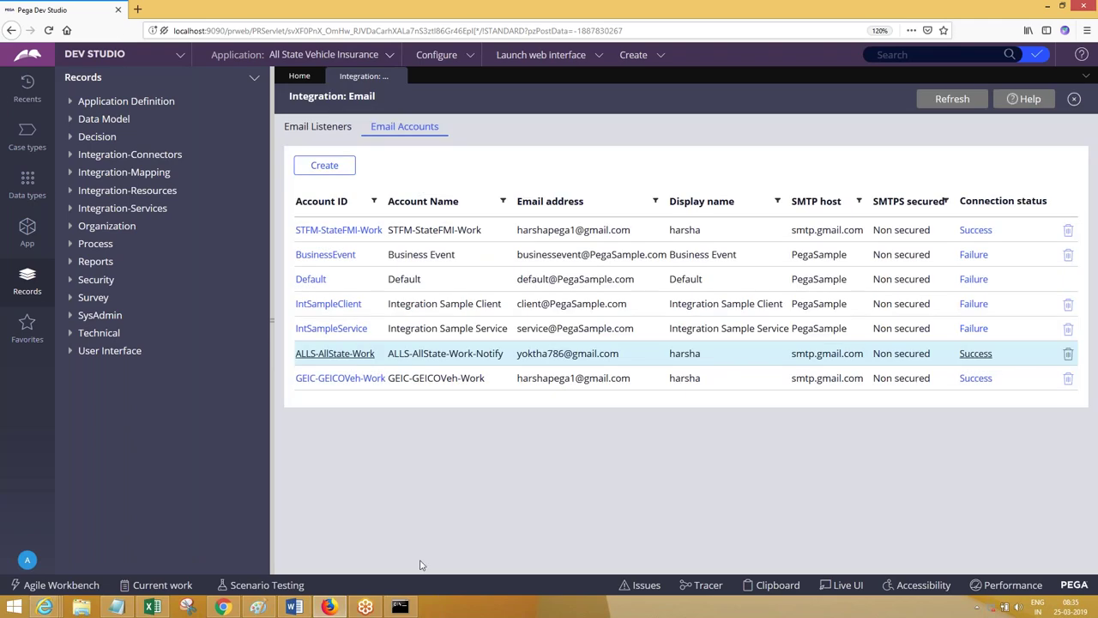
pyautogui.click(400, 77)
# Step: Scroll up through the pasted Pega screenshots in Word and select one to inspect
pyautogui.click(293, 607)
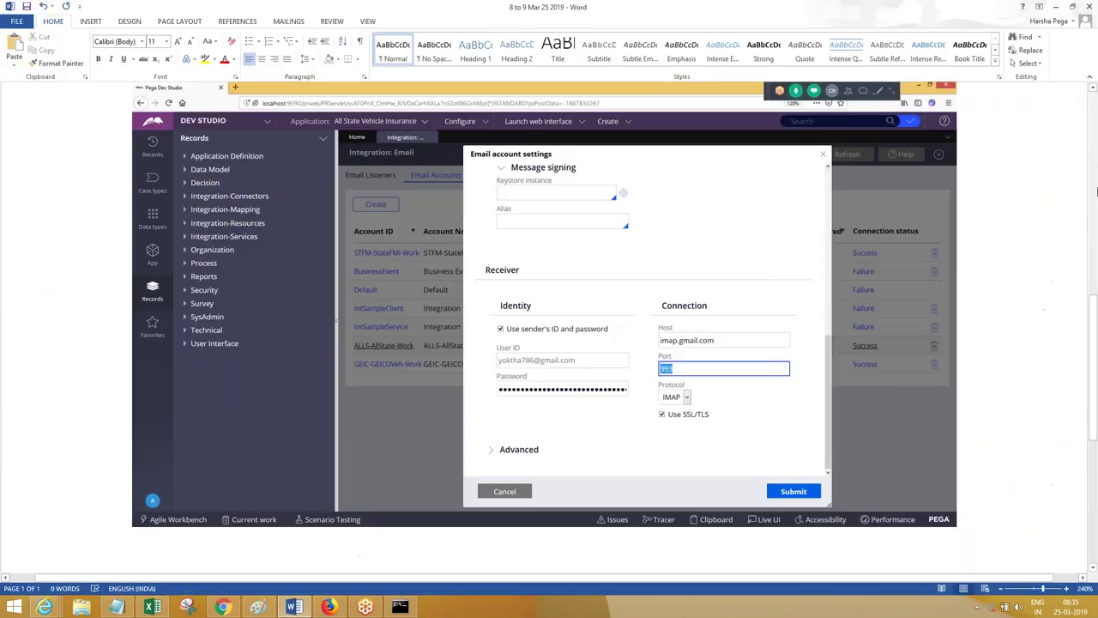
pyautogui.scroll(10, 713, 166)
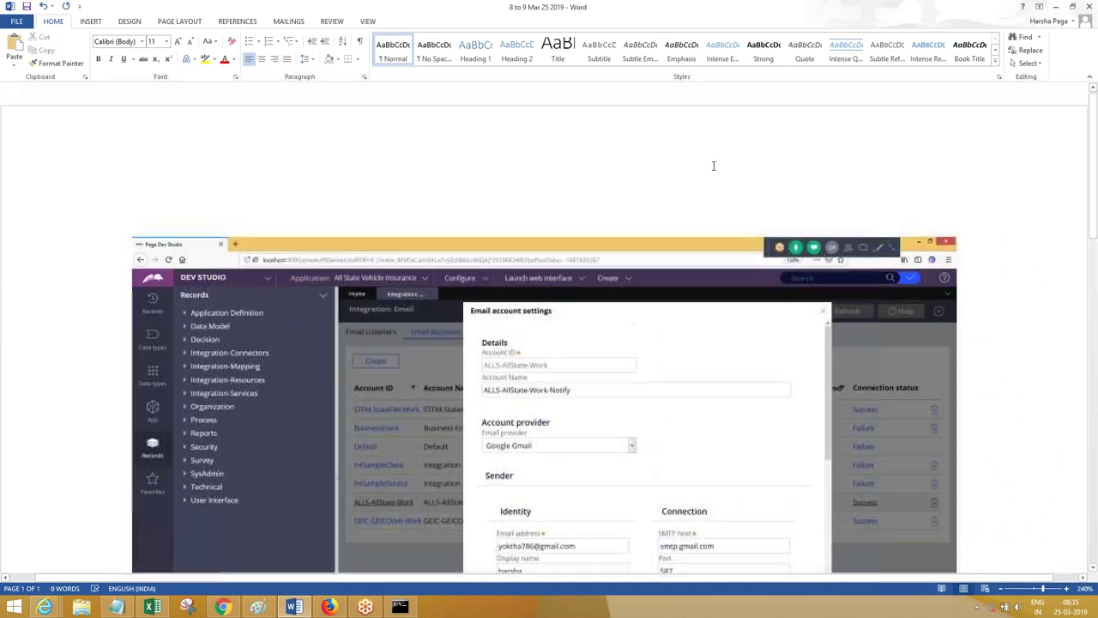
pyautogui.click(532, 249)
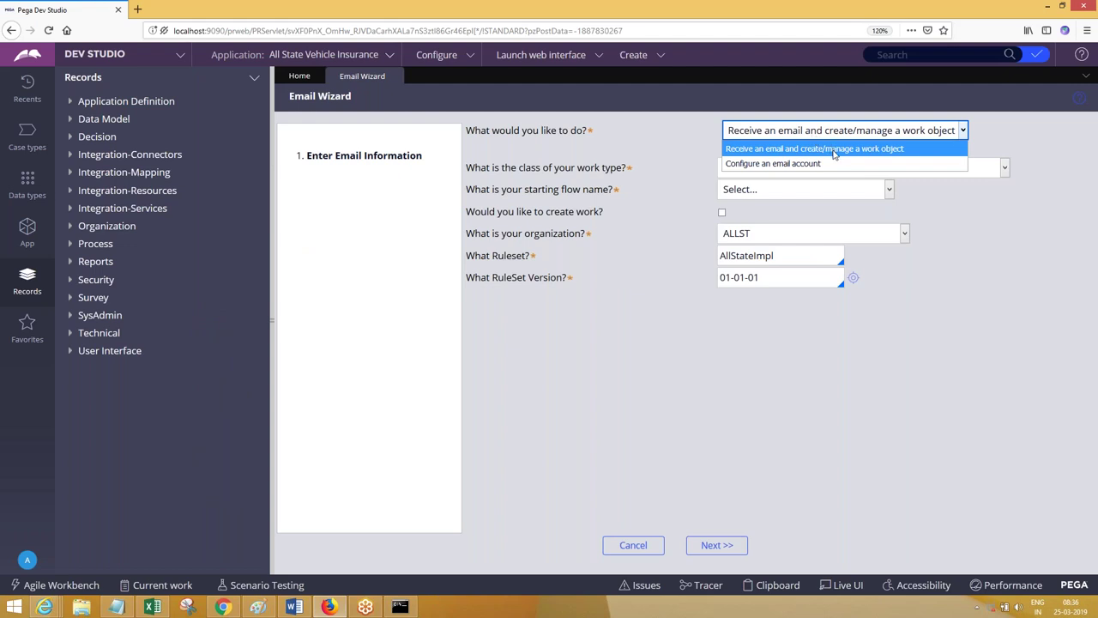
# Step: Pick the receive-emails-into-work-objects option, then log off and sign in with the saved admin login
pyautogui.click(833, 151)
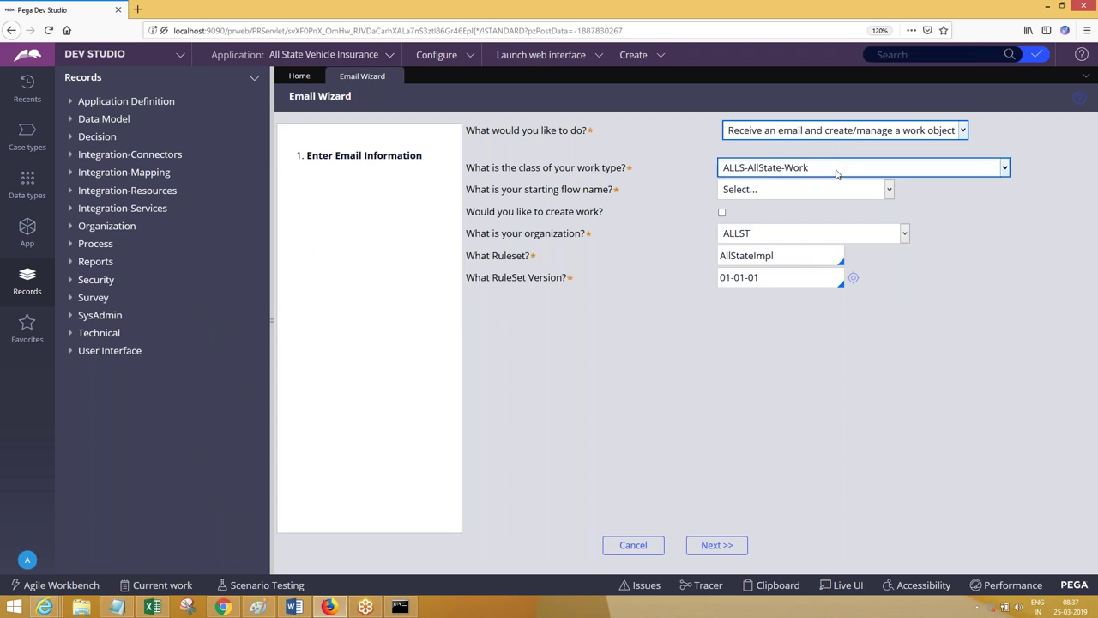
pyautogui.click(26, 562)
pyautogui.click(42, 542)
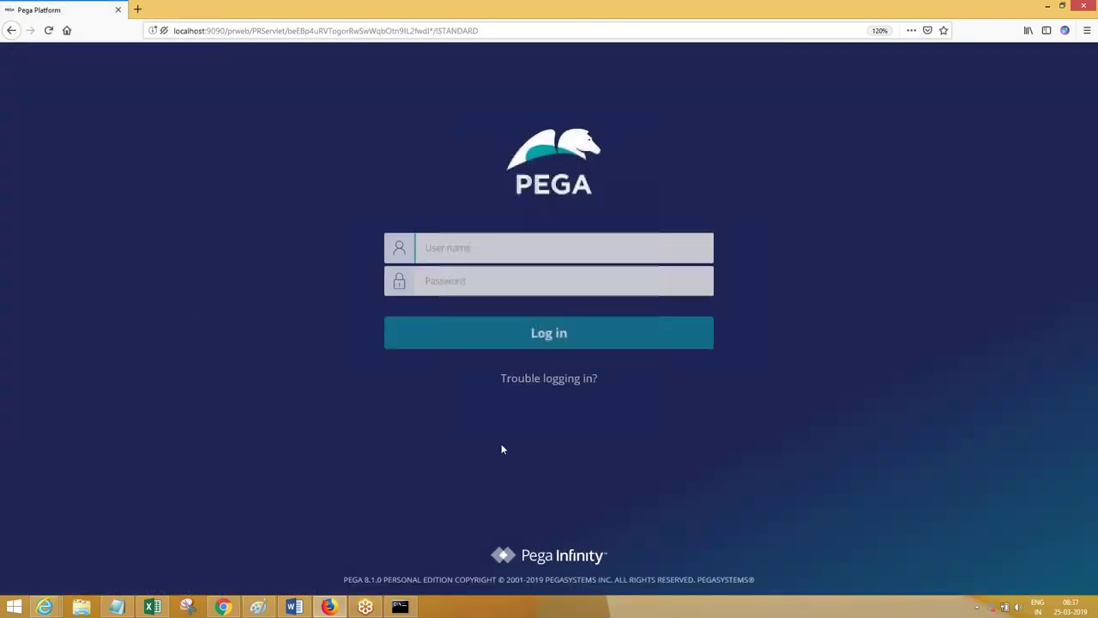
pyautogui.click(451, 256)
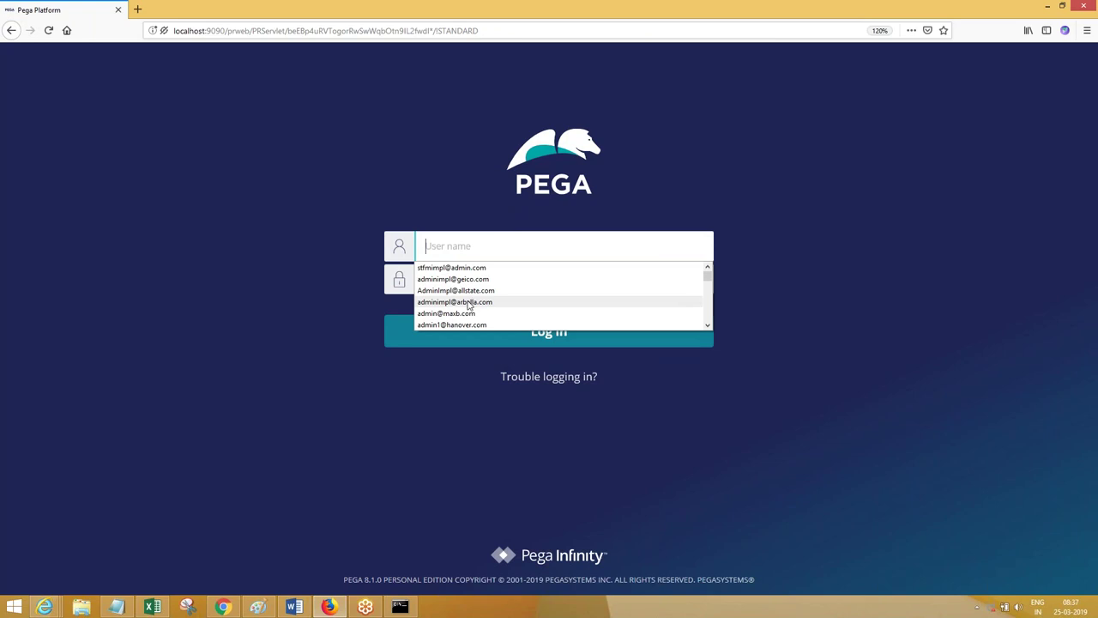
pyautogui.click(457, 269)
pyautogui.press('Return')
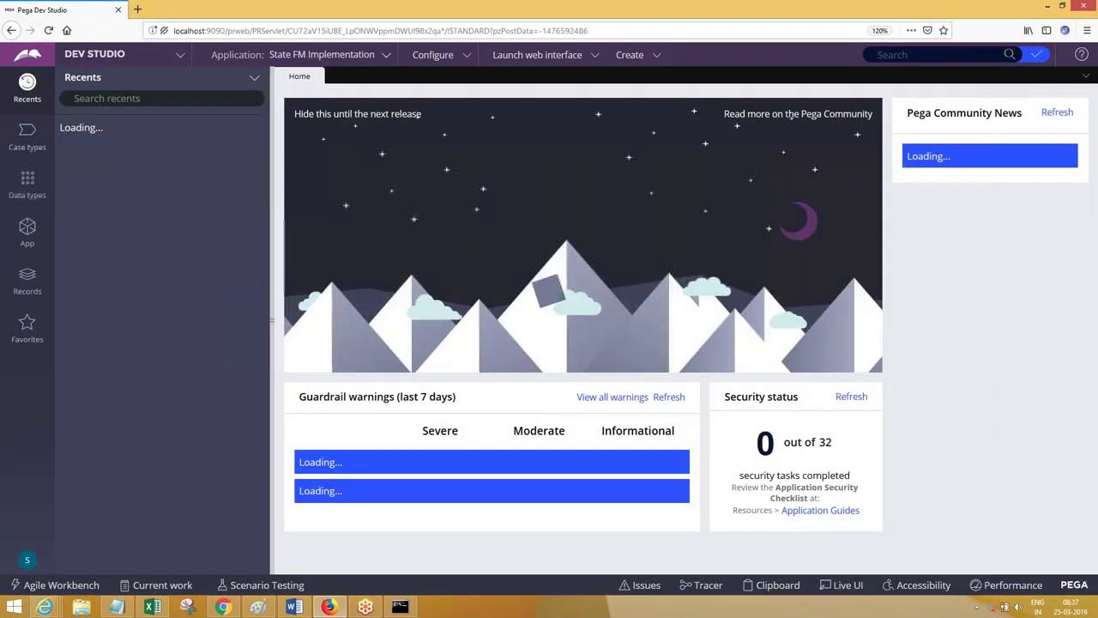
# Step: Browse the STFM Insurance case type's CustomerDetailsSFL step and the Approval case type
pyautogui.click(30, 146)
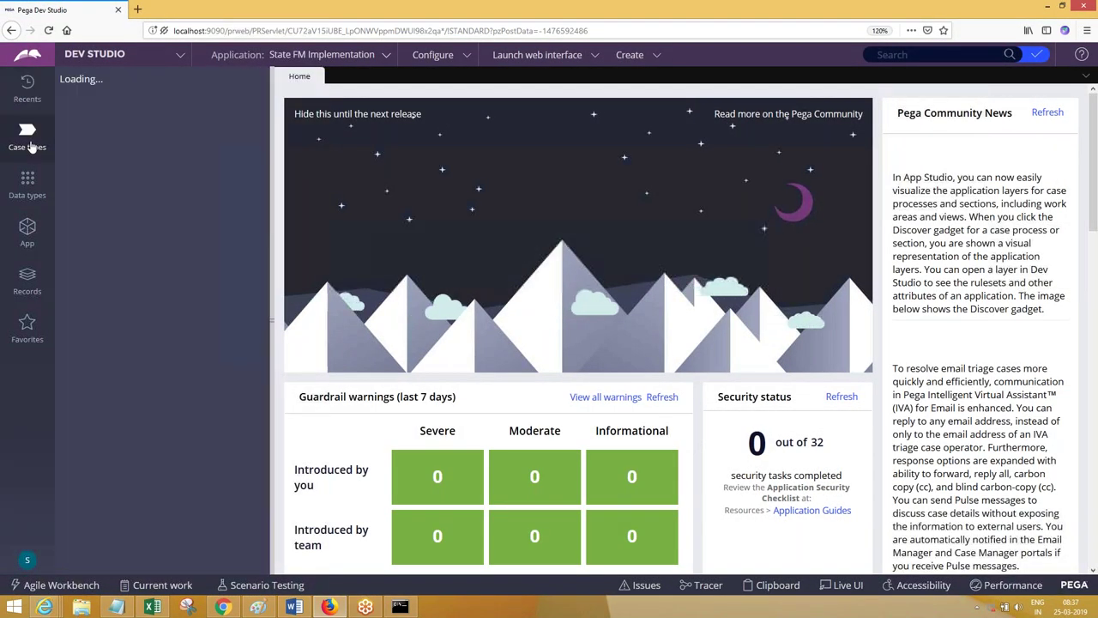
pyautogui.click(101, 125)
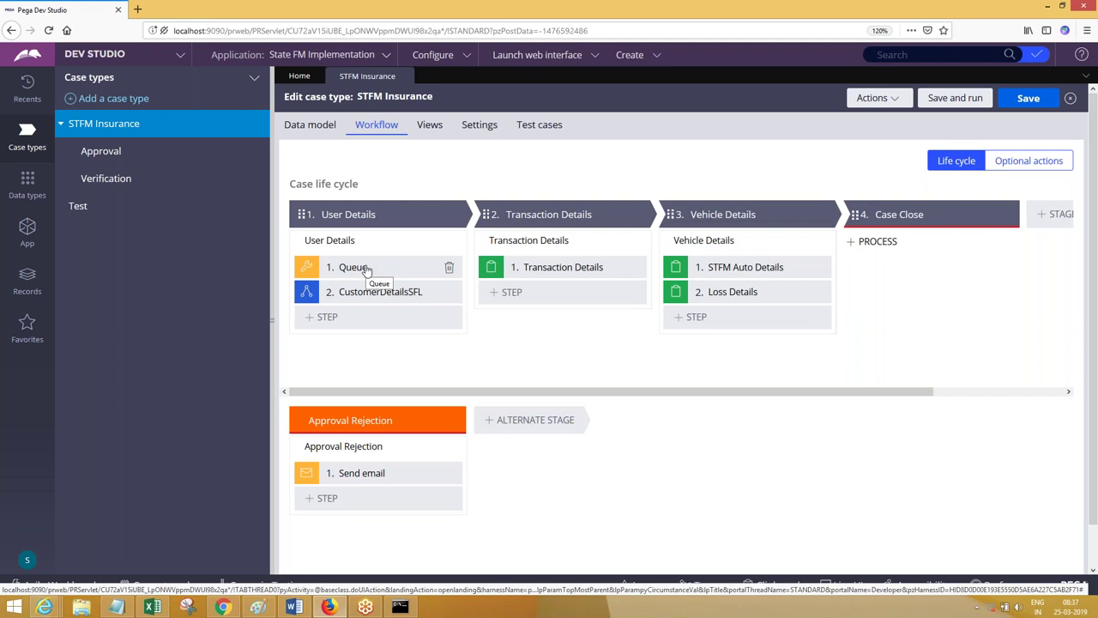
pyautogui.click(352, 292)
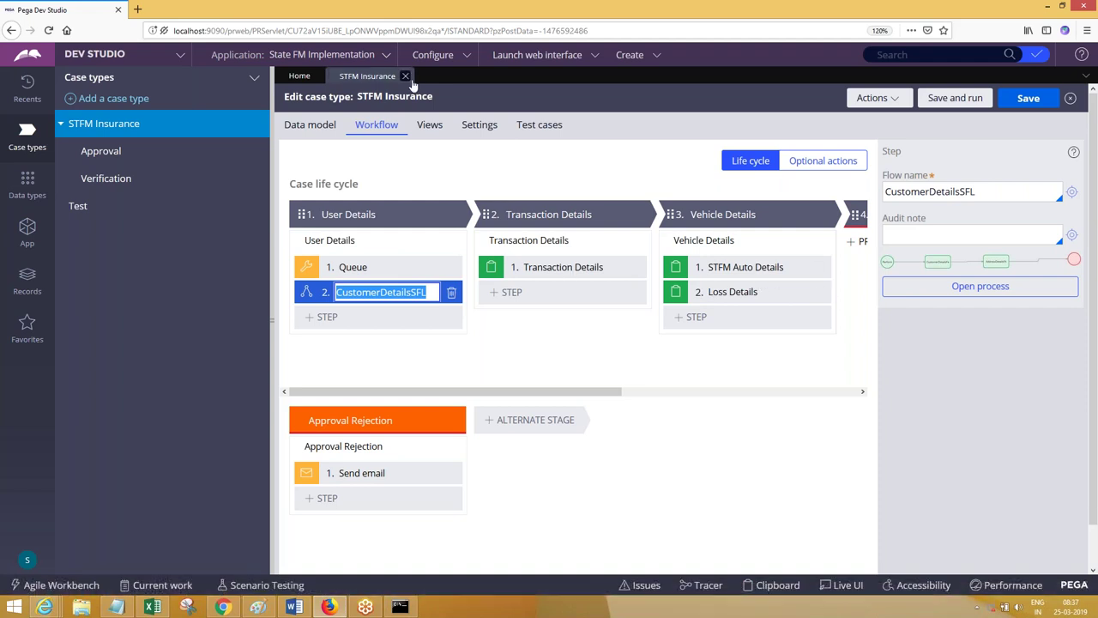
pyautogui.click(405, 75)
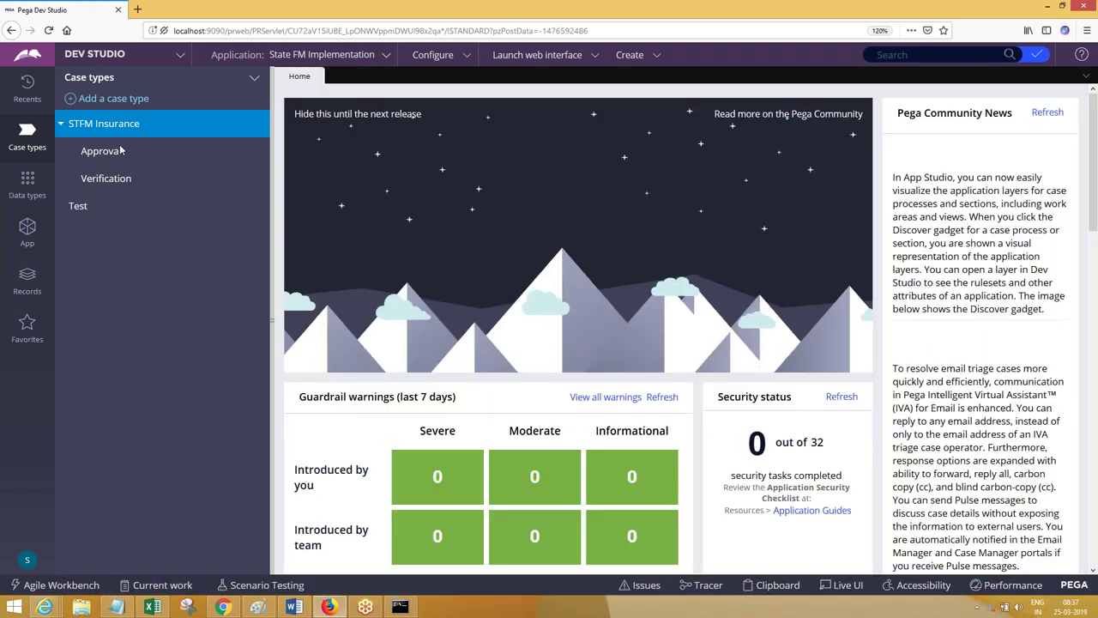
pyautogui.click(120, 151)
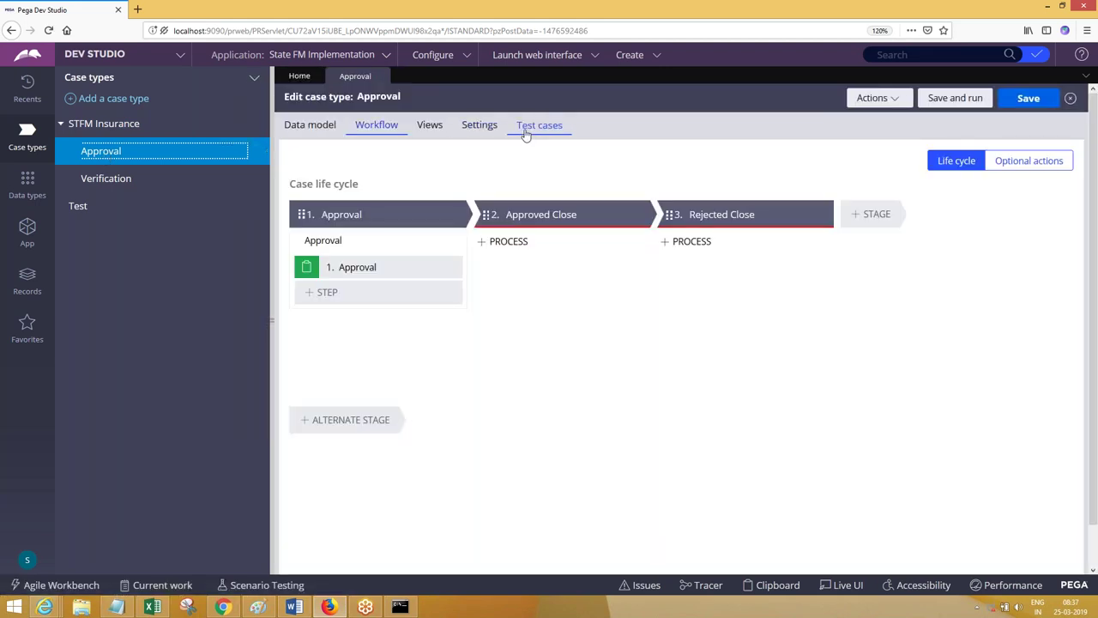
pyautogui.click(380, 77)
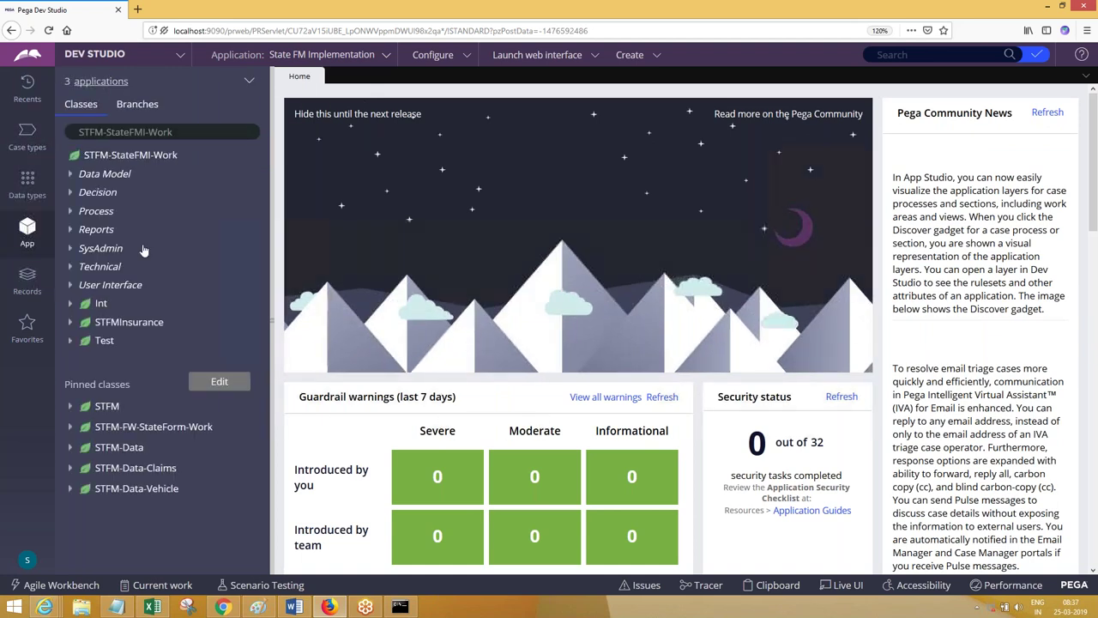
# Step: Open the BeginInsurance flow under STFM-FW-StateForm-Work > Process > Flow in App Explorer
pyautogui.click(71, 249)
pyautogui.click(70, 248)
pyautogui.click(72, 427)
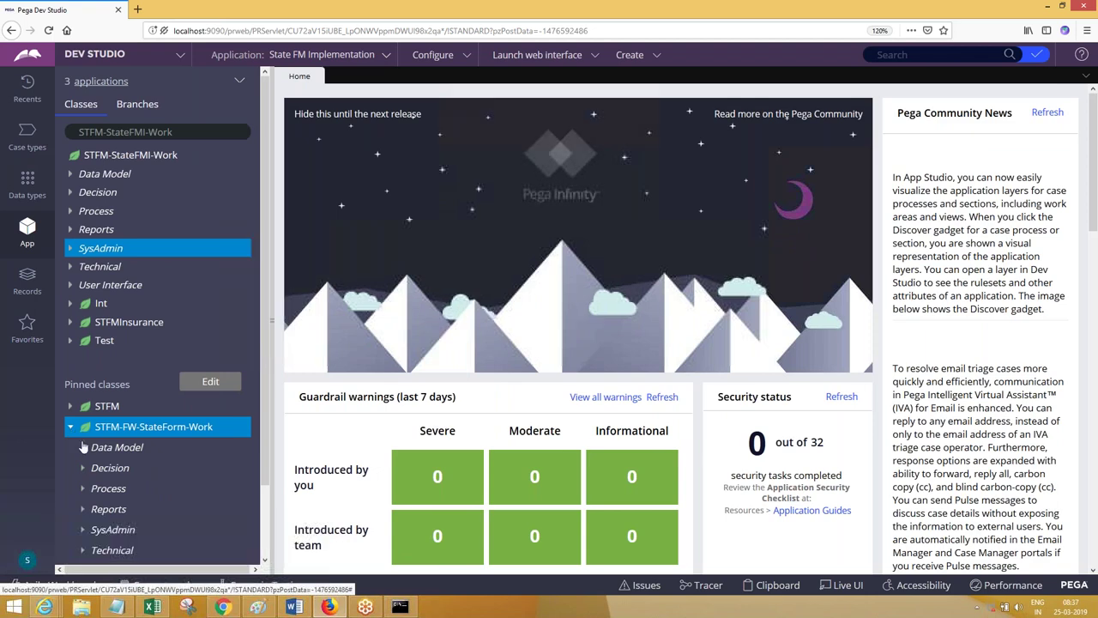
pyautogui.click(83, 488)
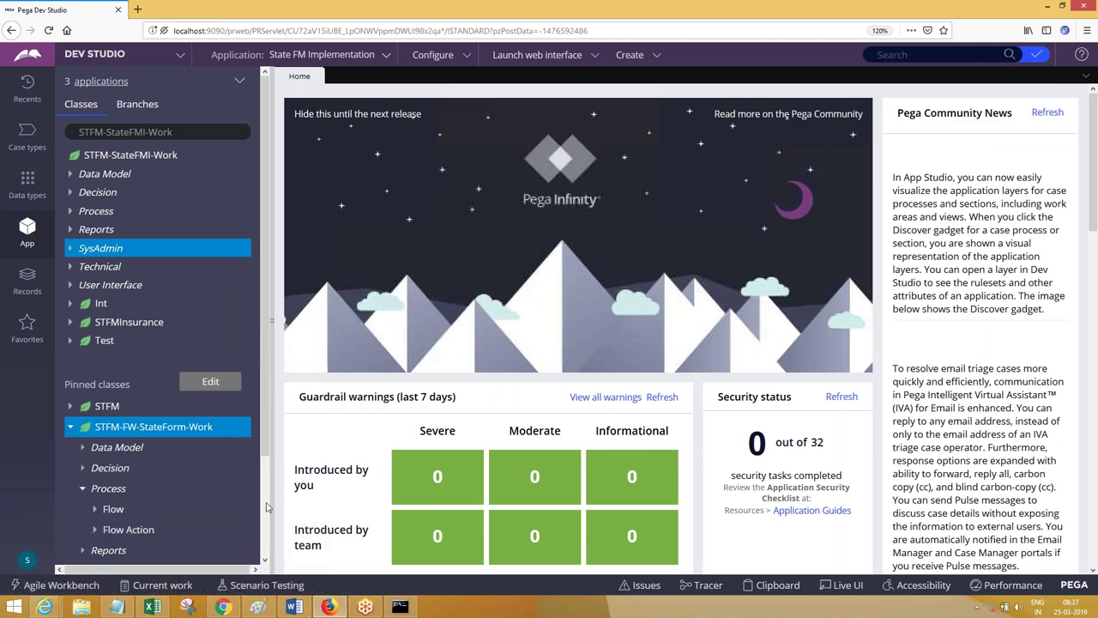
pyautogui.scroll(-3, 95, 393)
pyautogui.click(94, 390)
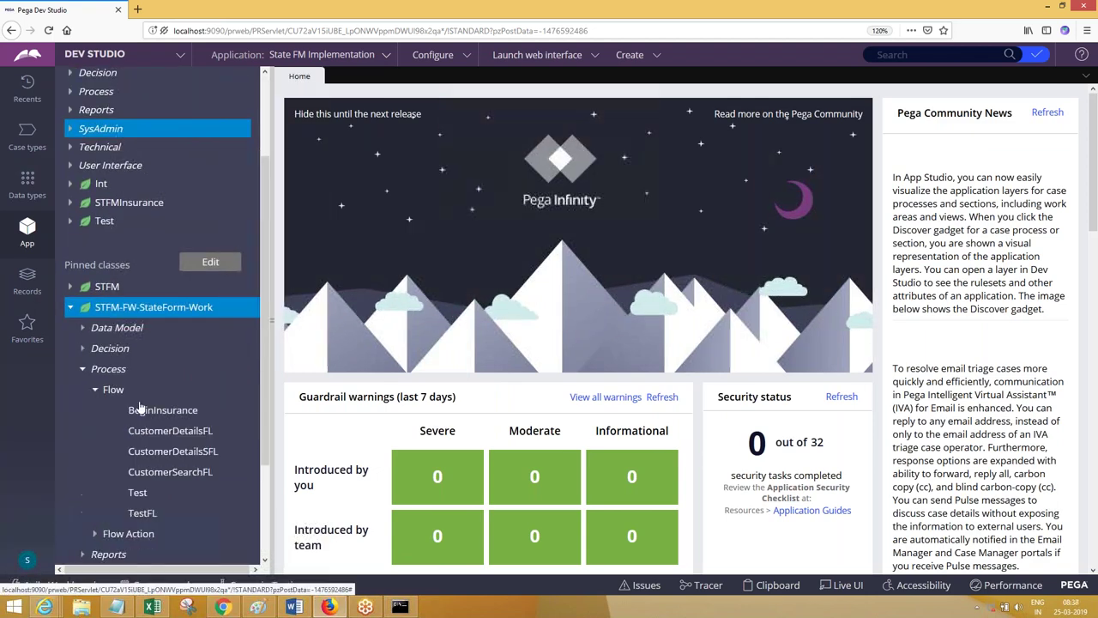
pyautogui.click(160, 410)
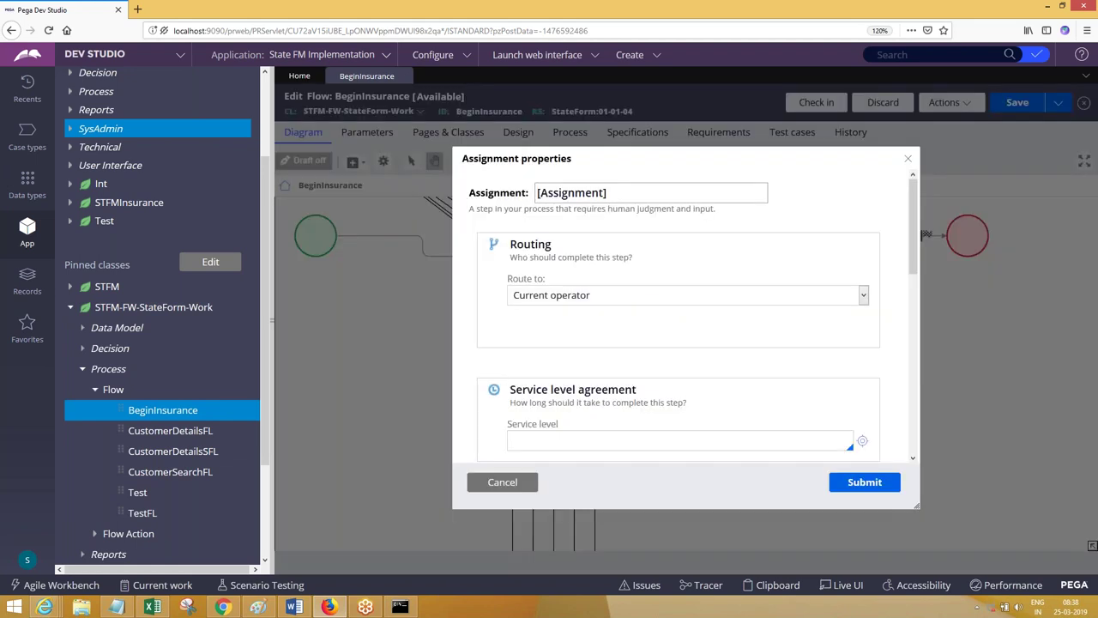
# Step: Set the assignment's Route to Operator, choosing the first STFM manager operator, and submit
pyautogui.click(592, 294)
pyautogui.click(566, 328)
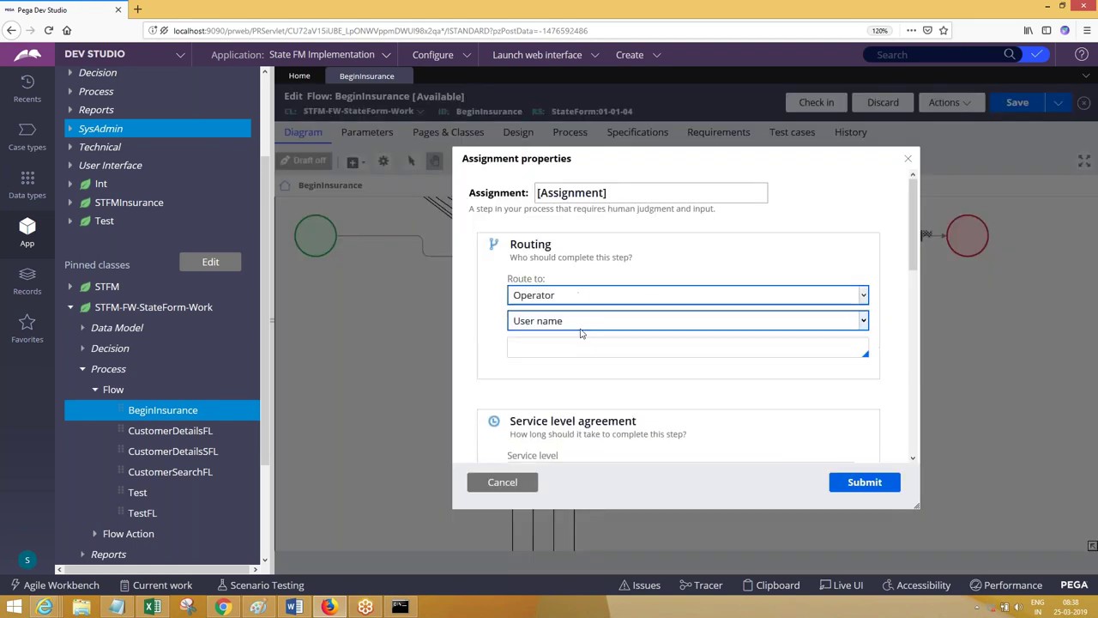
pyautogui.click(549, 348)
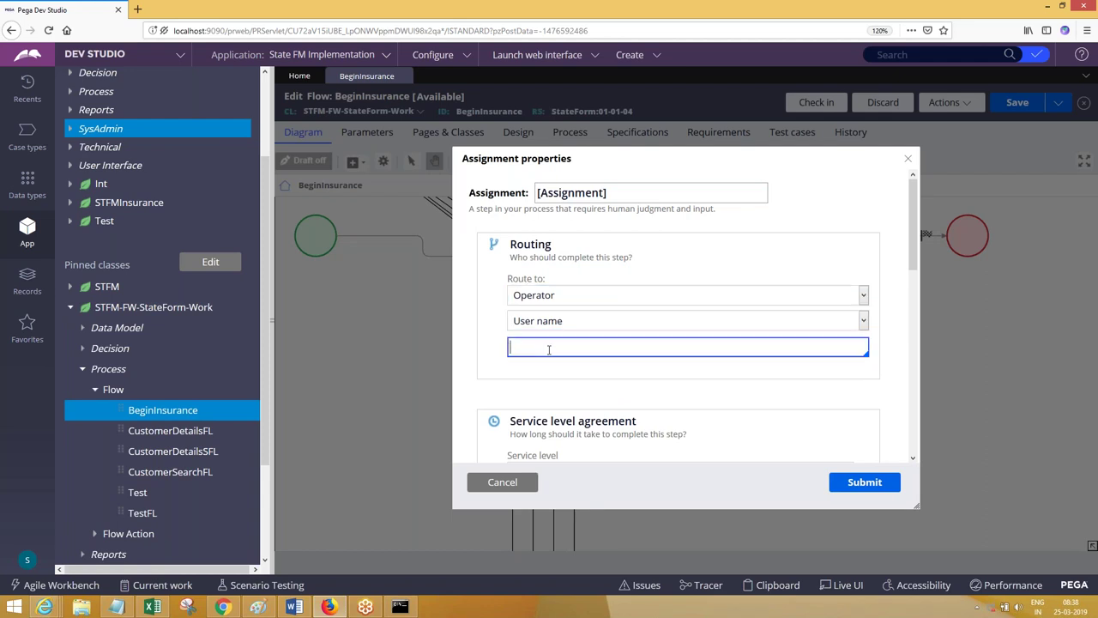
pyautogui.write('mana')
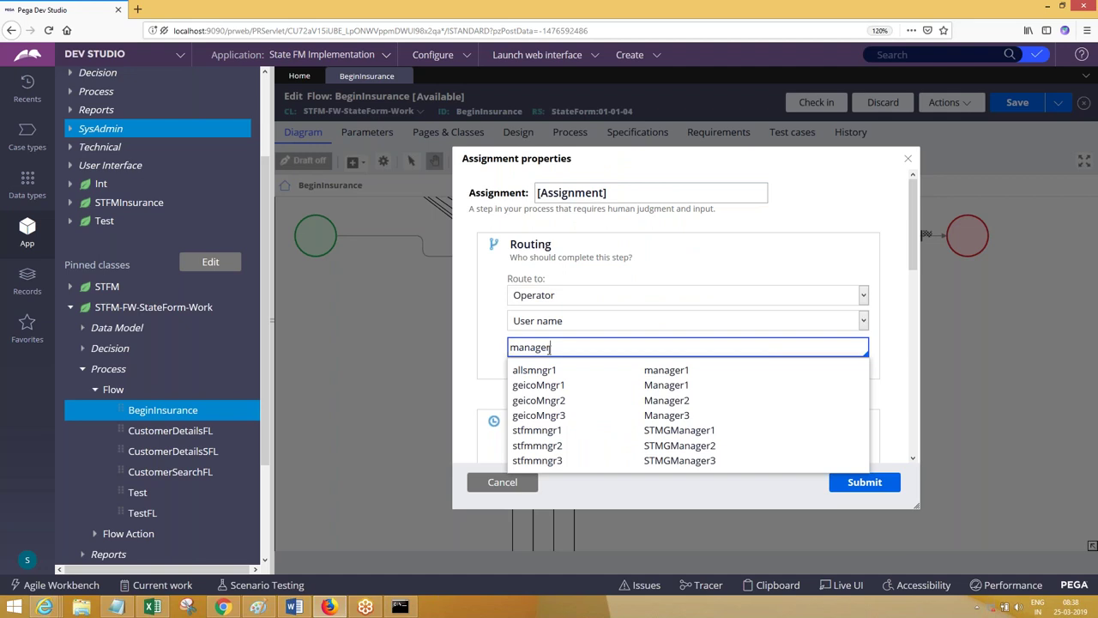
pyautogui.write('ger')
pyautogui.doubleClick(549, 348)
pyautogui.write('stfmmnt')
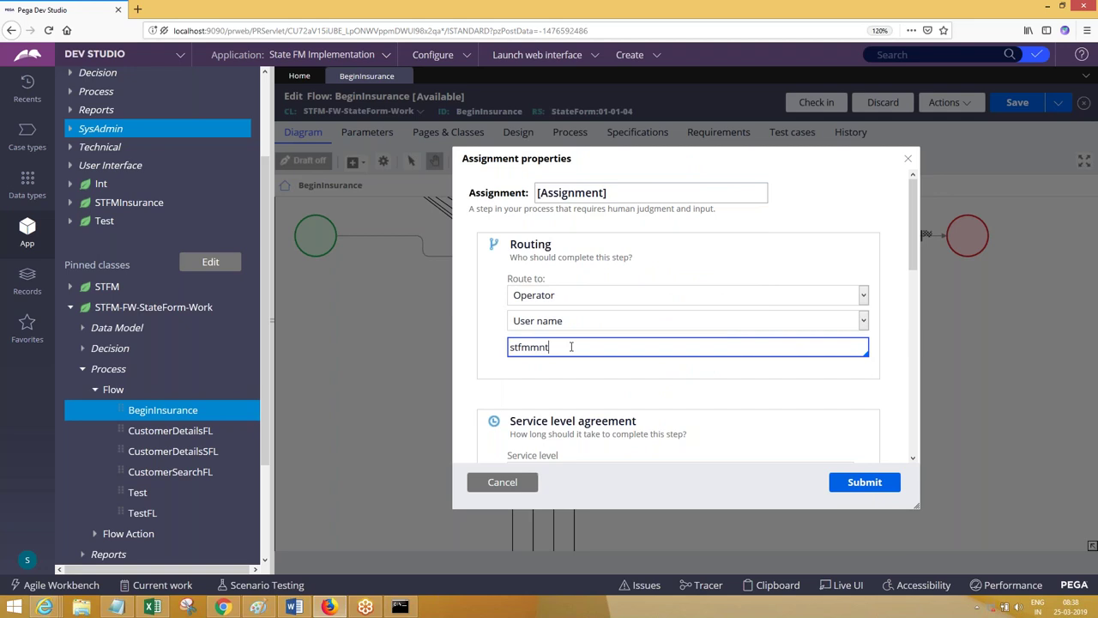
pyautogui.press('BackSpace')
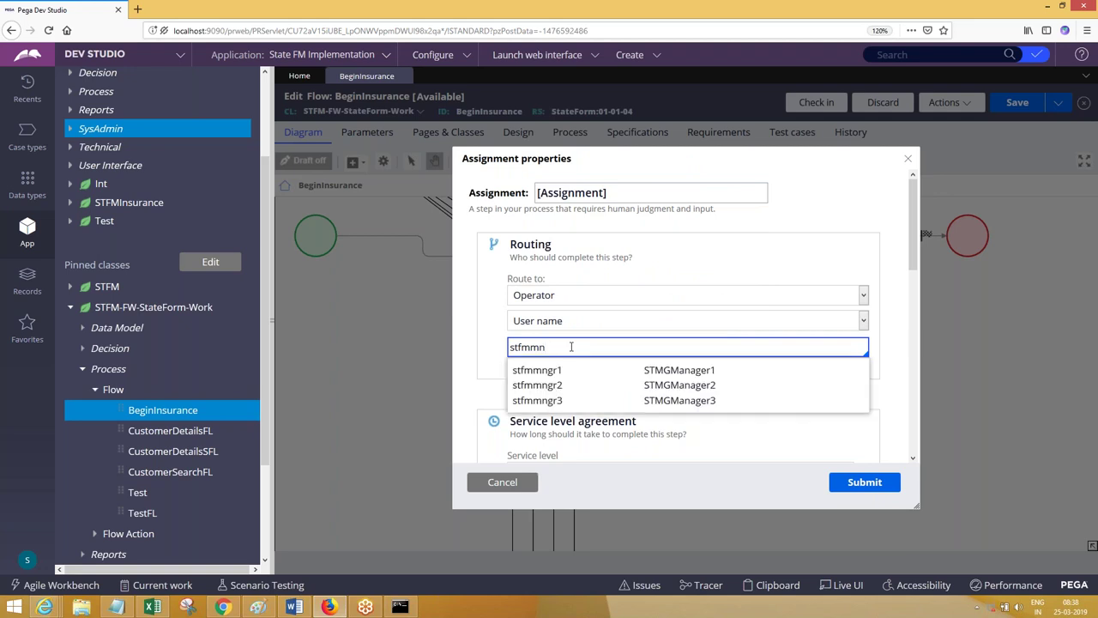
pyautogui.click(638, 374)
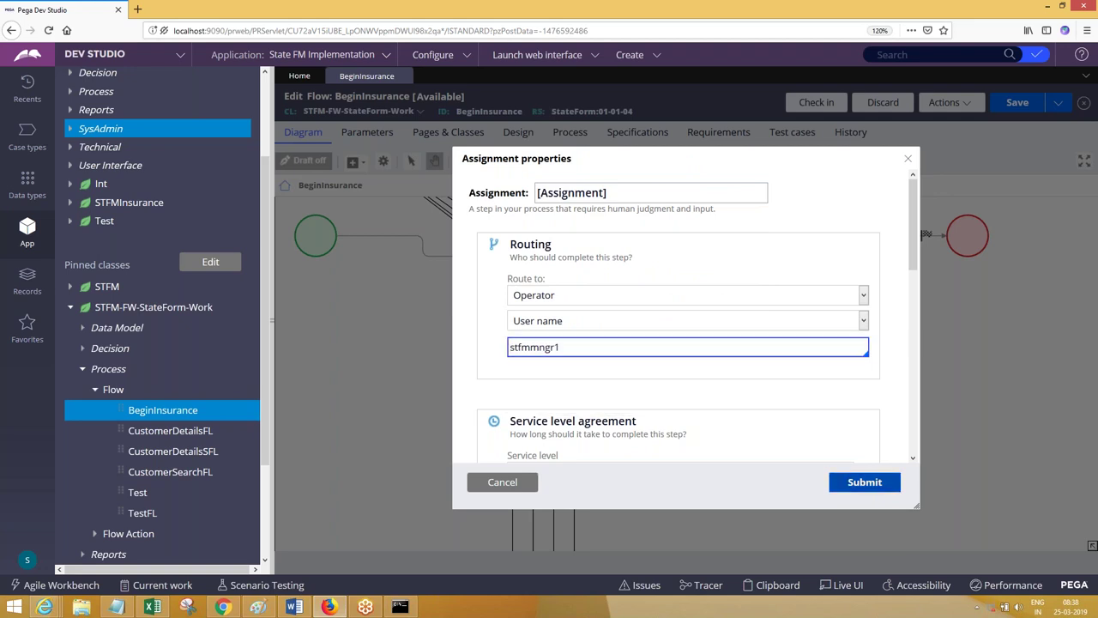
pyautogui.click(865, 482)
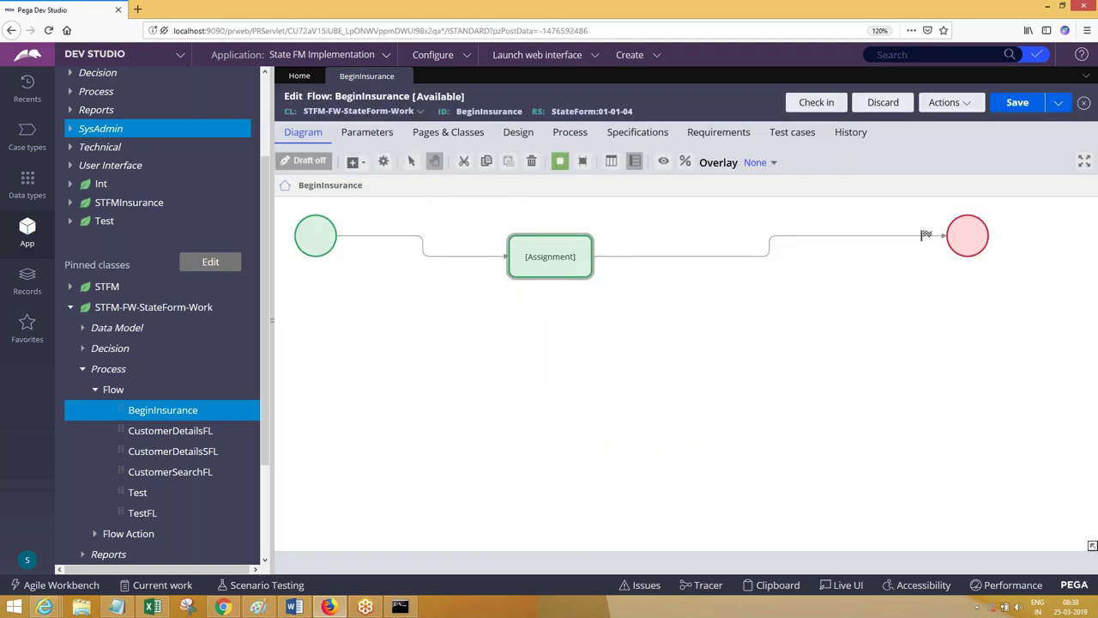
# Step: Save the BeginInsurance flow, recheck the assignment routing, and save again
pyautogui.click(1017, 102)
pyautogui.doubleClick(550, 256)
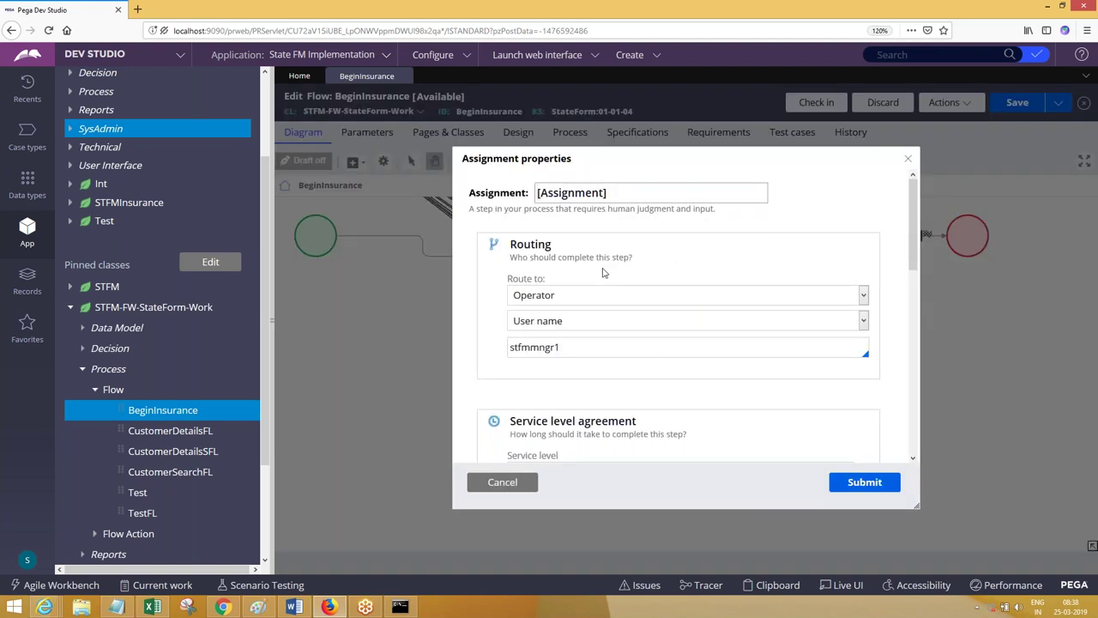
pyautogui.click(862, 477)
pyautogui.click(1017, 103)
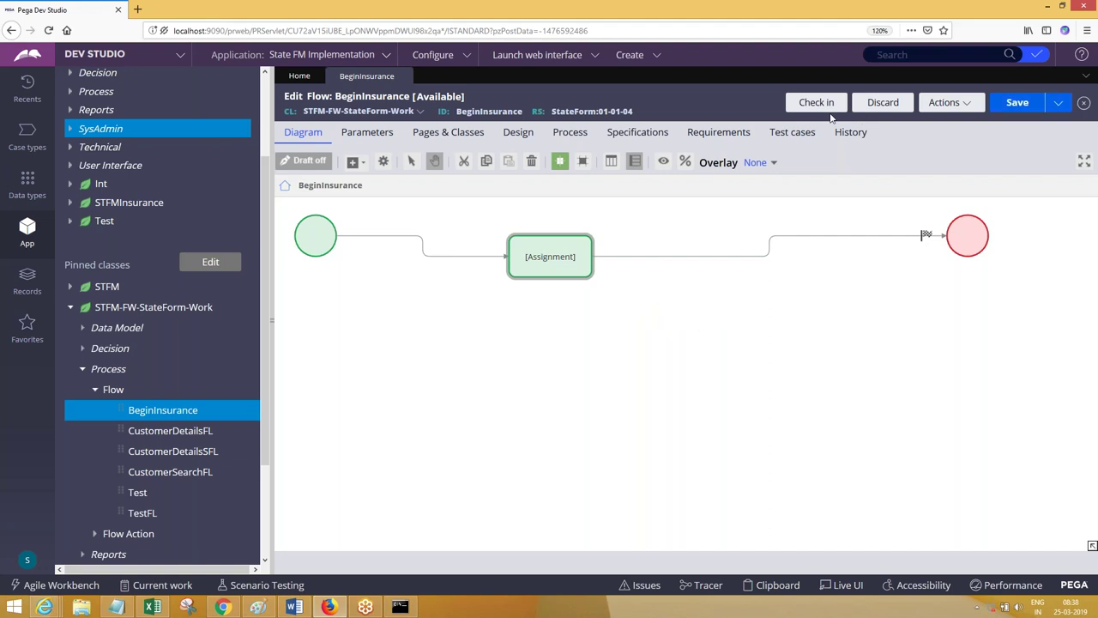
# Step: Add a new line under the first sentence and type 'Using this email instantiati'
pyautogui.click(293, 607)
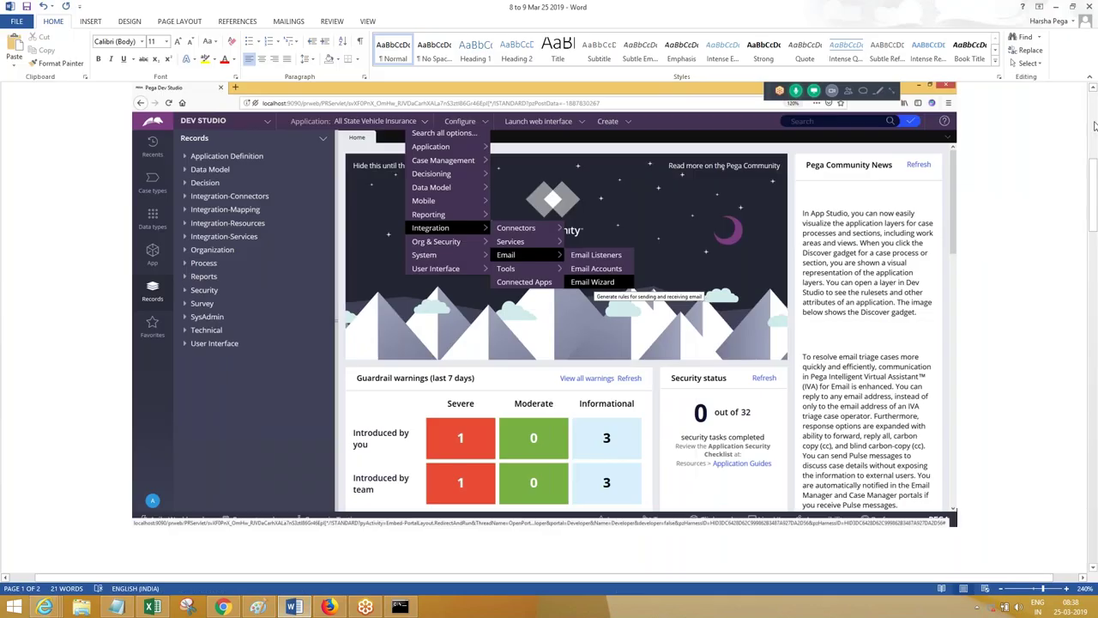
pyautogui.scroll(5, 552, 432)
pyautogui.press('Return')
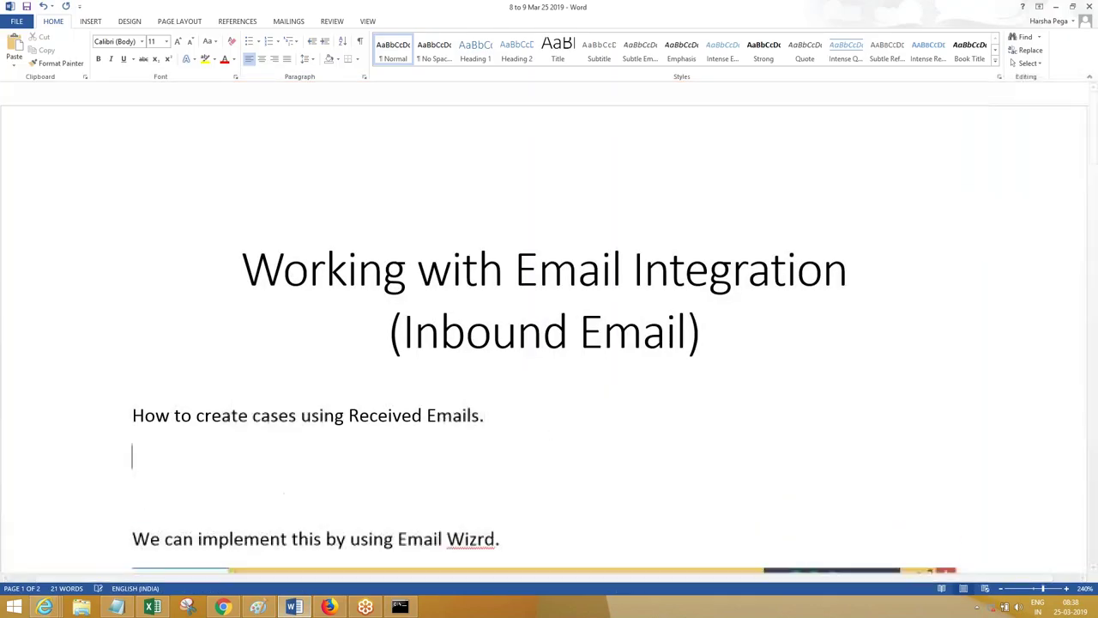
pyautogui.write('Using this emai')
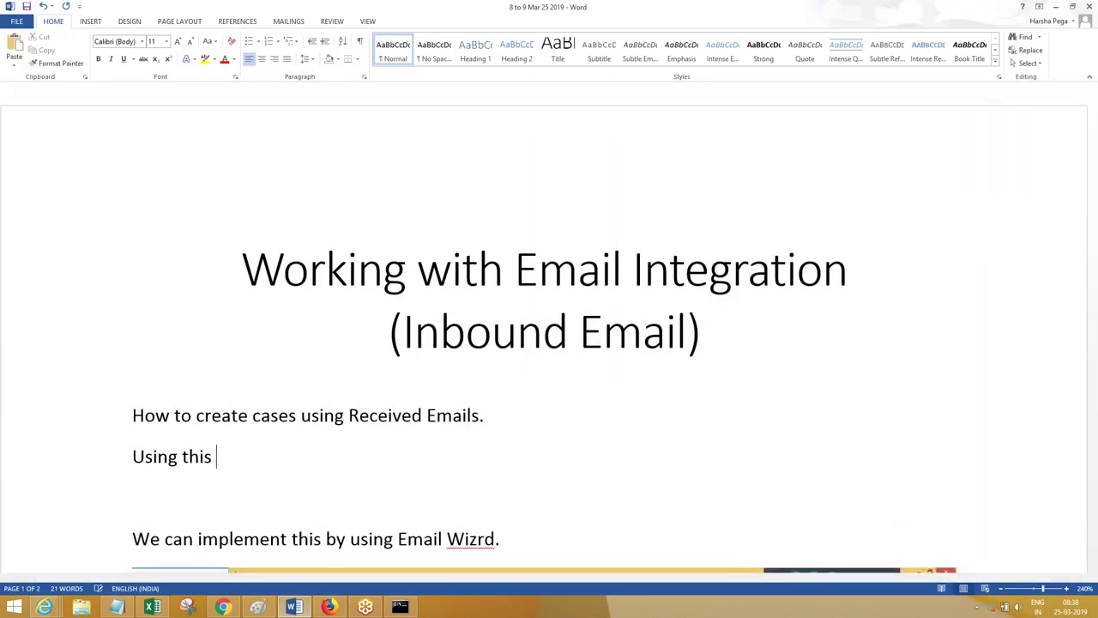
pyautogui.write('l instan')
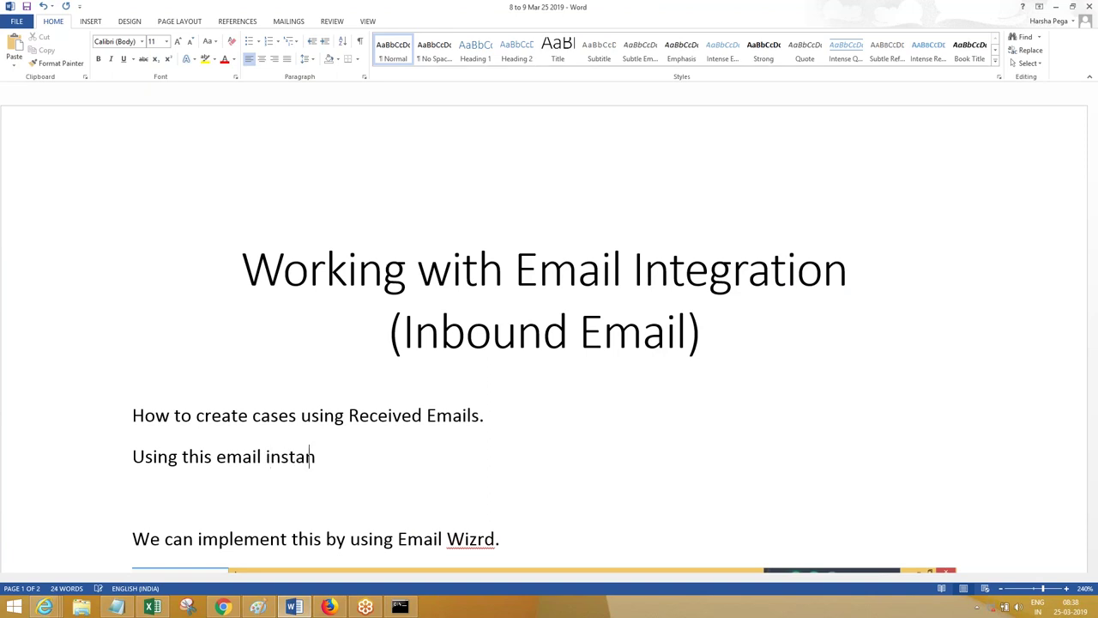
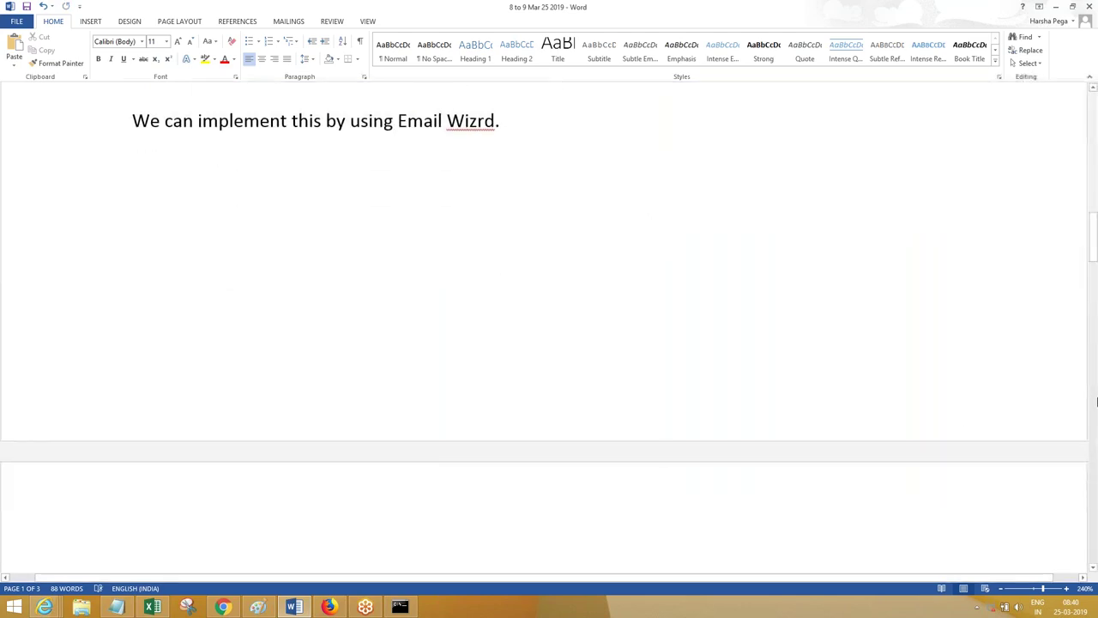
# Step: Remove the empty fifth numbered item from the list of rules
pyautogui.moveTo(1094, 236); pyautogui.dragTo(1094, 276)
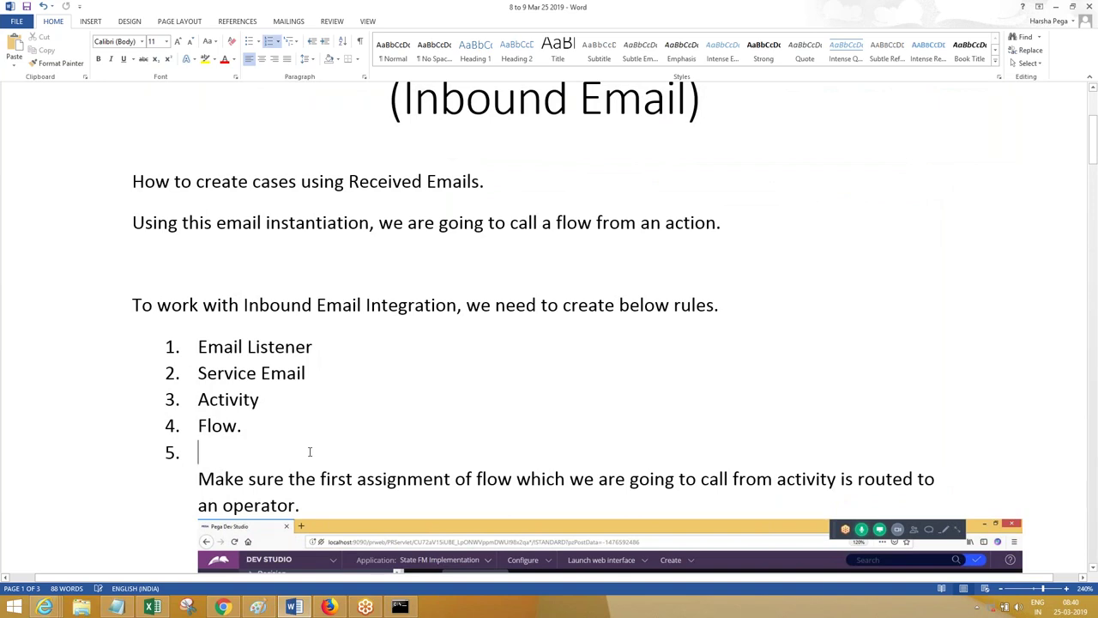
pyautogui.press('BackSpace')
pyautogui.moveTo(1094, 154); pyautogui.dragTo(1091, 219)
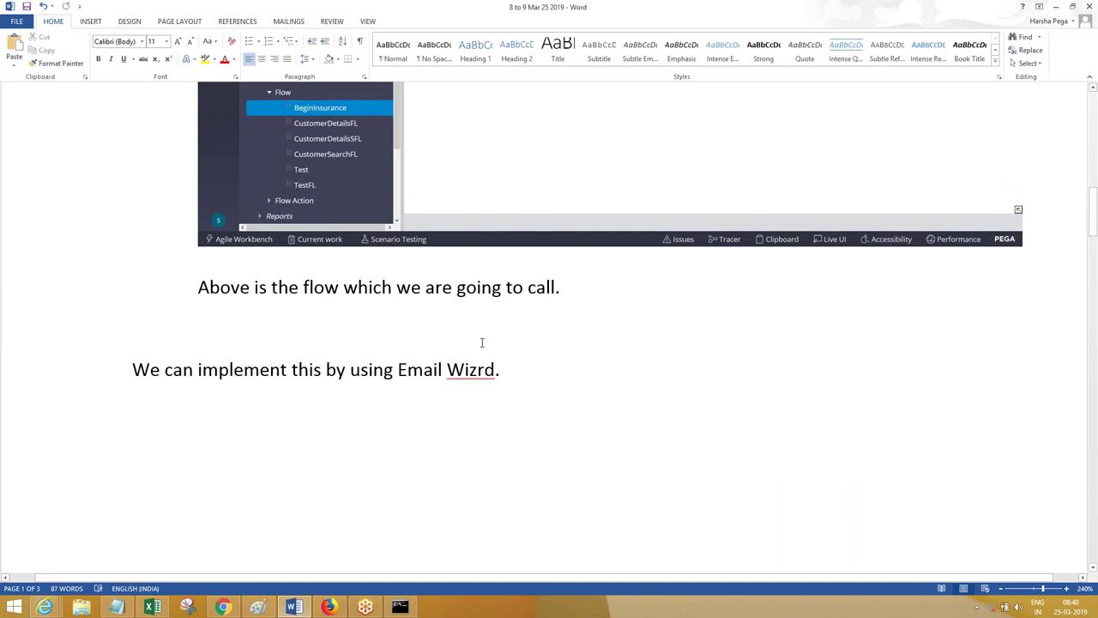
pyautogui.click(1094, 139)
pyautogui.click(1097, 383)
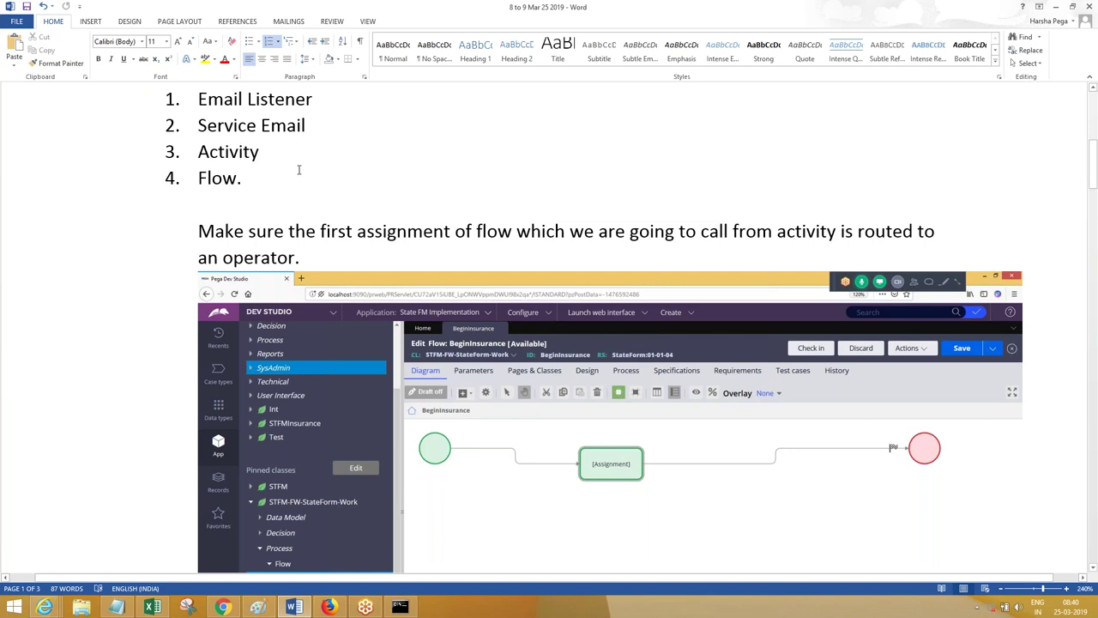
pyautogui.moveTo(1094, 155); pyautogui.dragTo(1095, 142)
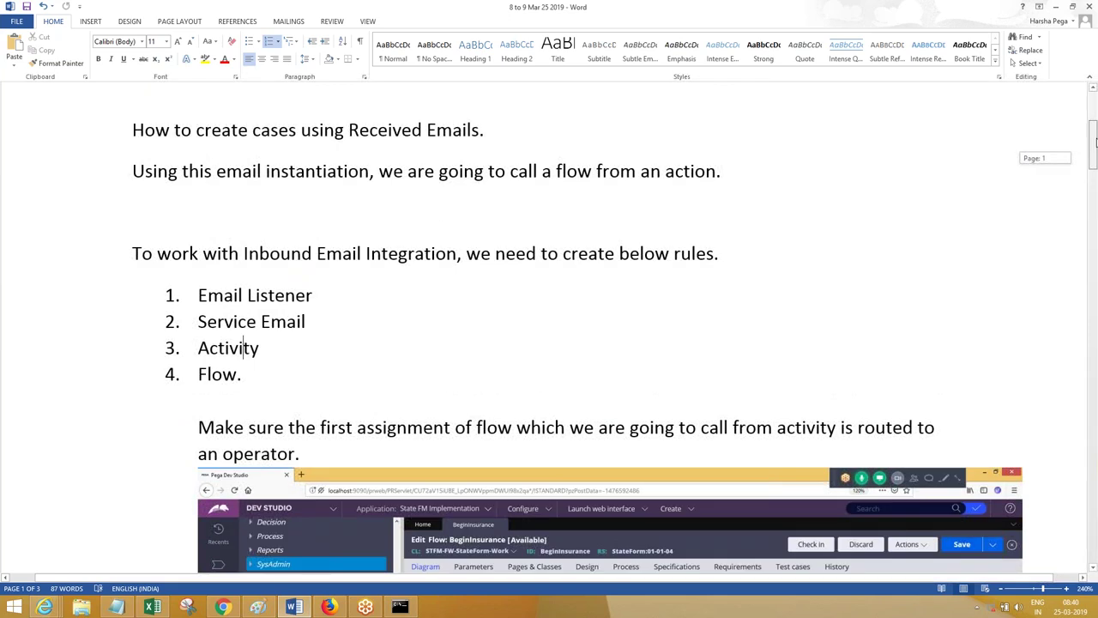
# Step: Change 'action' to 'activity' so line 2 ends 'from an activity'
pyautogui.click(716, 171)
pyautogui.press('BackSpace')
pyautogui.press('BackSpace')
pyautogui.press('BackSpace')
pyautogui.write('ivity')
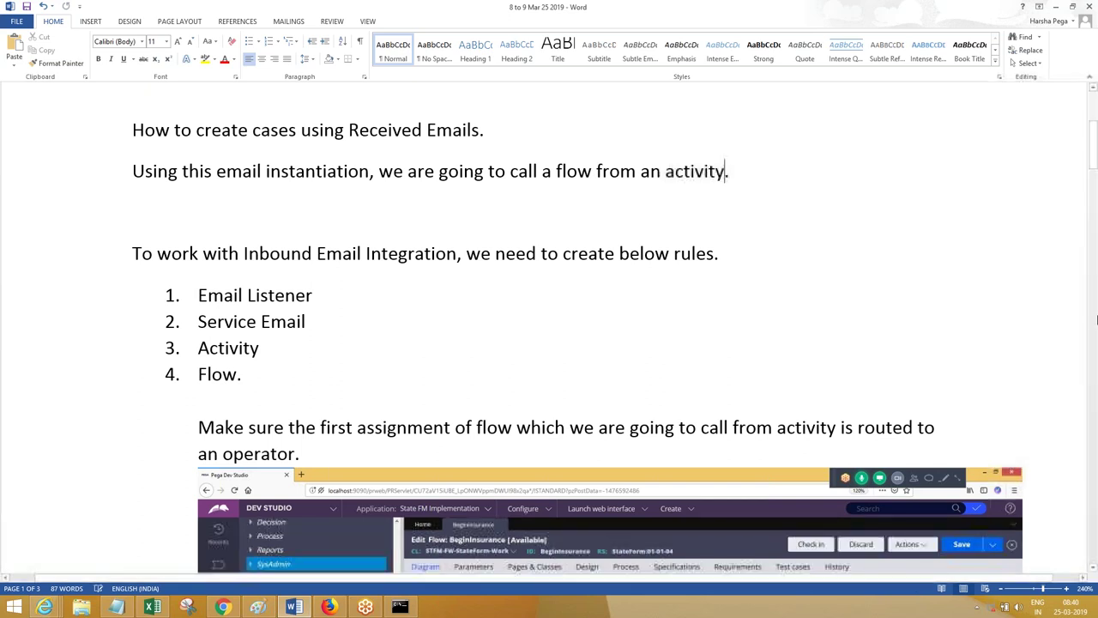
# Step: Correct the misspelling 'Wizrd' to 'Wizard' using the spelling suggestions
pyautogui.moveTo(1092, 144); pyautogui.dragTo(1092, 215)
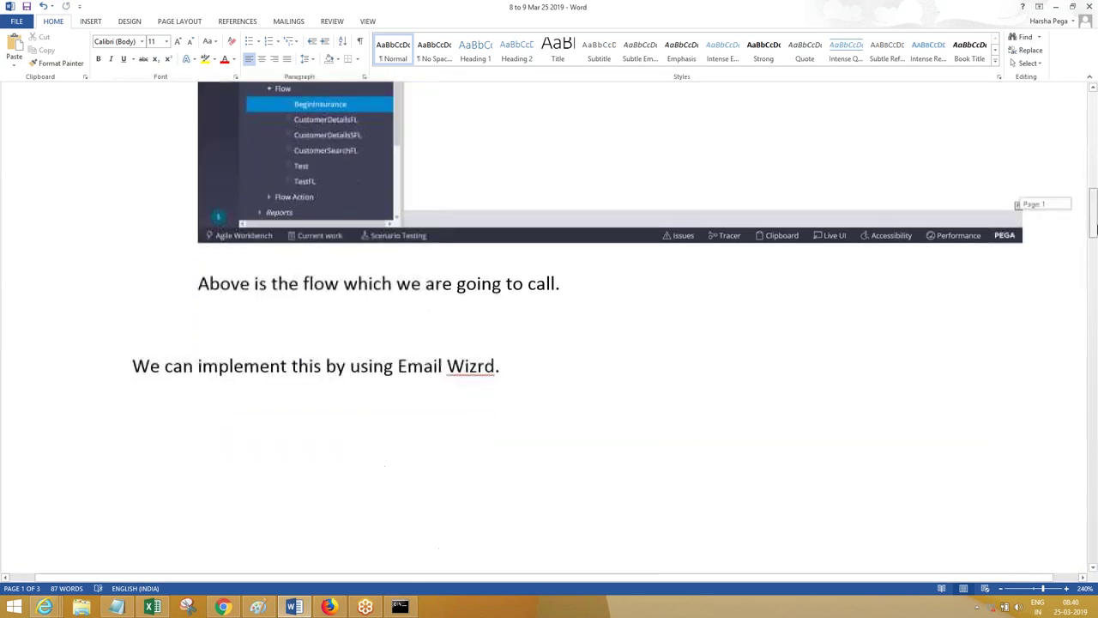
pyautogui.click(548, 362)
pyautogui.click(465, 336)
pyautogui.rightClick(496, 348)
pyautogui.click(520, 355)
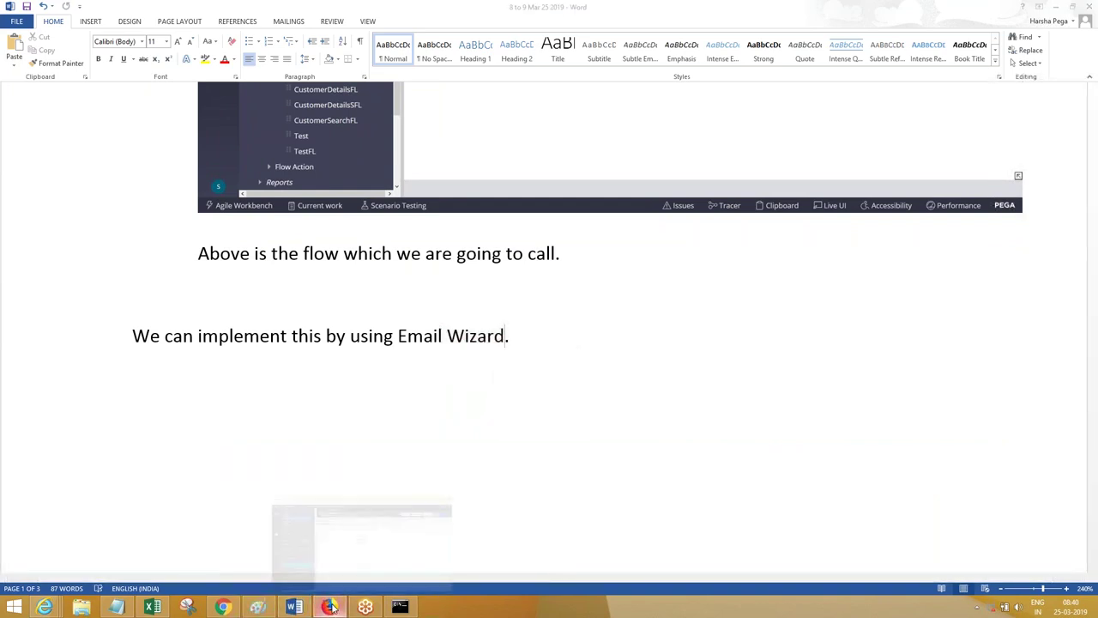
pyautogui.click(329, 607)
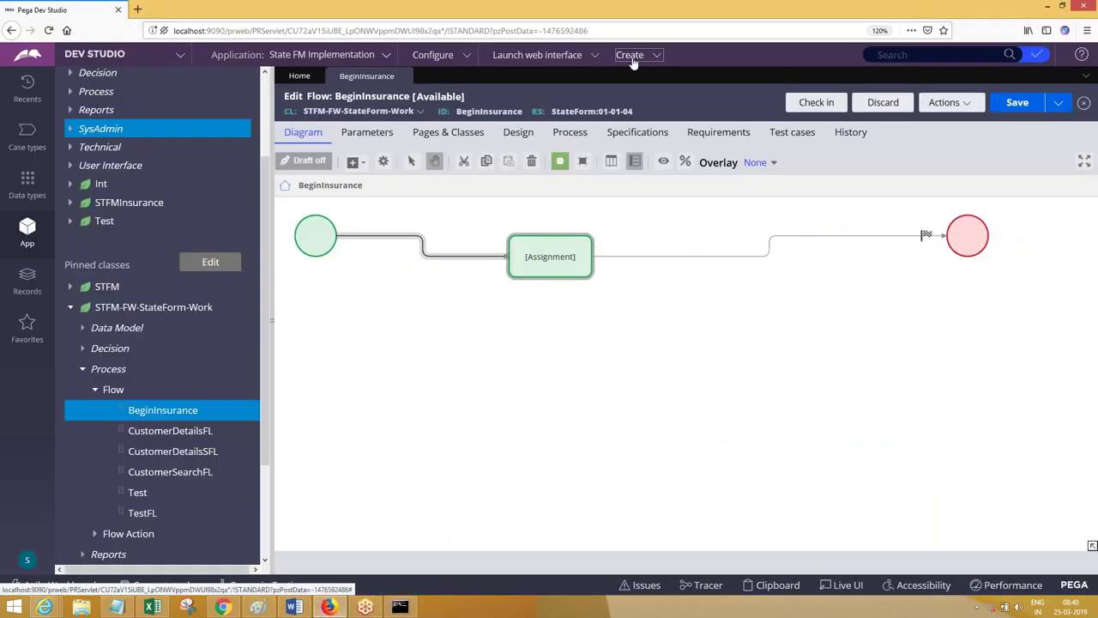
# Step: Return to Dev Studio and launch Configure > Integration > Email > Email Wizard
pyautogui.moveTo(433, 55)
pyautogui.moveTo(412, 89)
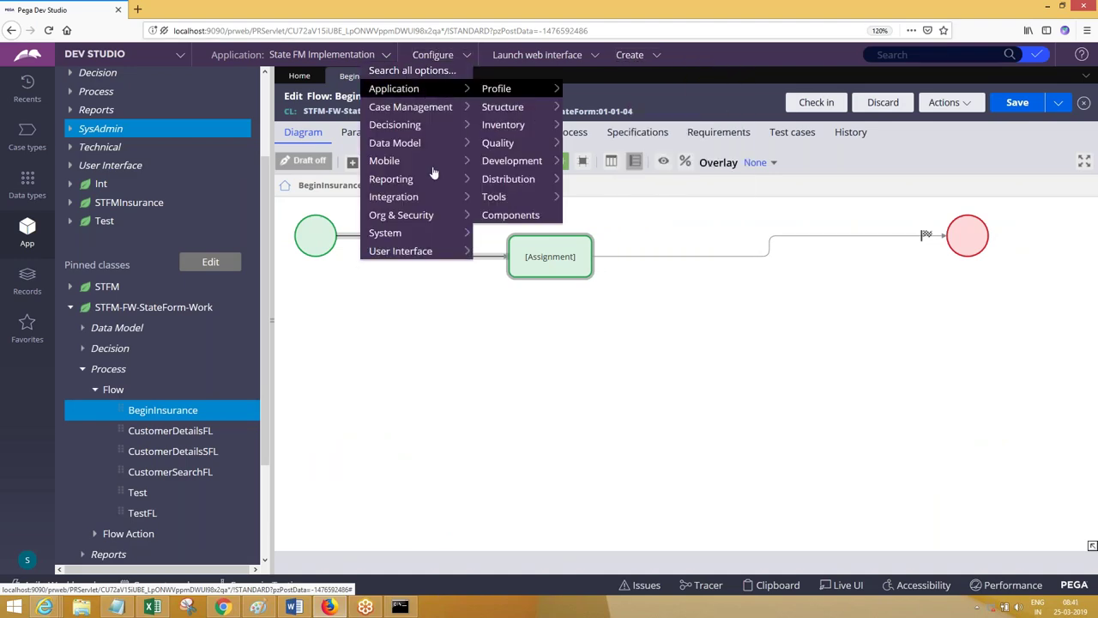
pyautogui.hotkey('alt', 'Tab')
pyautogui.moveTo(1095, 201); pyautogui.dragTo(1095, 309)
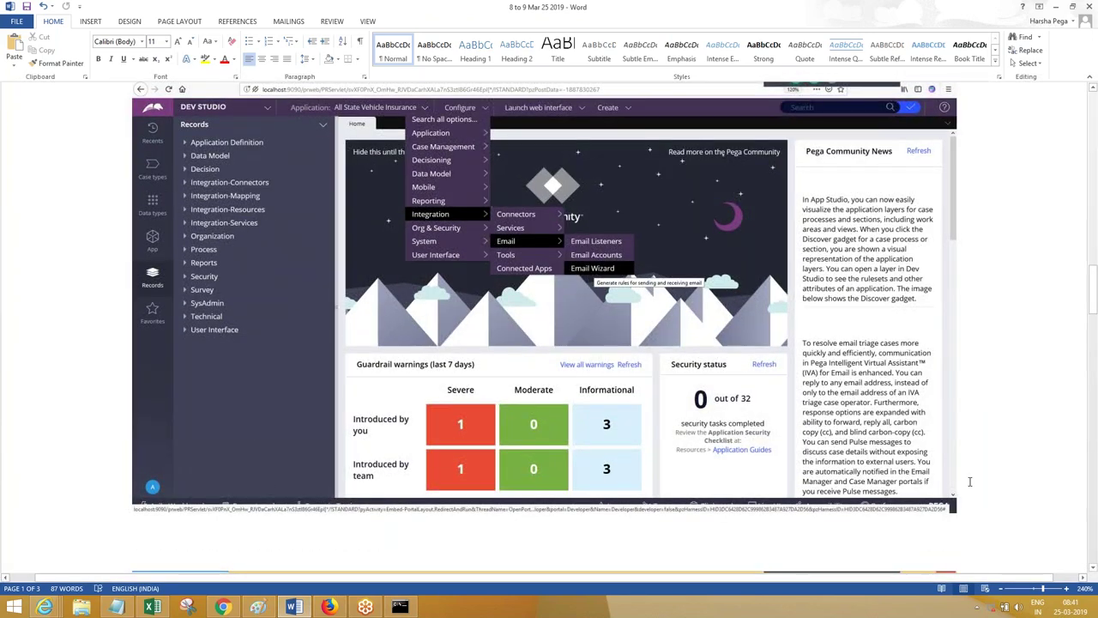
pyautogui.scroll(-1, 970, 481)
pyautogui.click(295, 608)
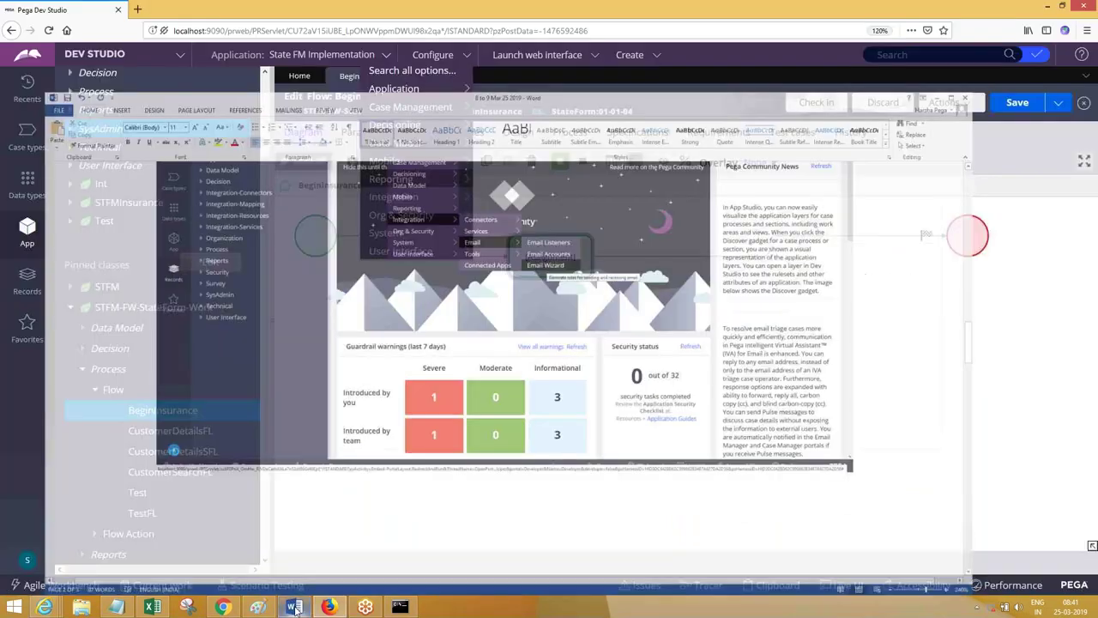
pyautogui.moveTo(429, 233)
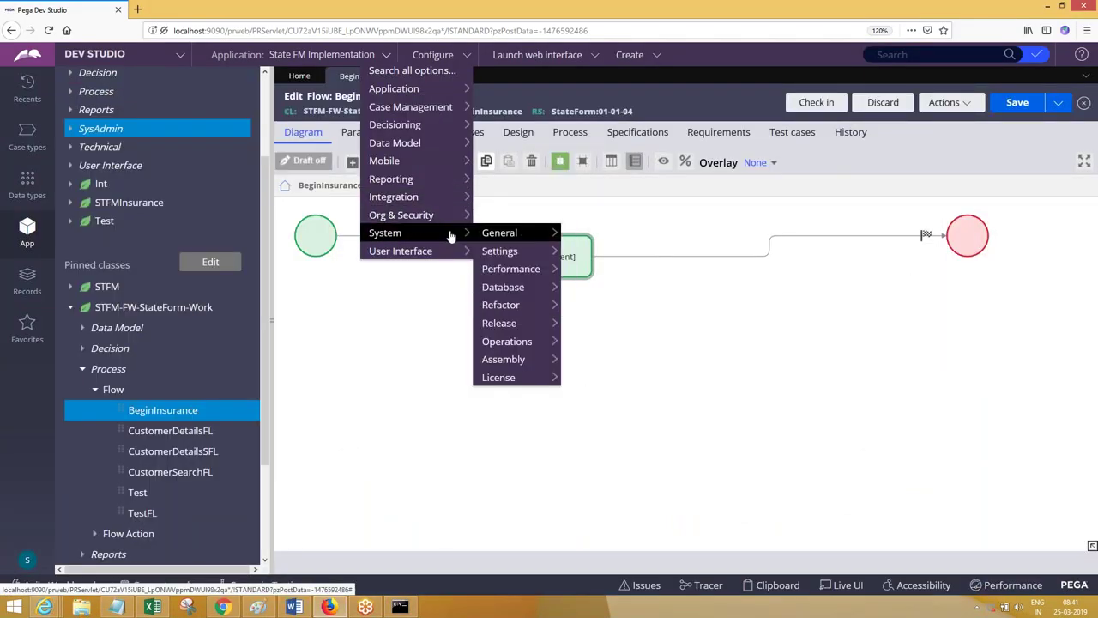
pyautogui.moveTo(415, 199)
pyautogui.moveTo(518, 233)
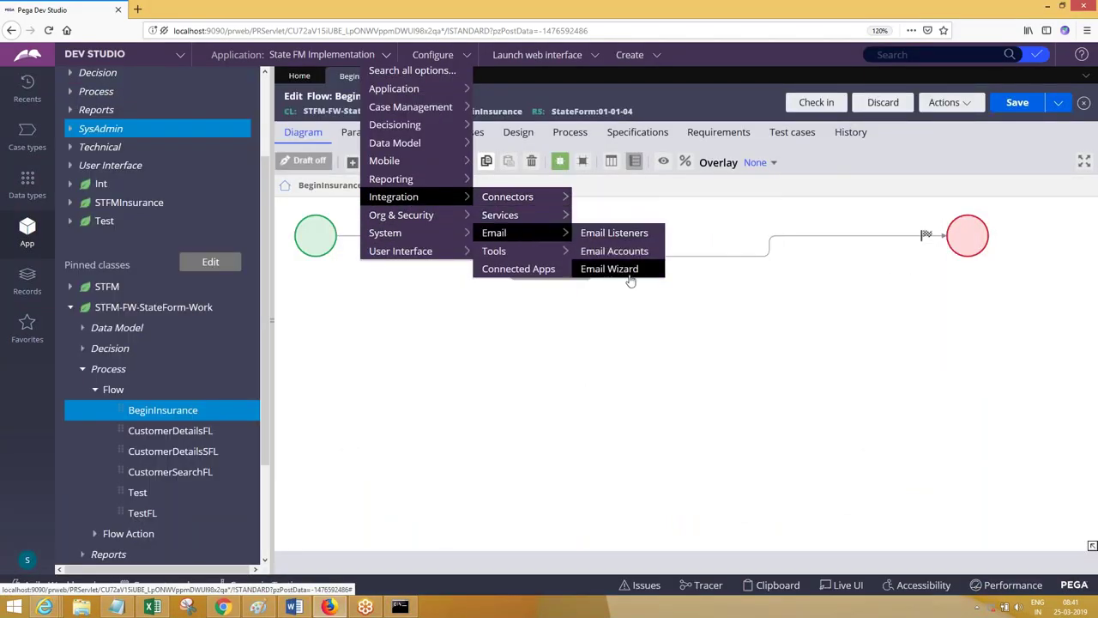
pyautogui.click(625, 270)
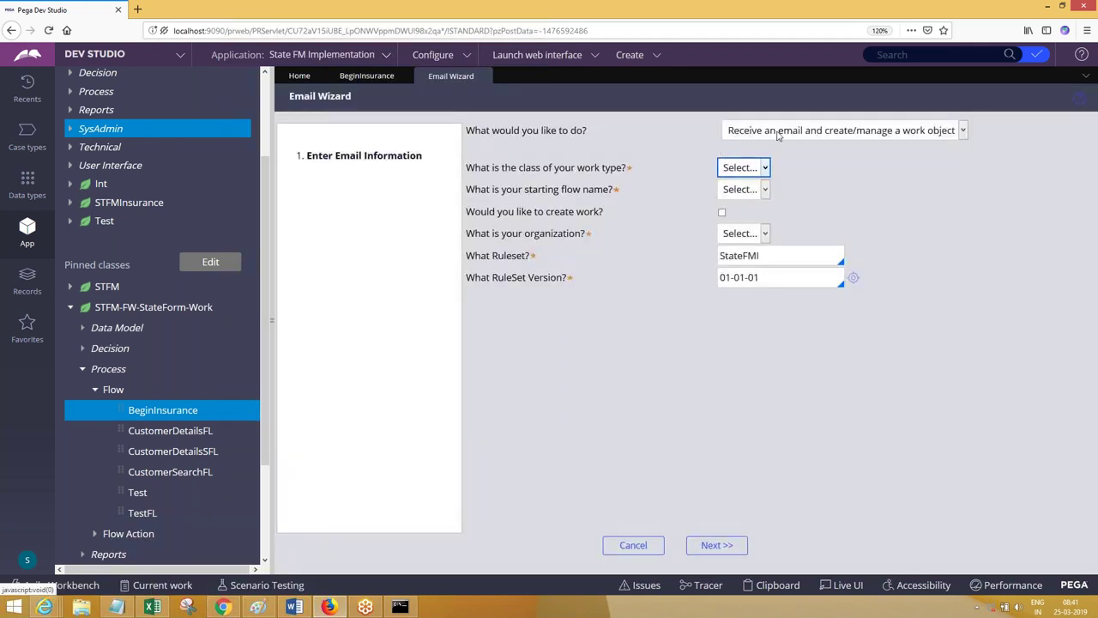
# Step: Choose BeginInsurance as the wizard's starting flow
pyautogui.click(778, 131)
pyautogui.click(778, 133)
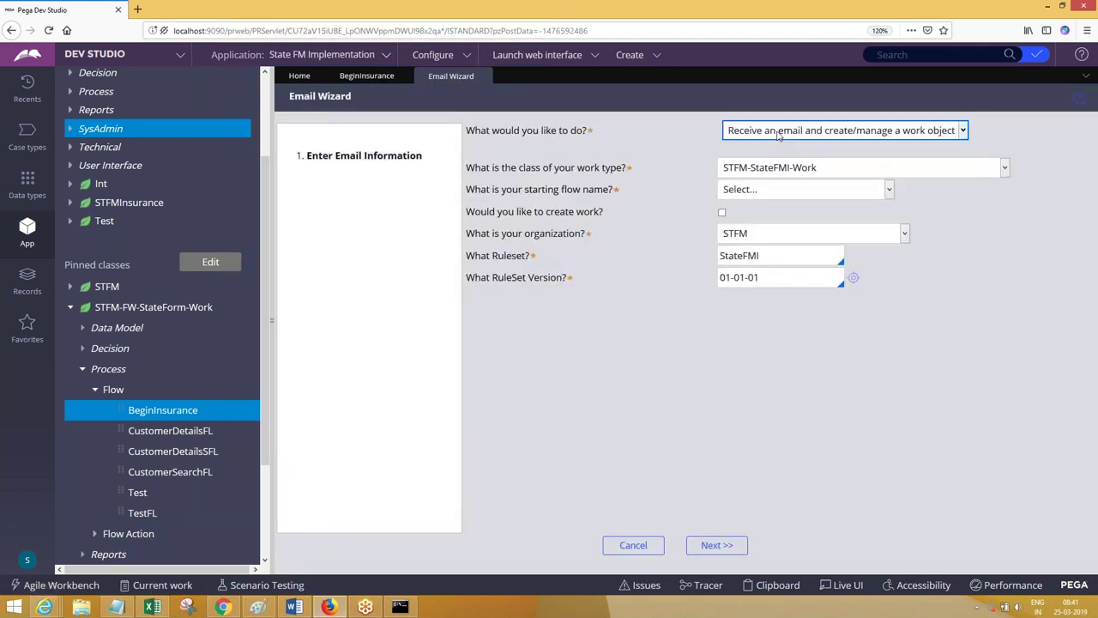
pyautogui.click(782, 191)
pyautogui.click(782, 193)
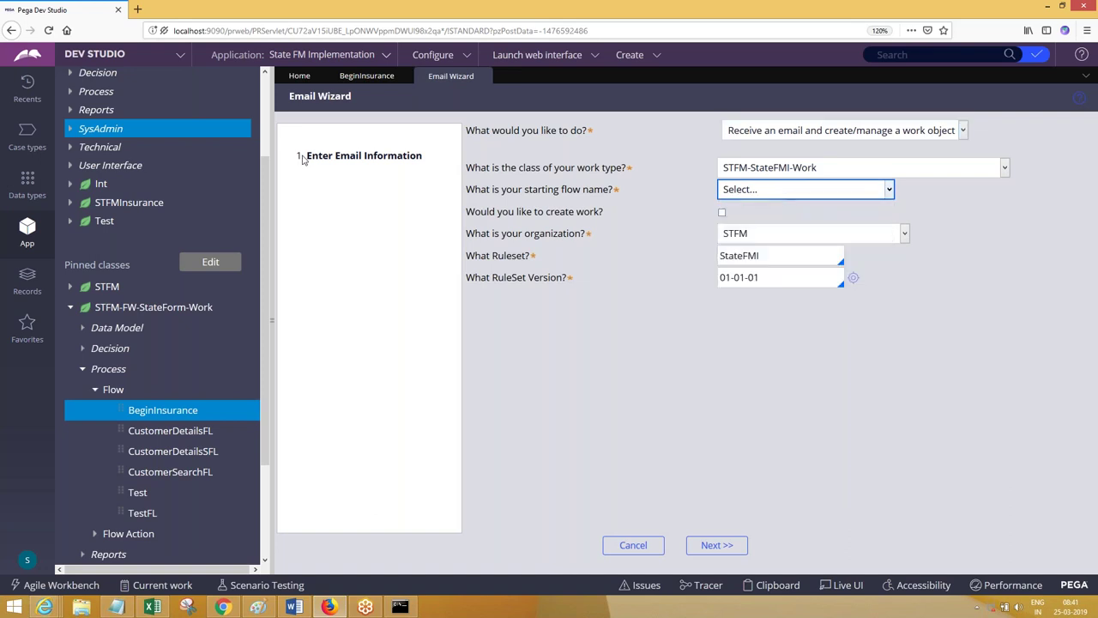
pyautogui.scroll(3, 114, 161)
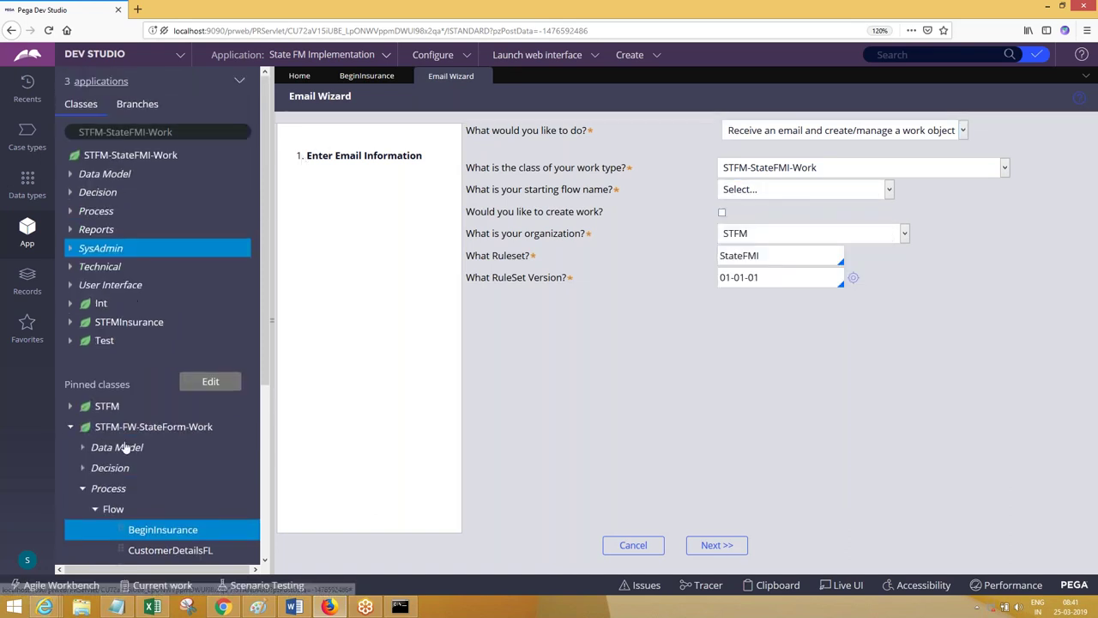
pyautogui.click(816, 192)
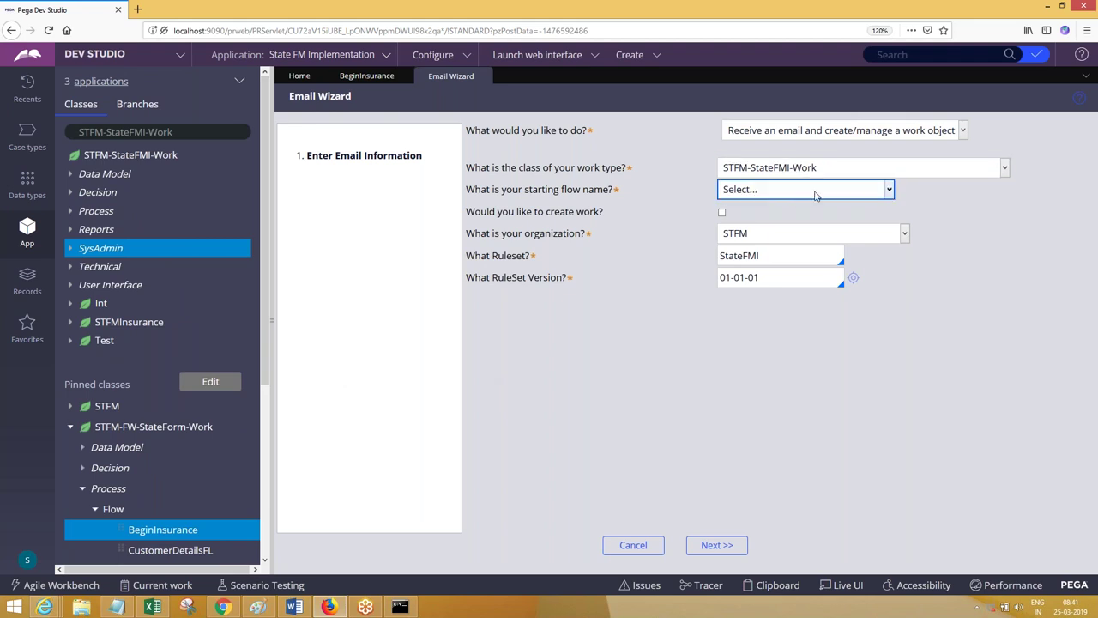
pyautogui.click(816, 192)
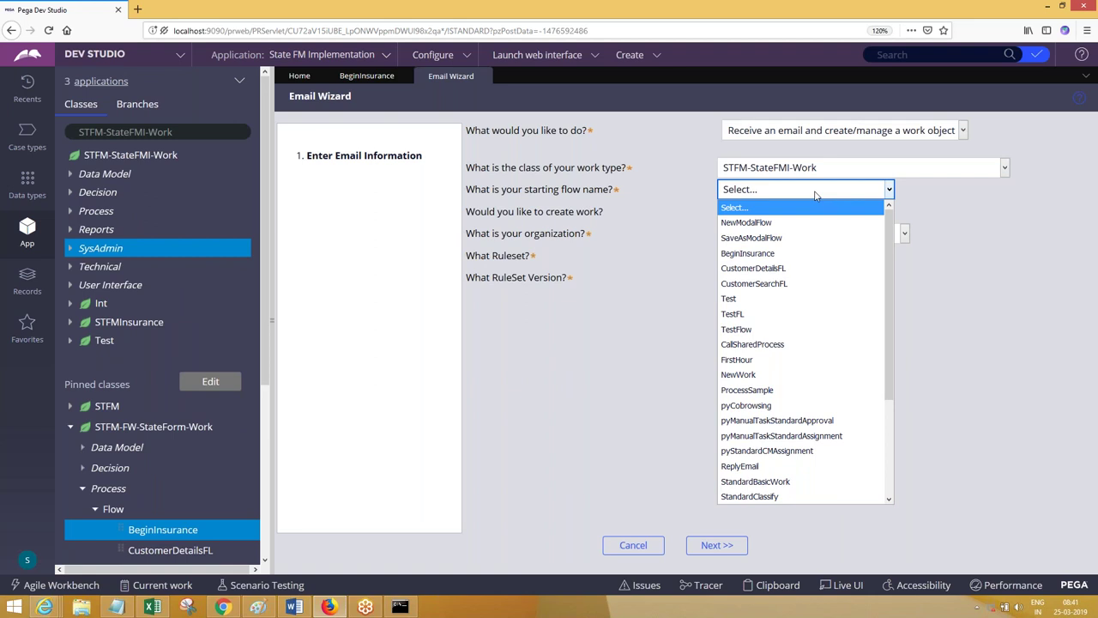
pyautogui.click(780, 255)
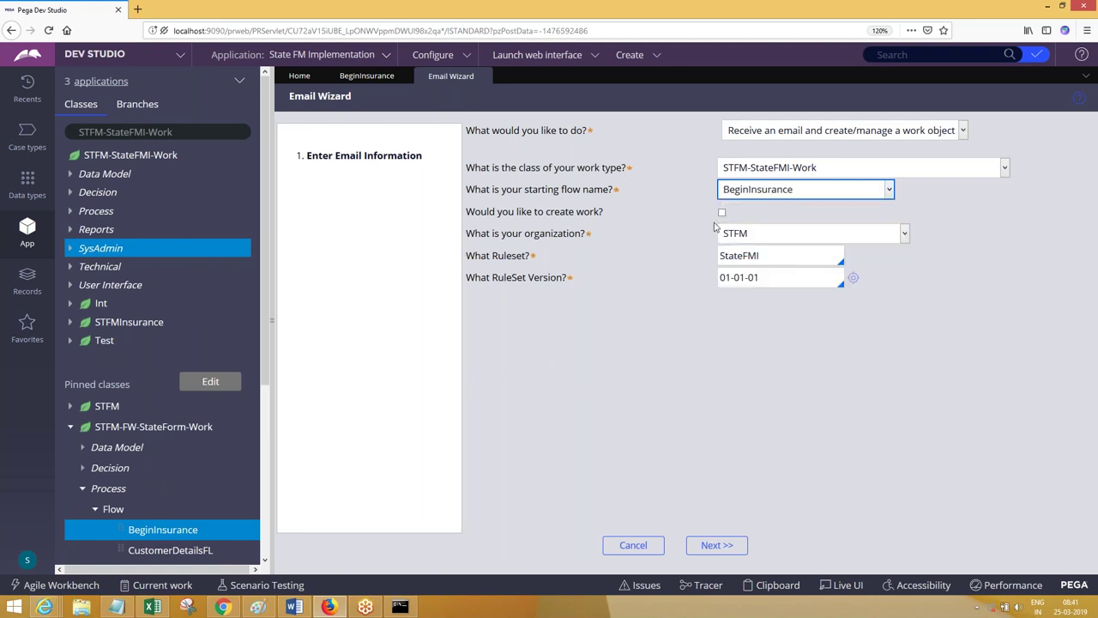
# Step: Turn on work creation, keep ruleset StateFMI at version 01-01-02, and proceed
pyautogui.click(722, 214)
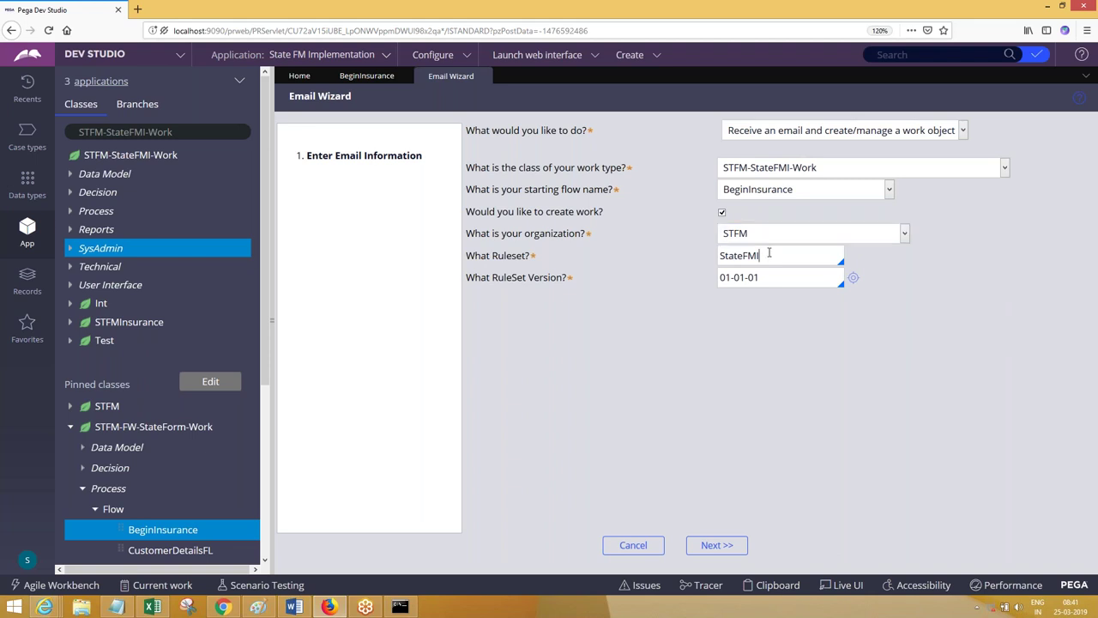
pyautogui.click(769, 255)
pyautogui.click(913, 342)
pyautogui.click(791, 282)
pyautogui.click(757, 314)
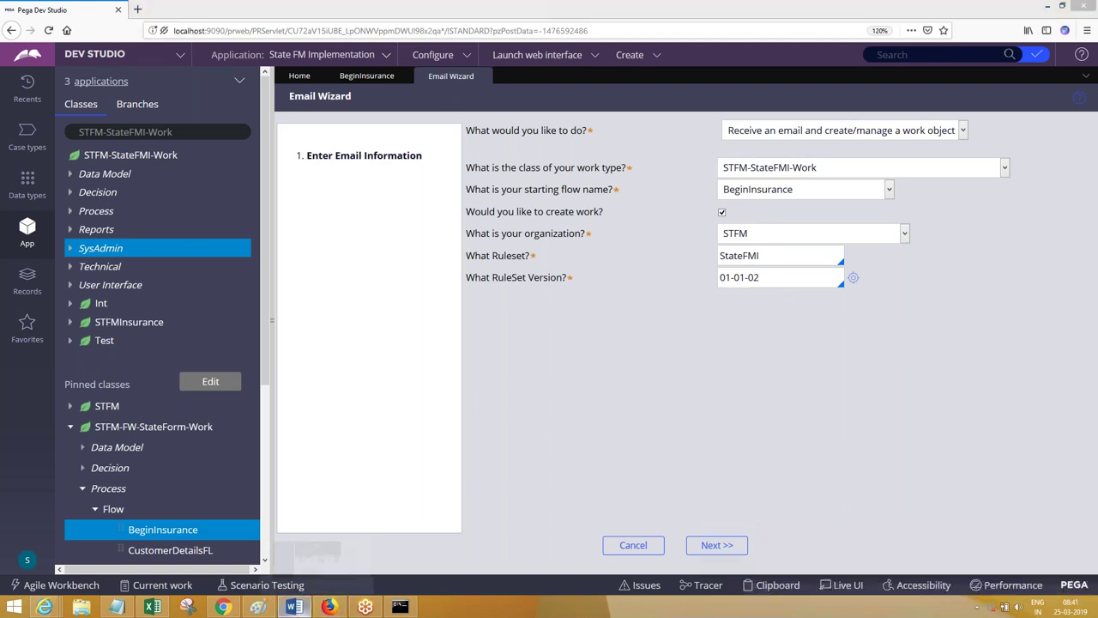
pyautogui.click(293, 606)
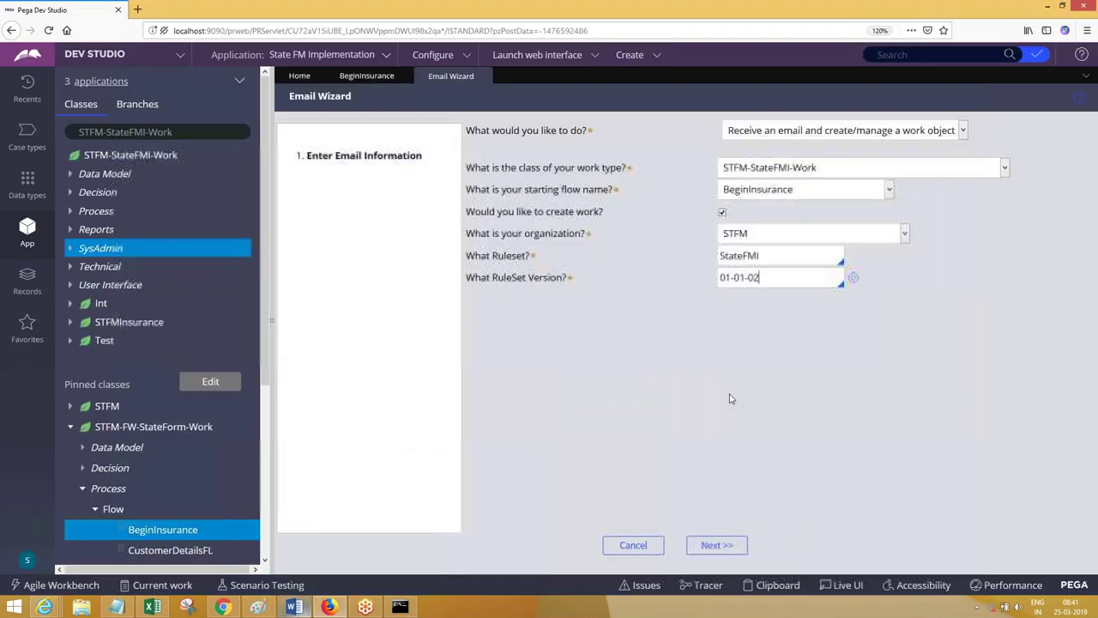
pyautogui.click(714, 545)
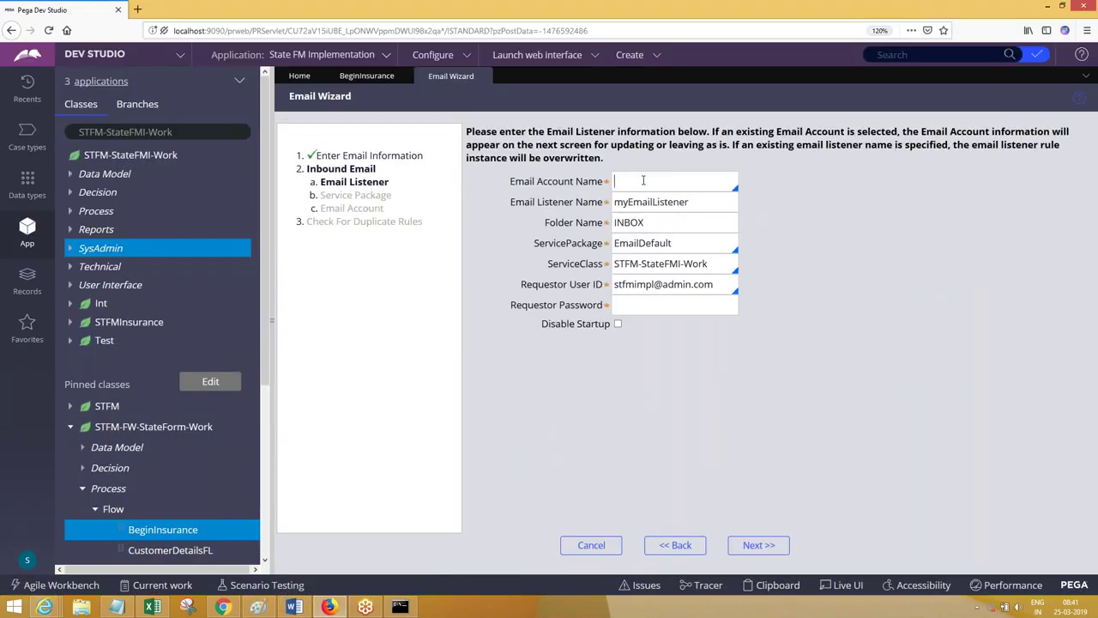
# Step: Set the Email Account Name to STFM-FW-StateForm-Work, based on the copied class name
pyautogui.click(206, 134)
pyautogui.hotkey('ctrl', 'c')
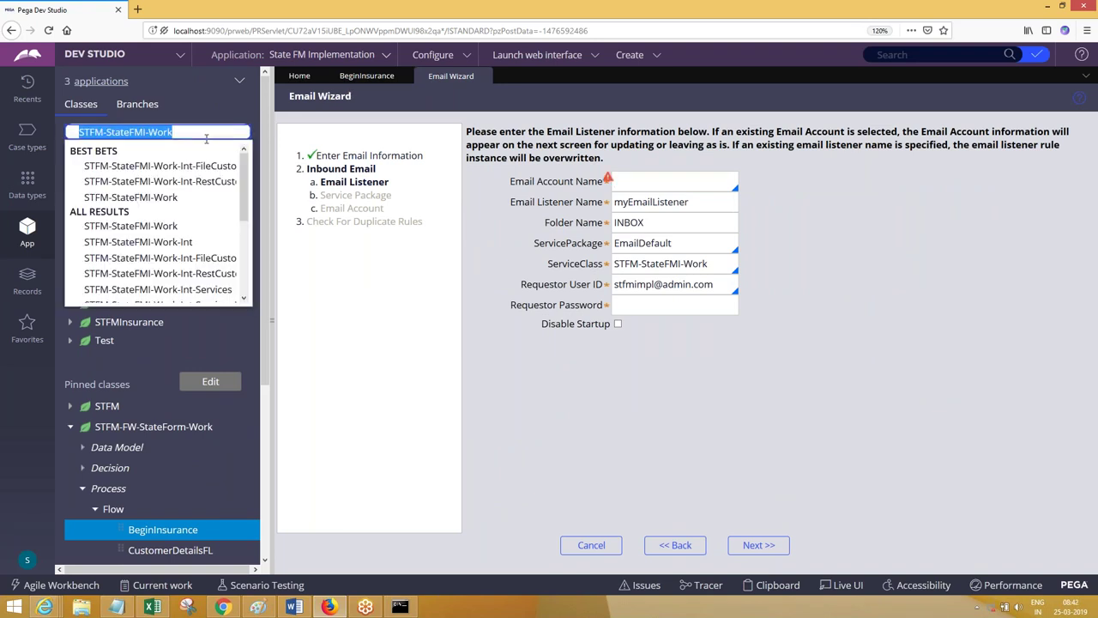
pyautogui.click(630, 181)
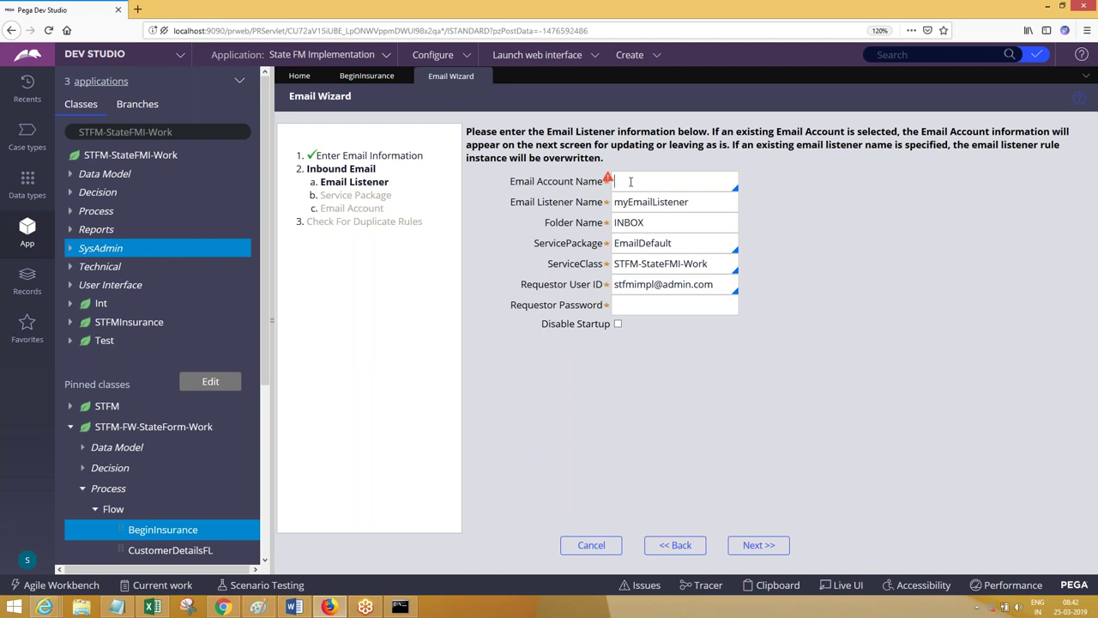
pyautogui.hotkey('ctrl', 'v')
pyautogui.moveTo(642, 182); pyautogui.dragTo(767, 183)
pyautogui.press('BackSpace')
pyautogui.write('FW-Stateform')
pyautogui.press('BackSpace')
pyautogui.press('BackSpace')
pyautogui.press('BackSpace')
pyautogui.press('BackSpace')
pyautogui.write('Form-Work')
pyautogui.press('Tab')
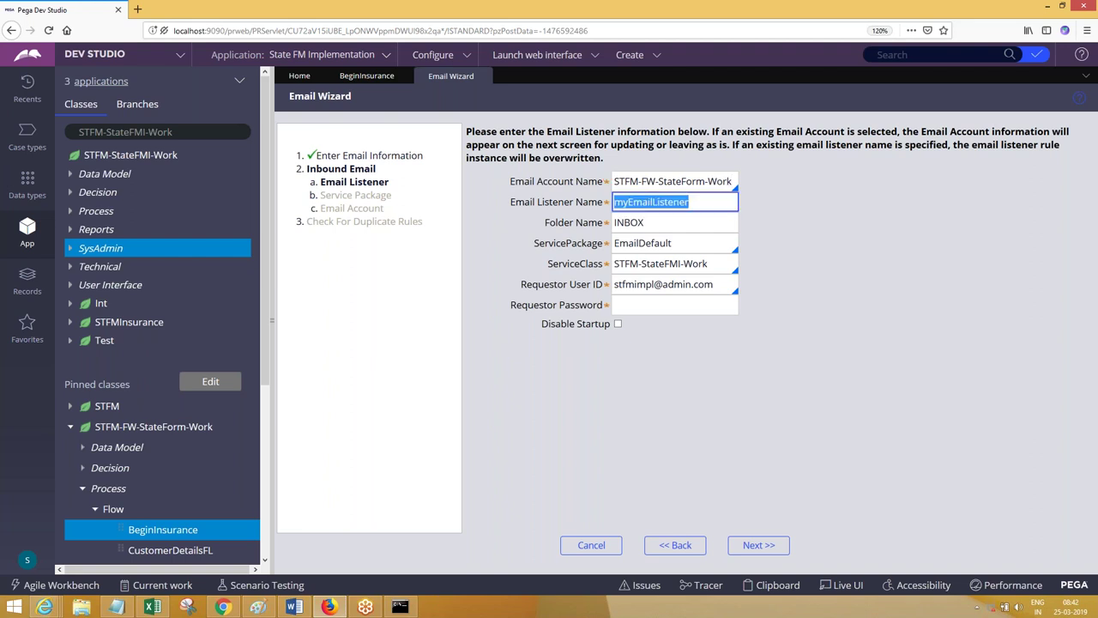
# Step: Rename the listener to STFMListener, keeping INBOX as the folder name
pyautogui.click(702, 202)
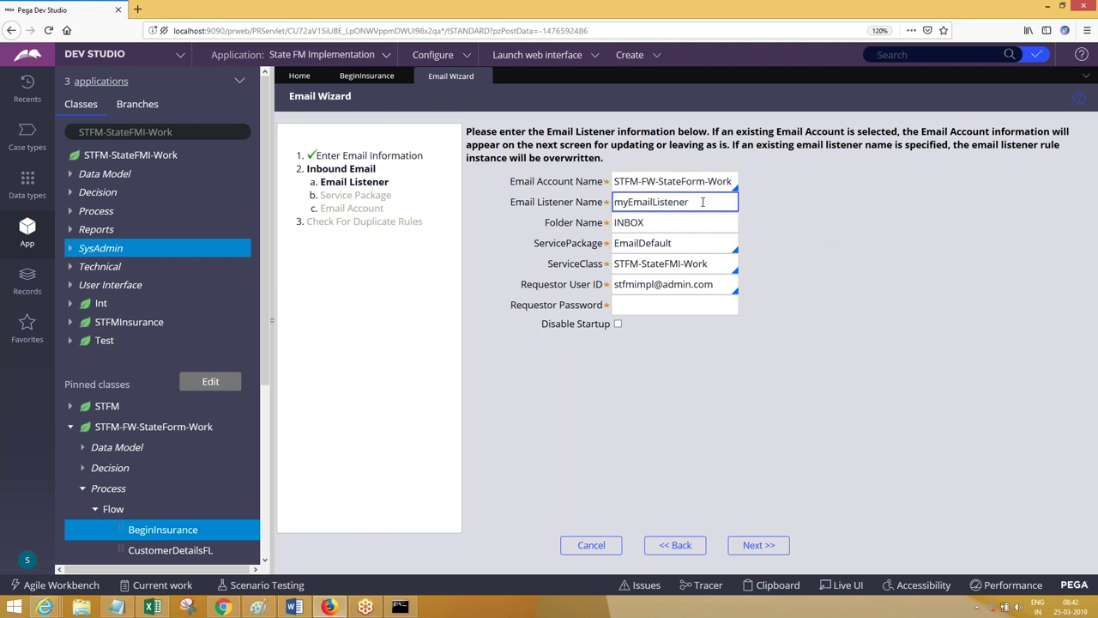
pyautogui.doubleClick(664, 206)
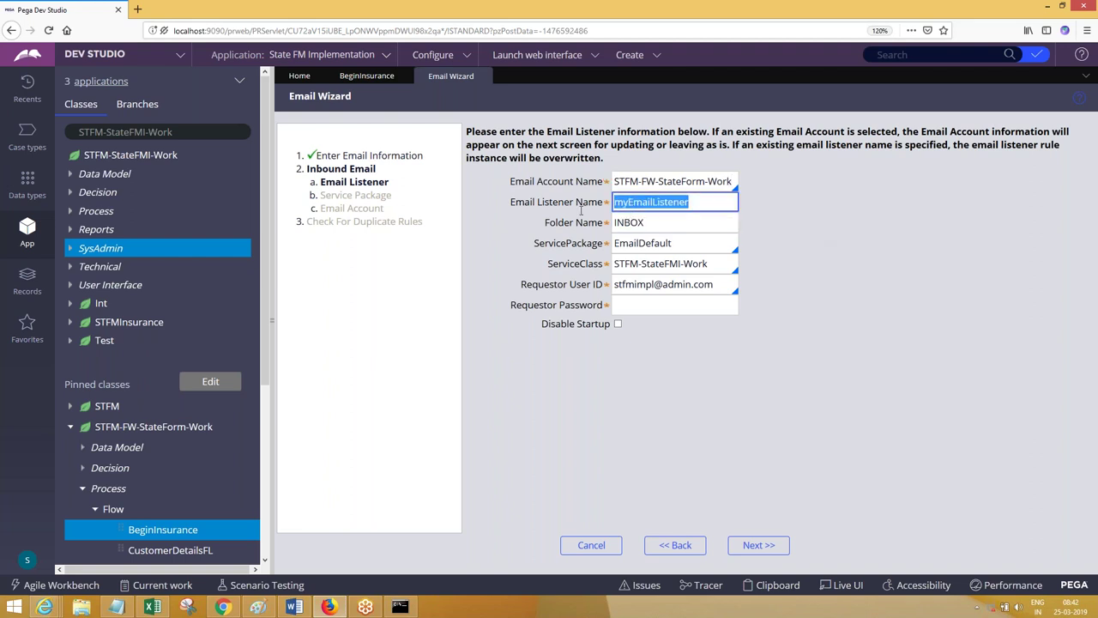
pyautogui.write('STFMListener')
pyautogui.press('Tab')
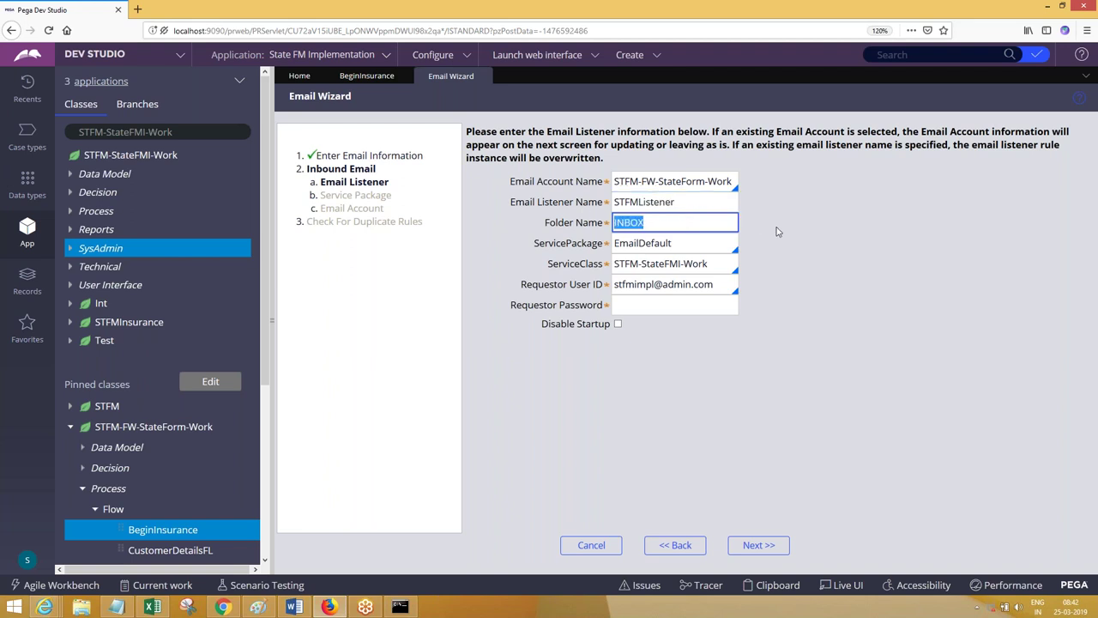
pyautogui.click(686, 227)
pyautogui.press('Tab')
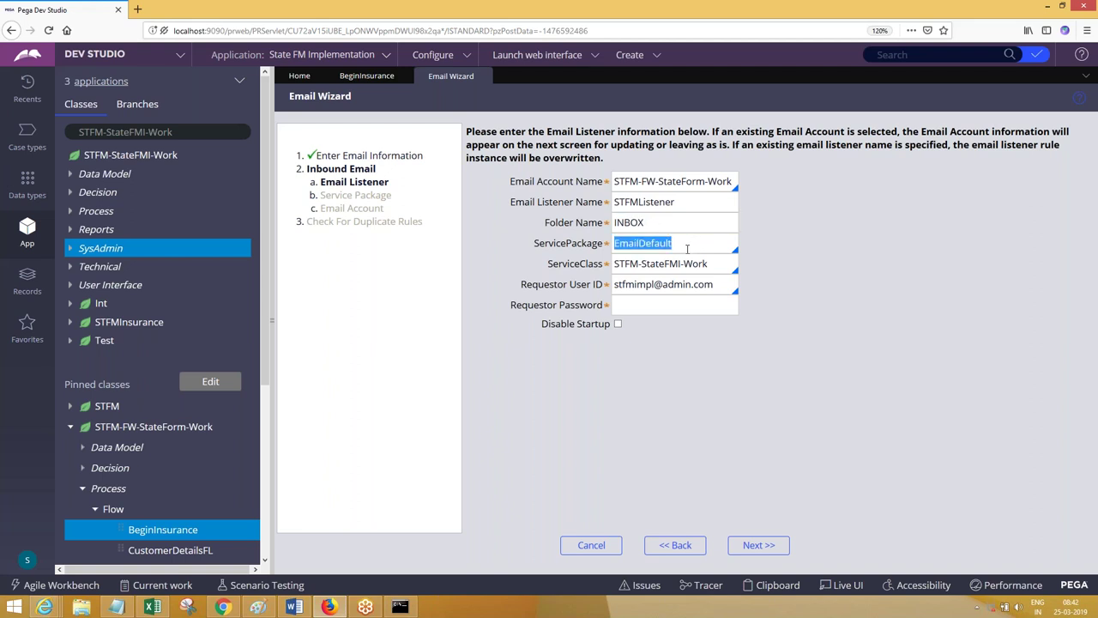
pyautogui.click(293, 606)
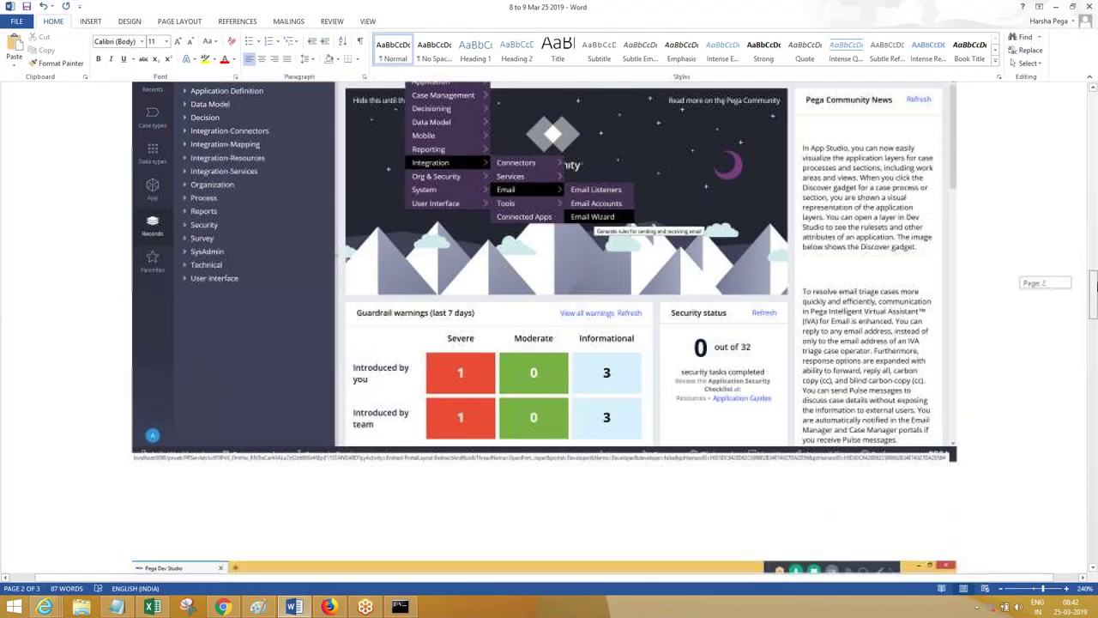
# Step: Insert 'Service Package' above 'Email Listener' as the first item of the rule list
pyautogui.moveTo(1092, 275); pyautogui.dragTo(1093, 136)
pyautogui.click(203, 364)
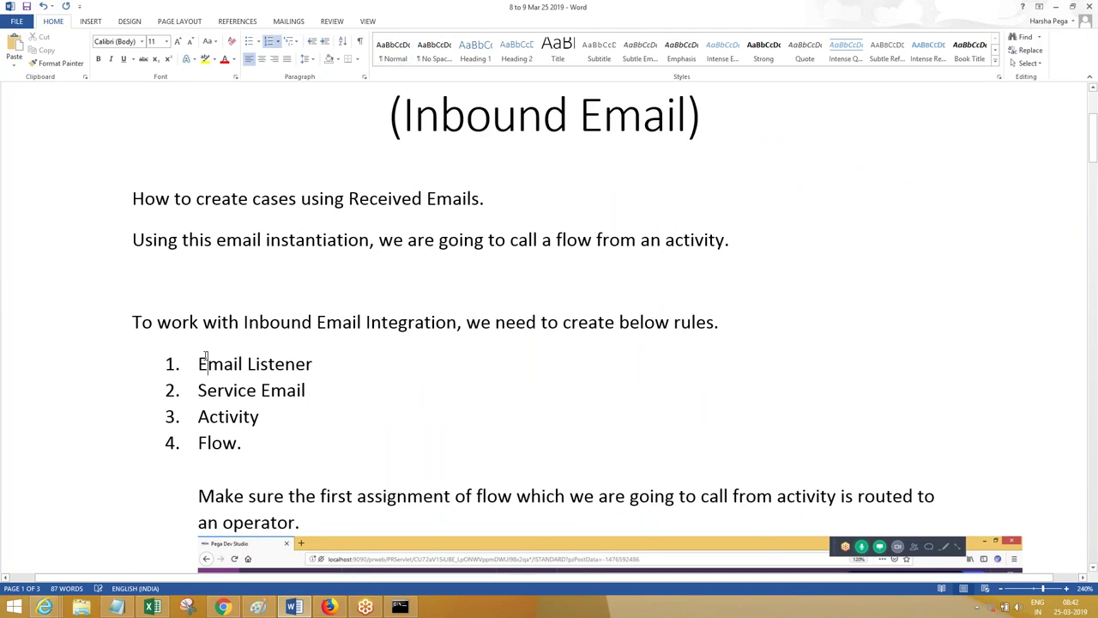
pyautogui.press('Return')
pyautogui.press('Up')
pyautogui.write('Servic')
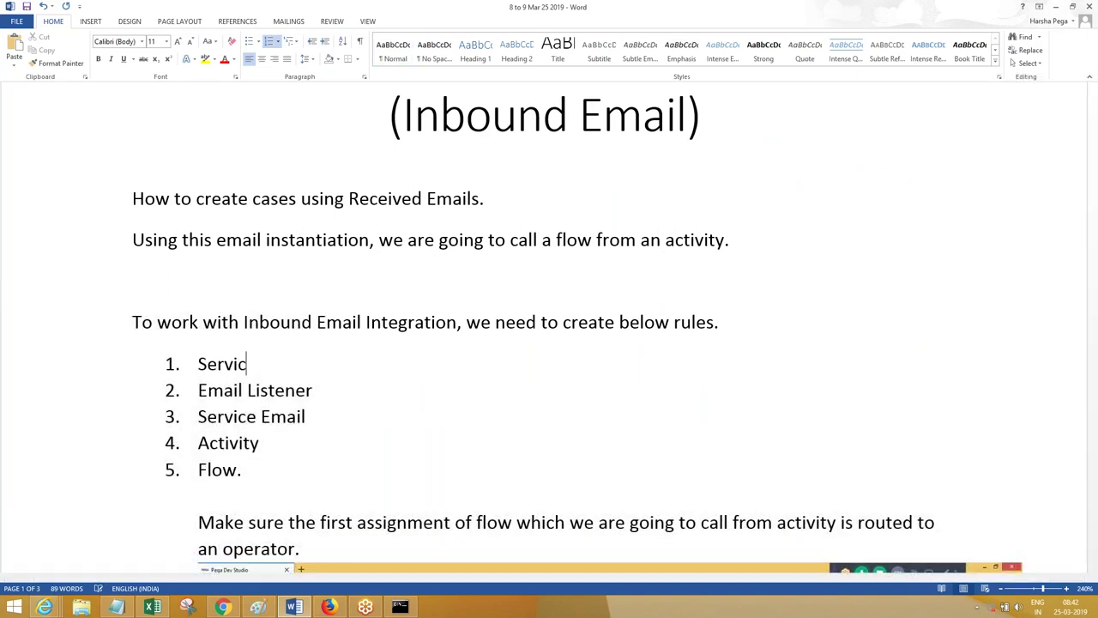
pyautogui.write('e Package')
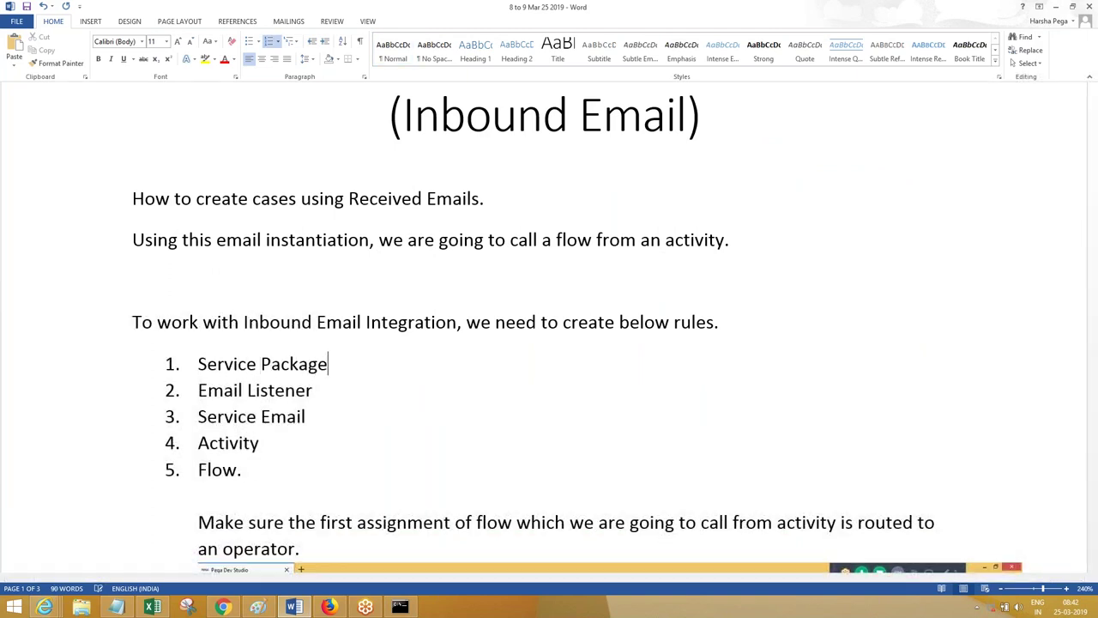
pyautogui.scroll(-2, 549, 326)
pyautogui.scroll(-10, 549, 326)
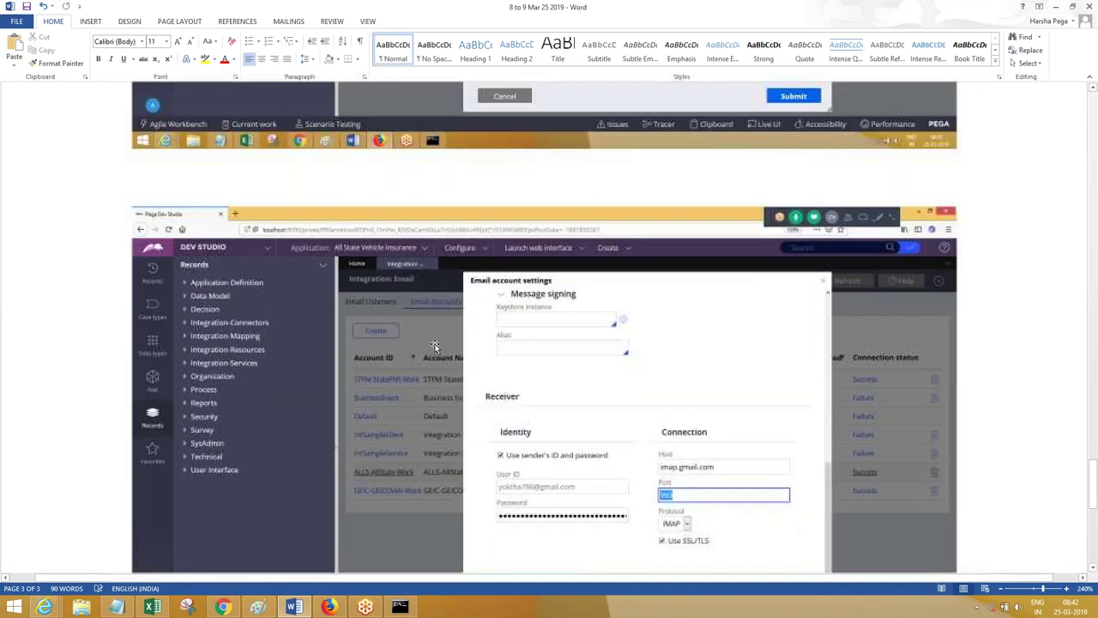
pyautogui.scroll(10, 1096, 271)
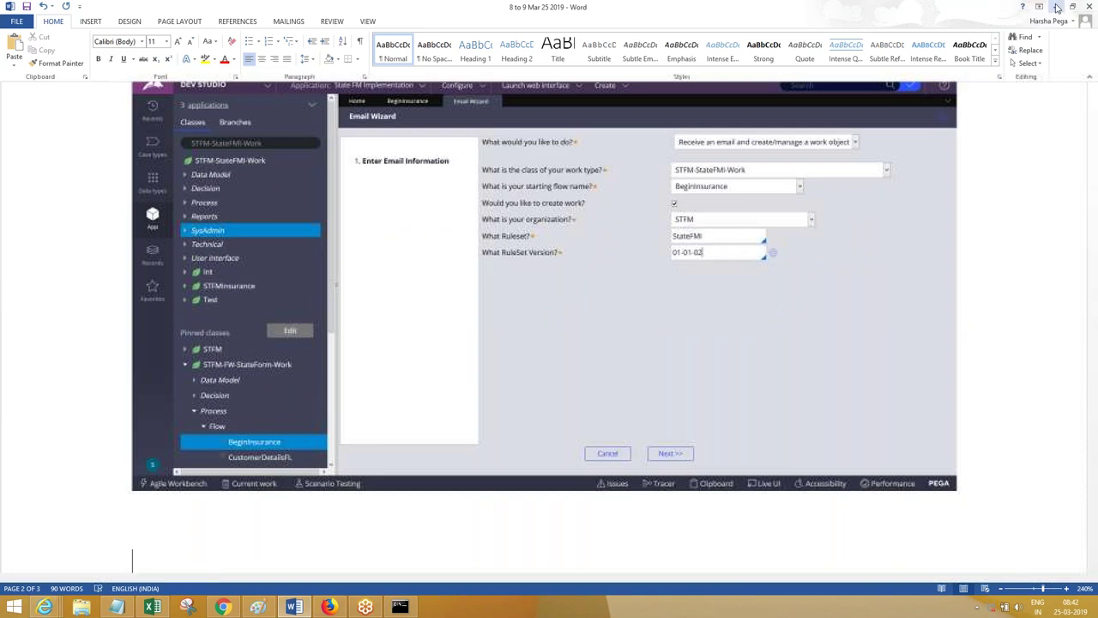
pyautogui.click(1055, 6)
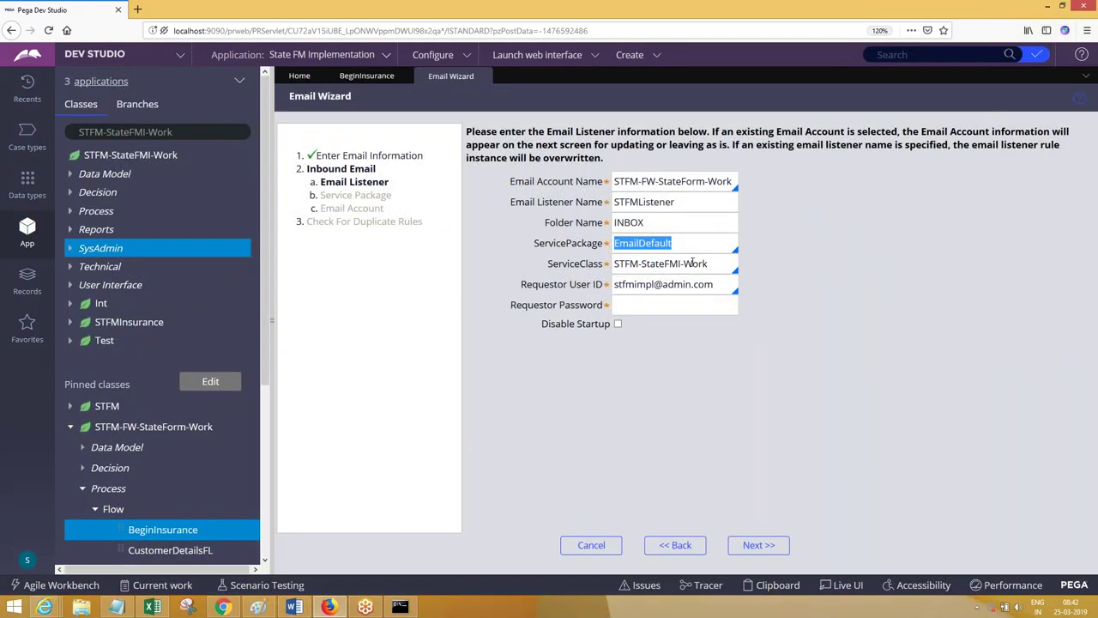
# Step: Set the ServicePackage field to STFMAdminPackage
pyautogui.press('BackSpace')
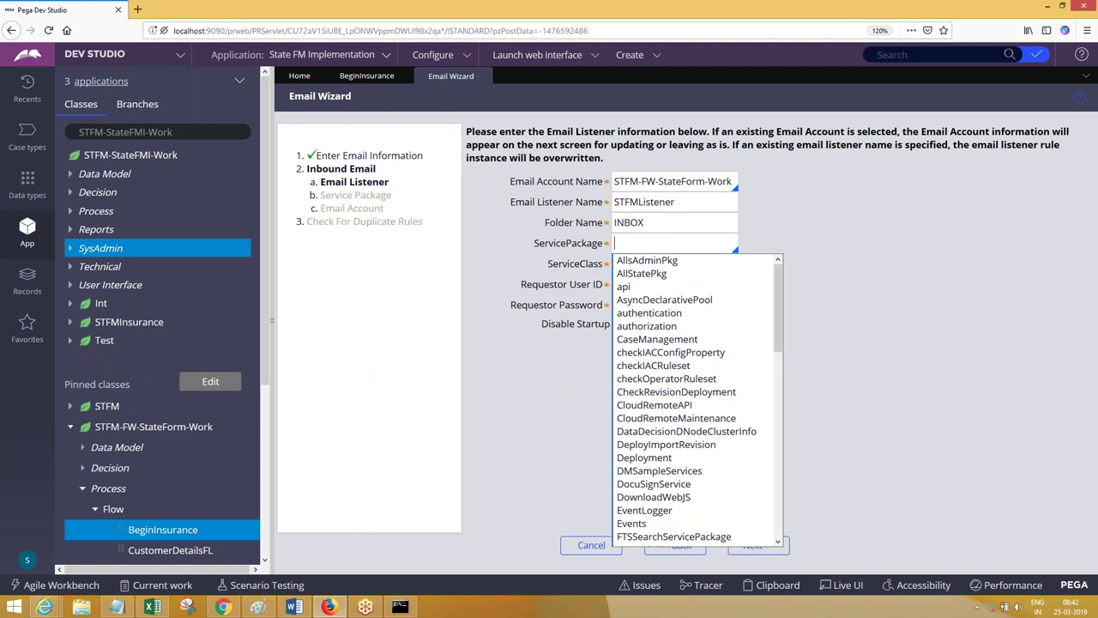
pyautogui.write('stf')
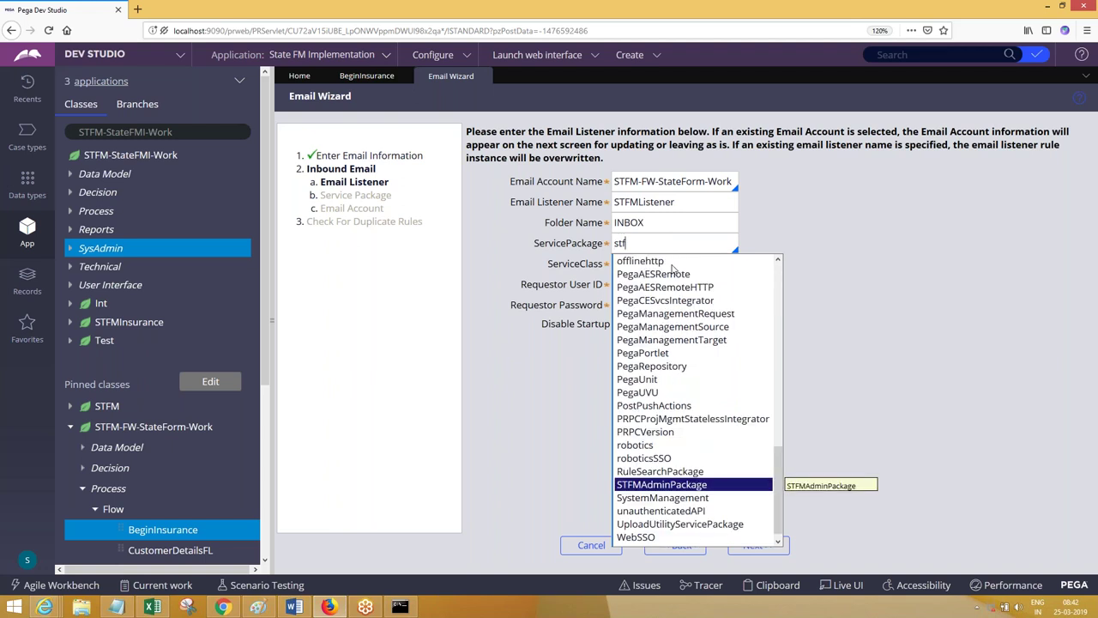
pyautogui.click(678, 417)
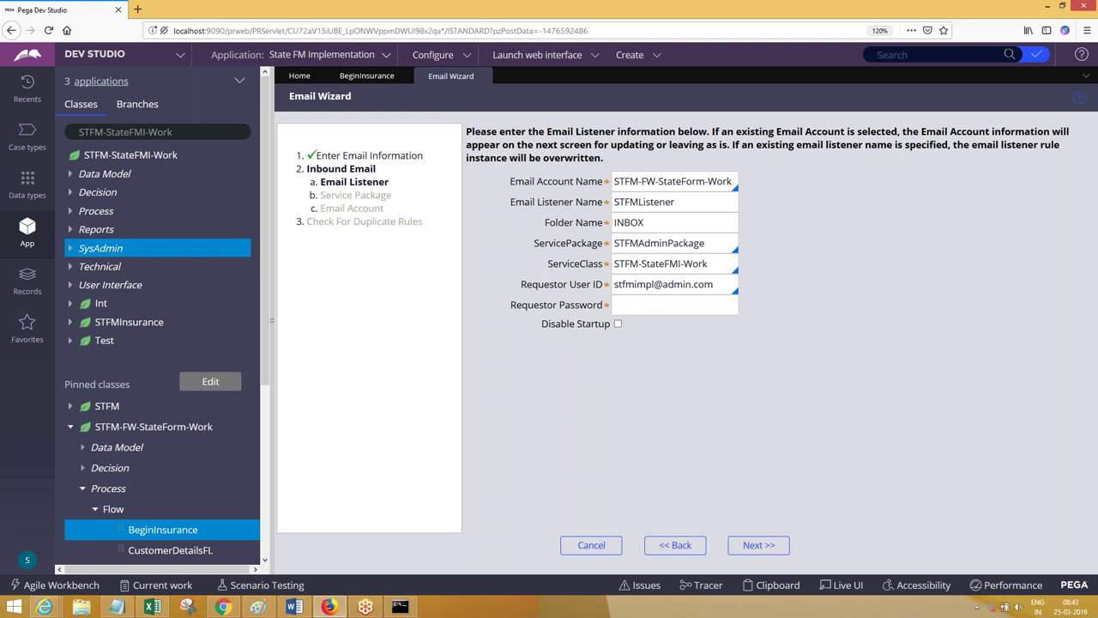
pyautogui.hotkey('ctrl', 'a')
pyautogui.press('BackSpace')
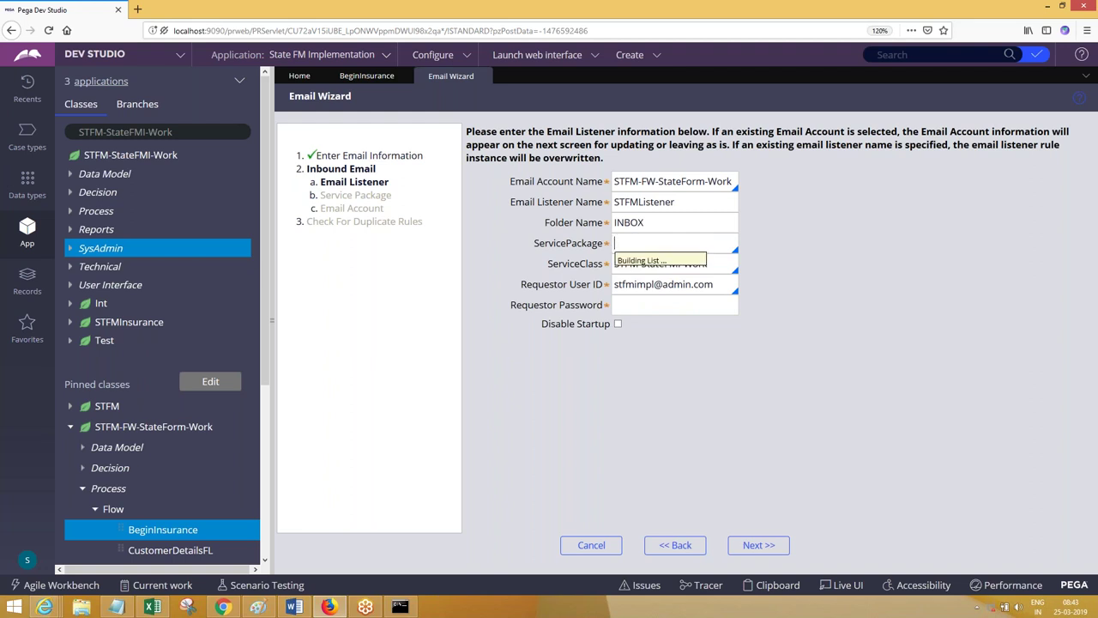
pyautogui.click(500, 294)
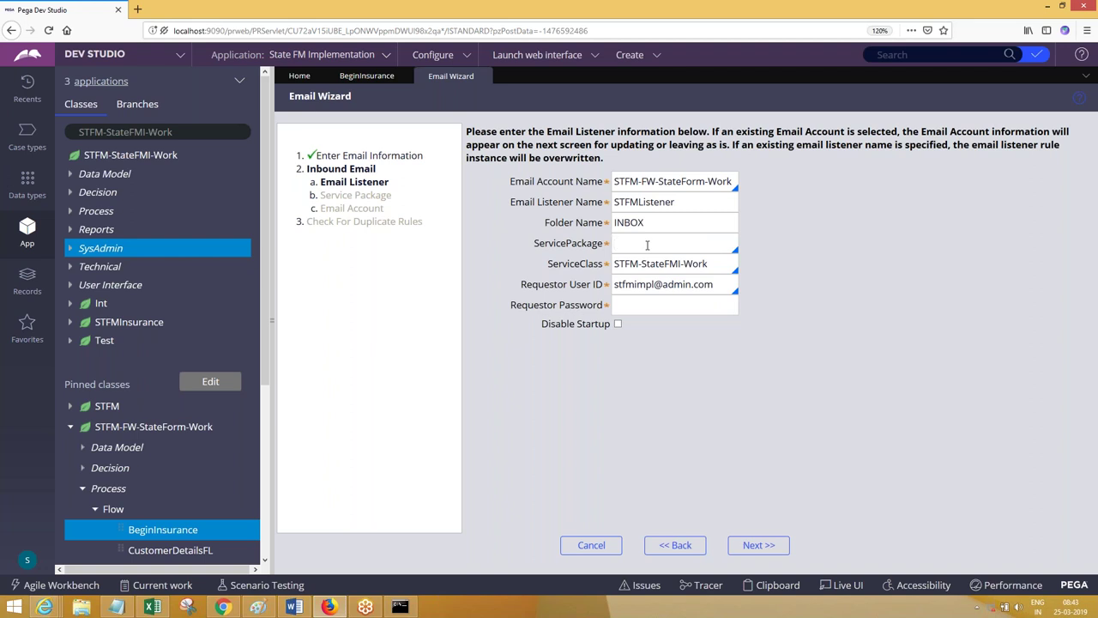
pyautogui.hotkey('ctrl', 'z')
pyautogui.click(678, 264)
# Step: Set ServiceClass to STFM-FW-StateForm-Work, enter the requestor password, and advance to Service Package
pyautogui.moveTo(725, 265); pyautogui.dragTo(608, 275)
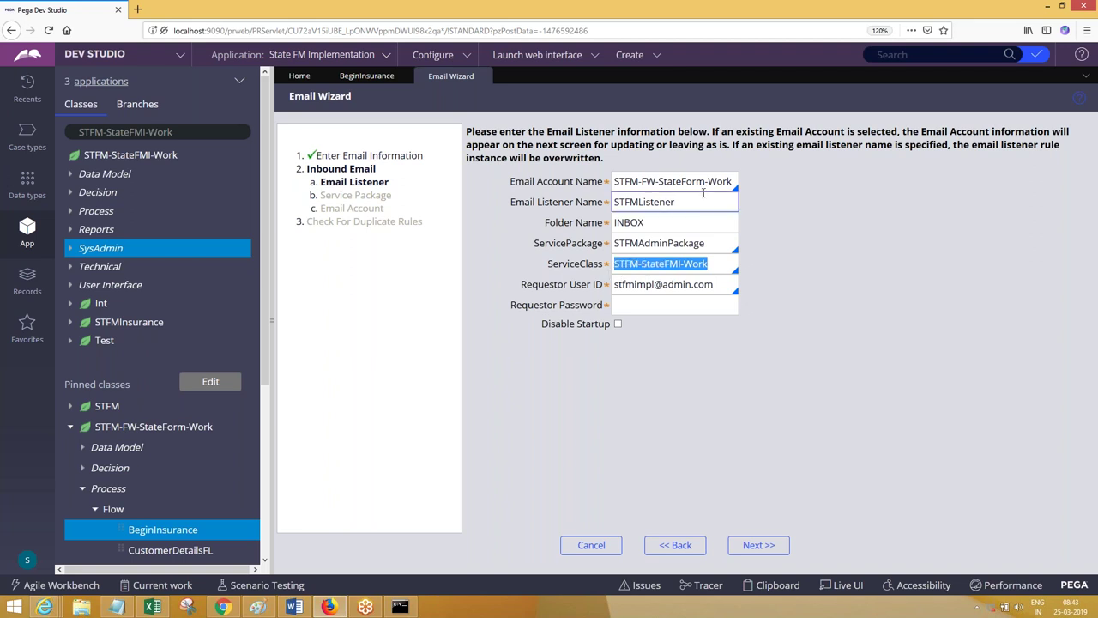
pyautogui.tripleClick(692, 182)
pyautogui.hotkey('ctrl', 'c')
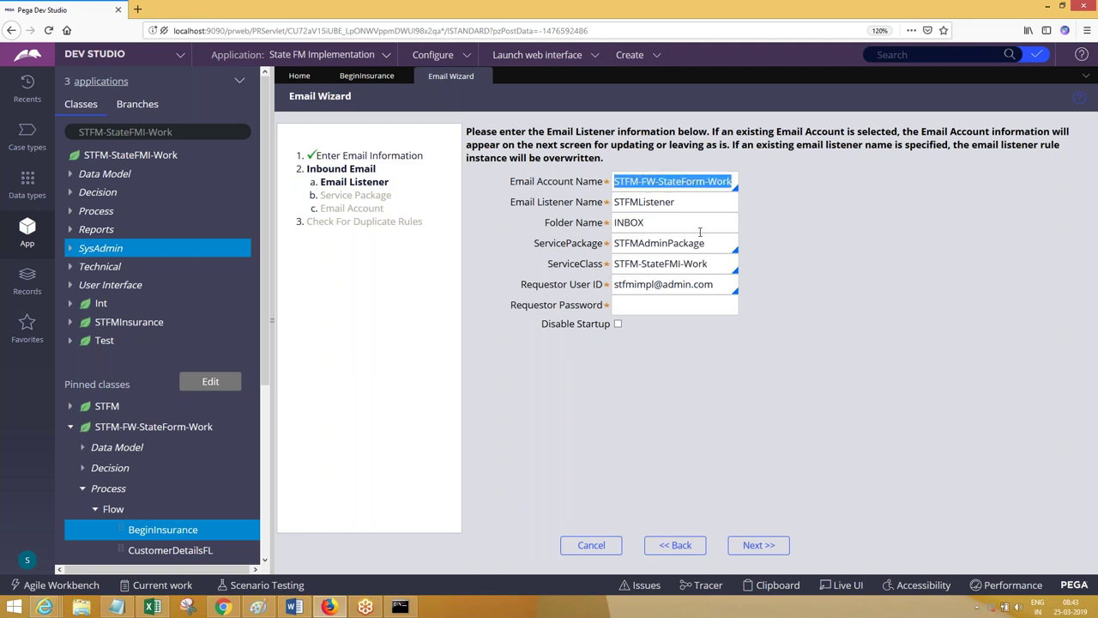
pyautogui.click(683, 278)
pyautogui.tripleClick(675, 265)
pyautogui.hotkey('ctrl', 'v')
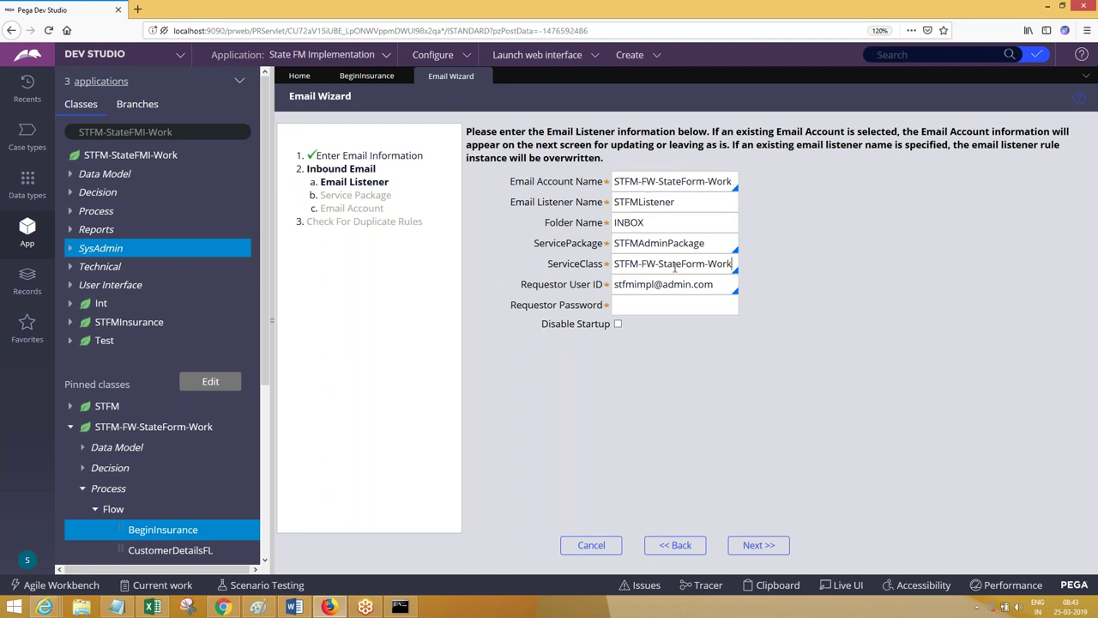
pyautogui.tripleClick(658, 286)
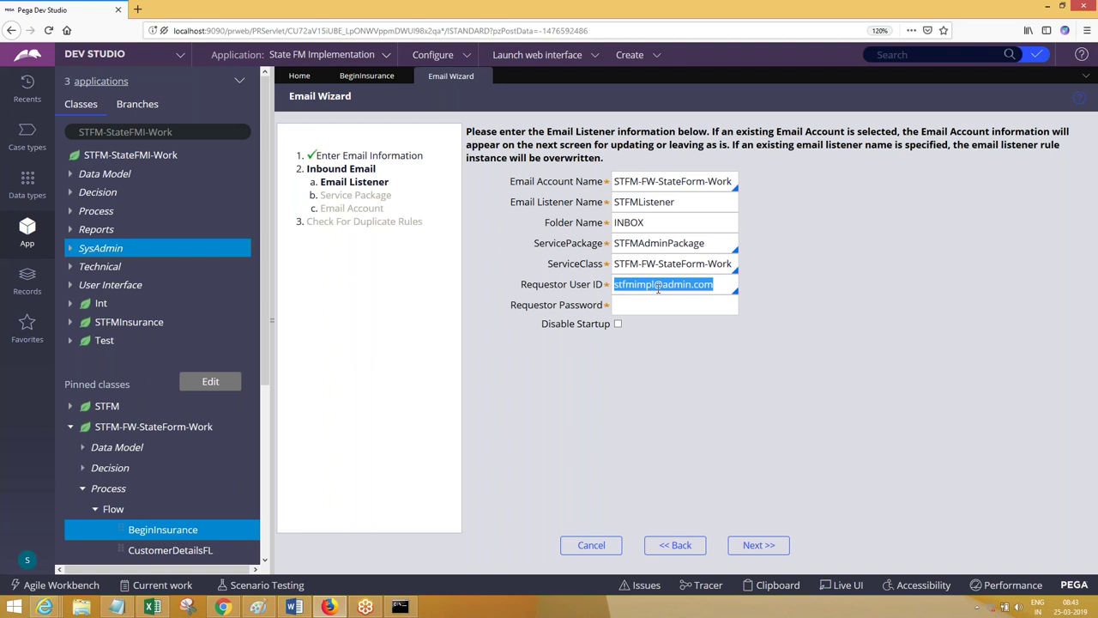
pyautogui.press('Tab')
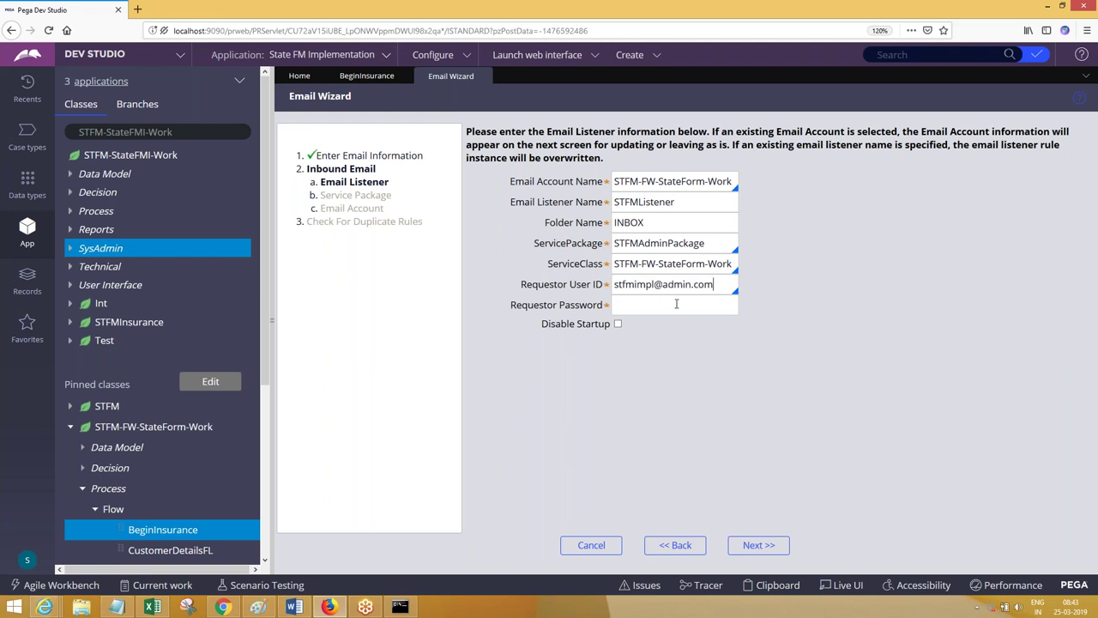
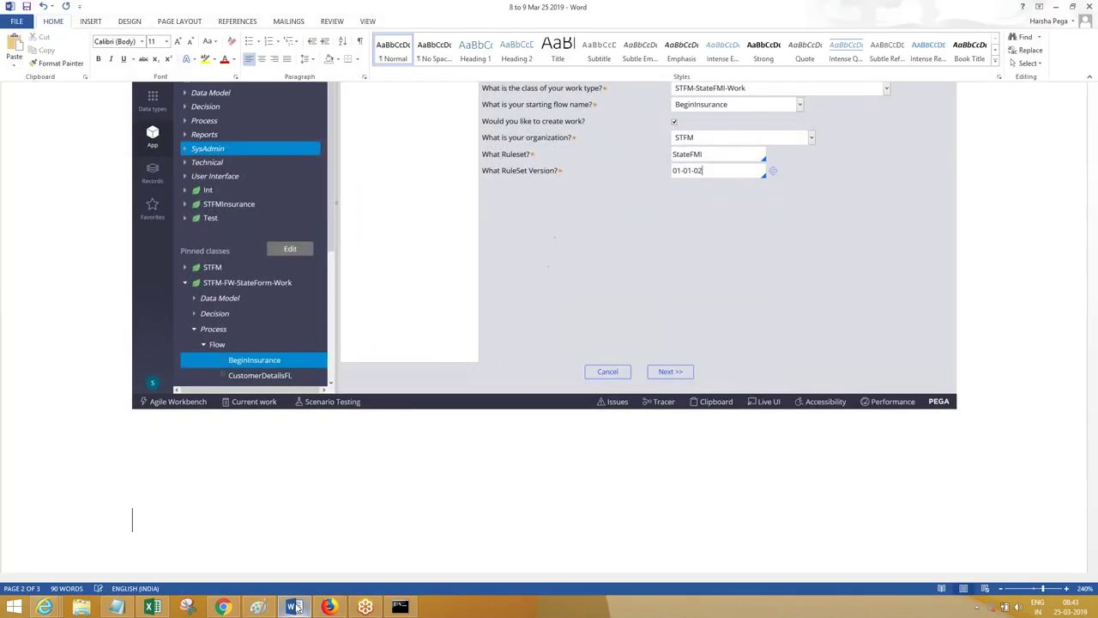
pyautogui.click(294, 607)
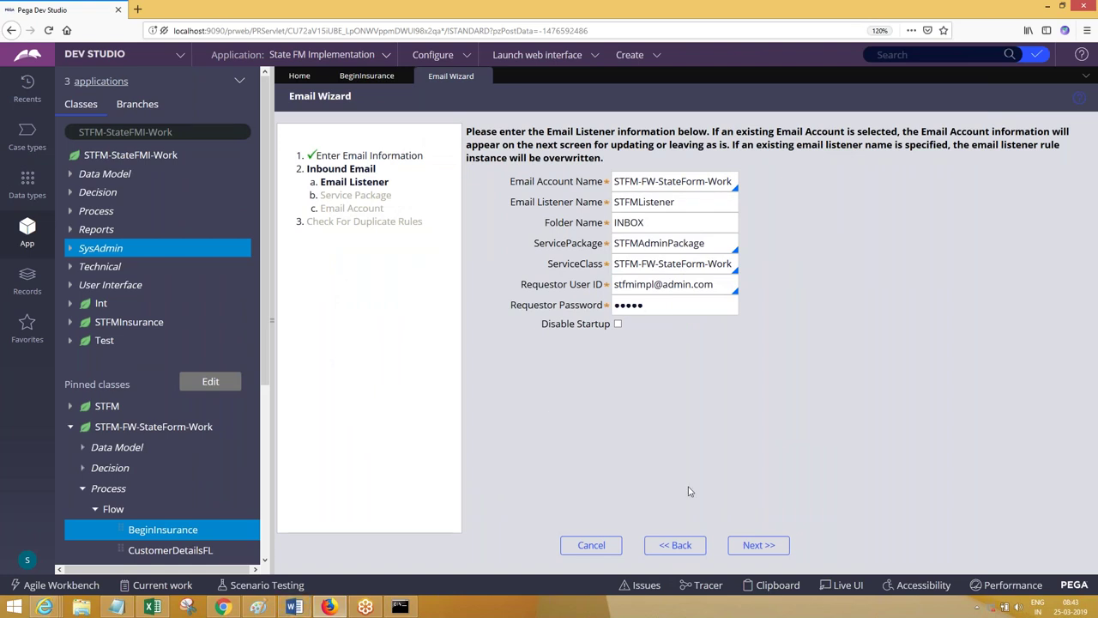
pyautogui.click(753, 544)
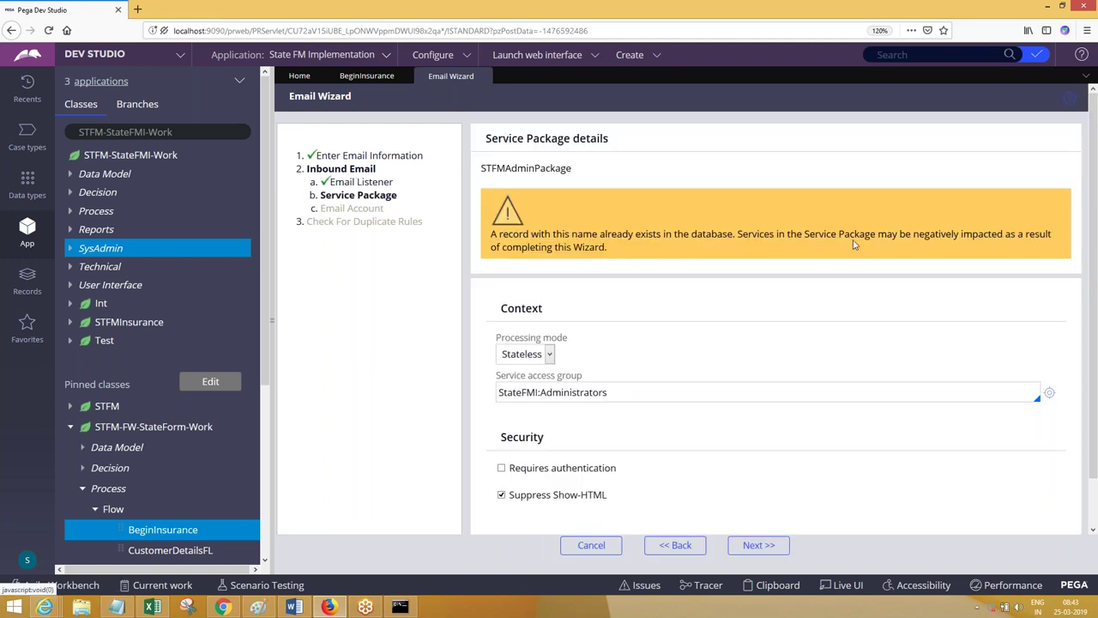
# Step: Change the listener's service package to DefaultEmail and submit the listener details
pyautogui.moveTo(1097, 222); pyautogui.dragTo(1096, 292)
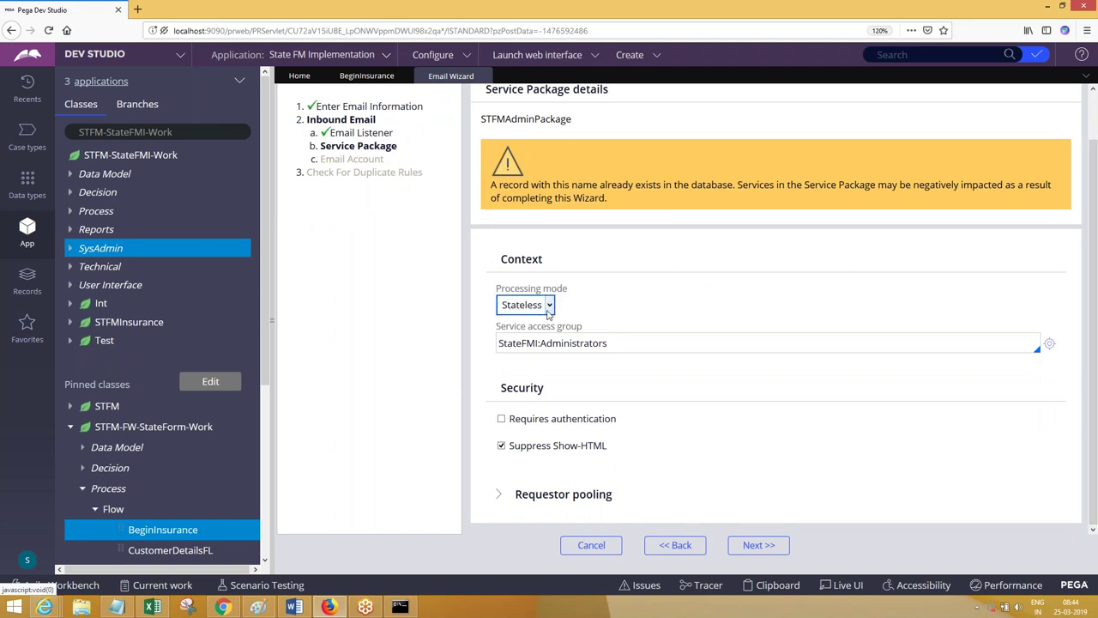
pyautogui.click(680, 549)
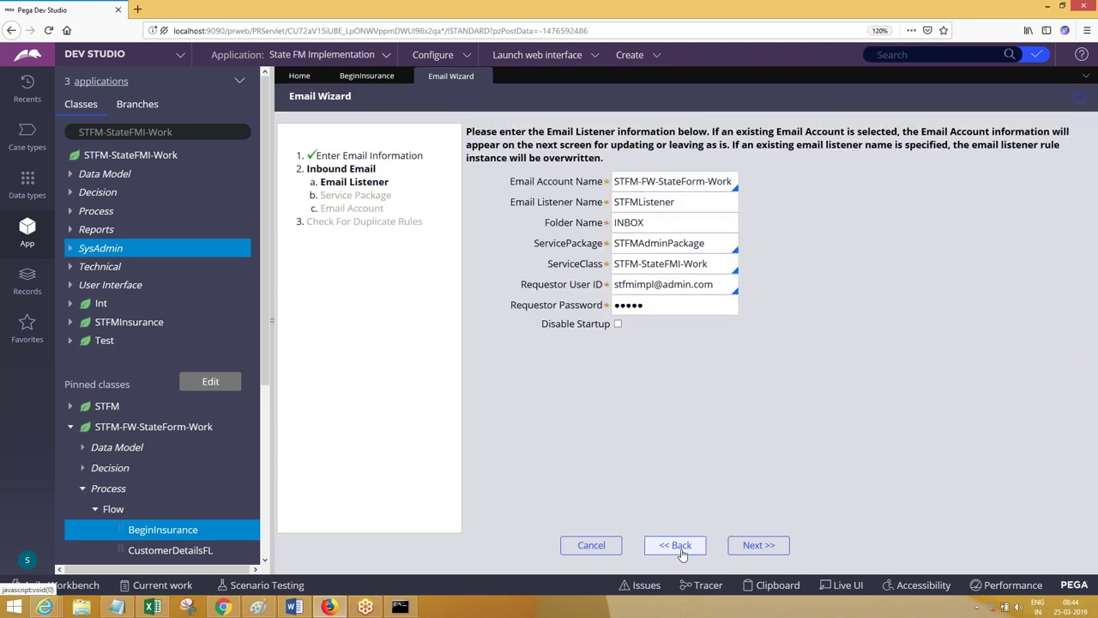
pyautogui.moveTo(709, 245); pyautogui.dragTo(583, 255)
pyautogui.write('D')
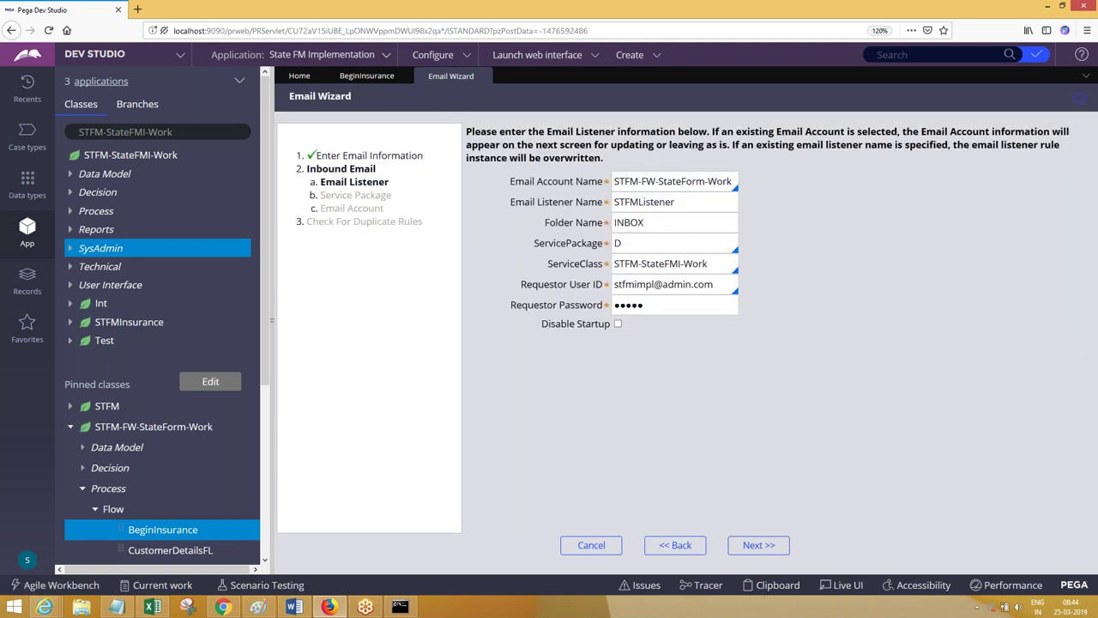
pyautogui.write('efaultEamil')
pyautogui.press('Tab')
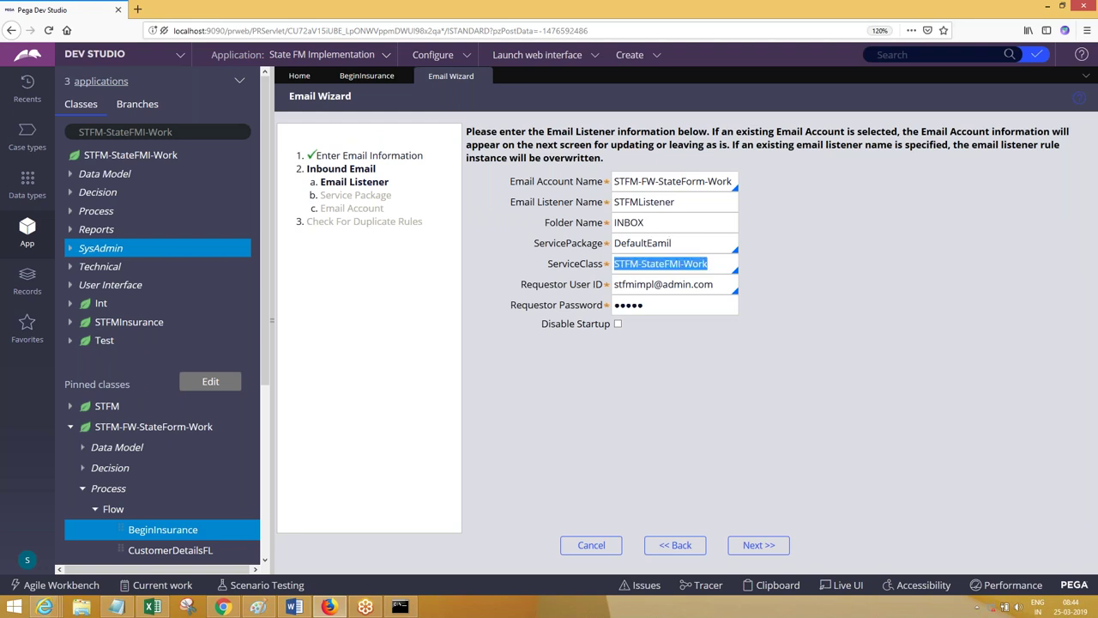
pyautogui.click(682, 247)
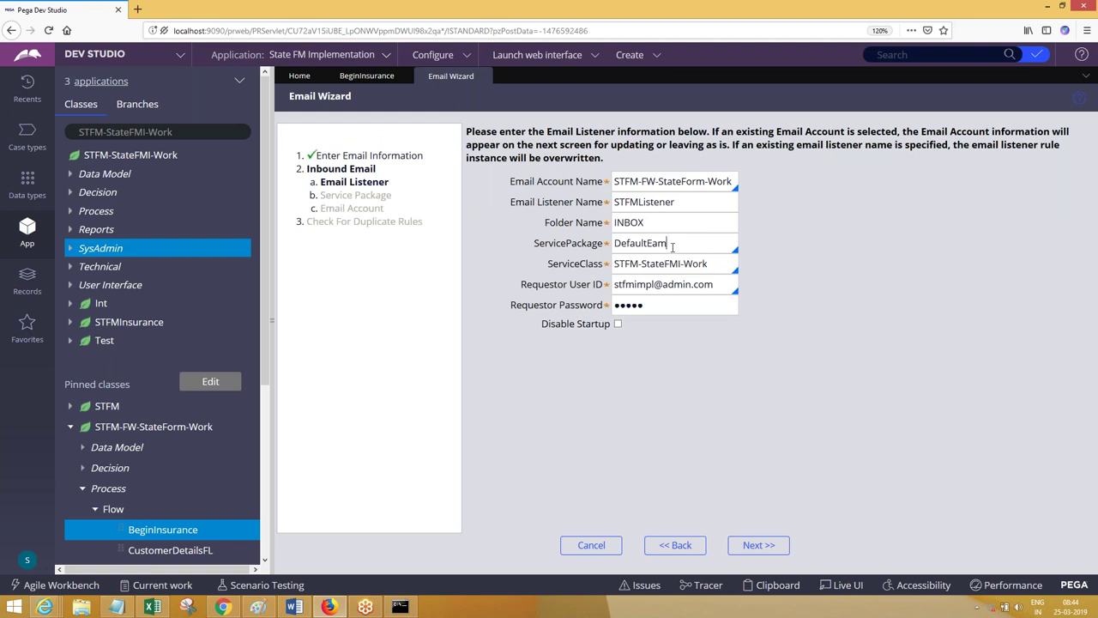
pyautogui.write('mail')
pyautogui.press('Tab')
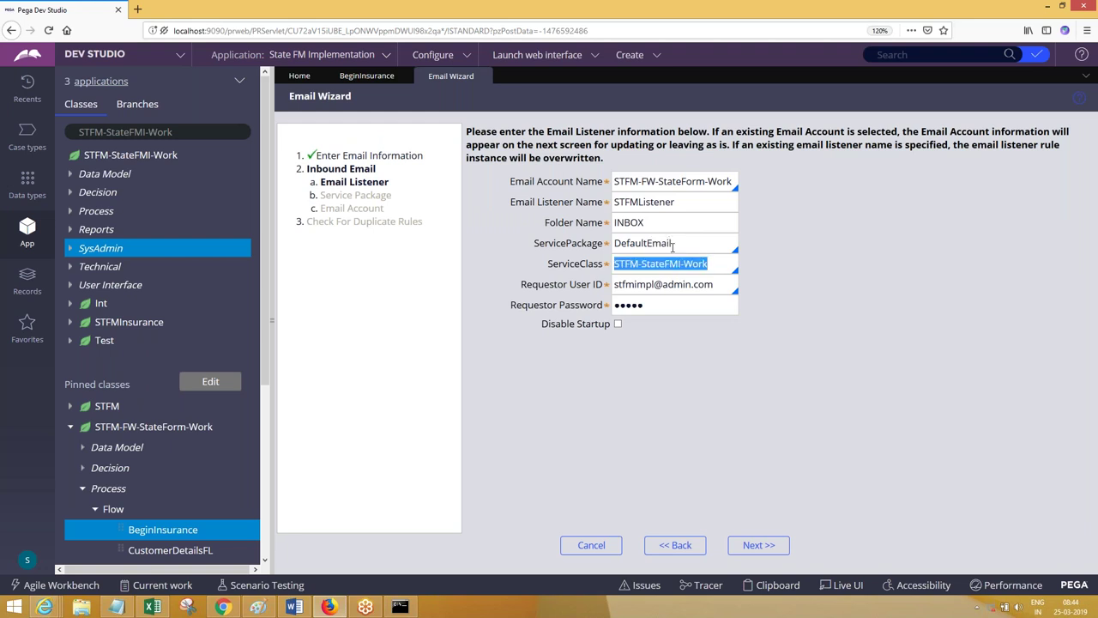
pyautogui.click(758, 545)
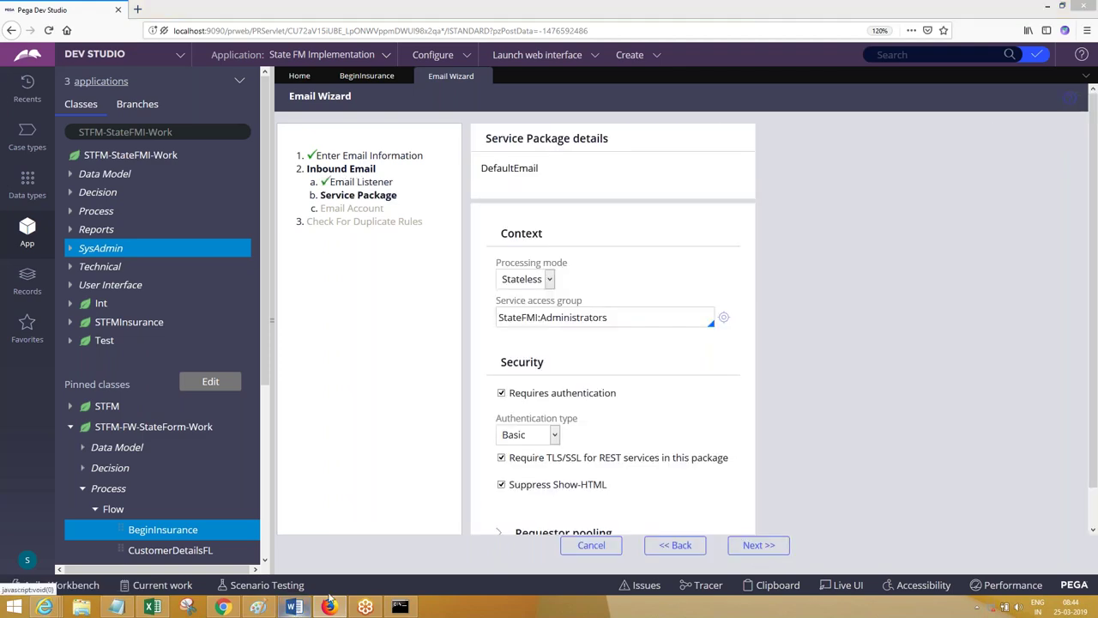
# Step: Paste the listener and Service Package screenshots into Word and move on to Email Account
pyautogui.hotkey('alt', 'Tab')
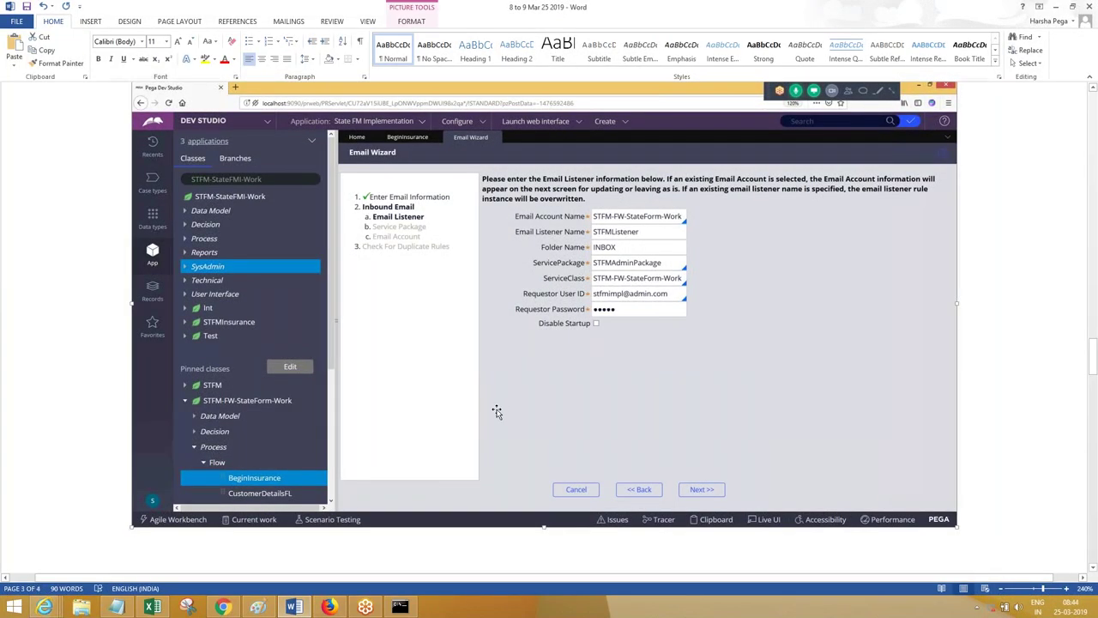
pyautogui.press('Right')
pyautogui.press('Return')
pyautogui.hotkey('ctrl', 'v')
pyautogui.click(296, 607)
pyautogui.scroll(-1, 1095, 291)
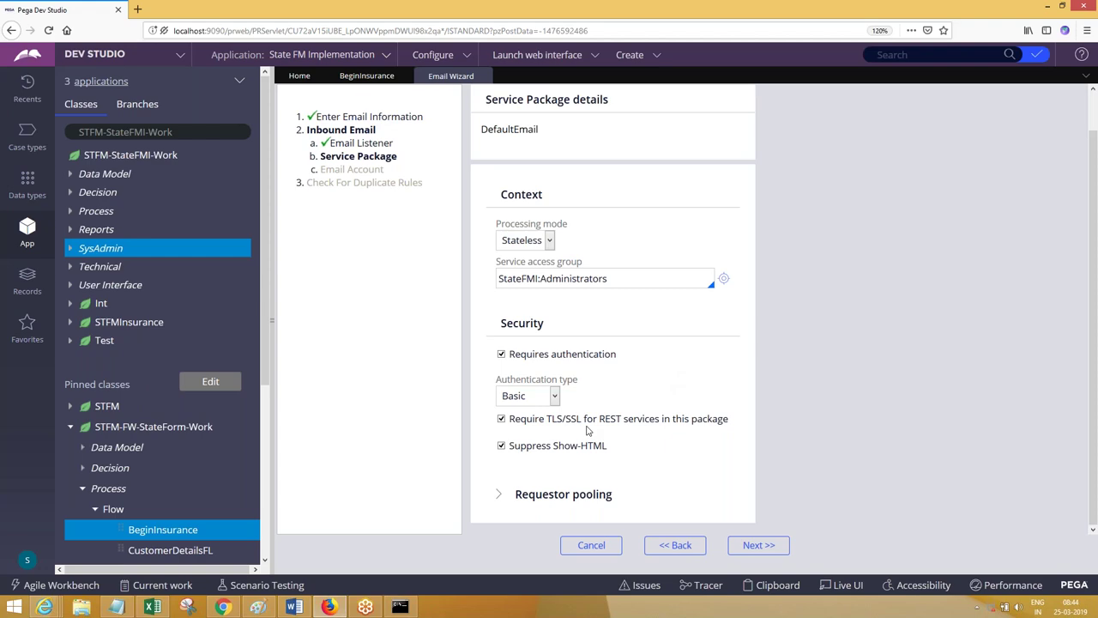
pyautogui.rightClick(749, 542)
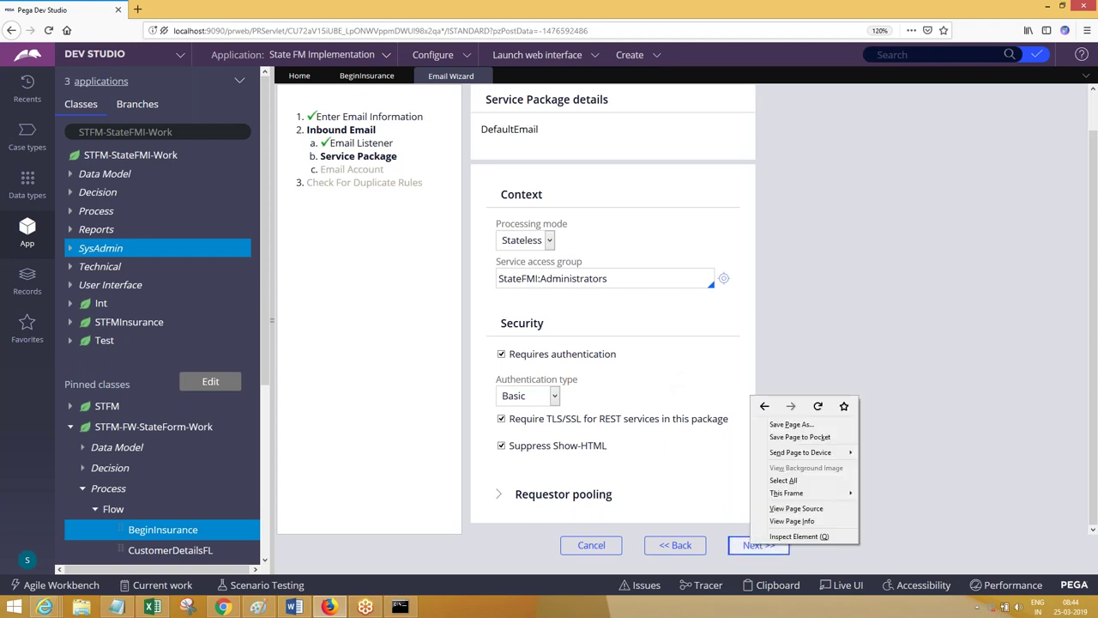
pyautogui.click(739, 549)
pyautogui.click(296, 608)
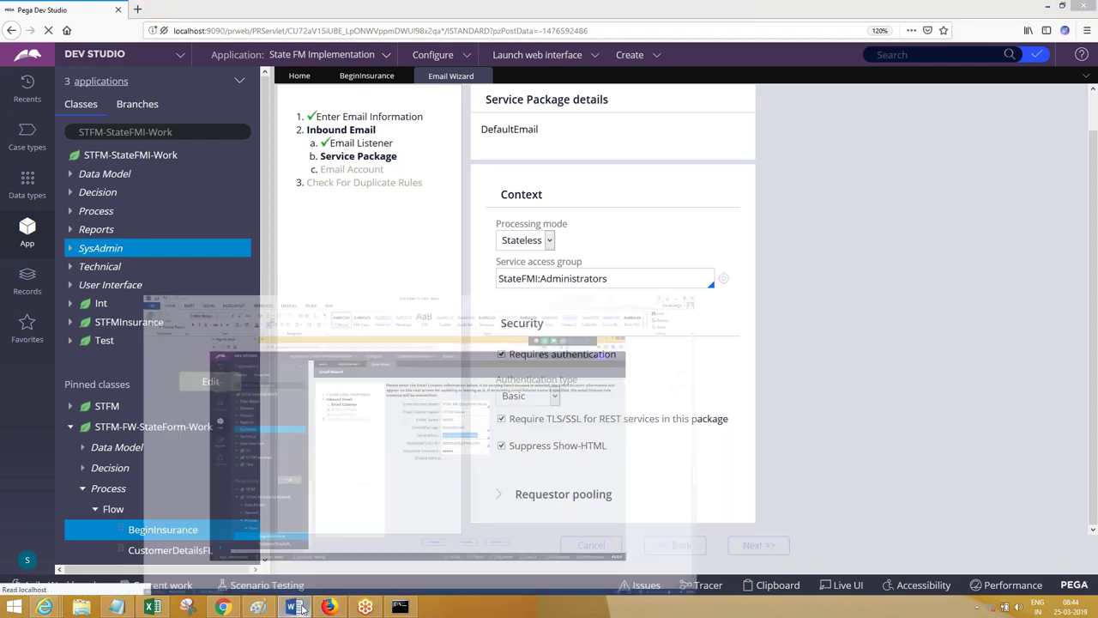
pyautogui.hotkey('ctrl', 'v')
pyautogui.click(296, 607)
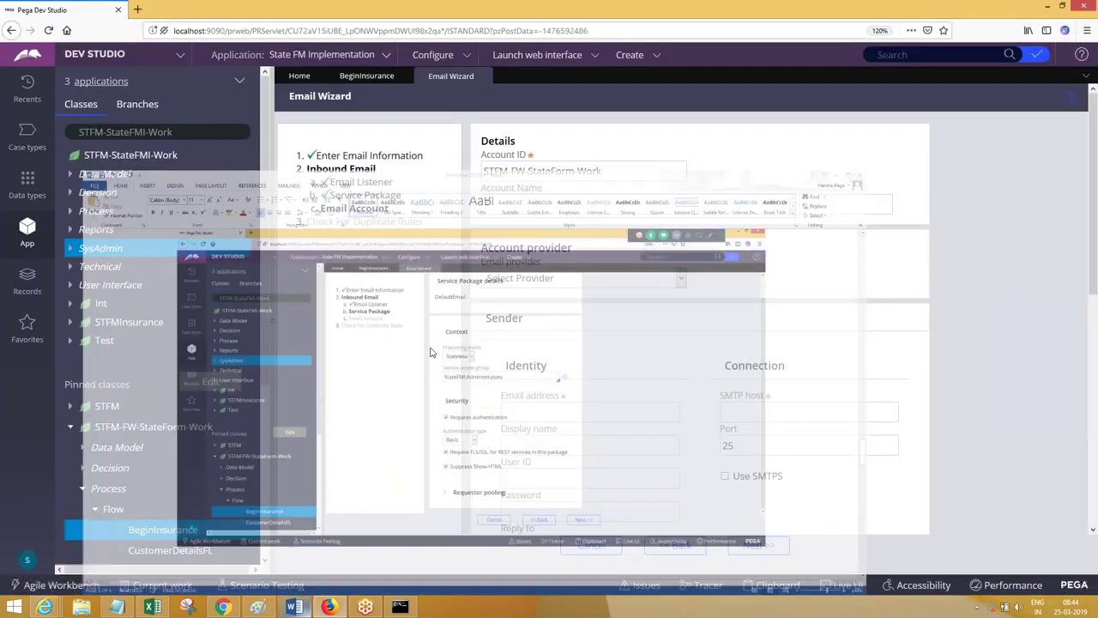
# Step: Name the account STFM-FW-StateForm and choose Google Gmail as the email provider
pyautogui.click(516, 205)
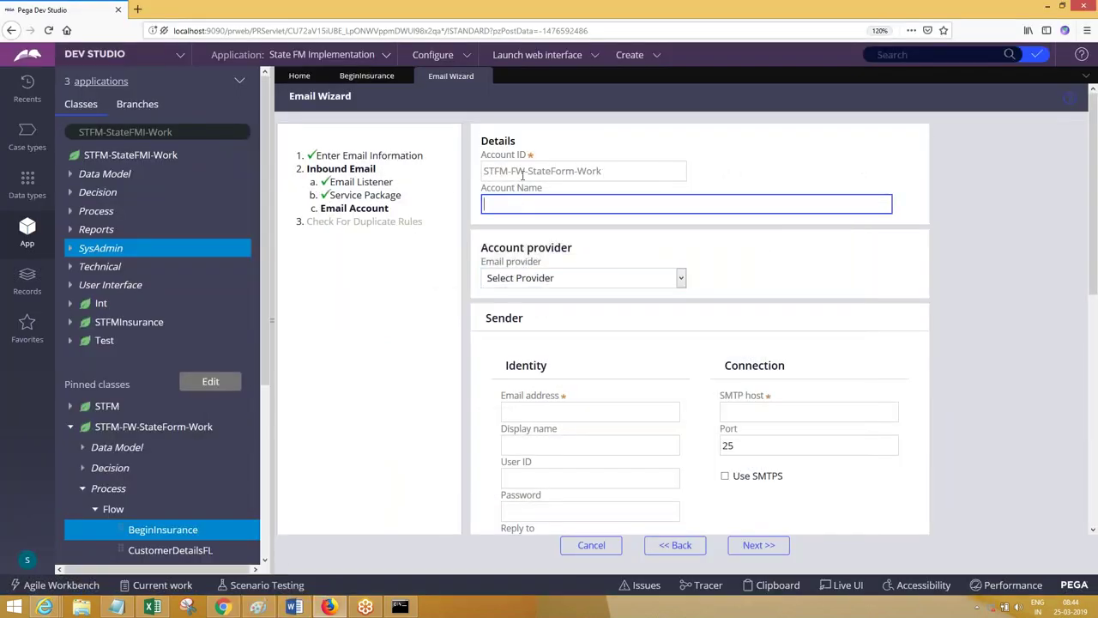
pyautogui.write('STFM-FW-StateForm-Work')
pyautogui.click(564, 290)
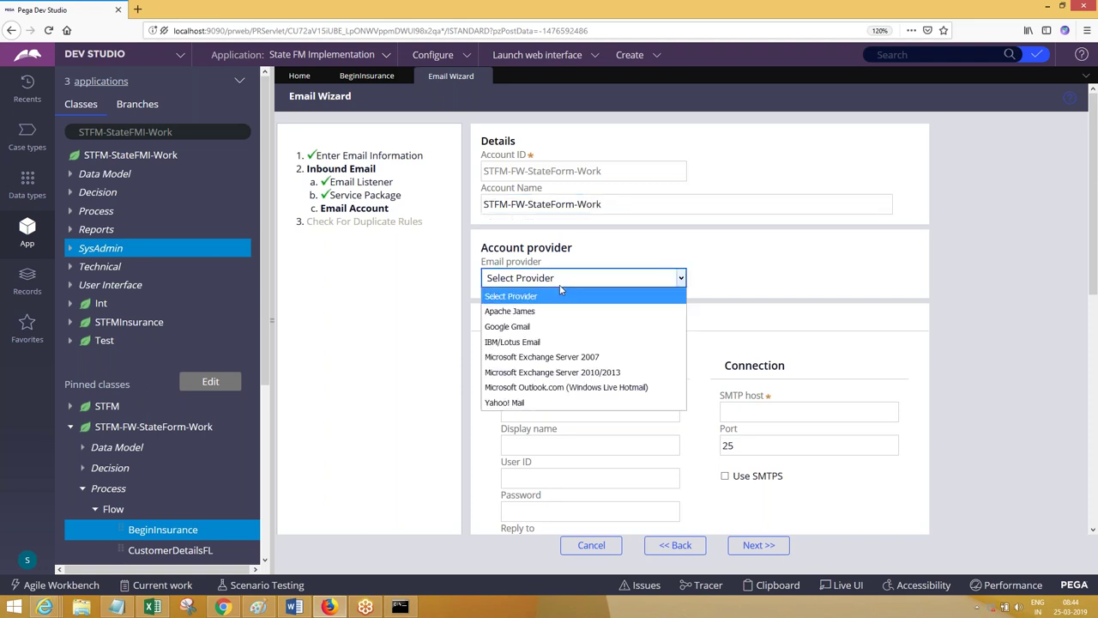
pyautogui.click(537, 330)
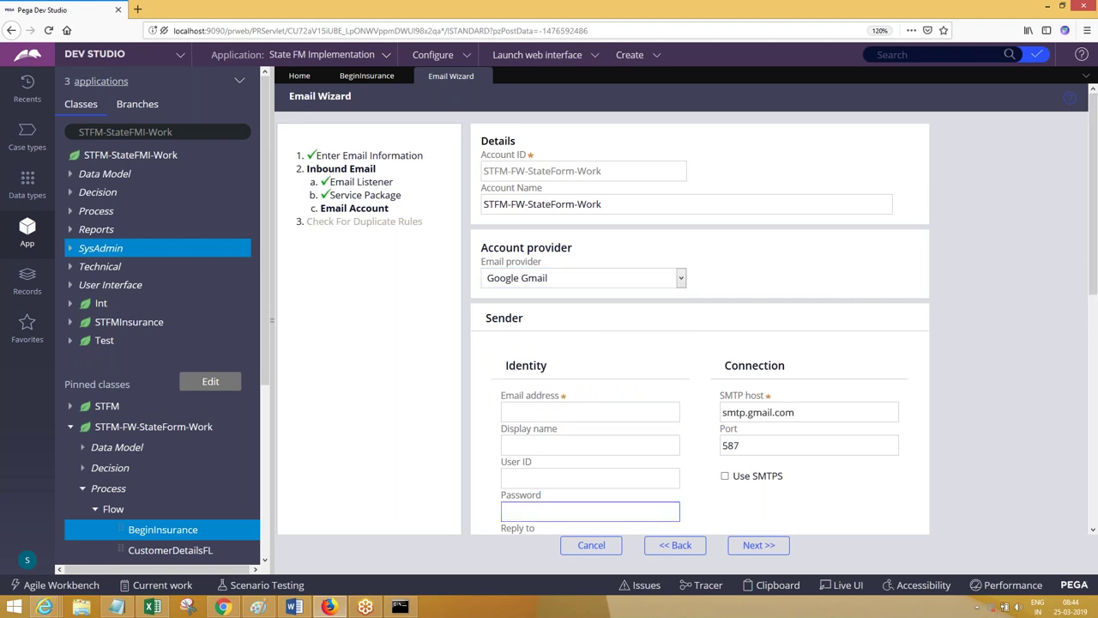
pyautogui.click(295, 606)
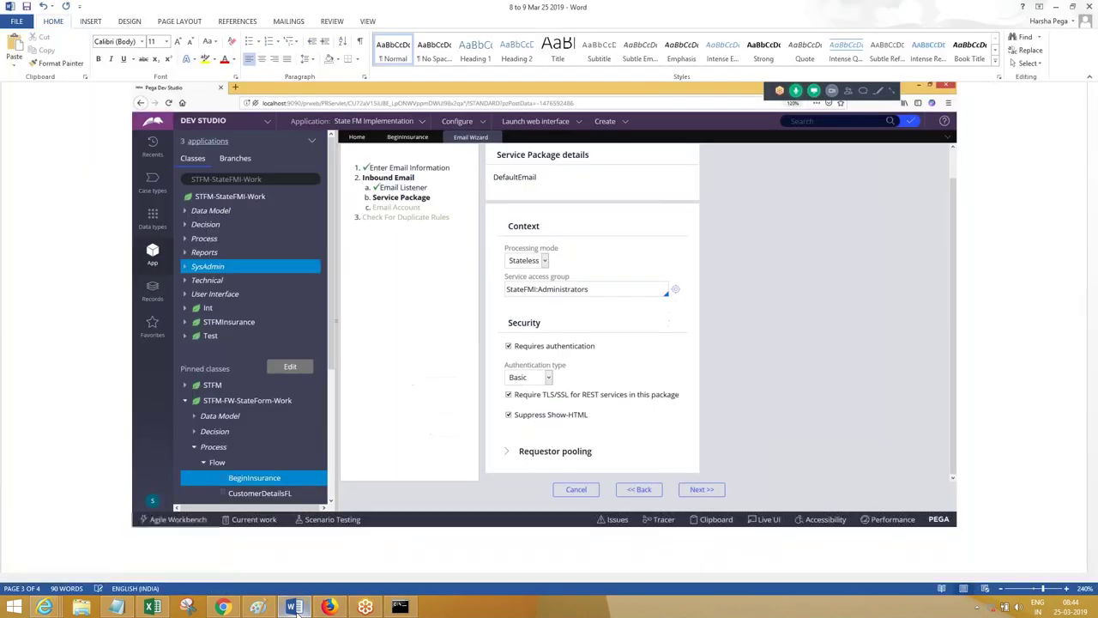
pyautogui.click(294, 607)
# Step: Fill in the sender's email address, display name, user ID (same address) and account password
pyautogui.click(544, 413)
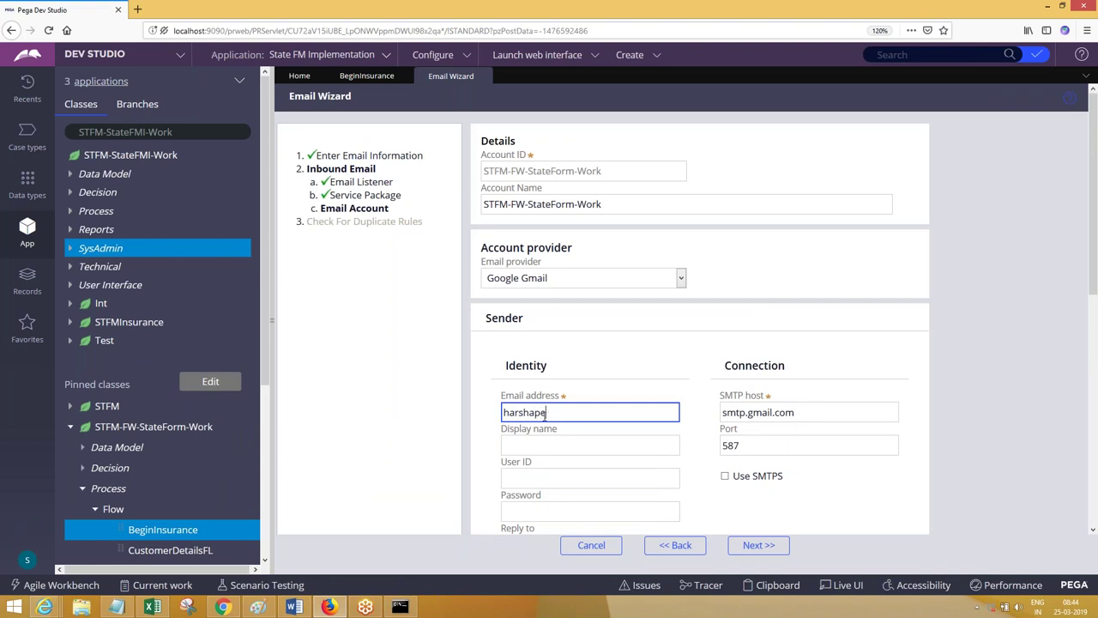
pyautogui.press('Tab')
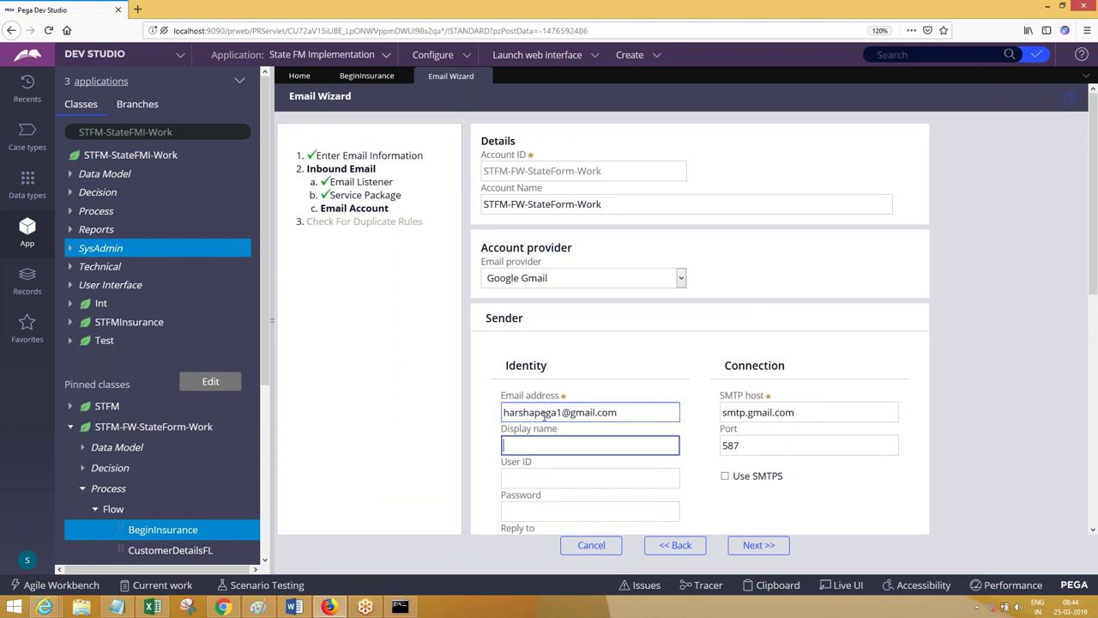
pyautogui.tripleClick(636, 413)
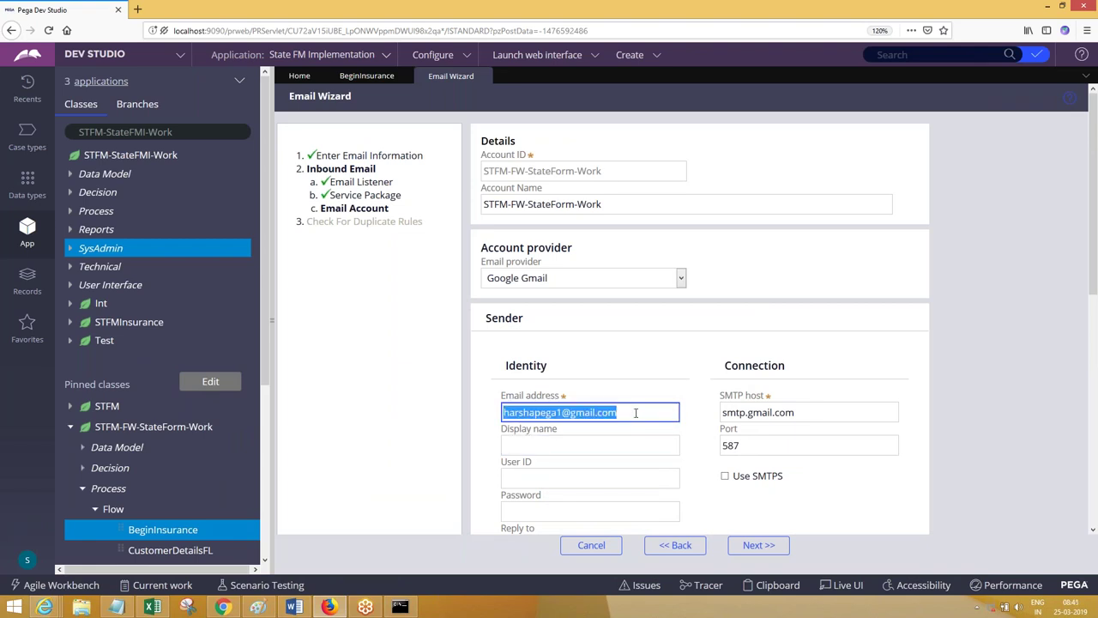
pyautogui.click(559, 445)
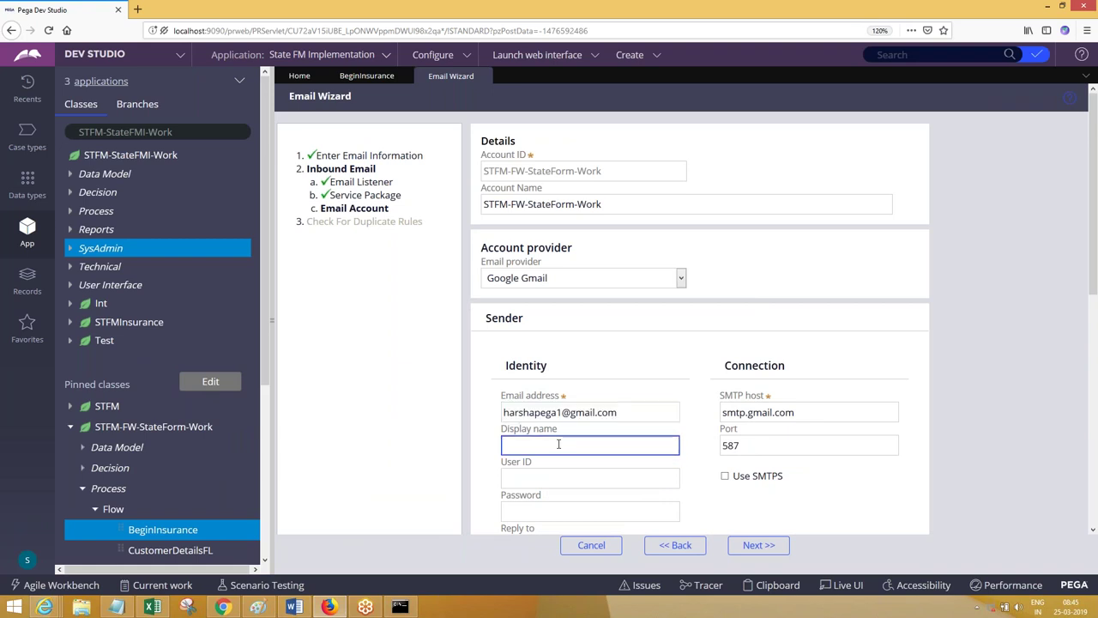
pyautogui.write('harsha')
pyautogui.click(527, 480)
pyautogui.click(558, 412)
pyautogui.hotkey('ctrl', 'a')
pyautogui.hotkey('ctrl', 'c')
pyautogui.click(539, 478)
pyautogui.hotkey('ctrl', 'v')
pyautogui.click(532, 510)
pyautogui.write('*****')
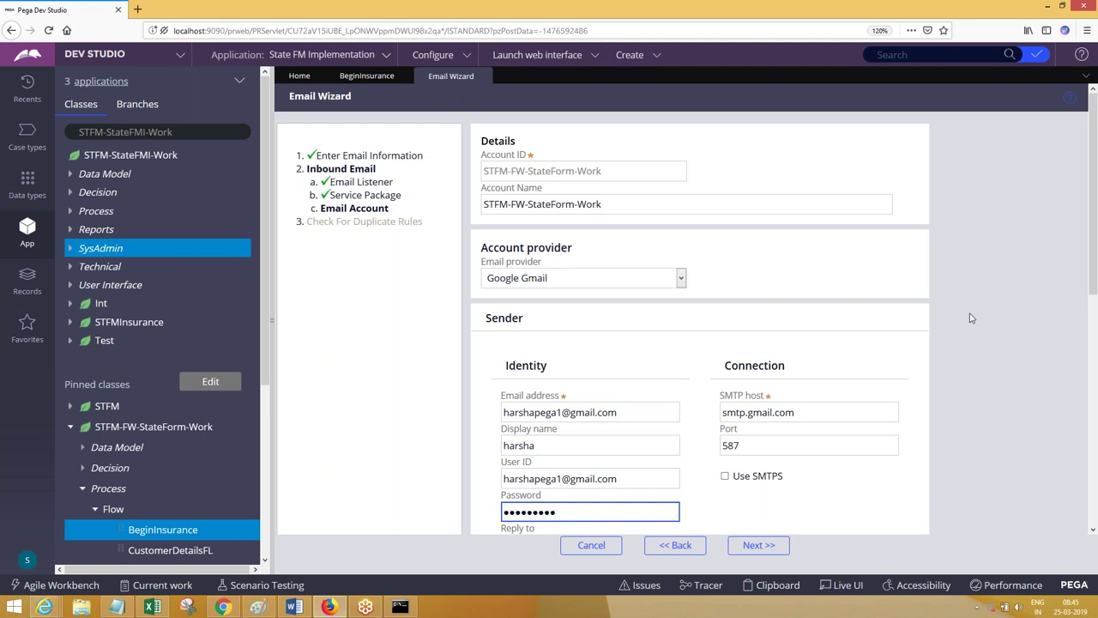
# Step: Enter the reply-to email address and capture the sender details in the Word notes
pyautogui.scroll(-2, 566, 378)
pyautogui.click(560, 386)
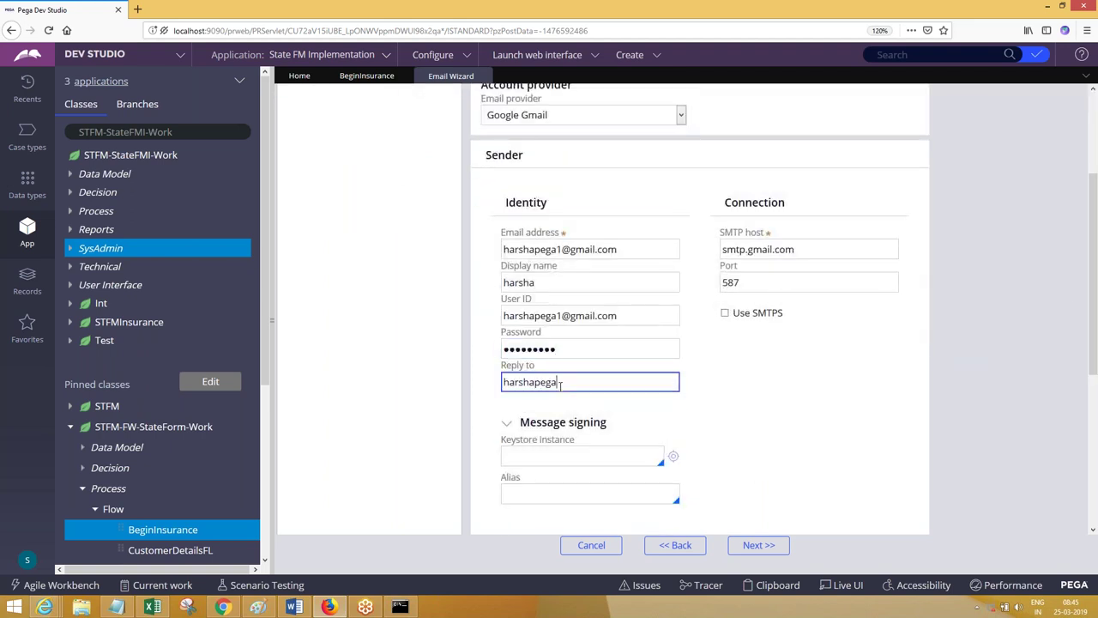
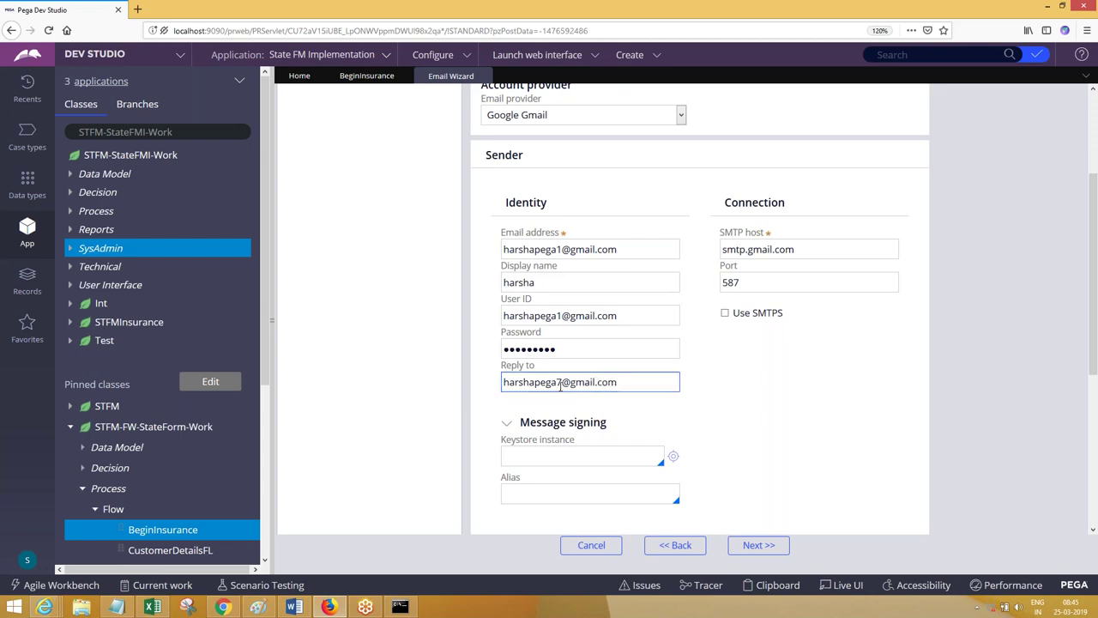
pyautogui.click(292, 607)
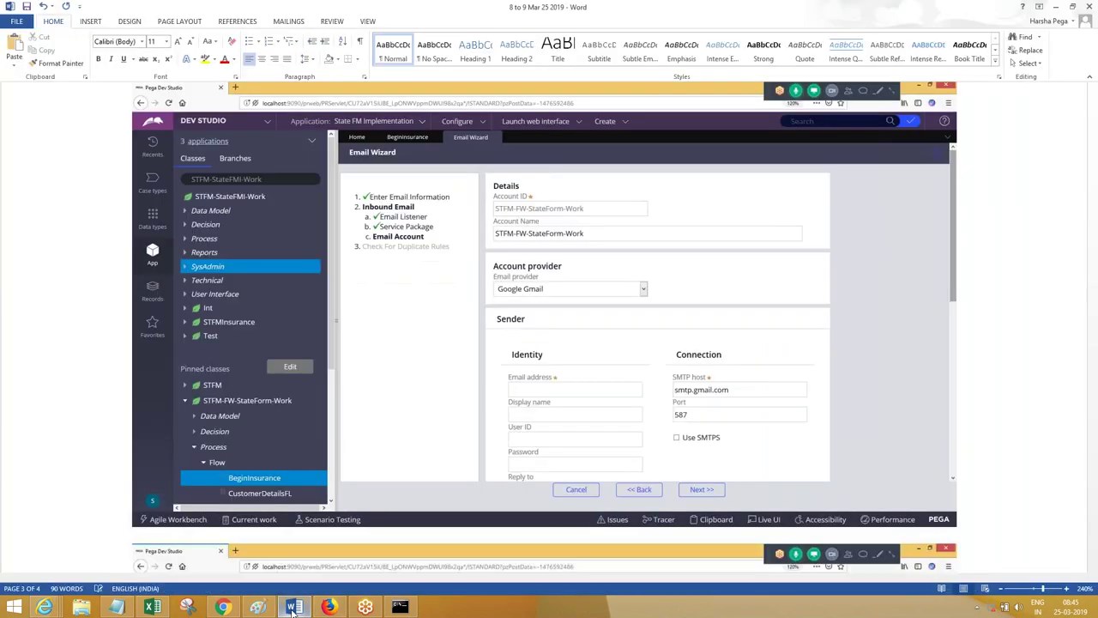
pyautogui.scroll(-5, 549, 343)
pyautogui.hotkey('alt', 'Tab')
pyautogui.scroll(-3, 777, 392)
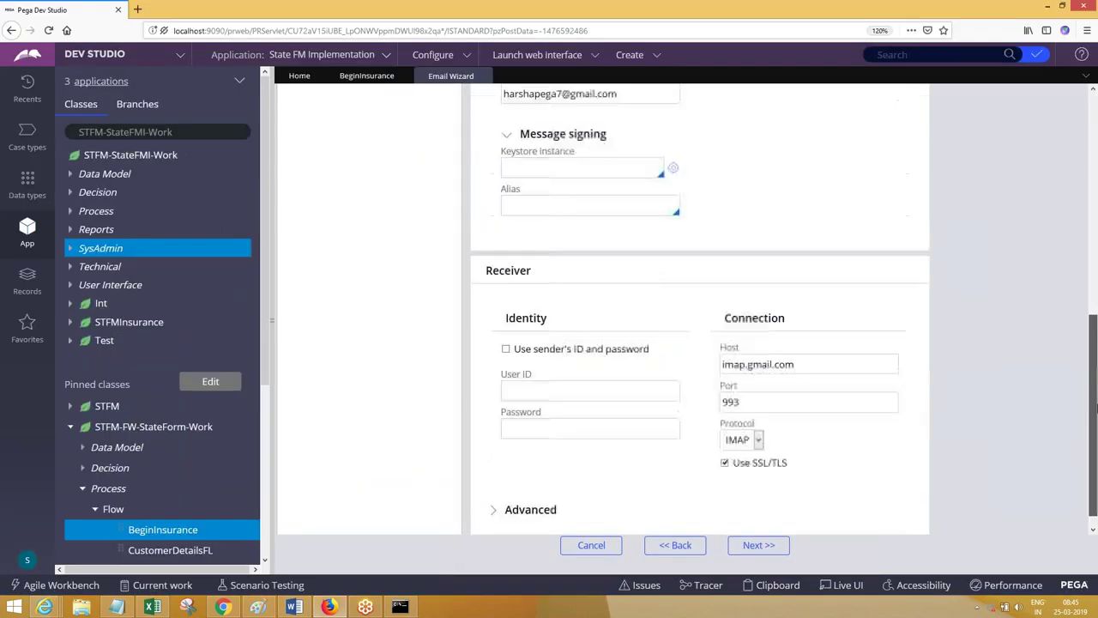
# Step: Make the IMAP receiver use the sender's ID and password, document it in Word, and continue
pyautogui.click(506, 332)
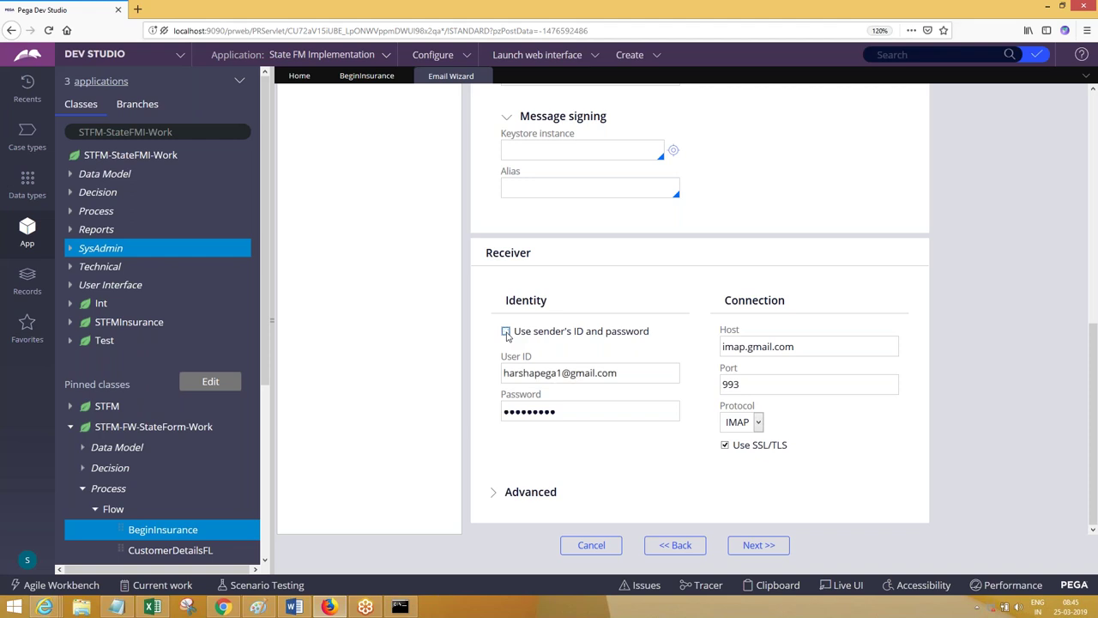
pyautogui.click(507, 332)
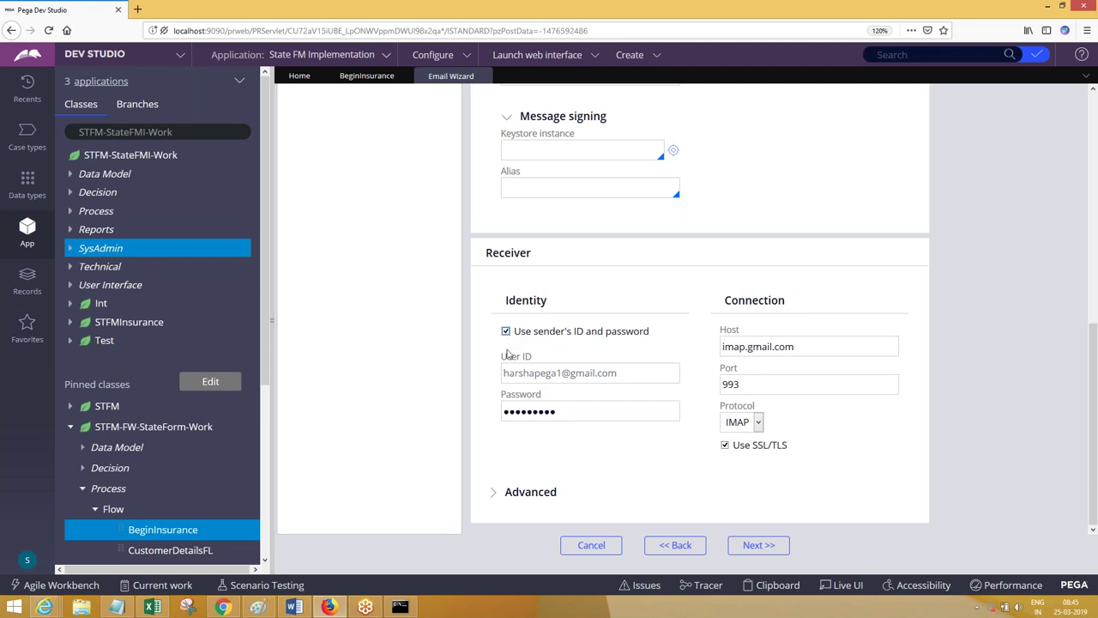
pyautogui.click(300, 607)
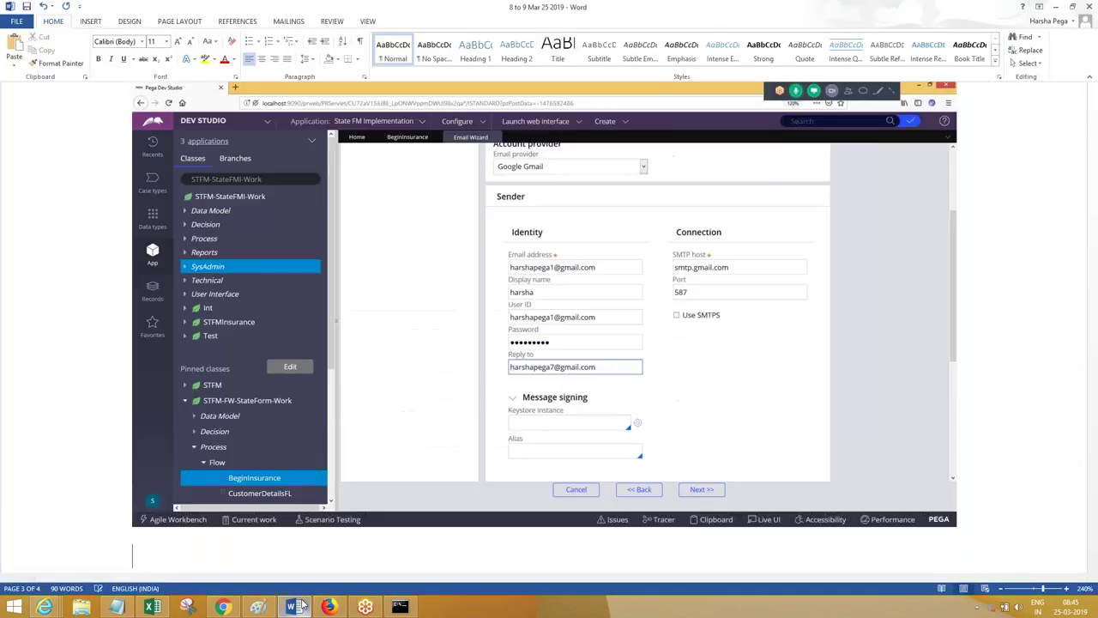
pyautogui.hotkey('ctrl', 'v')
pyautogui.click(300, 607)
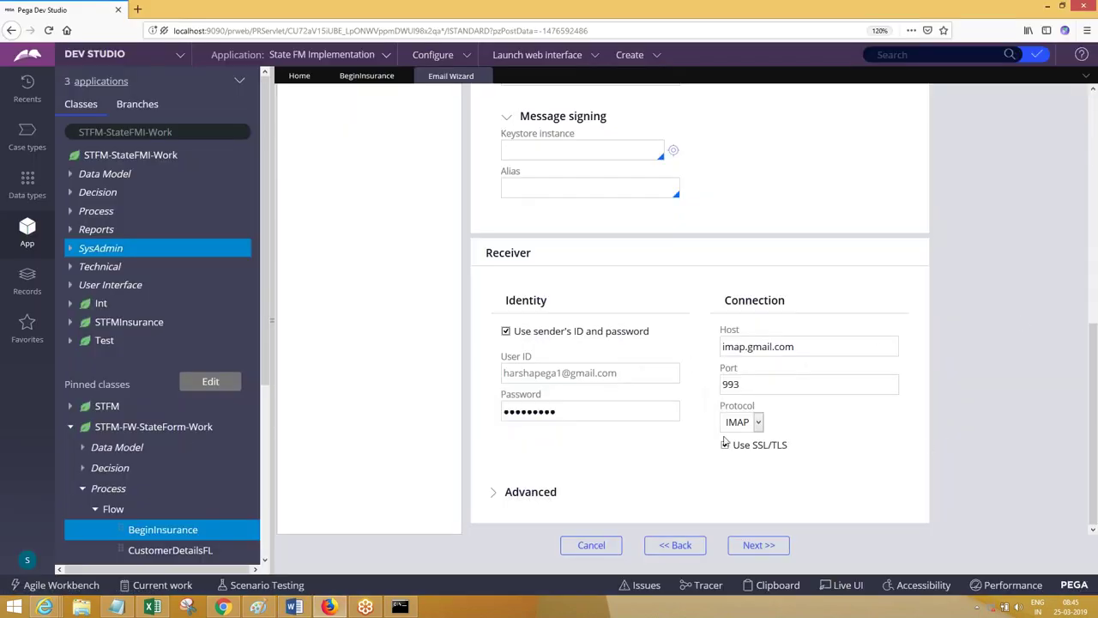
pyautogui.click(771, 550)
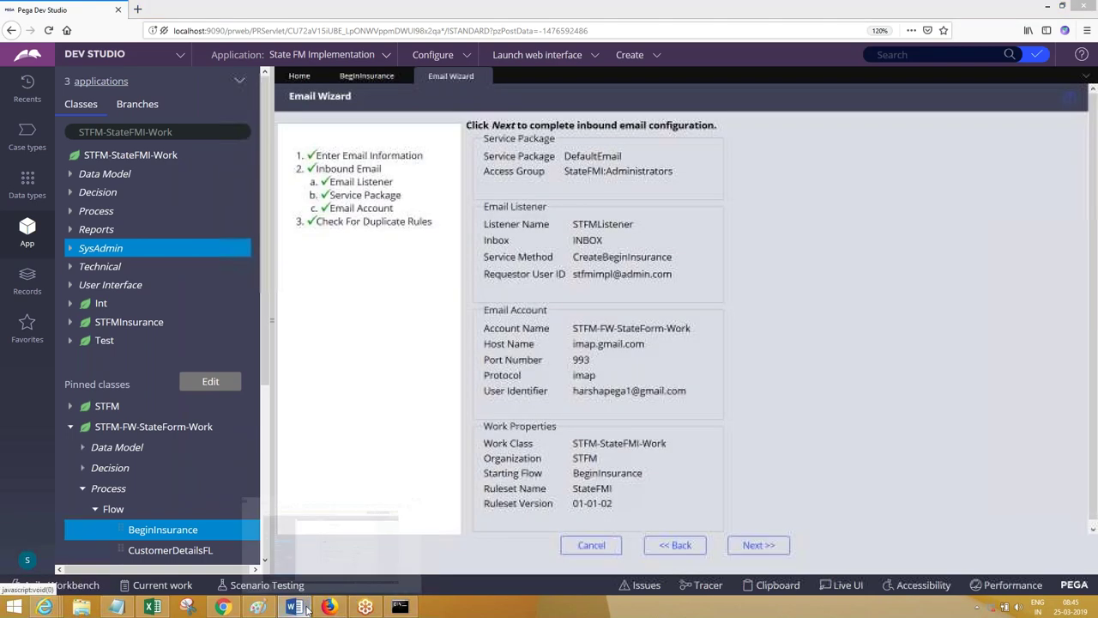
pyautogui.click(294, 608)
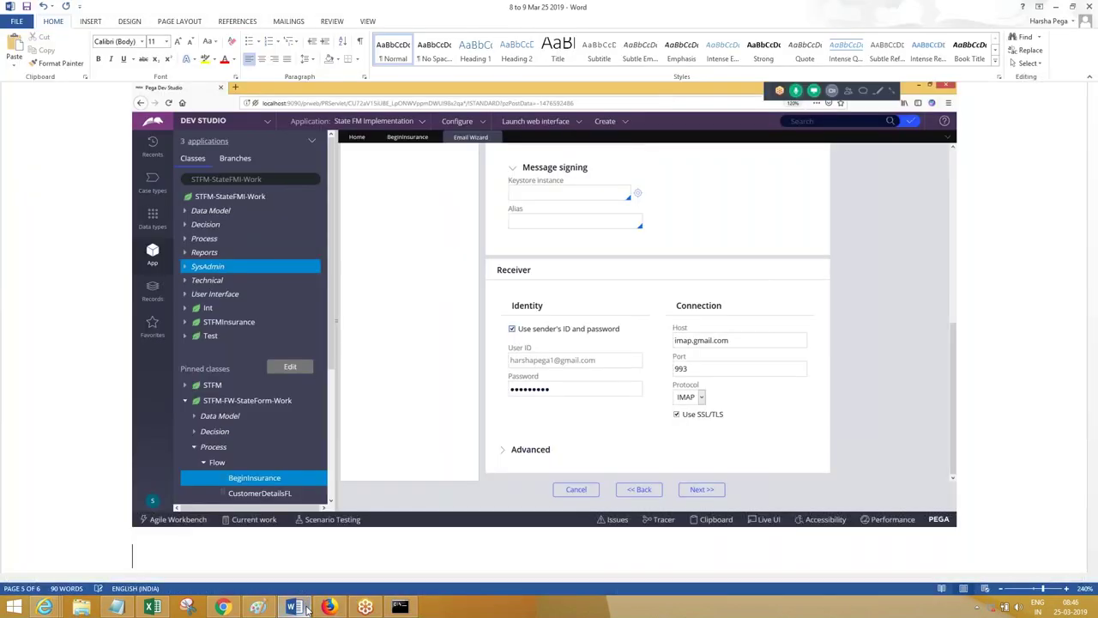
# Step: Caption the wizard screenshot in Word with 'The above are the rules that gets created.', then return to the BeginInsurance flow
pyautogui.click(329, 607)
pyautogui.moveTo(1095, 267); pyautogui.dragTo(1096, 292)
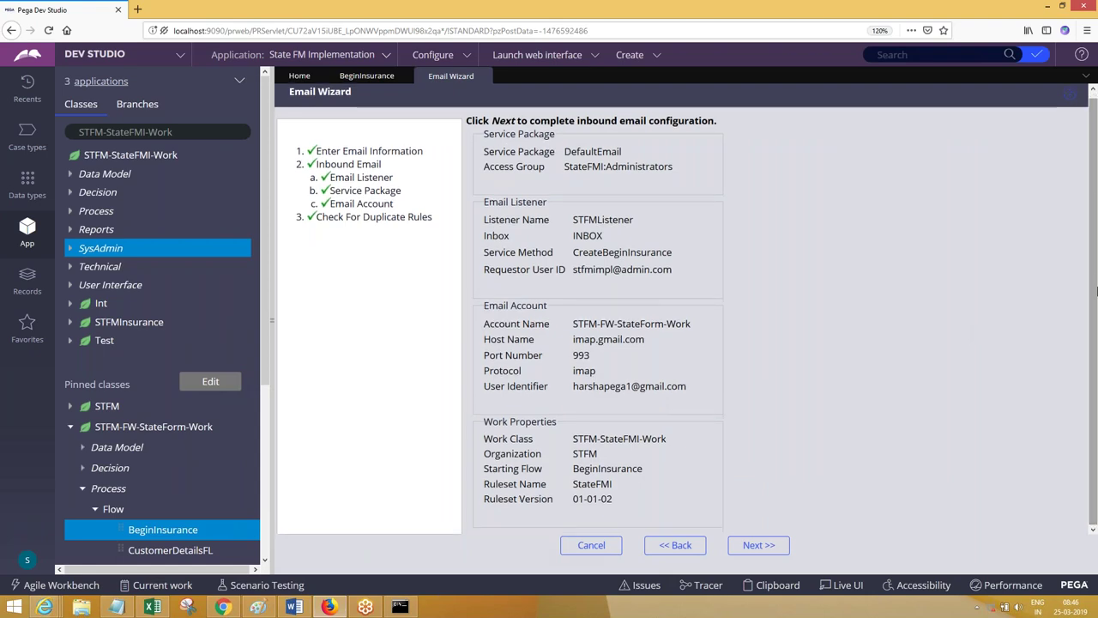
pyautogui.click(294, 607)
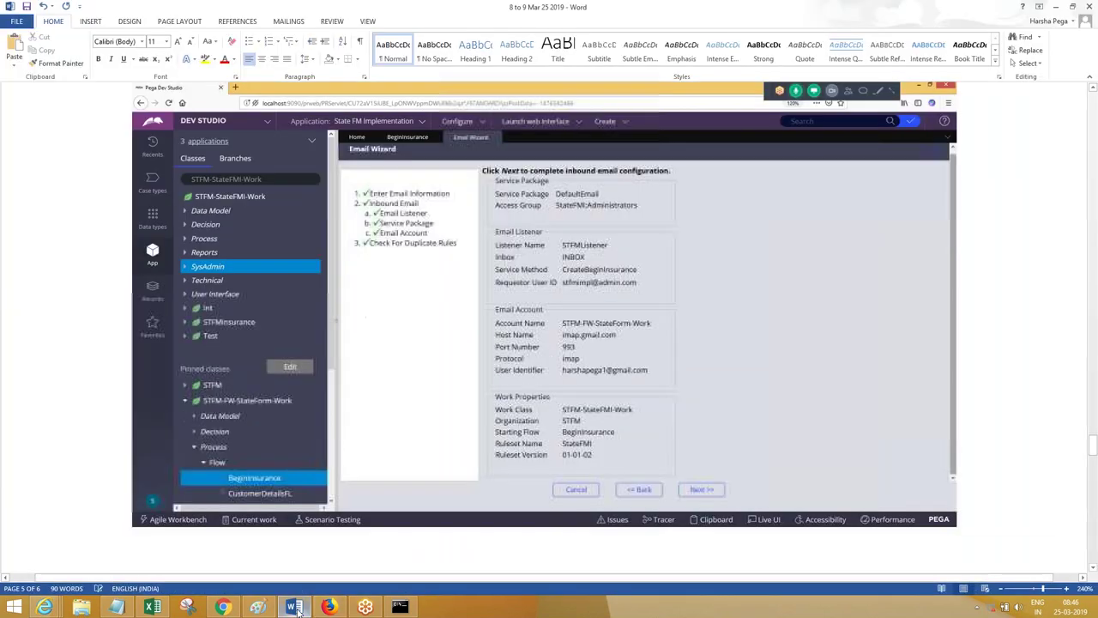
pyautogui.write('The above are the')
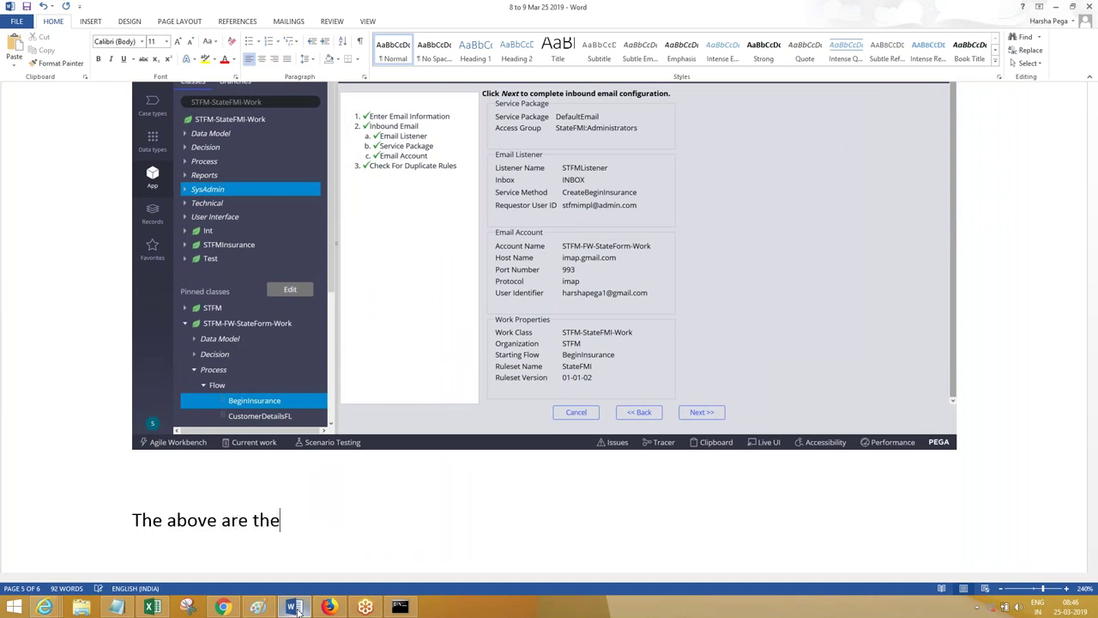
pyautogui.write(' rules that ')
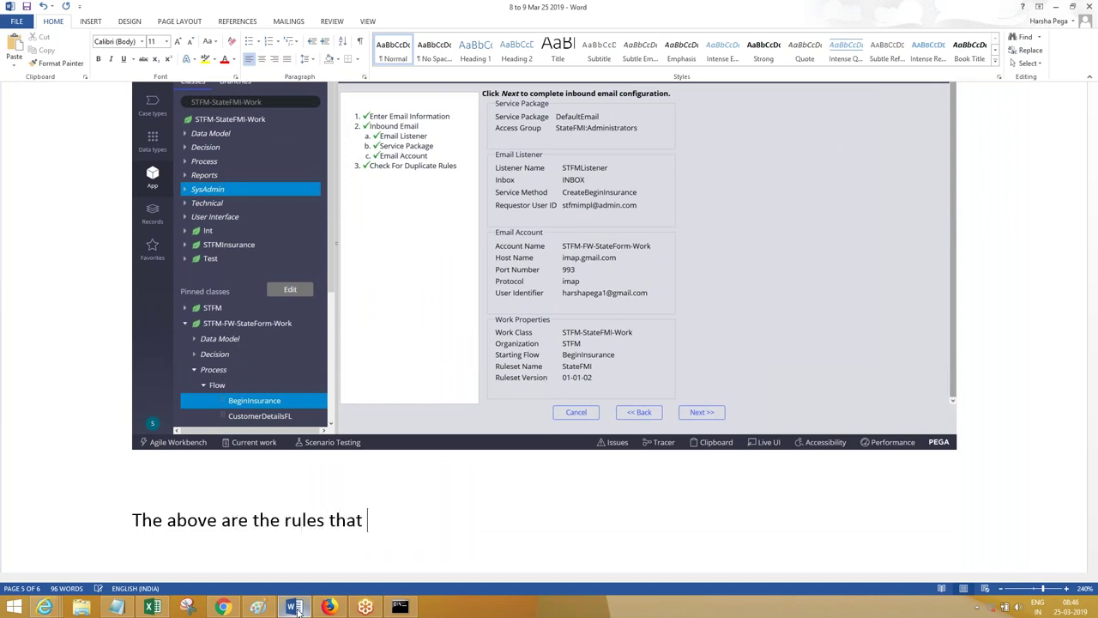
pyautogui.write('gets created.')
pyautogui.press('Return')
pyautogui.click(329, 606)
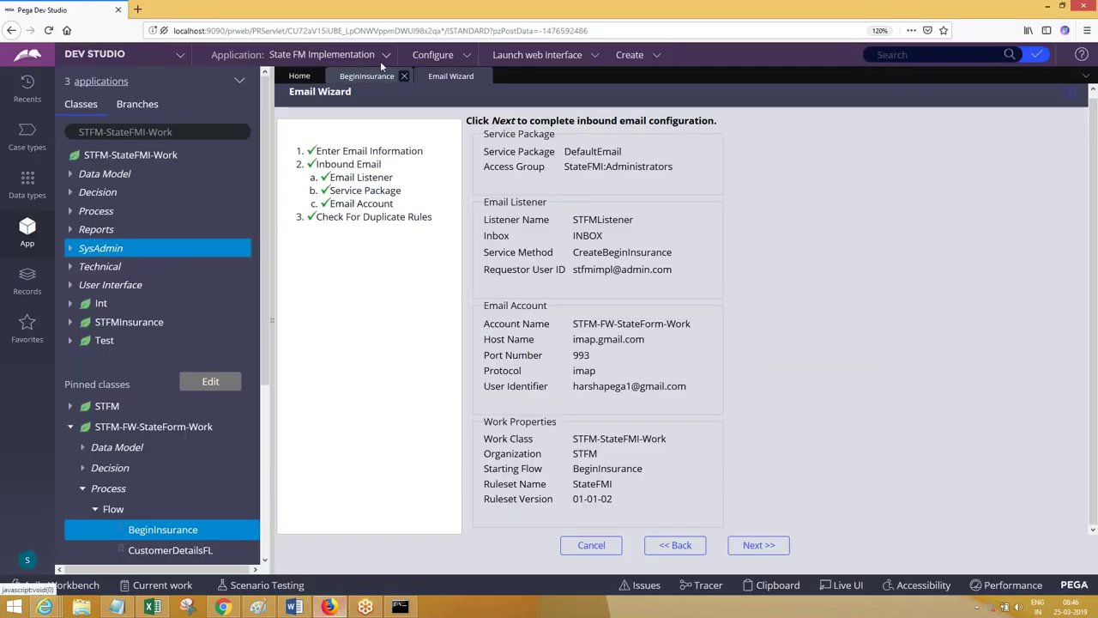
pyautogui.click(382, 76)
# Step: Check in the BeginInsurance flow with a comment, close its tab, and advance the Email Wizard with Next
pyautogui.click(818, 104)
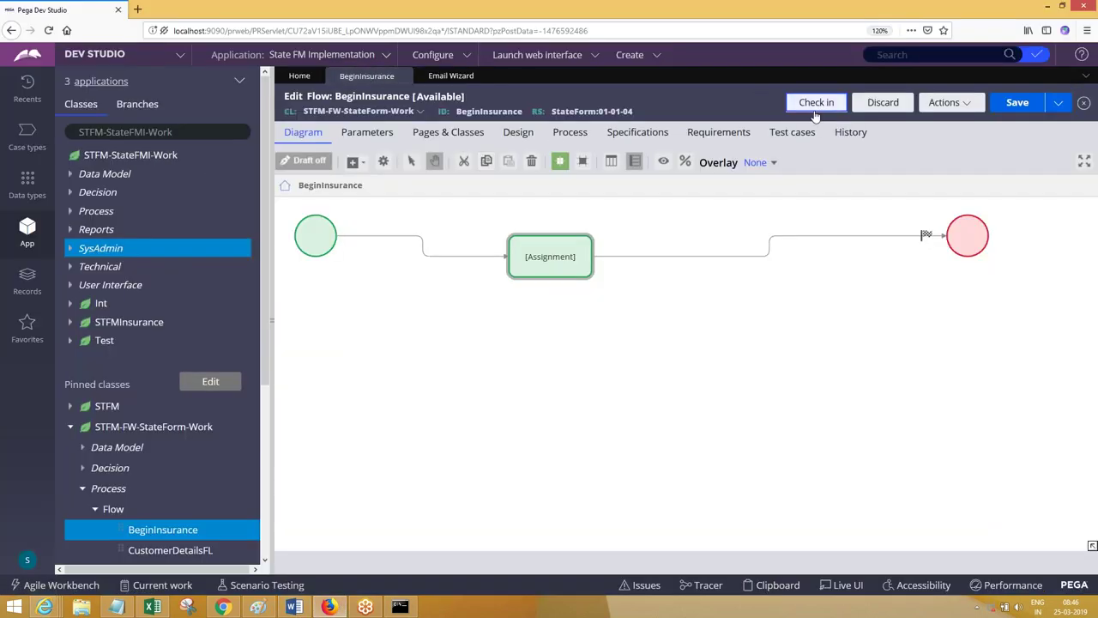
pyautogui.write('sdfds')
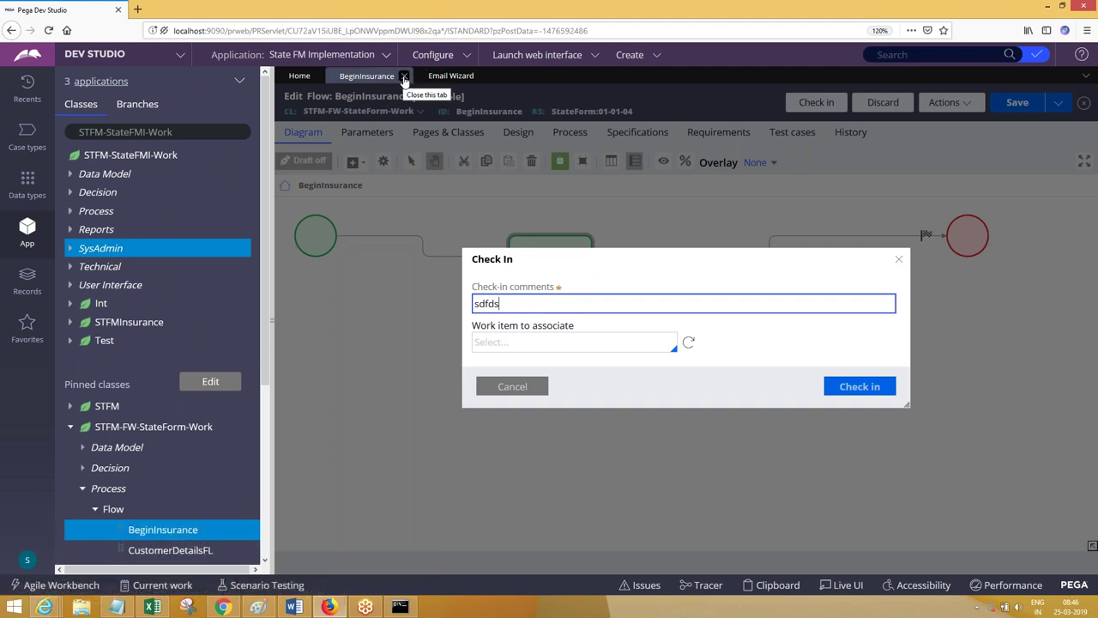
pyautogui.press('Return')
pyautogui.click(404, 76)
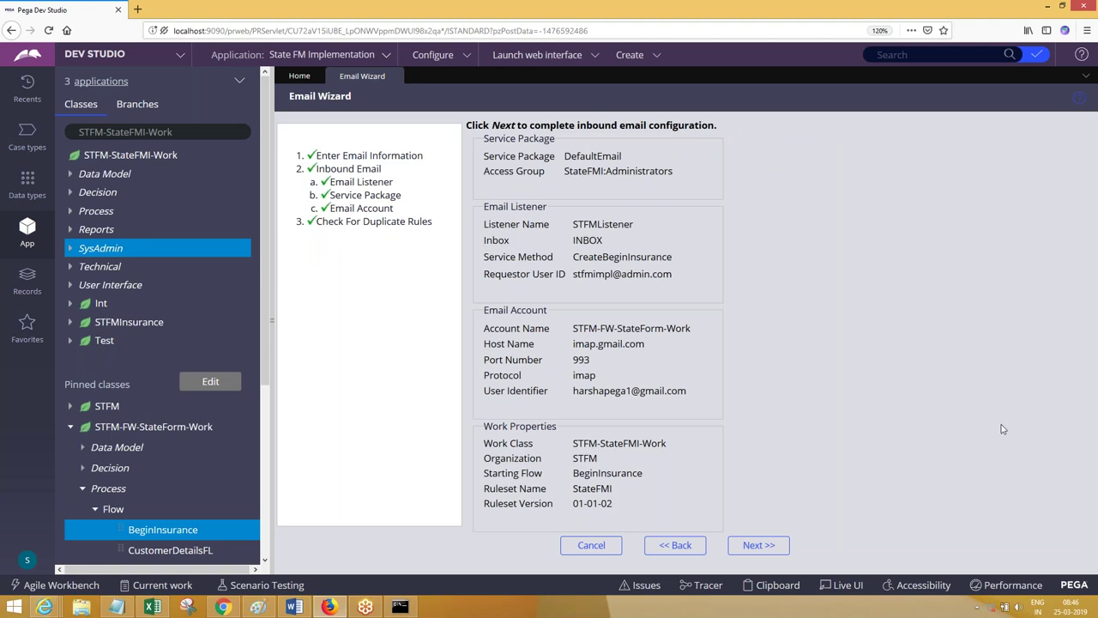
pyautogui.click(753, 545)
# Step: Add the note 'Click on DONE.' in Word below the completed wizard screenshot
pyautogui.click(294, 607)
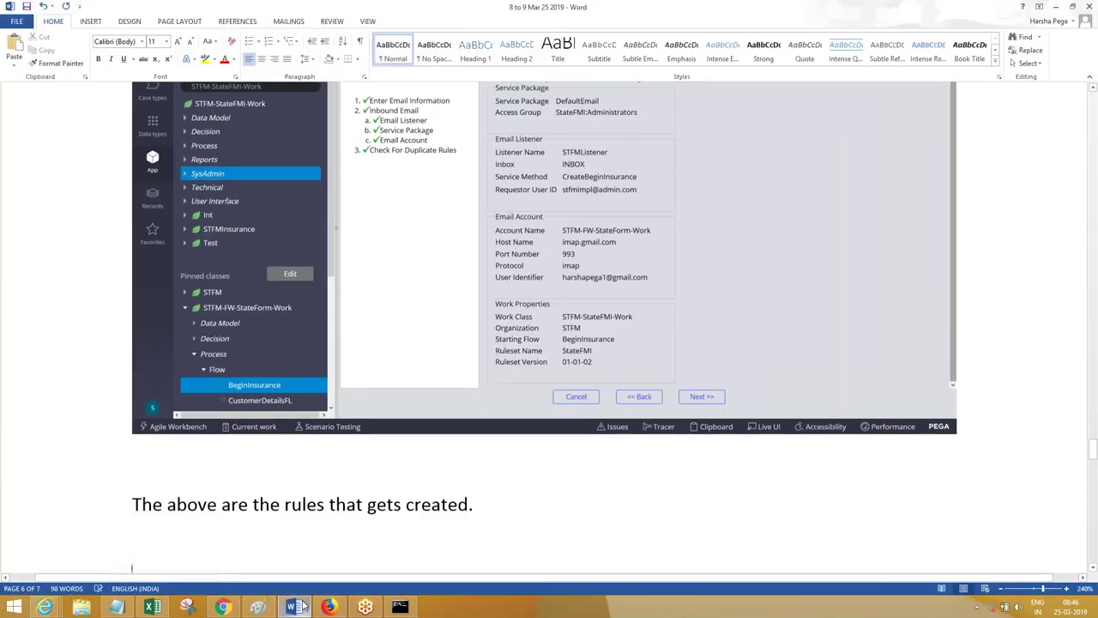
pyautogui.click(294, 607)
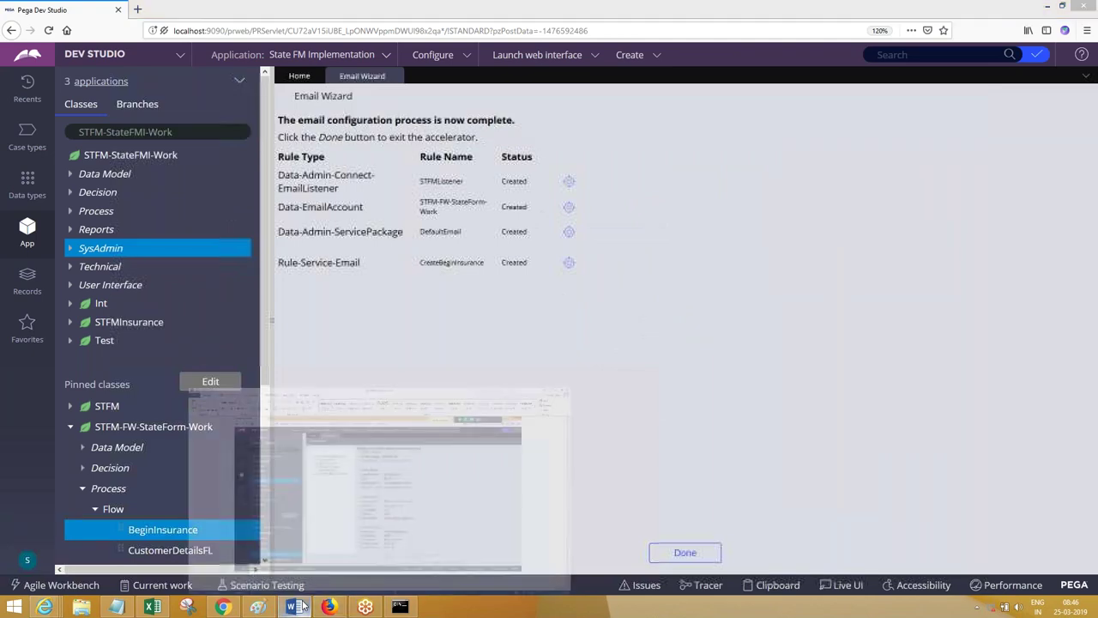
pyautogui.click(302, 607)
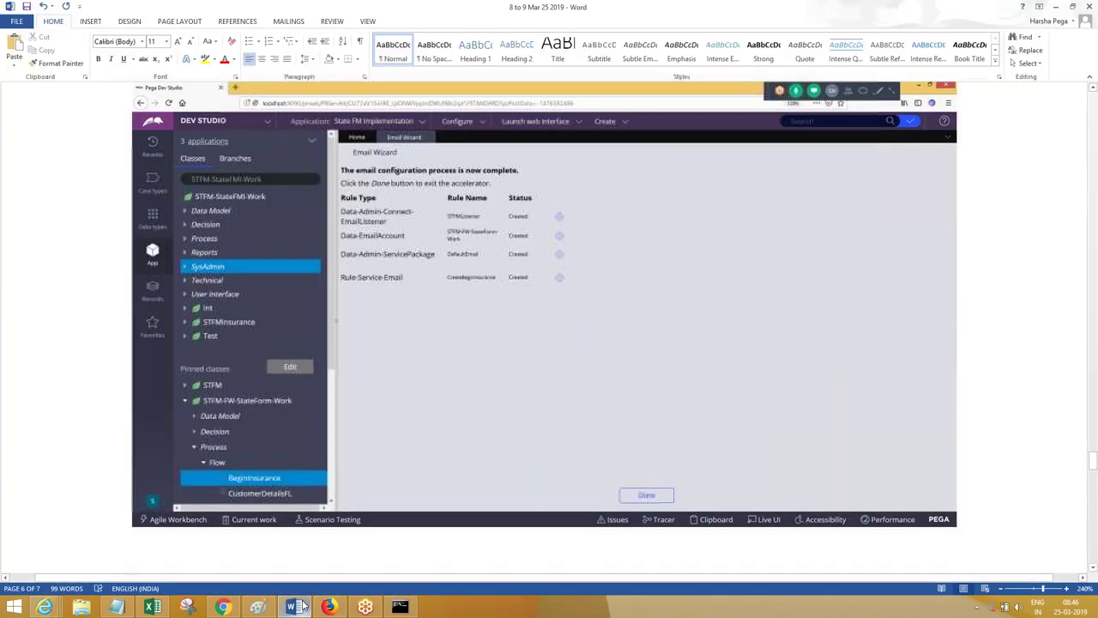
pyautogui.click(302, 606)
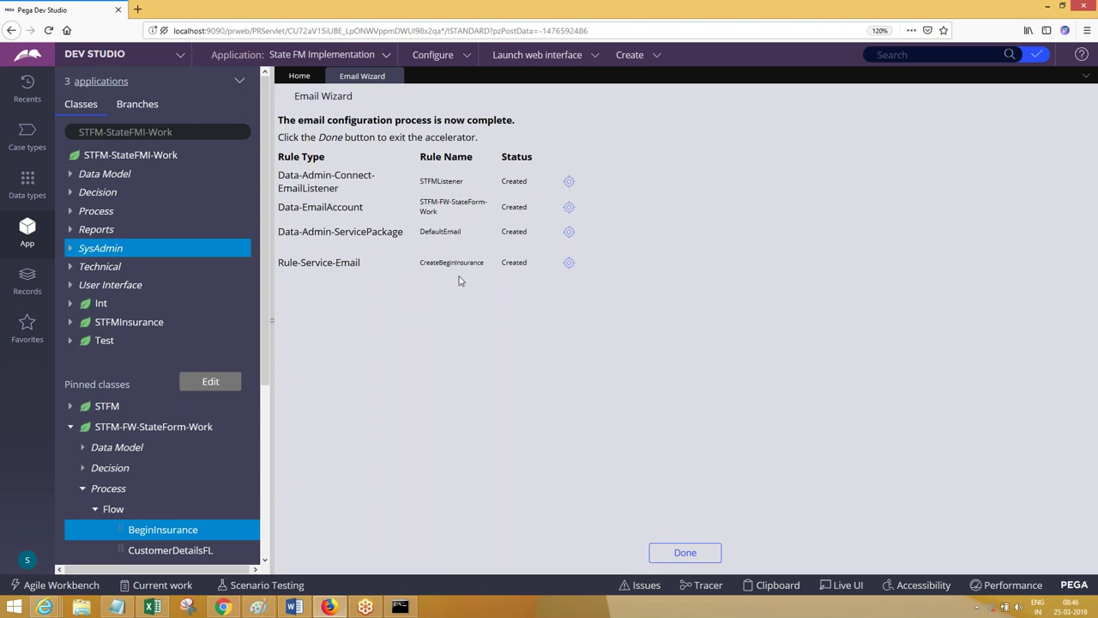
pyautogui.click(293, 607)
pyautogui.write('Click on DONE.')
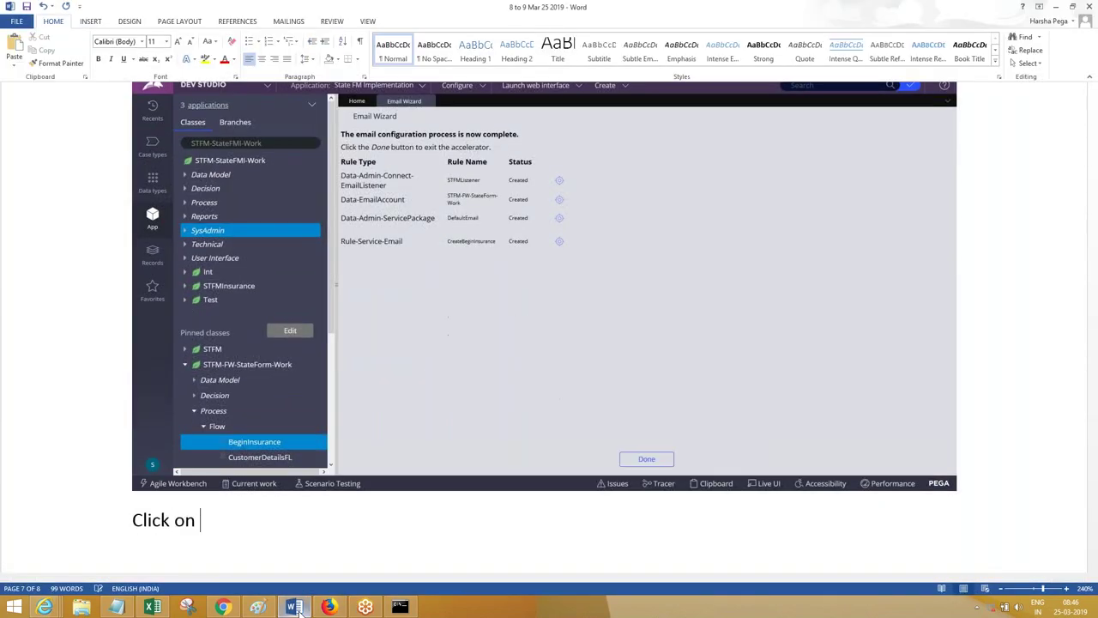
pyautogui.press('Return')
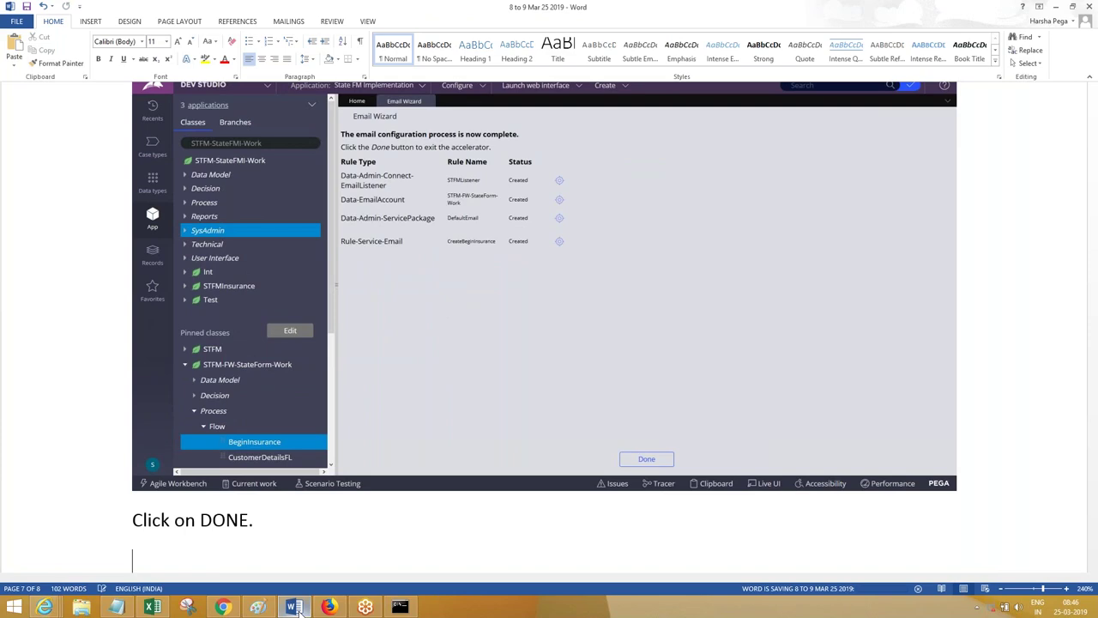
# Step: Finish the Email Wizard with Done, then paste the Home screenshot captioned 'Open the listener rules created.'
pyautogui.click(294, 607)
pyautogui.click(692, 553)
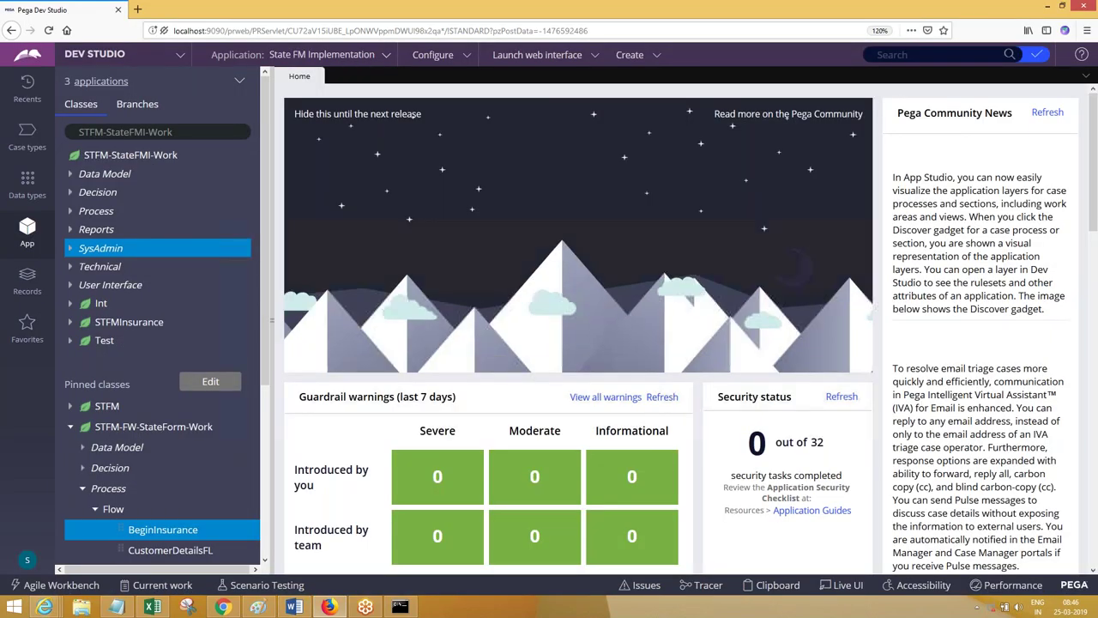
pyautogui.click(294, 607)
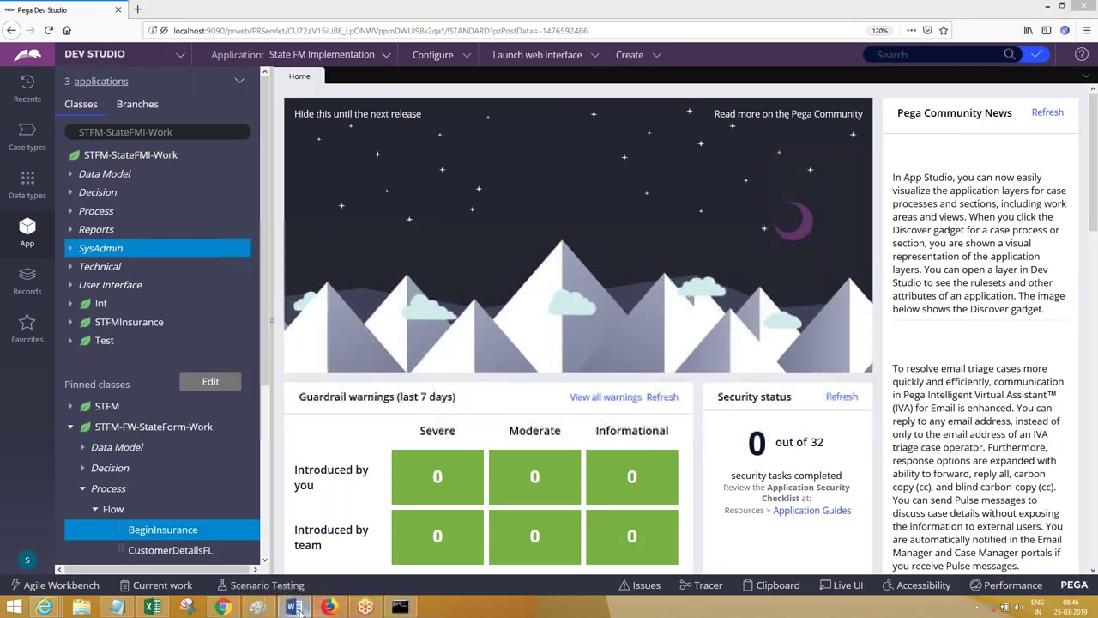
pyautogui.hotkey('ctrl', 'v')
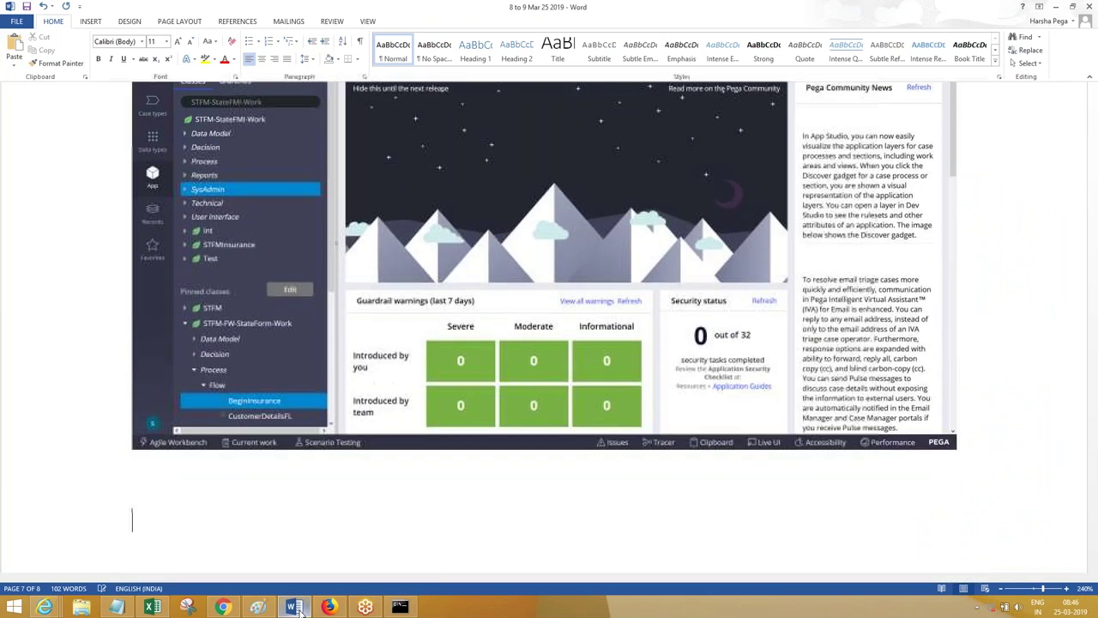
pyautogui.write('Open the listener rules created')
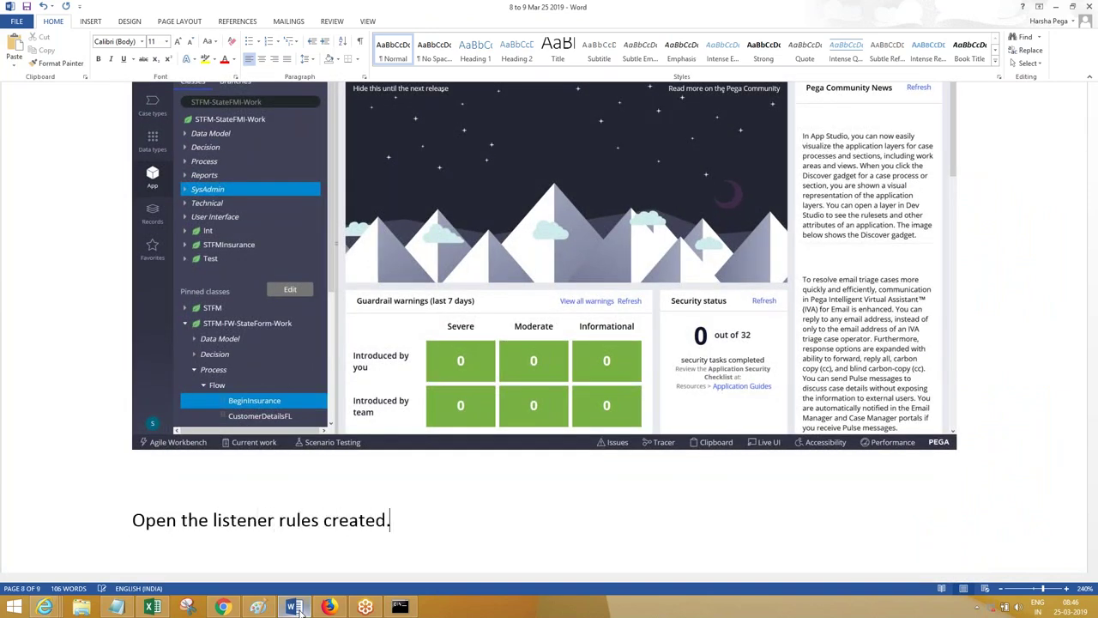
pyautogui.write('.')
pyautogui.click(328, 606)
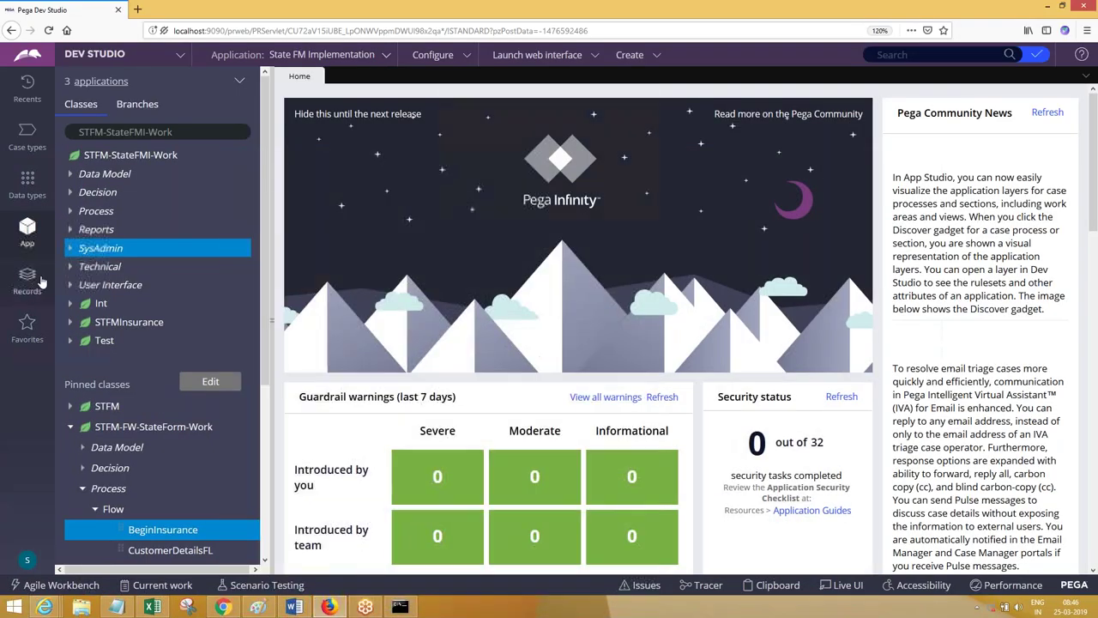
# Step: List the Integration-Resources Email Listener records and open the STFMListener rule
pyautogui.click(27, 279)
pyautogui.click(72, 191)
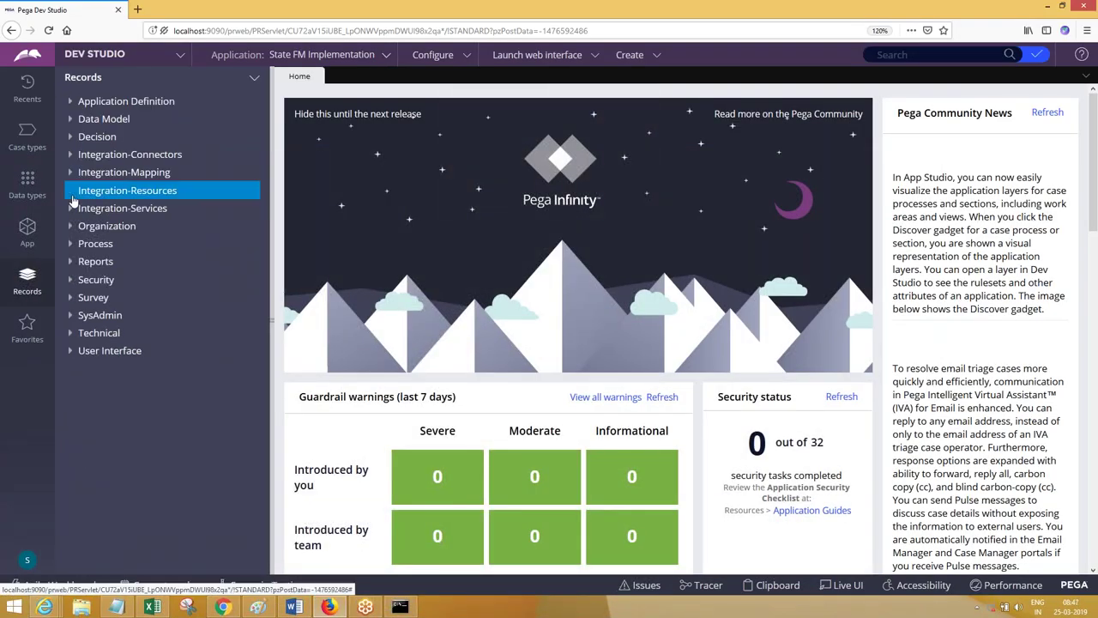
pyautogui.click(120, 262)
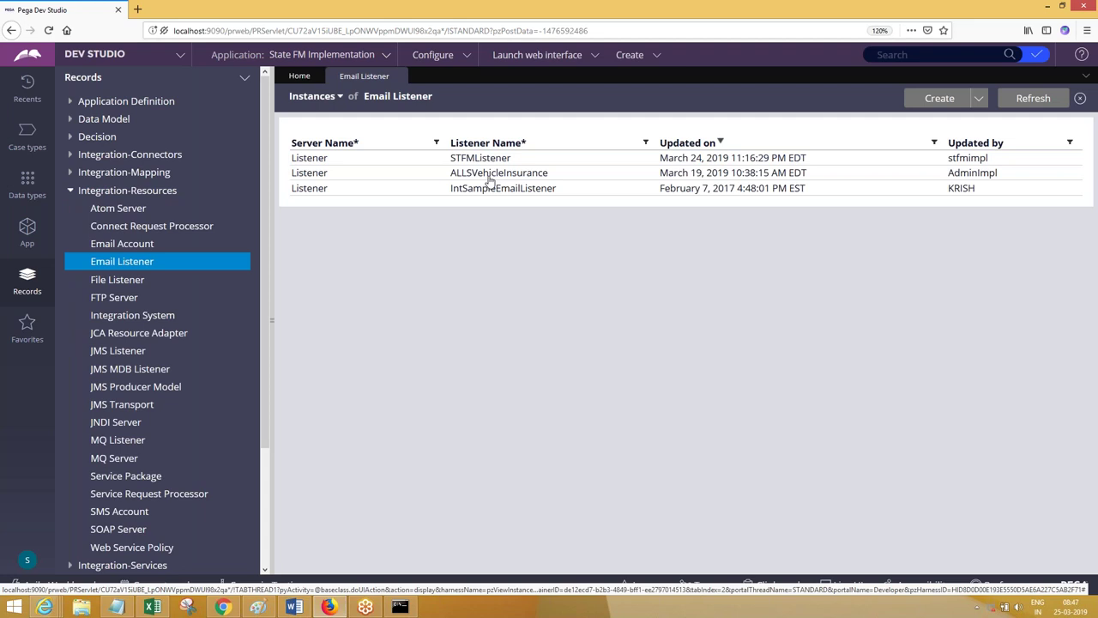
pyautogui.click(490, 175)
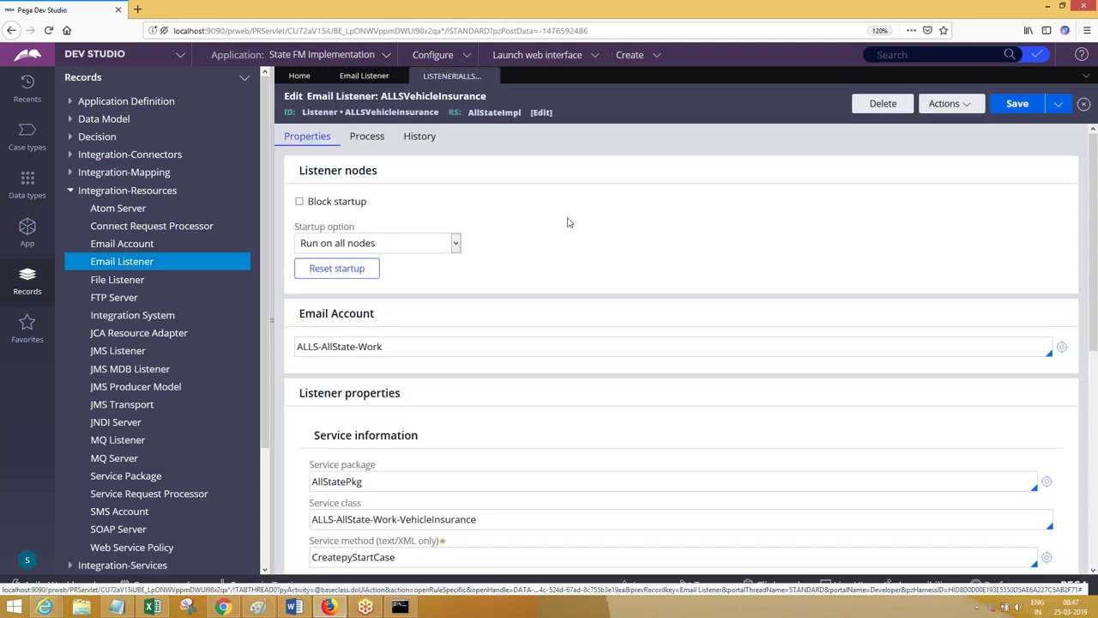
pyautogui.click(491, 75)
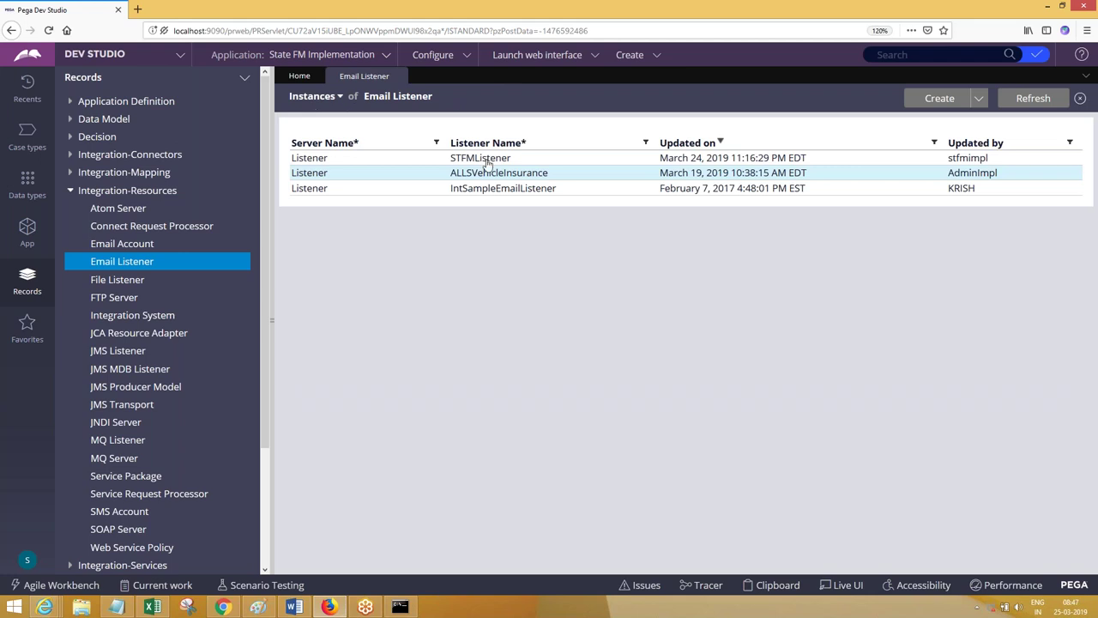
pyautogui.click(489, 166)
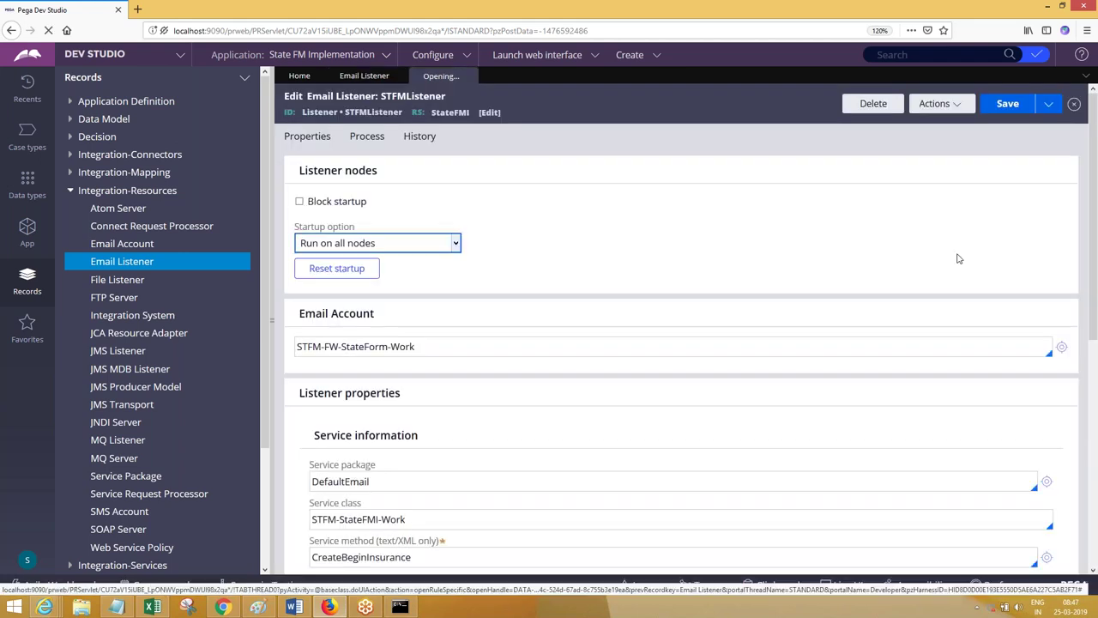
pyautogui.scroll(-1, 1095, 273)
pyautogui.scroll(1, 1089, 249)
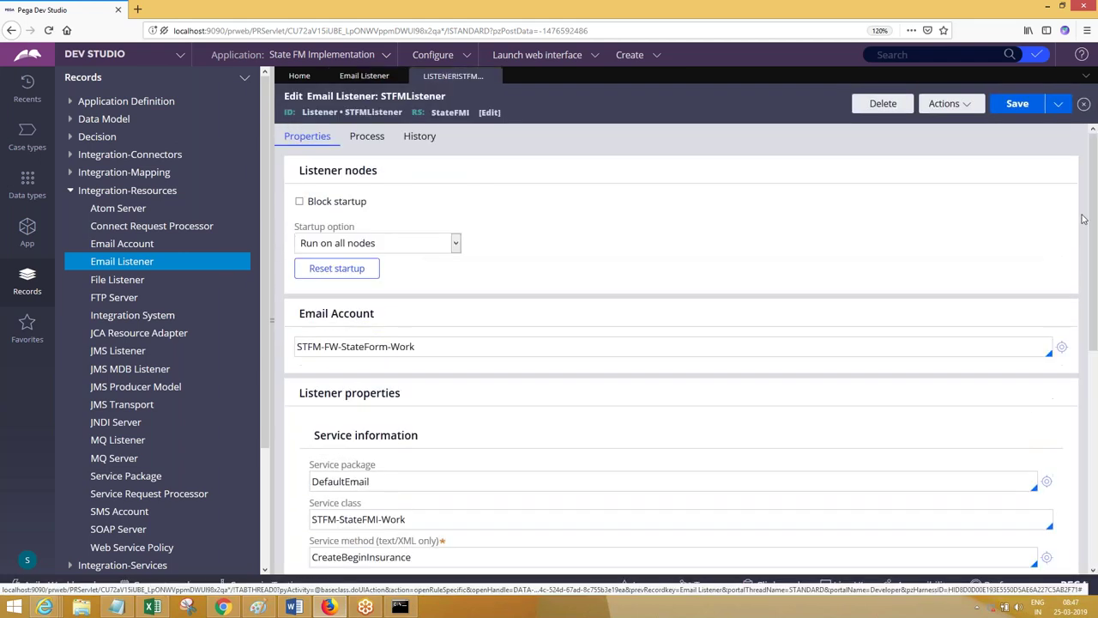
pyautogui.click(302, 608)
pyautogui.hotkey('ctrl', 'v')
pyautogui.hotkey('alt', 'Tab')
pyautogui.scroll(-1, 1096, 364)
pyautogui.scroll(-5, 1096, 365)
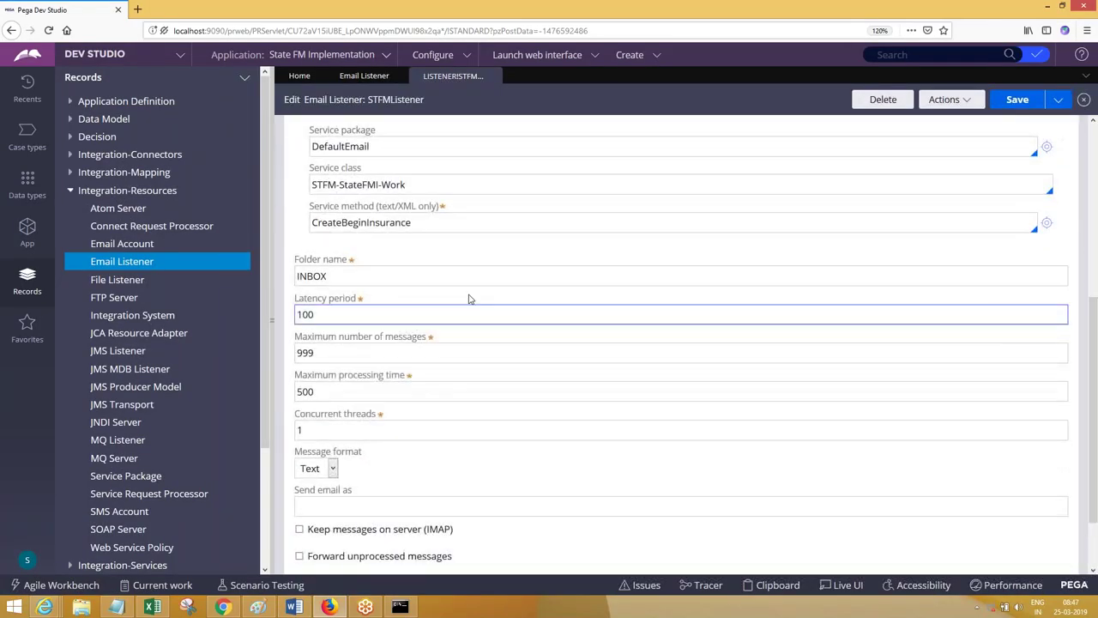
pyautogui.doubleClick(405, 280)
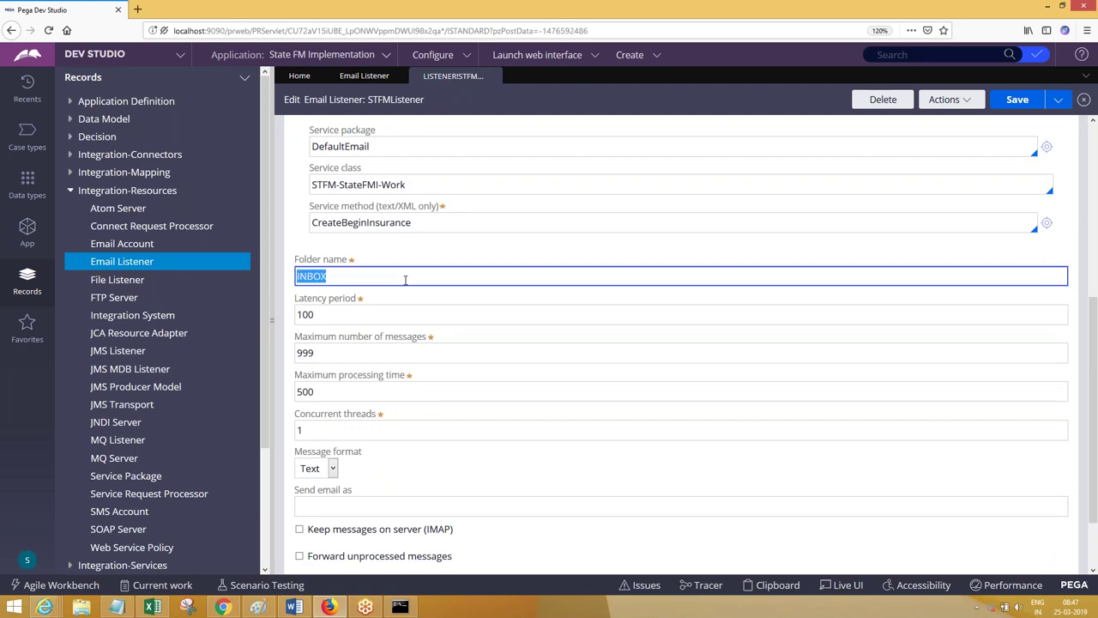
pyautogui.click(294, 607)
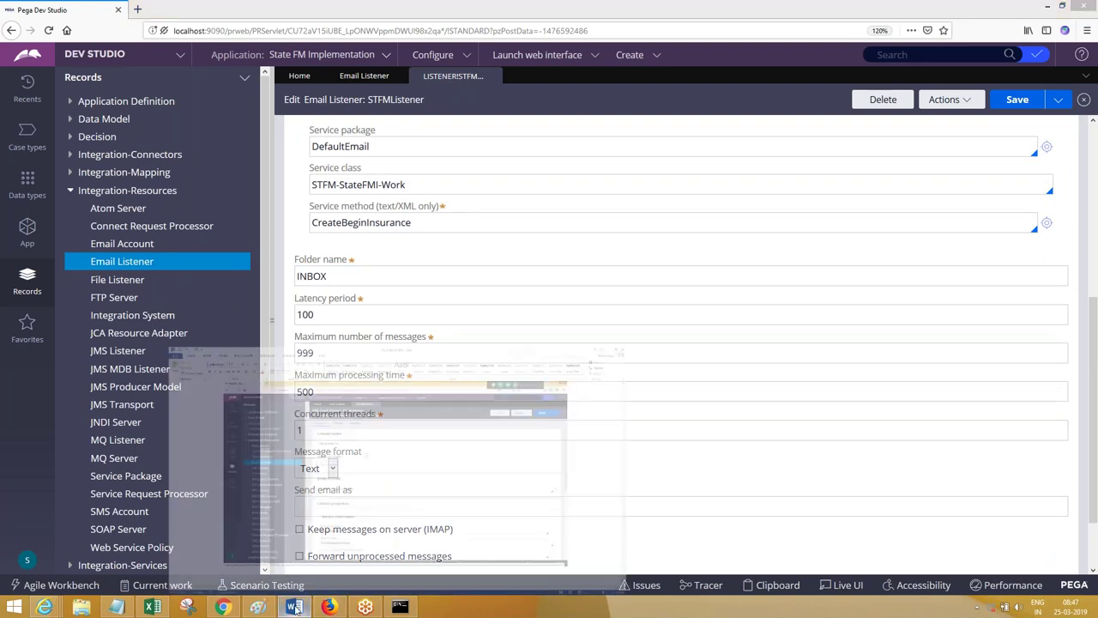
pyautogui.scroll(-1, 740, 409)
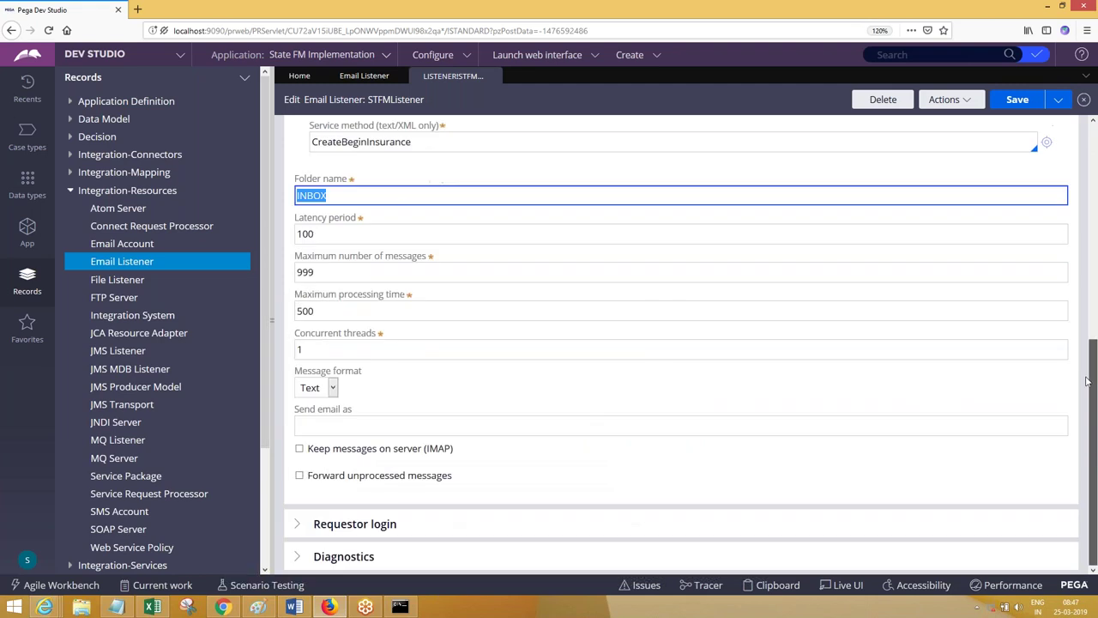
pyautogui.scroll(3, 1069, 285)
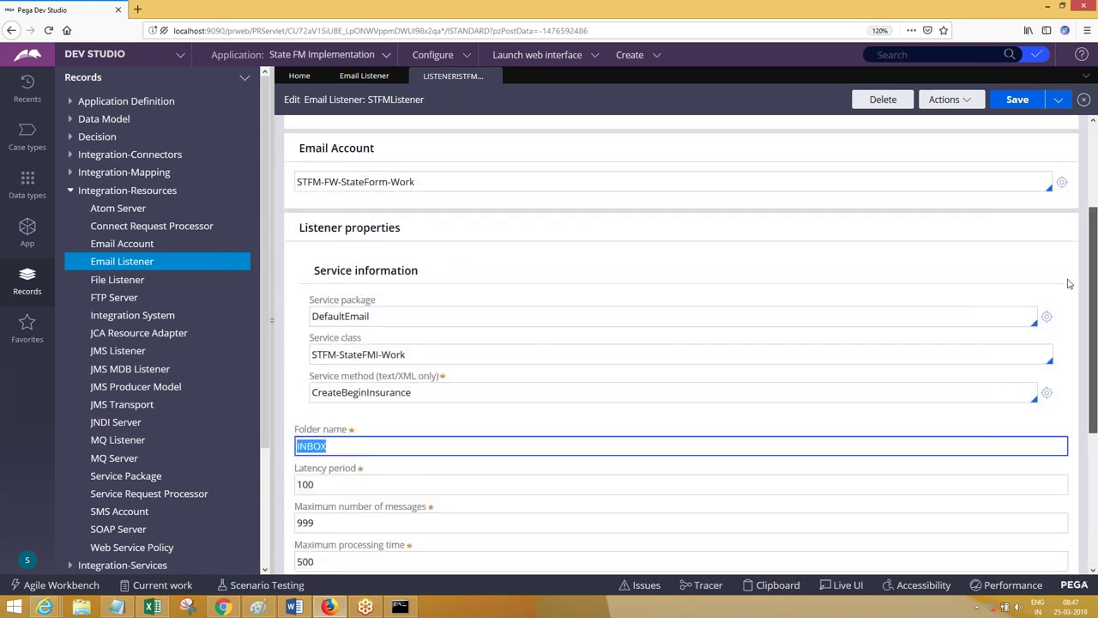
pyautogui.scroll(3, 1069, 281)
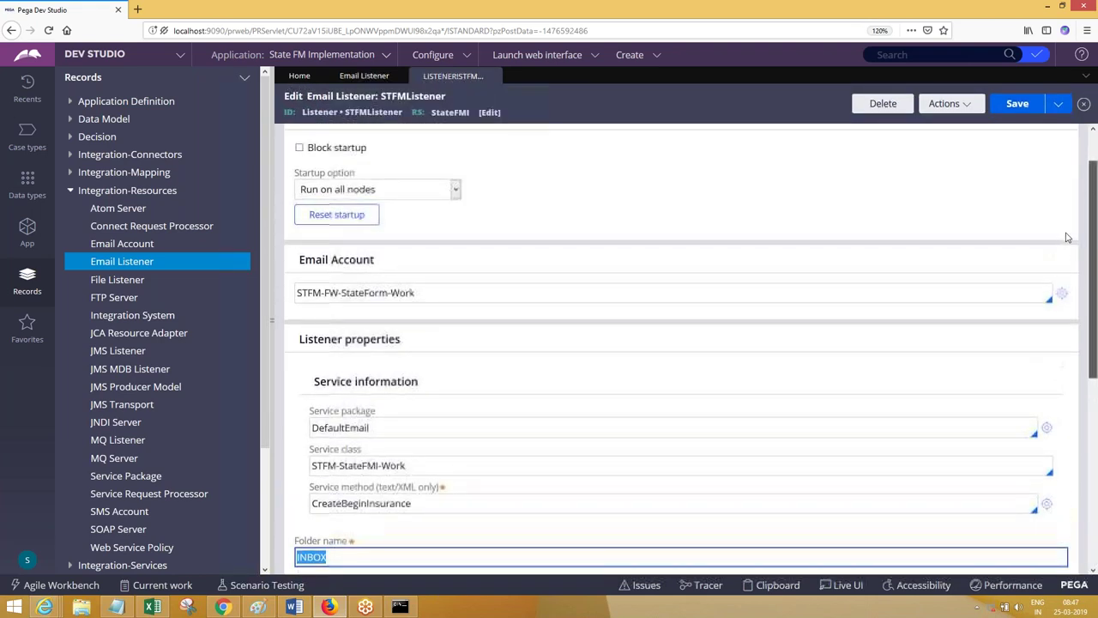
pyautogui.moveTo(1094, 221); pyautogui.dragTo(1066, 177)
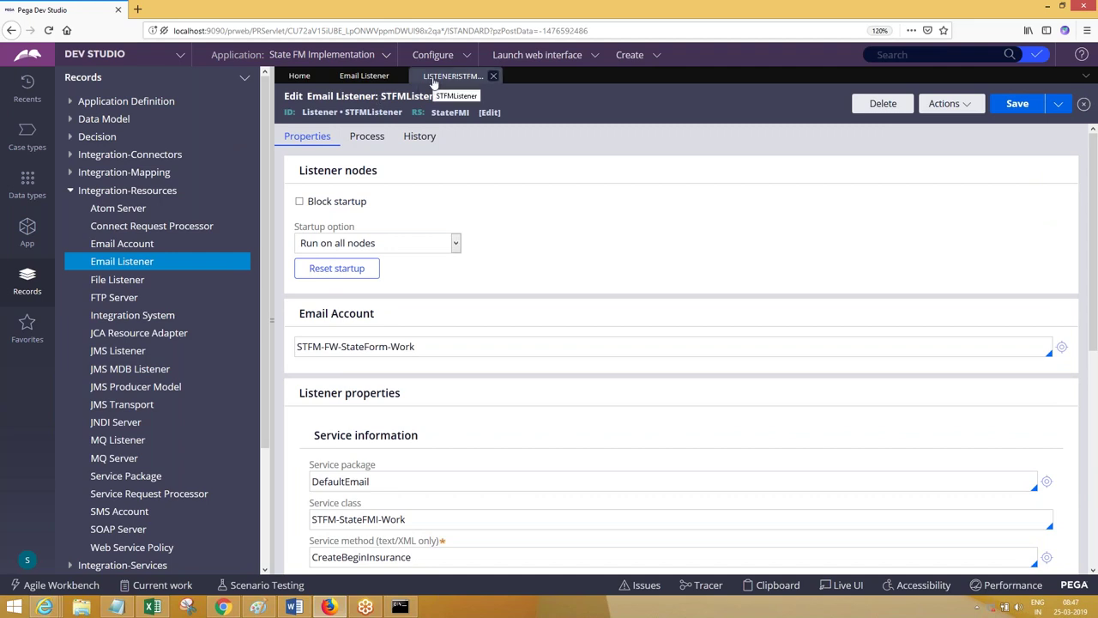
pyautogui.click(345, 81)
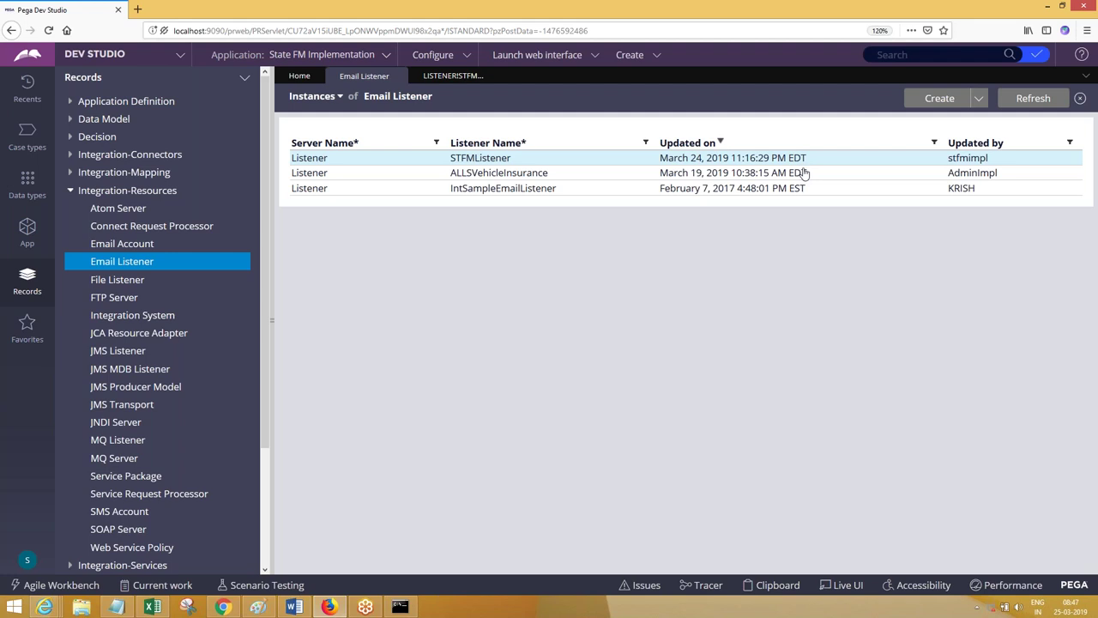
pyautogui.click(441, 77)
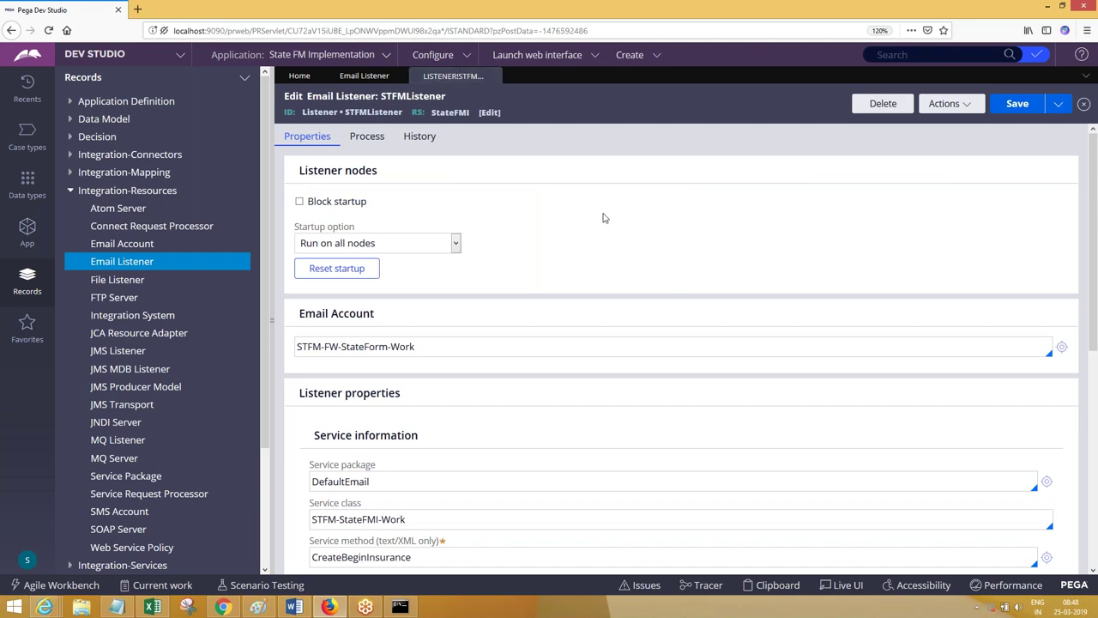
# Step: Show STFMListener's Process tab with read criteria and data options, then glance at the Gmail inbox
pyautogui.click(387, 141)
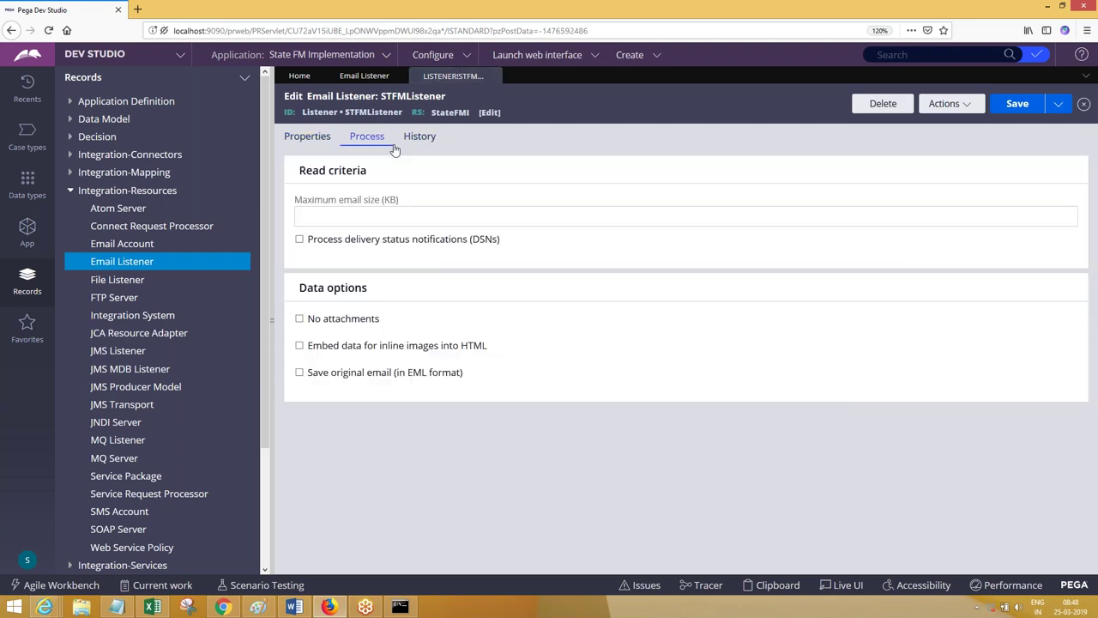
pyautogui.click(309, 150)
pyautogui.moveTo(347, 138); pyautogui.dragTo(564, 272)
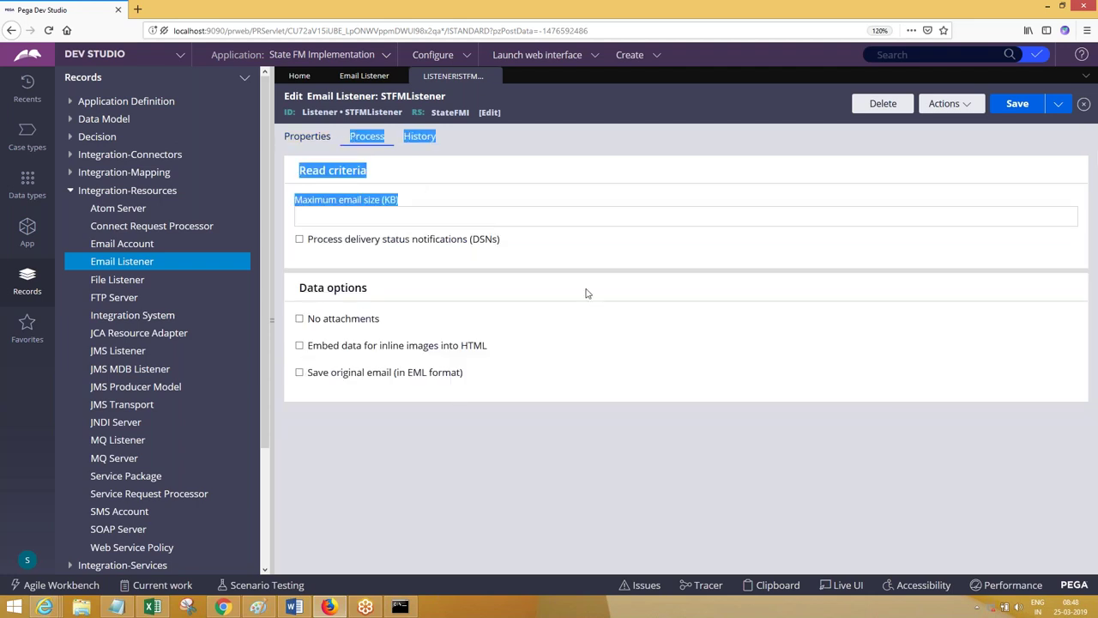
pyautogui.click(587, 293)
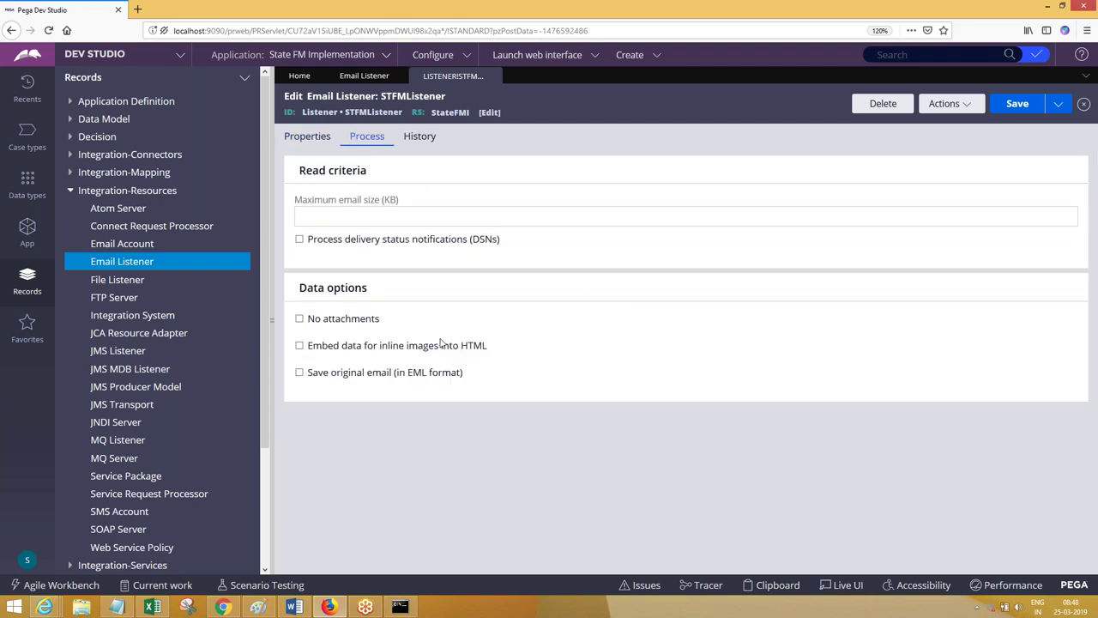
pyautogui.click(330, 606)
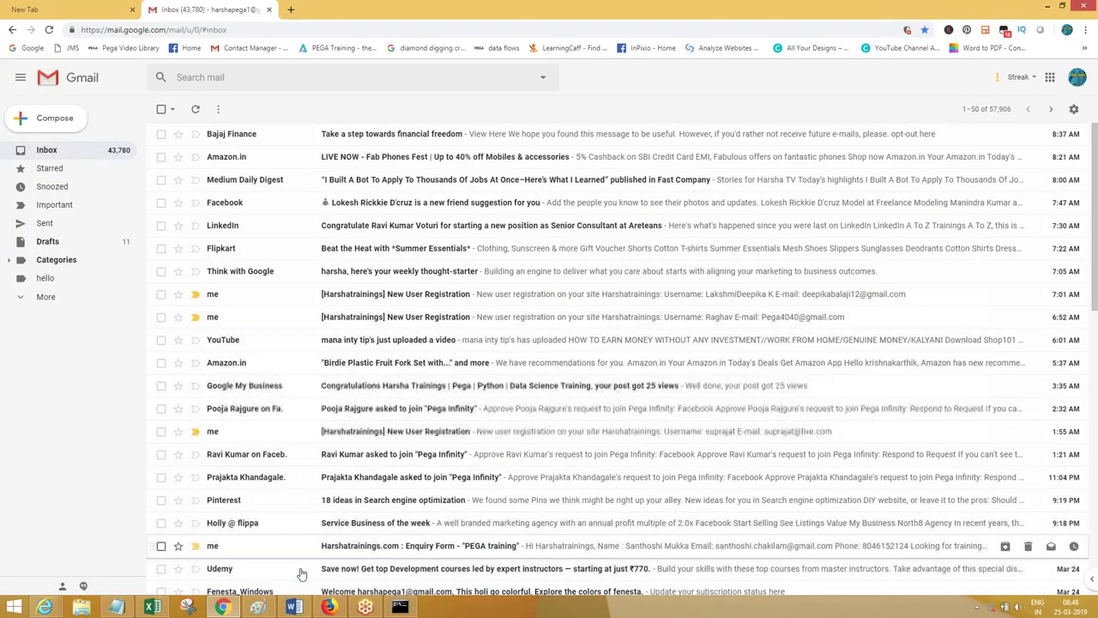
pyautogui.click(329, 607)
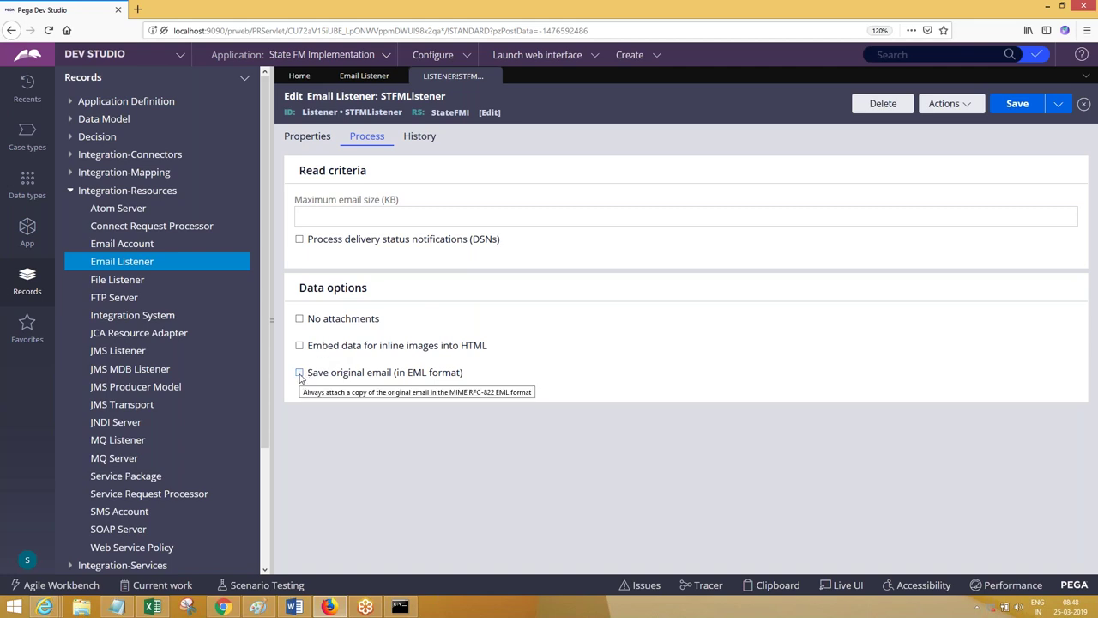
# Step: Enable 'Save original email (in EML format)' on the listener and paste its screenshot into Word
pyautogui.click(300, 374)
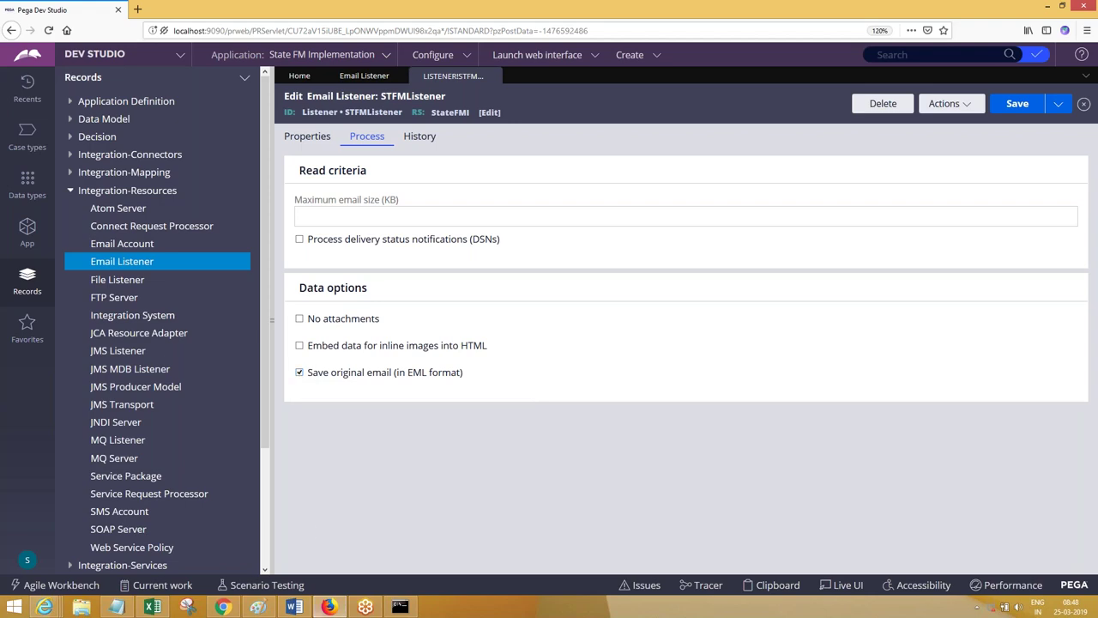
pyautogui.click(295, 606)
pyautogui.hotkey('ctrl', 'v')
# Step: Below the screenshot, write 'Selecting above option will save the original email as an attachment to WO.'
pyautogui.press('Return')
pyautogui.write('Selecting above op')
pyautogui.write('tion will')
pyautogui.write(' save the orgi')
pyautogui.write('nca')
pyautogui.press('BackSpace')
pyautogui.press('BackSpace')
pyautogui.write('a')
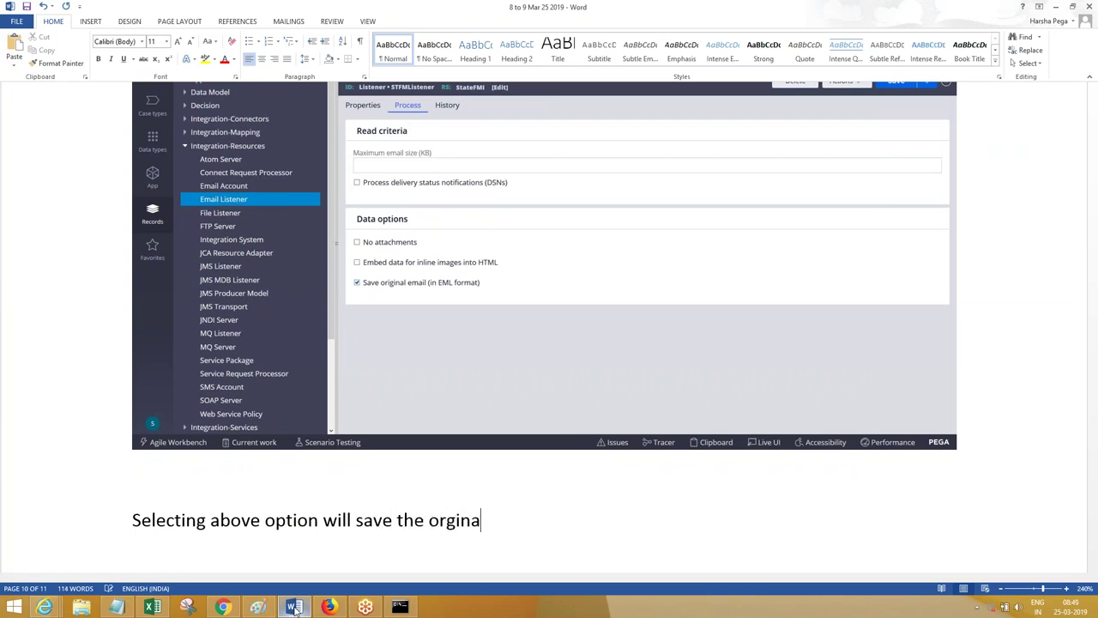
pyautogui.write('l email as a')
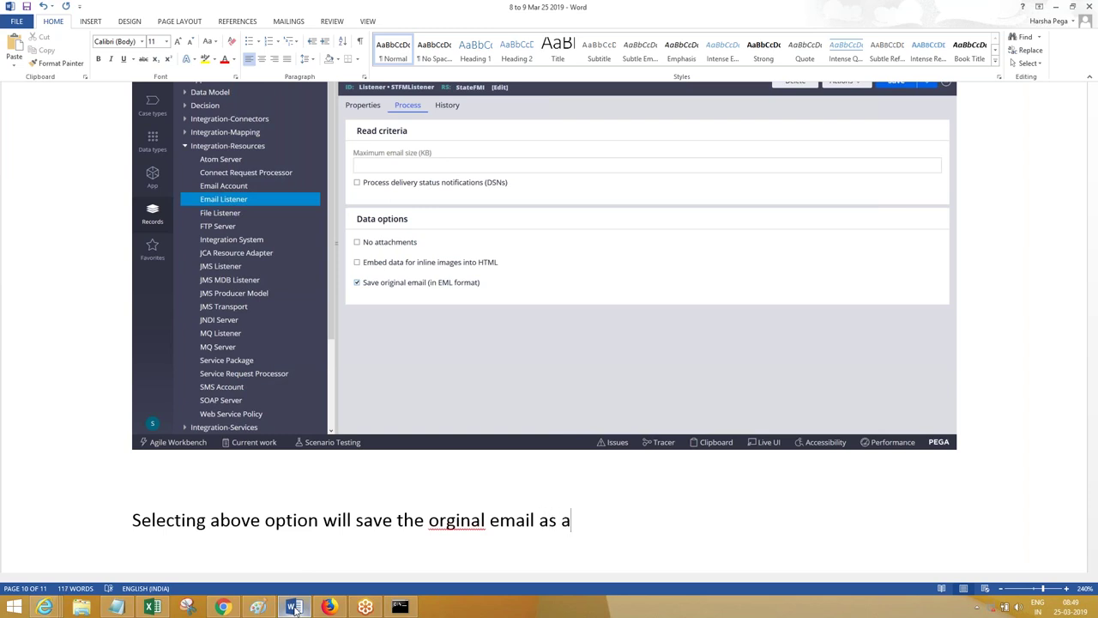
pyautogui.write('n attachment to WO.')
pyautogui.press('Return')
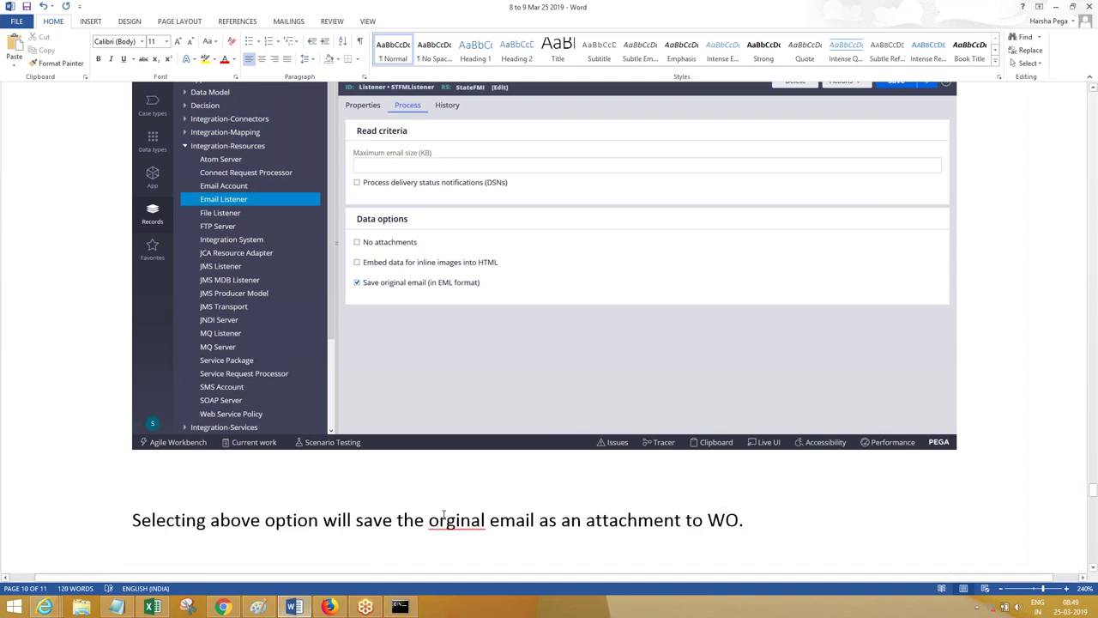
pyautogui.click(445, 515)
pyautogui.write('i')
pyautogui.click(792, 512)
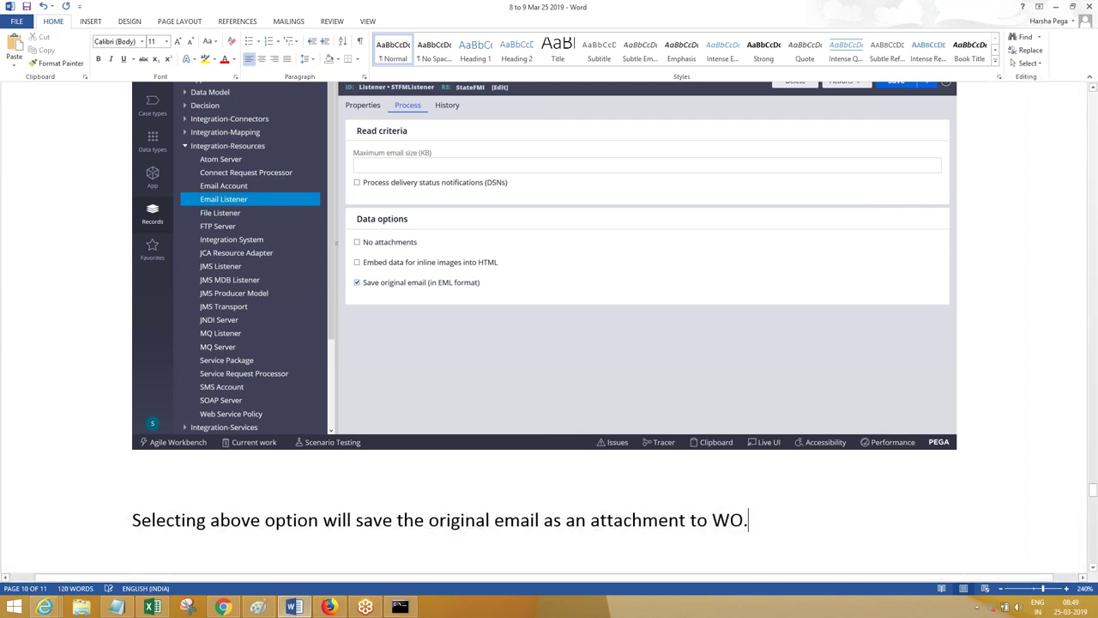
pyautogui.press('Down')
pyautogui.scroll(-1, 549, 326)
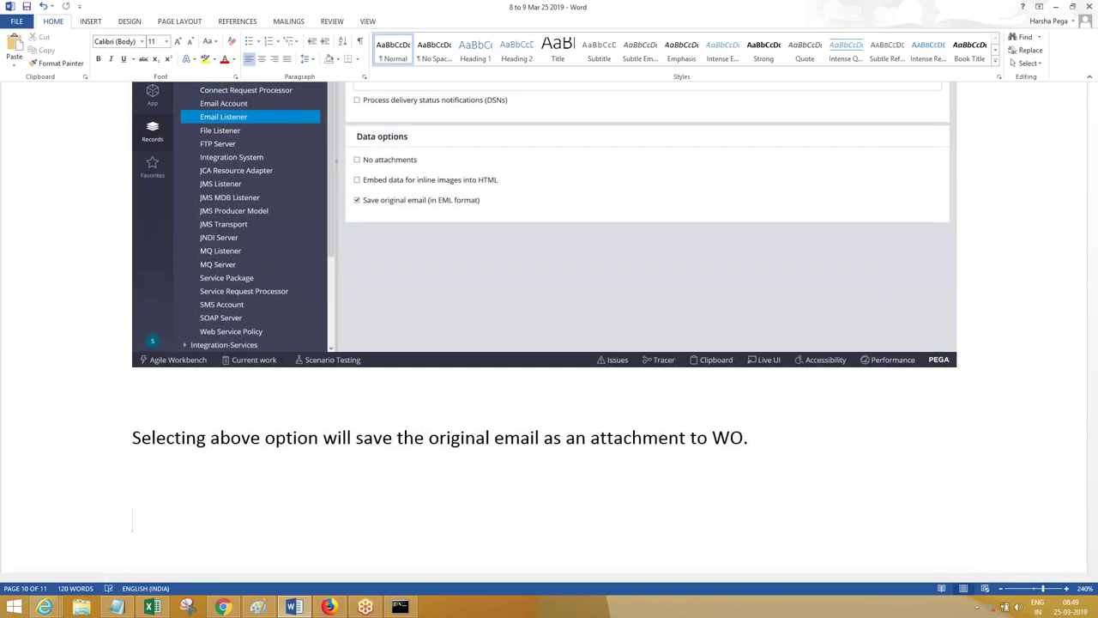
pyautogui.click(294, 607)
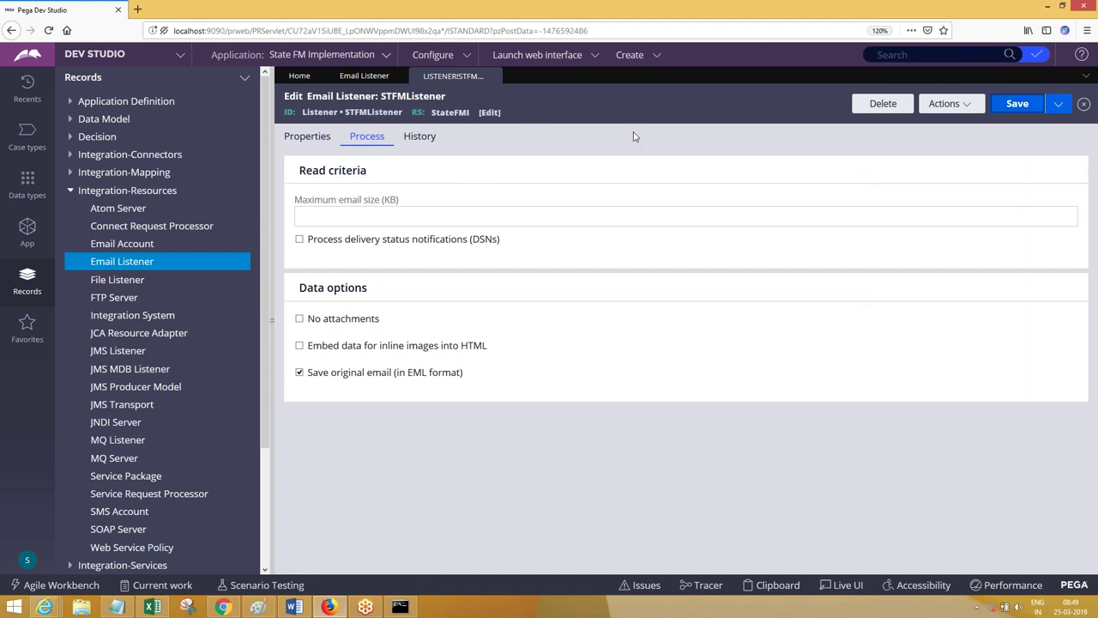
# Step: List the Service Email rules from the Integration-Services records group
pyautogui.click(71, 191)
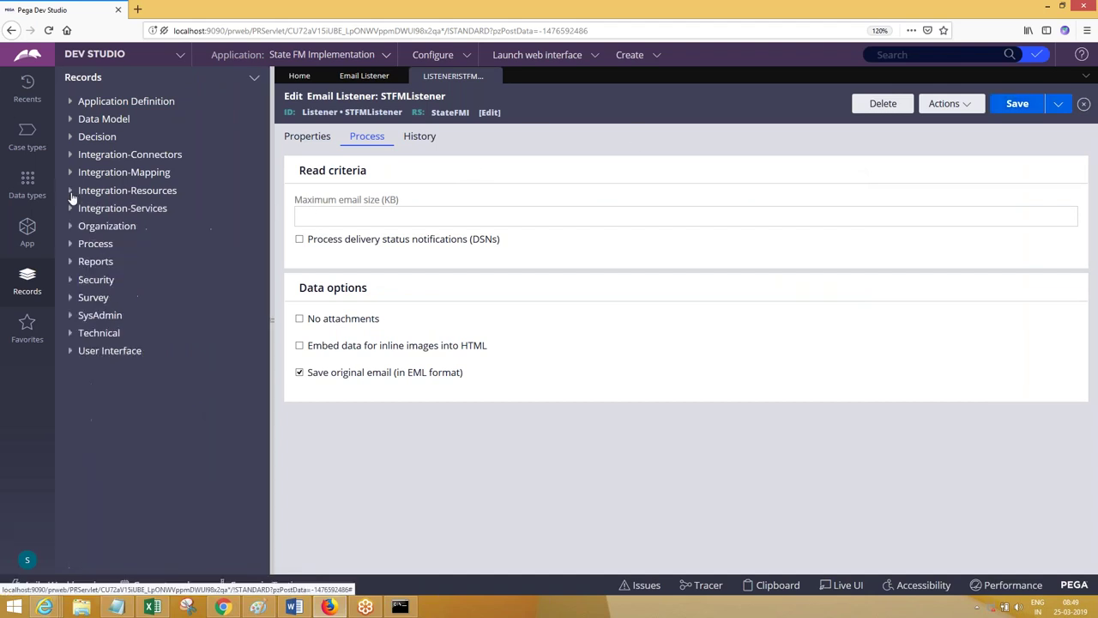
pyautogui.click(71, 210)
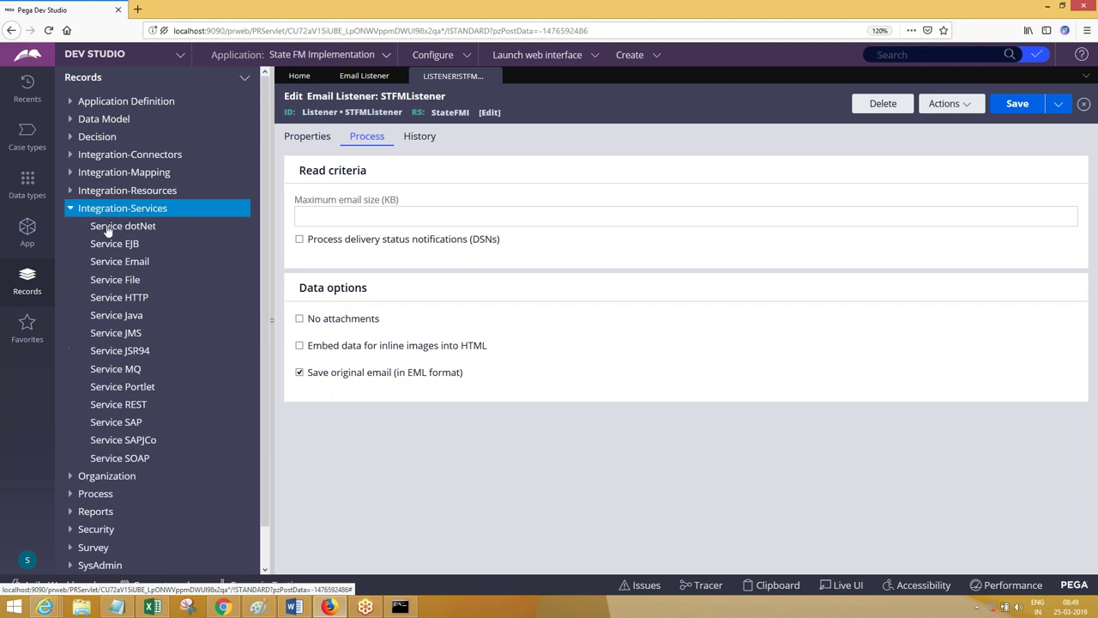
pyautogui.click(124, 264)
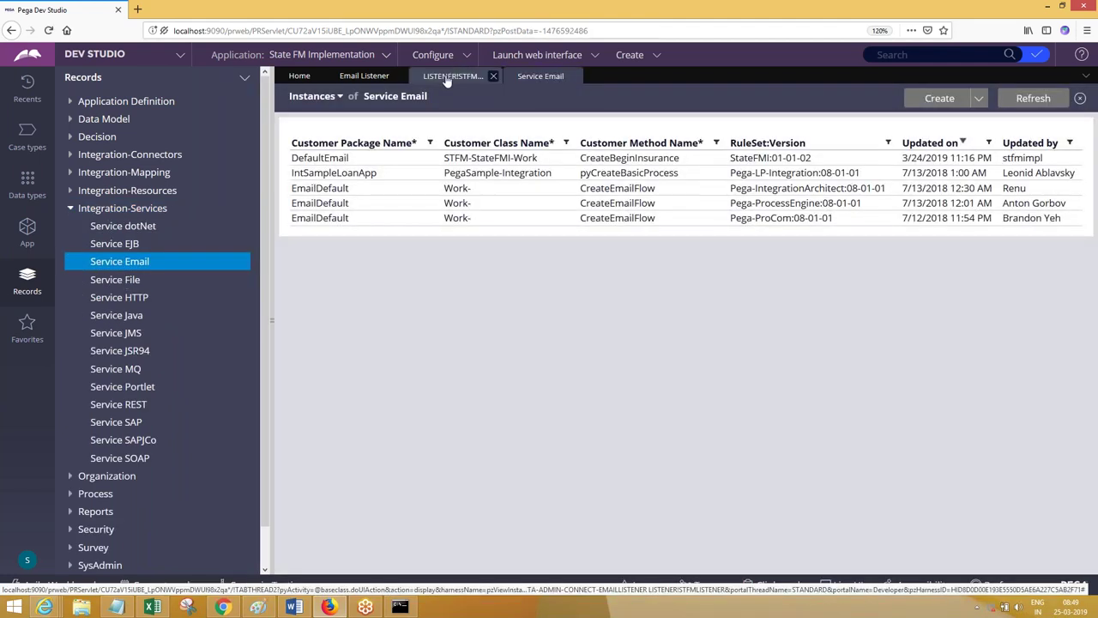
# Step: Review the STFMListener Properties tab, including its requestor login details
pyautogui.click(446, 77)
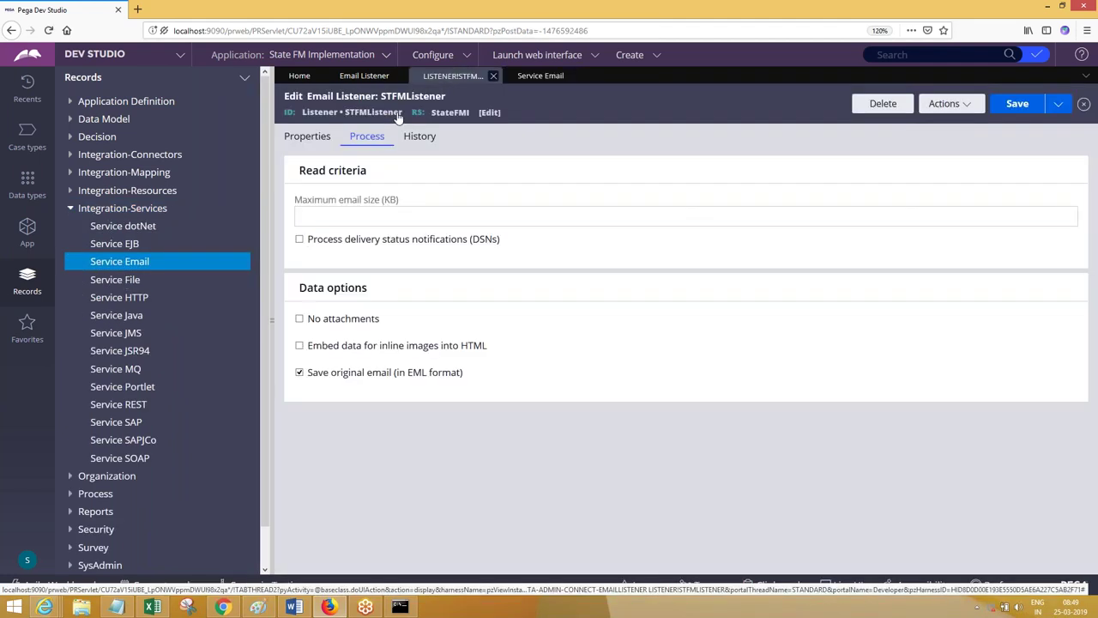
pyautogui.click(307, 135)
pyautogui.scroll(-5, 1096, 193)
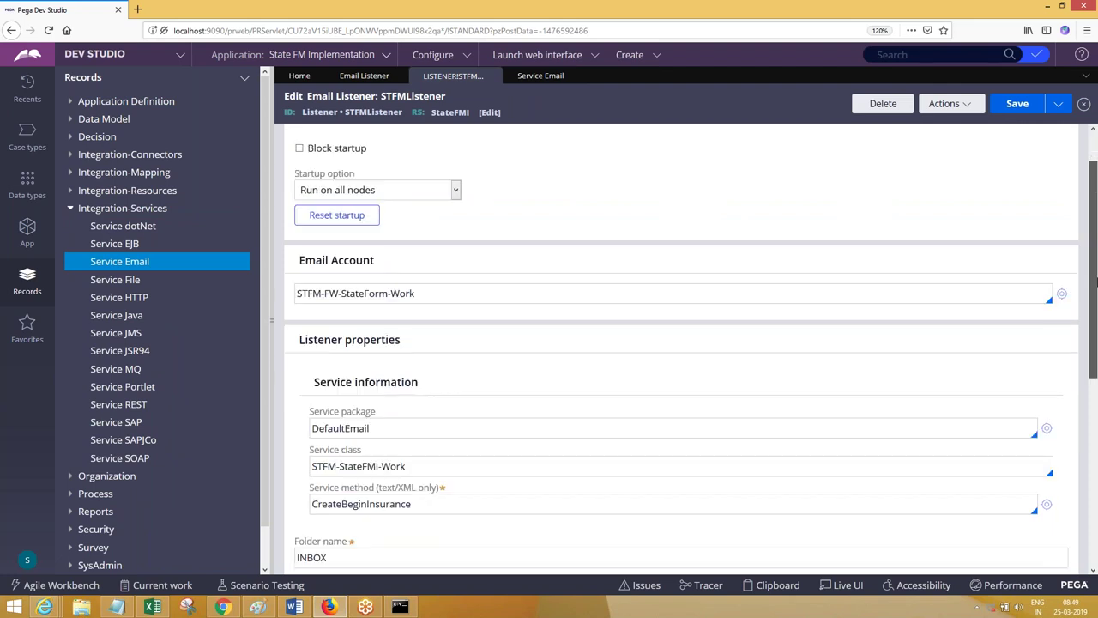
pyautogui.click(352, 523)
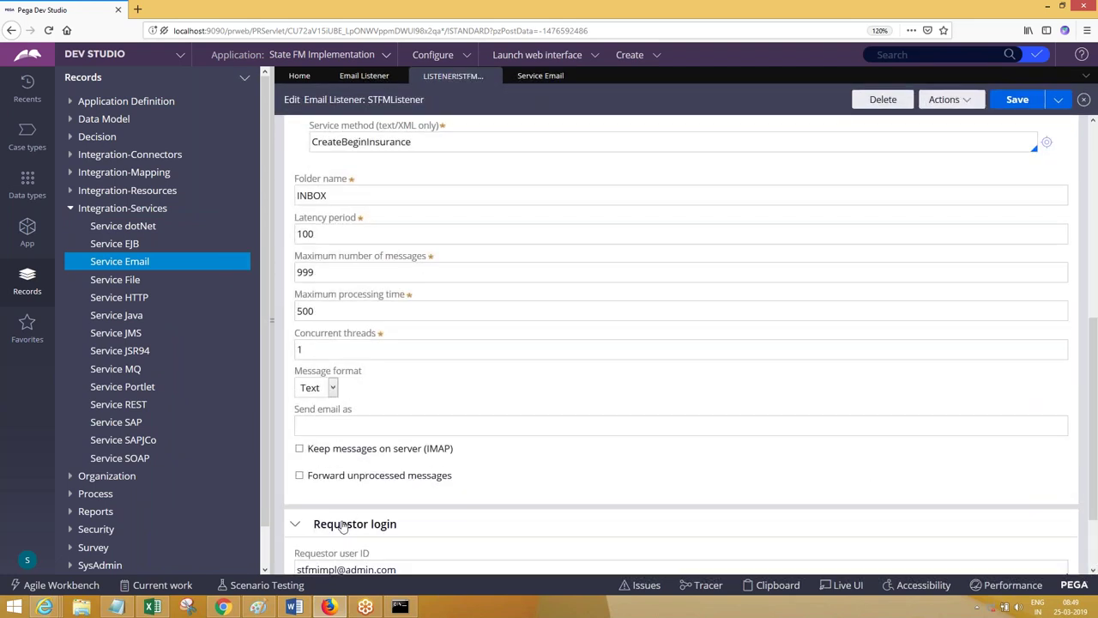
pyautogui.scroll(-2, 1095, 480)
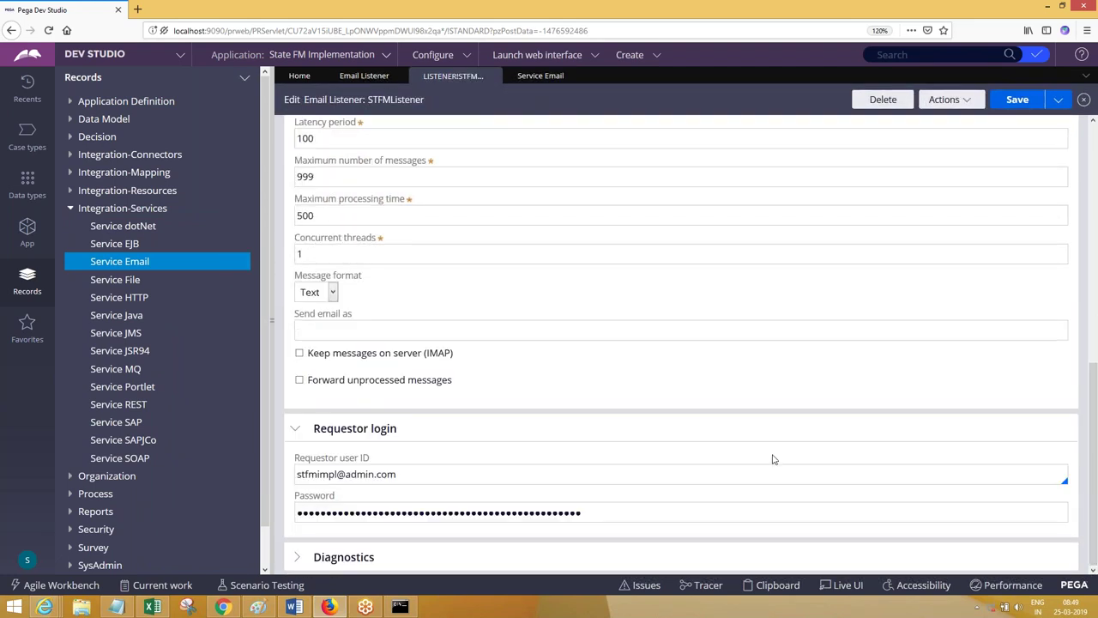
pyautogui.click(301, 434)
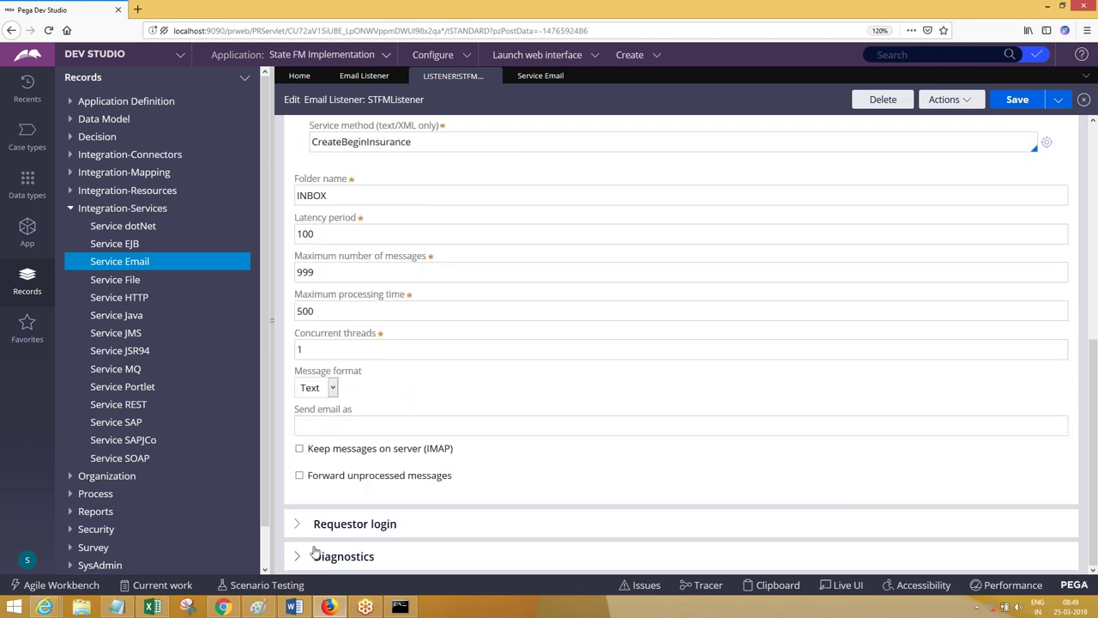
pyautogui.scroll(1, 642, 175)
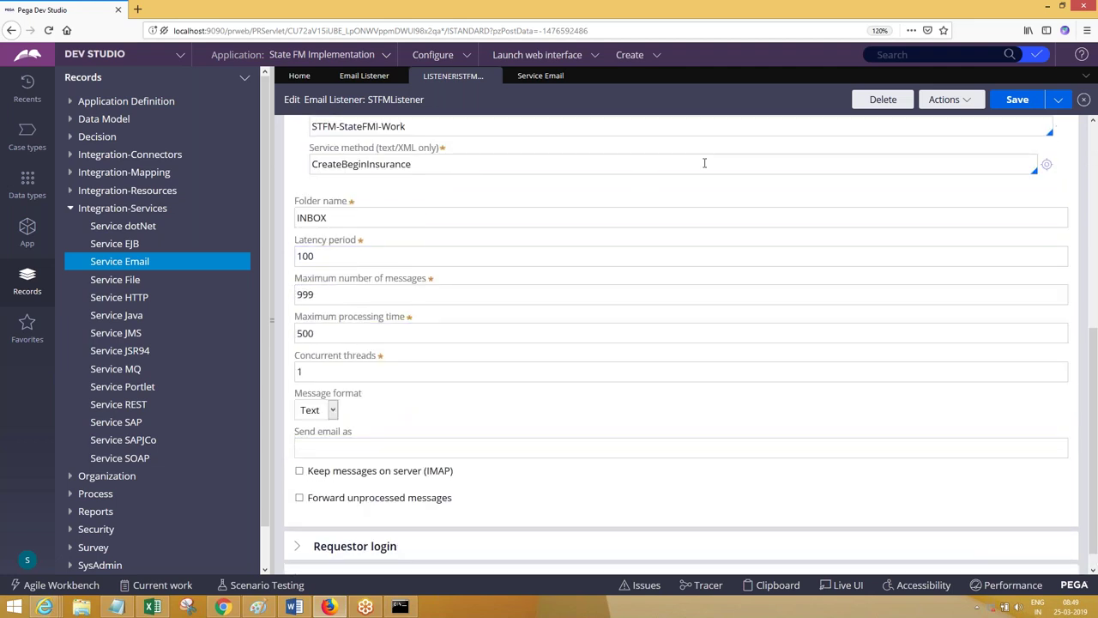
# Step: Open the DefaultEmail CreateBeginInsurance Service Email rule and select its activity name
pyautogui.click(526, 79)
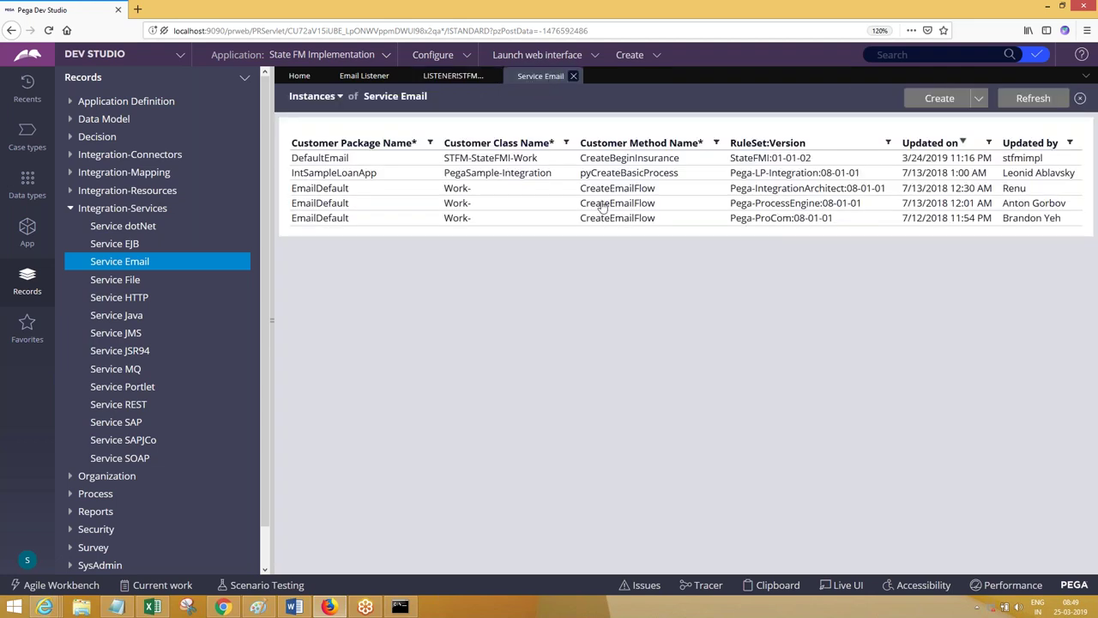
pyautogui.click(485, 164)
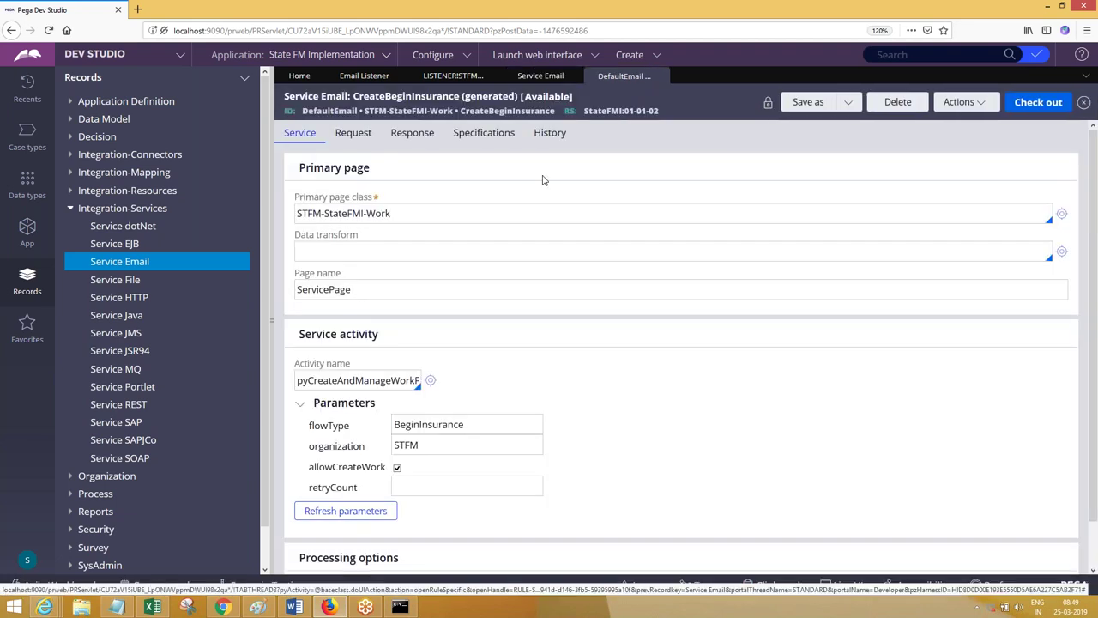
pyautogui.scroll(-1, 1095, 240)
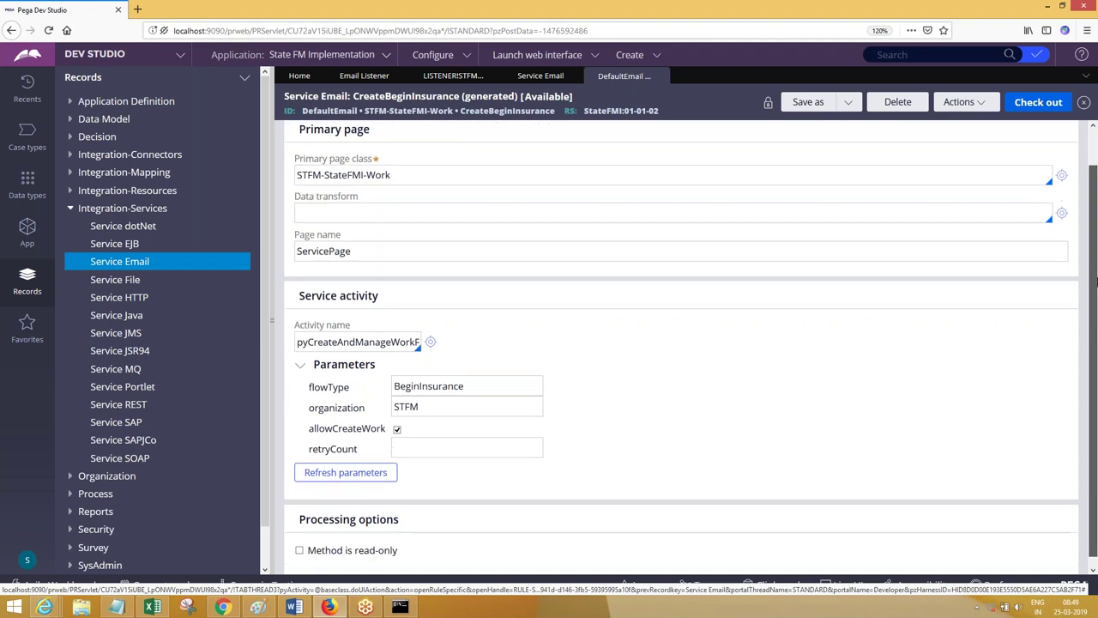
pyautogui.doubleClick(395, 332)
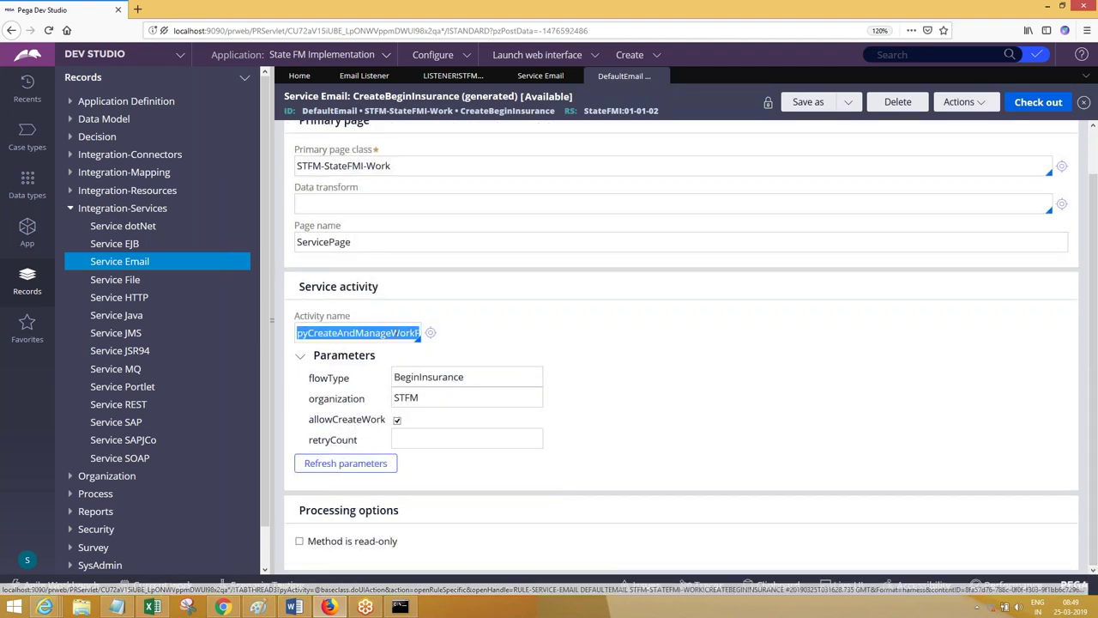
pyautogui.click(293, 607)
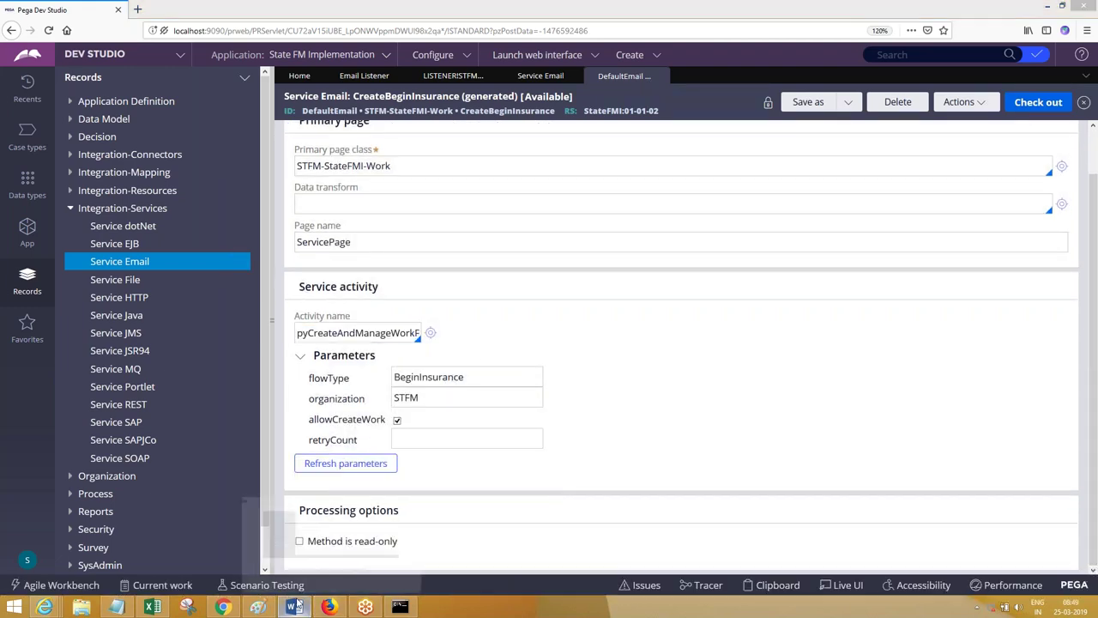
# Step: Note 'Open service email' in Word with the rule screenshot, then open its service activity in Pega
pyautogui.write('Open service email')
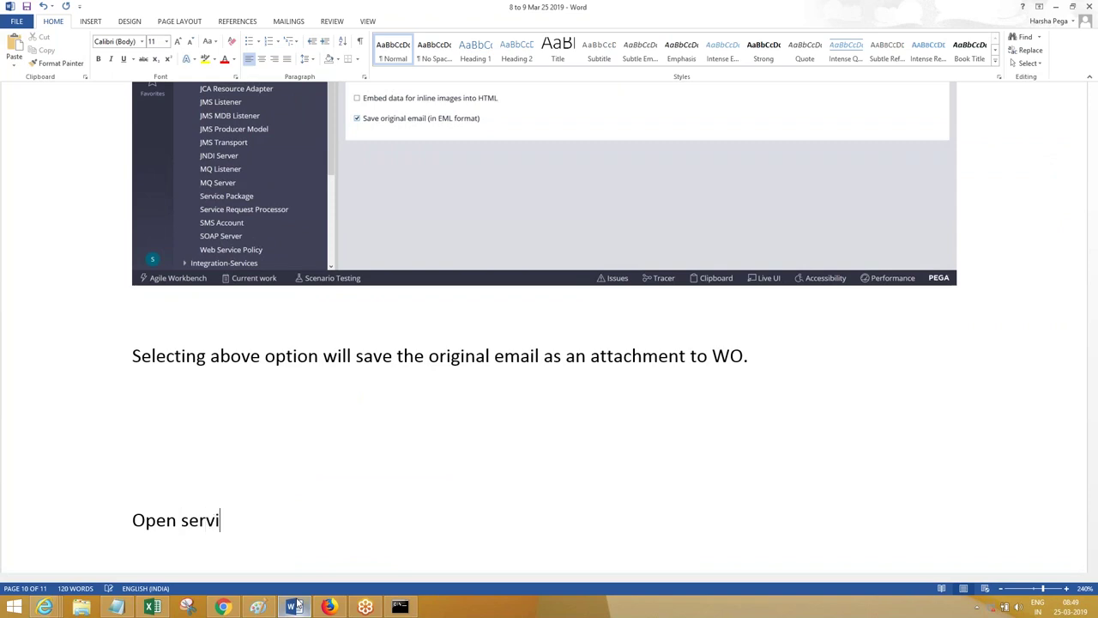
pyautogui.press('Return')
pyautogui.hotkey('ctrl', 'v')
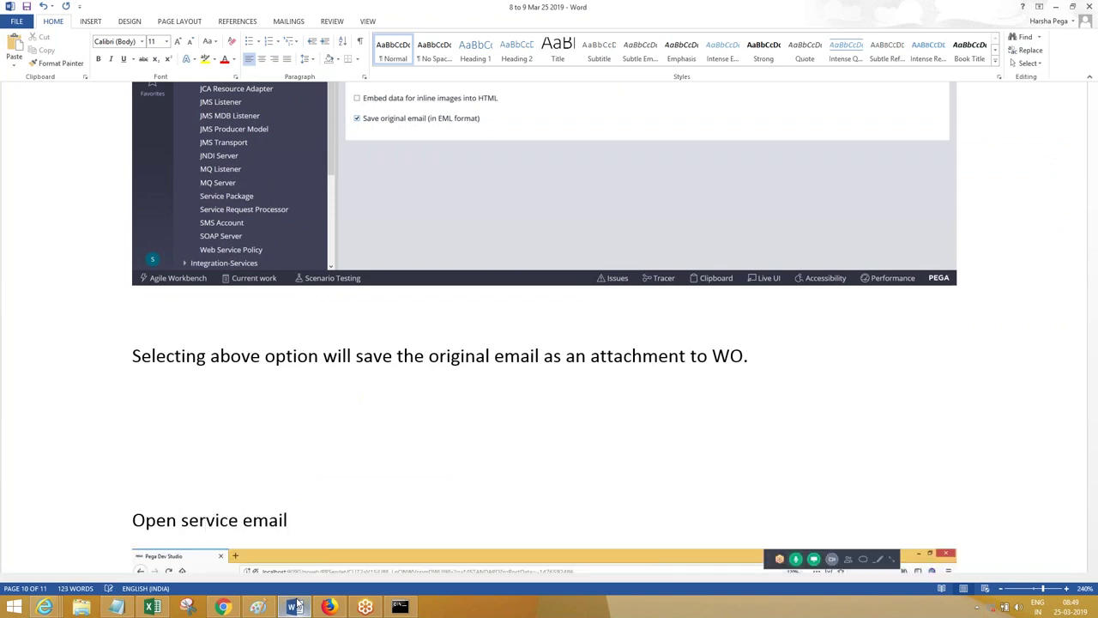
pyautogui.click(329, 606)
pyautogui.click(435, 329)
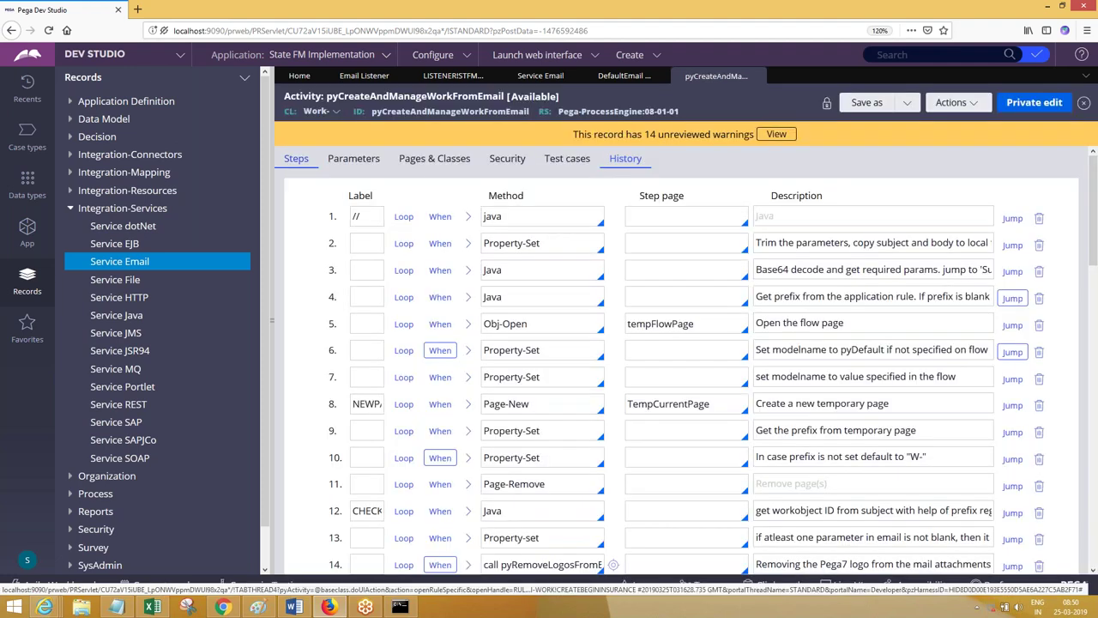
# Step: Read the pyCreateAndManageWorkFromEmail usage notes, check the BeginInsurance flowType value, then close the activity
pyautogui.click(624, 166)
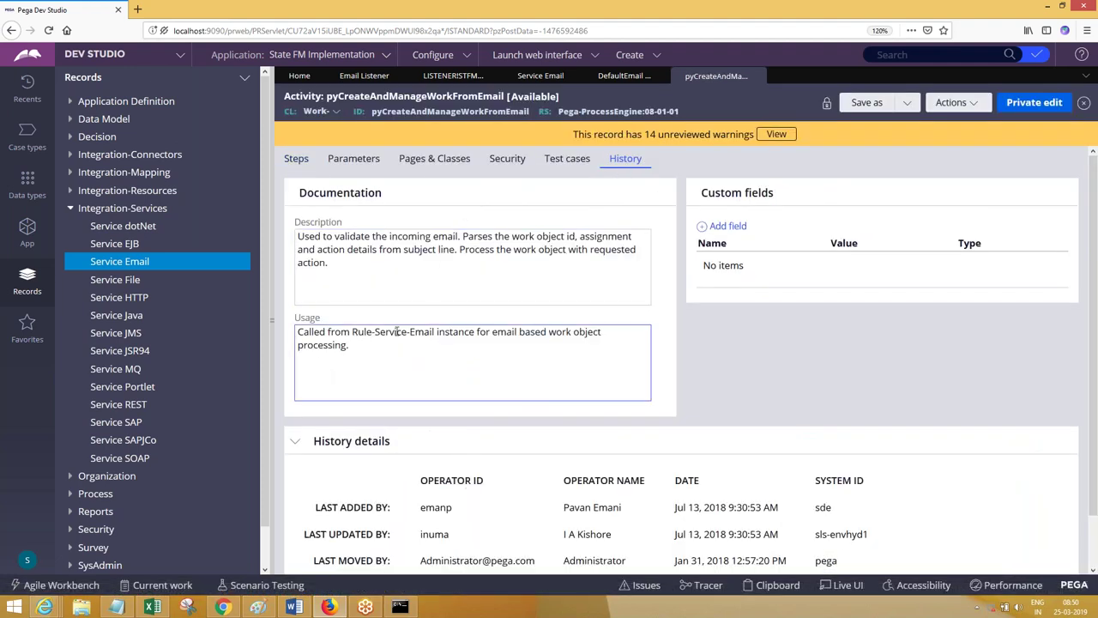
pyautogui.click(489, 345)
pyautogui.hotkey('ctrl', 'a')
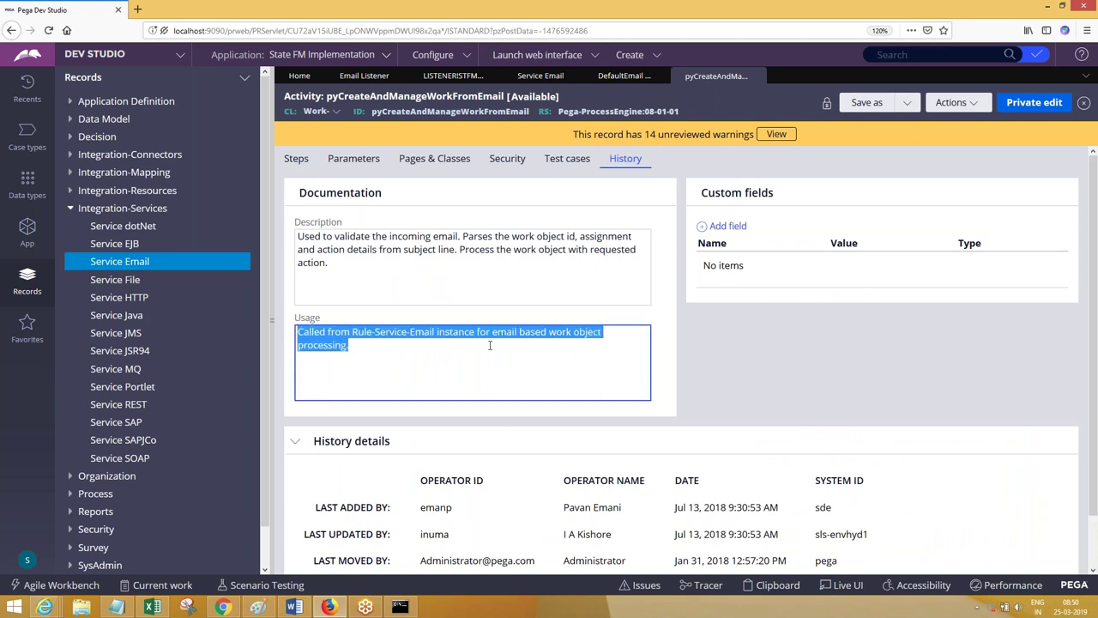
pyautogui.click(624, 76)
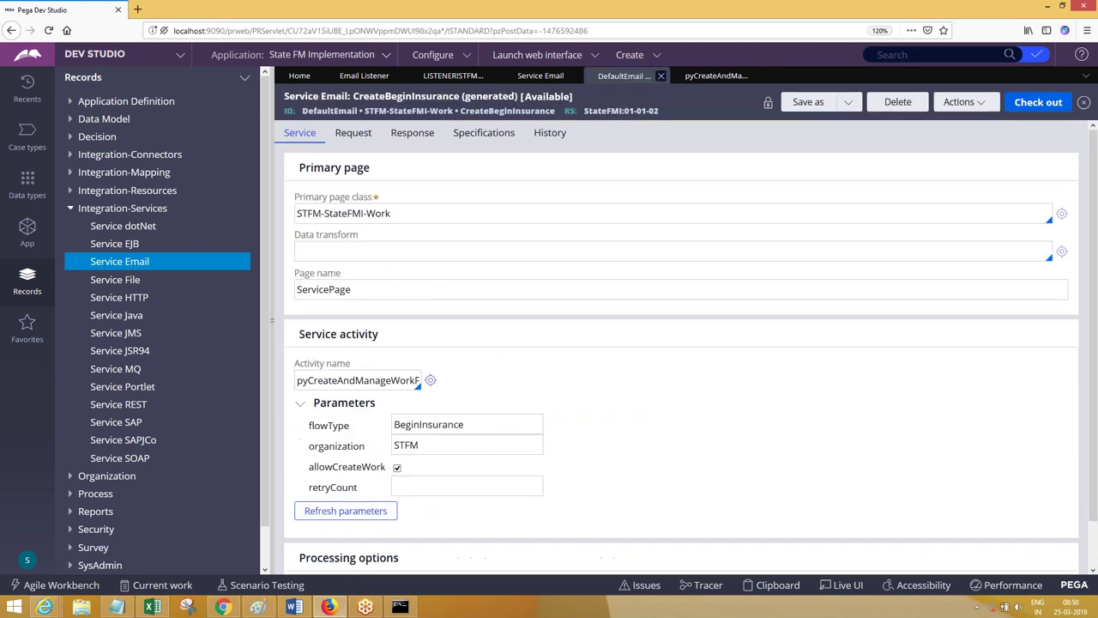
pyautogui.click(465, 425)
pyautogui.moveTo(465, 425); pyautogui.dragTo(371, 421)
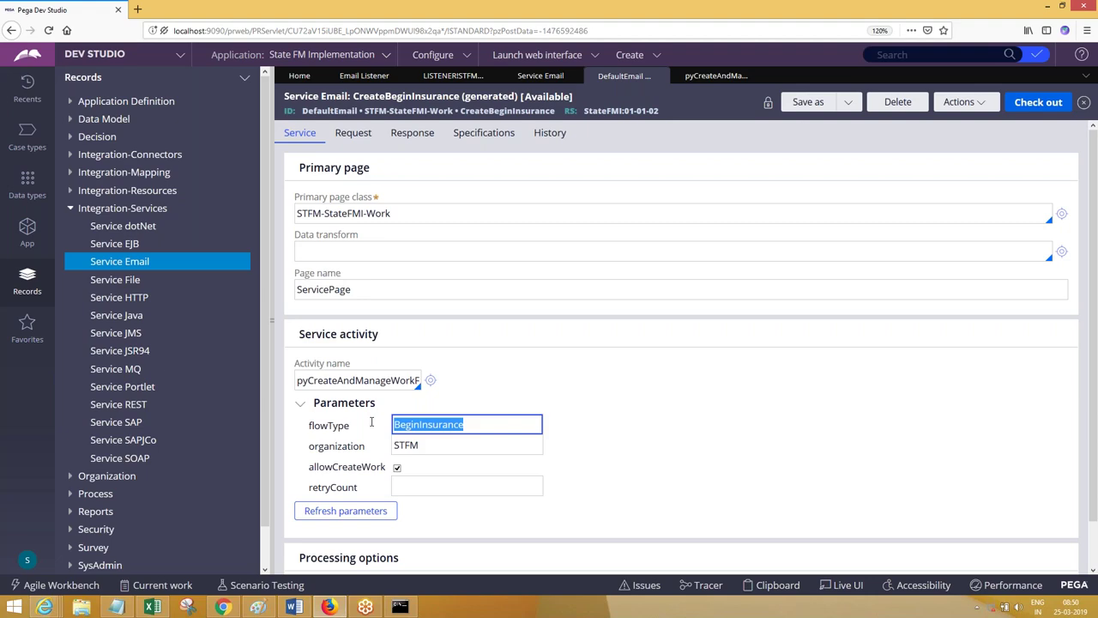
pyautogui.click(298, 607)
pyautogui.click(298, 607)
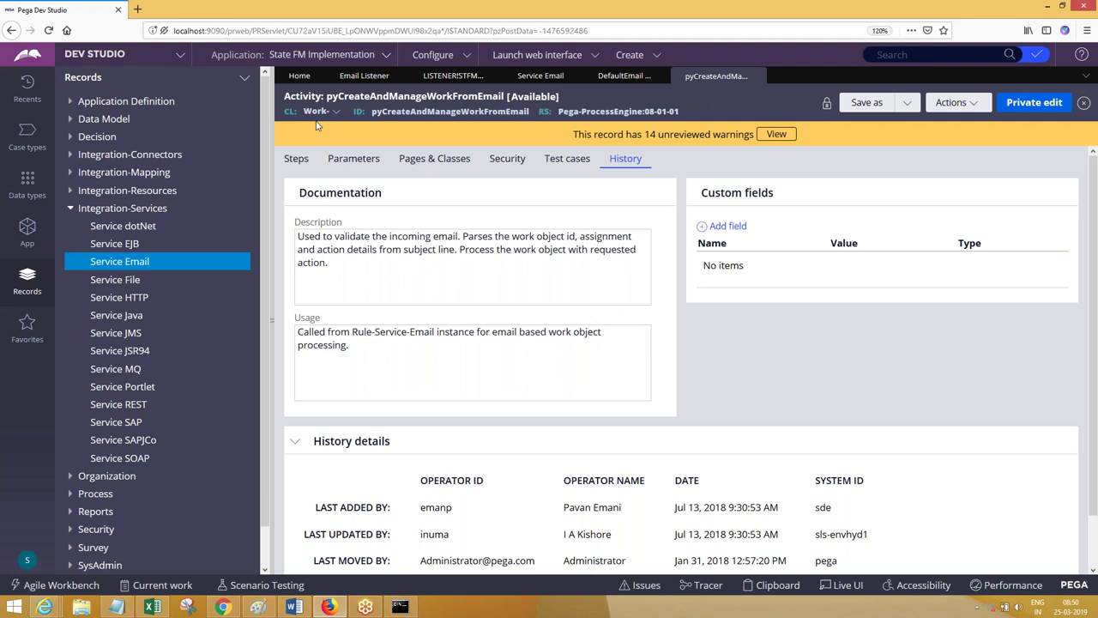
pyautogui.click(759, 76)
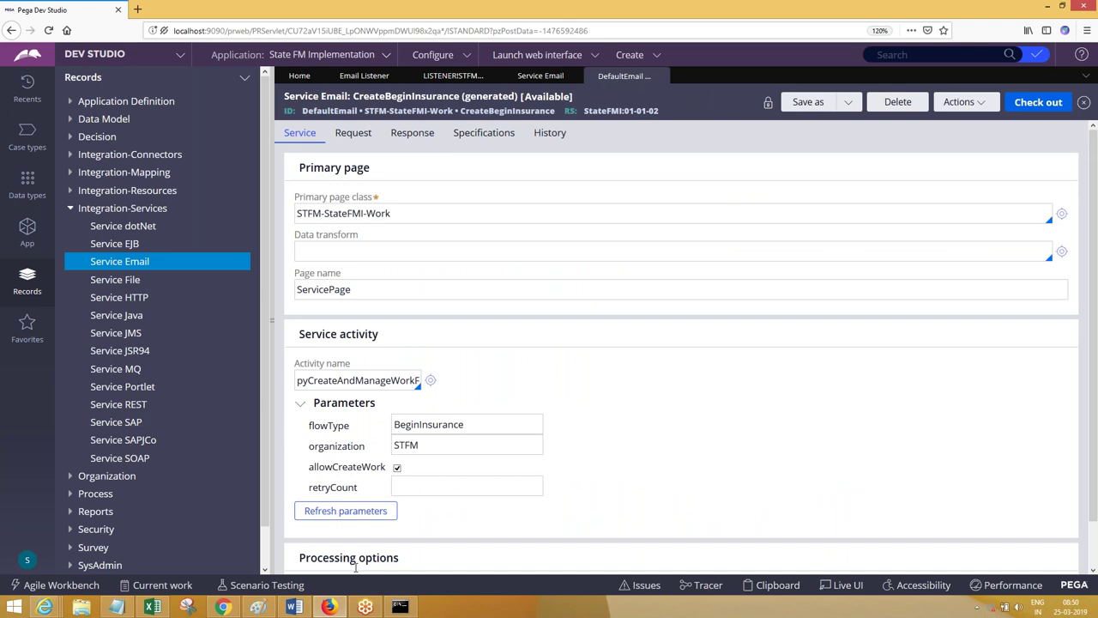
# Step: Write 'Now, using admin studio, start up the listener on Node.' on a new line in Word
pyautogui.click(296, 607)
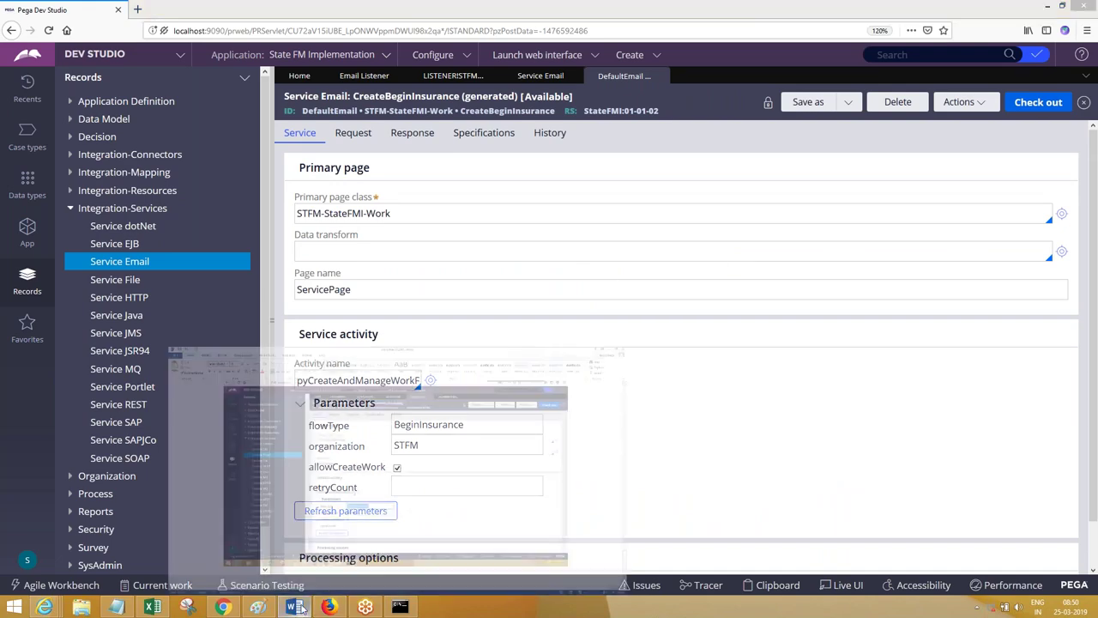
pyautogui.scroll(-3, 549, 326)
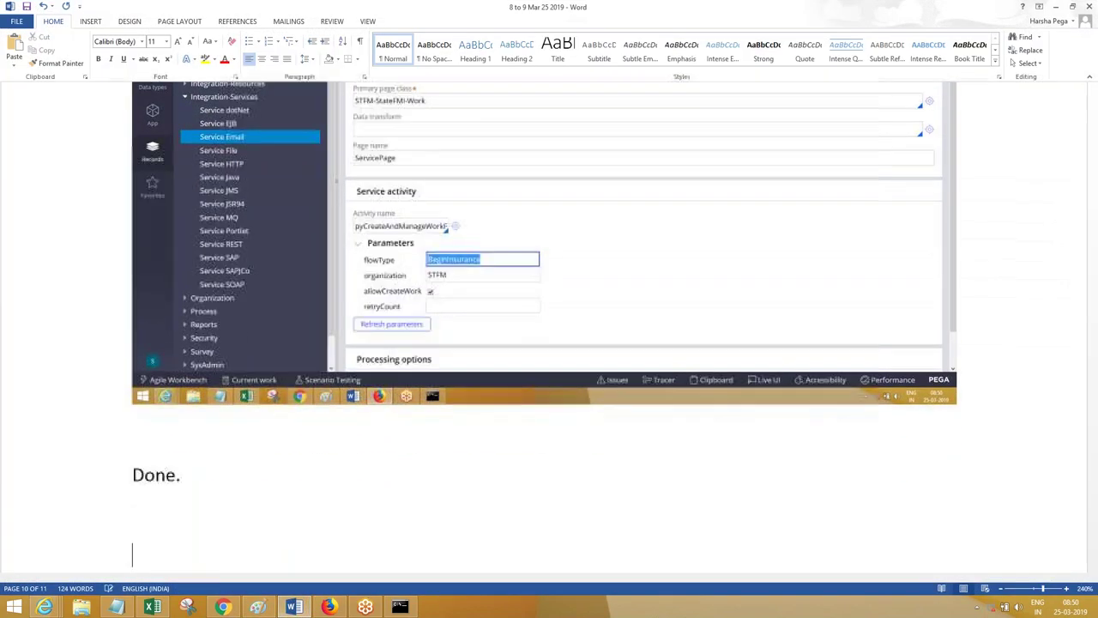
pyautogui.write('Now Open')
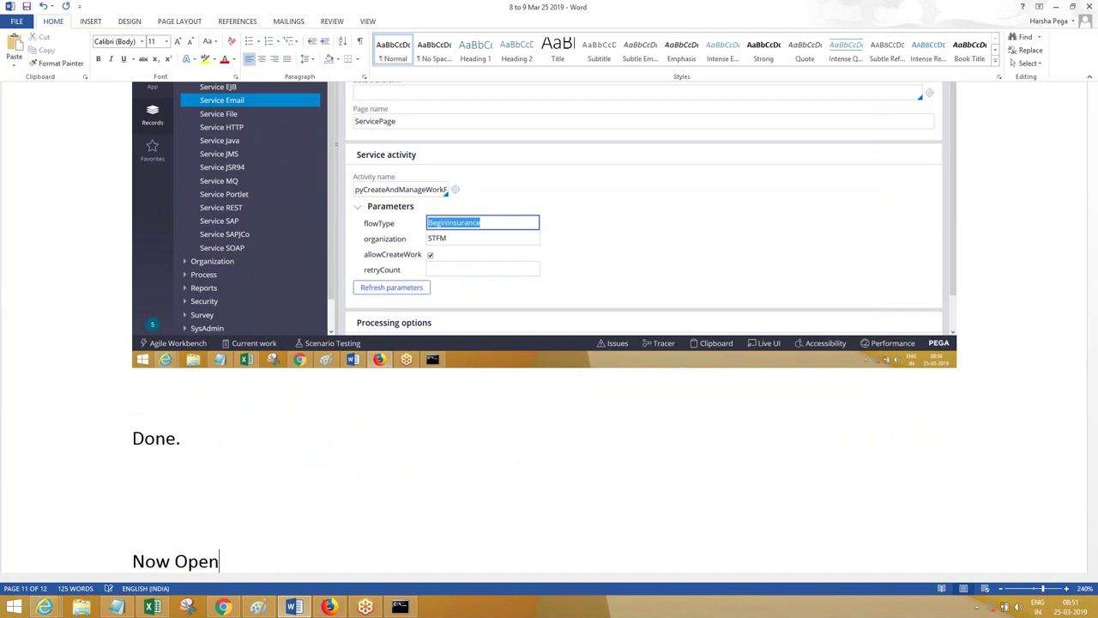
pyautogui.press('BackSpace')
pyautogui.press('BackSpace')
pyautogui.press('BackSpace')
pyautogui.press('BackSpace')
pyautogui.press('BackSpace')
pyautogui.write(',')
pyautogui.write('using admin studio,')
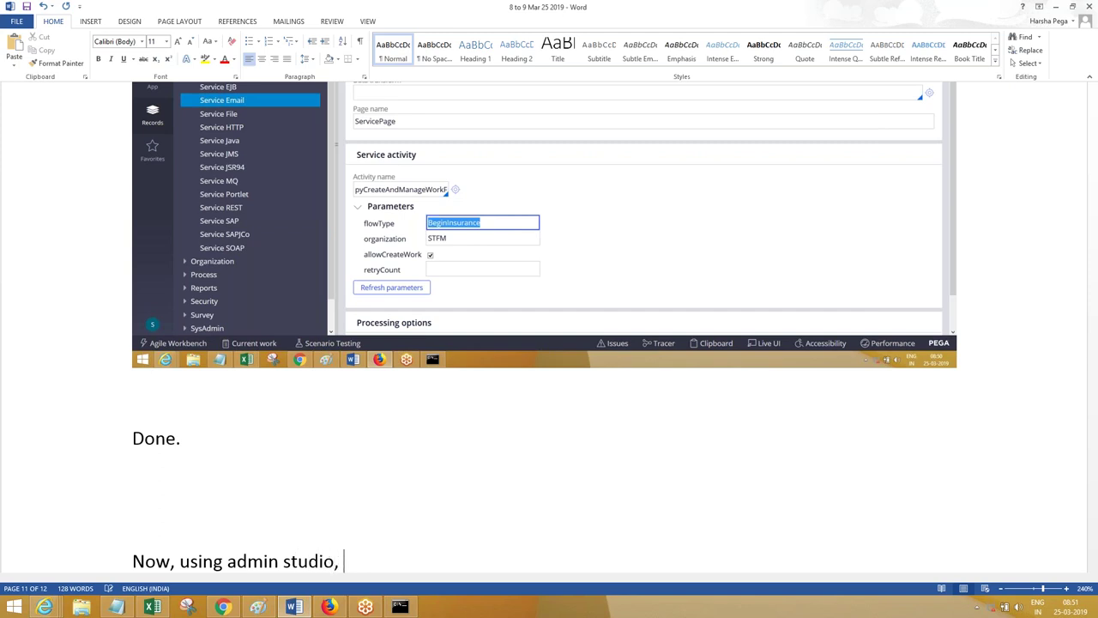
pyautogui.click(549, 550)
pyautogui.write('start up the listener on S')
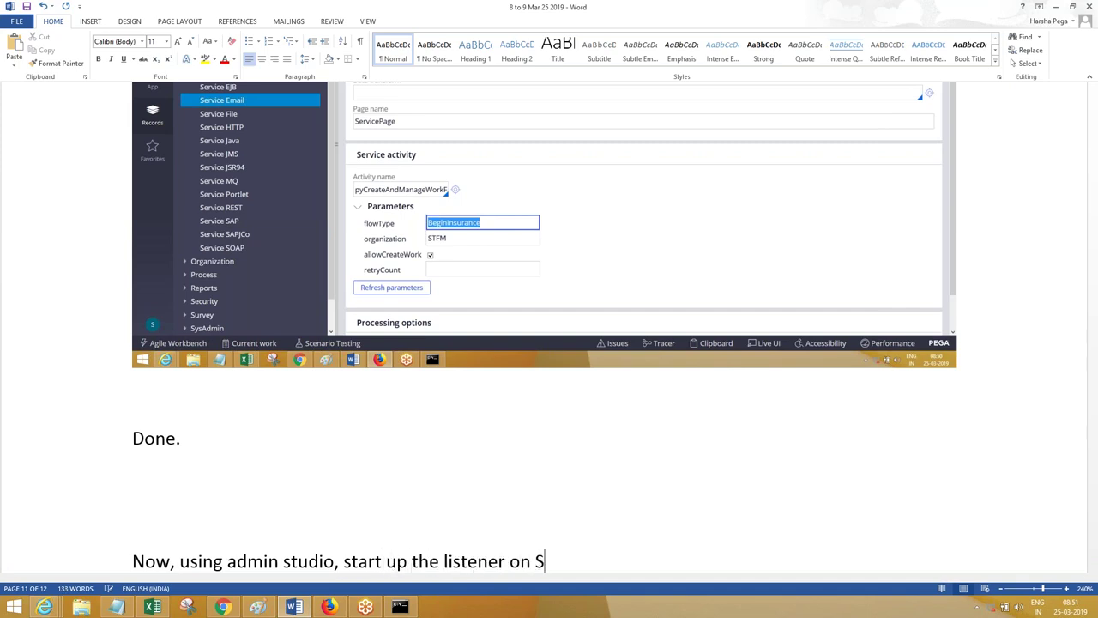
pyautogui.press('BackSpace')
pyautogui.write('Node.')
pyautogui.press('Return')
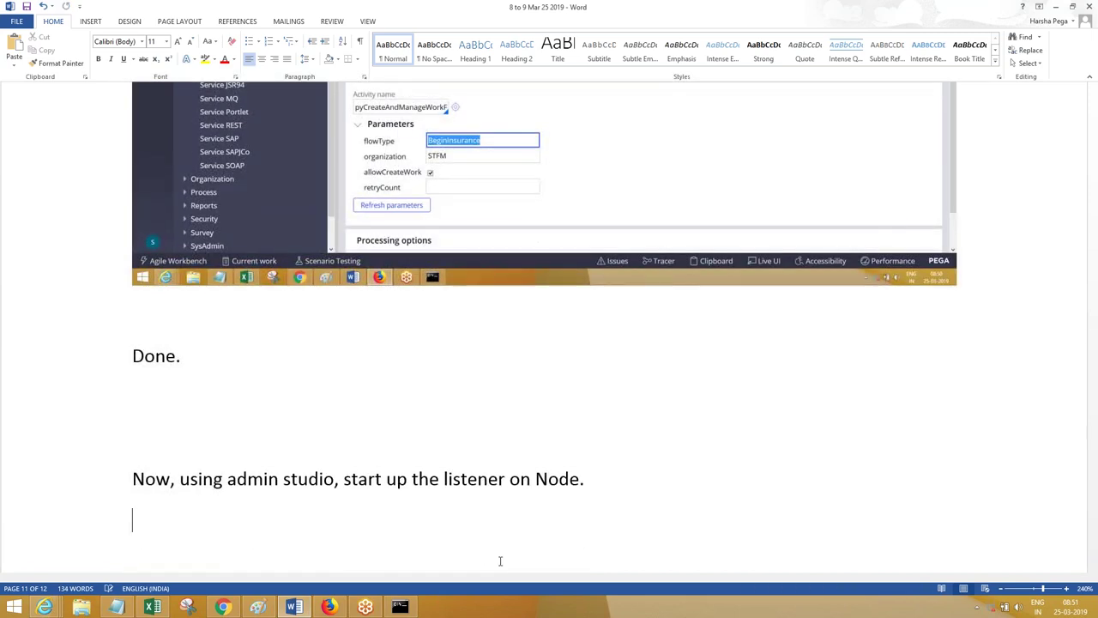
pyautogui.hotkey('alt', 'Tab')
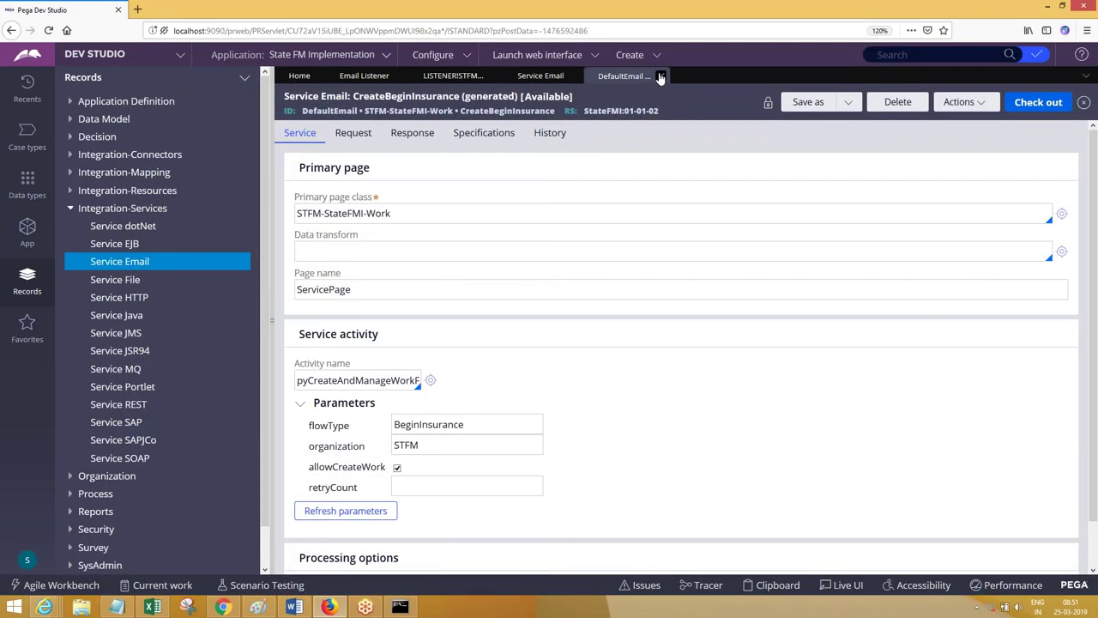
# Step: Close the DefaultEmail, Service Email, STFMListener and Email Listener tabs, and collapse Integration-Services
pyautogui.click(650, 76)
pyautogui.click(571, 74)
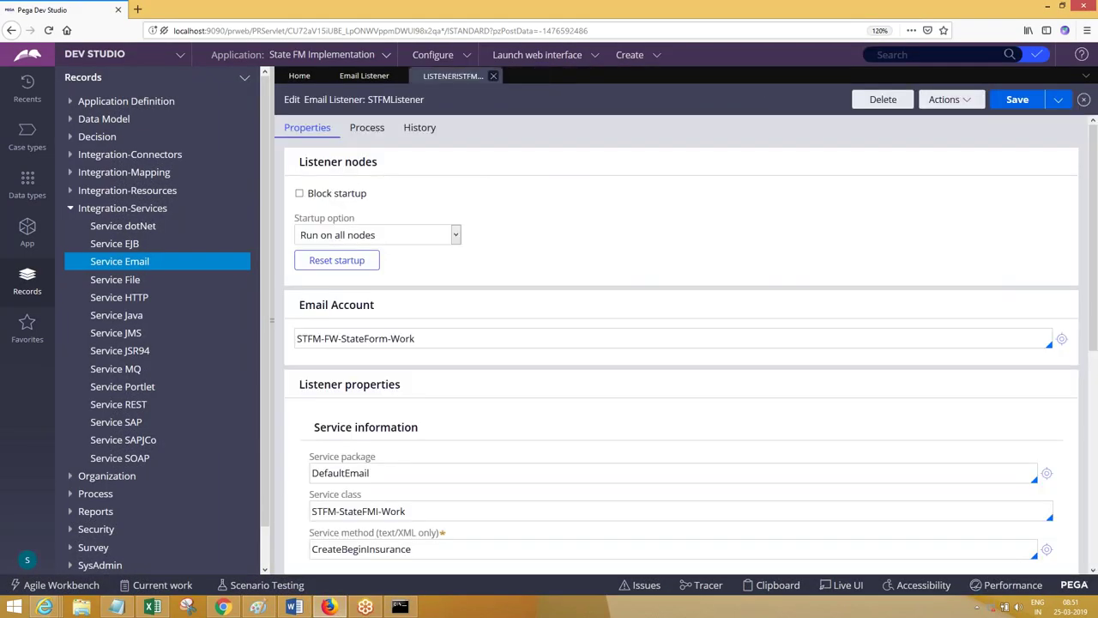
pyautogui.click(494, 76)
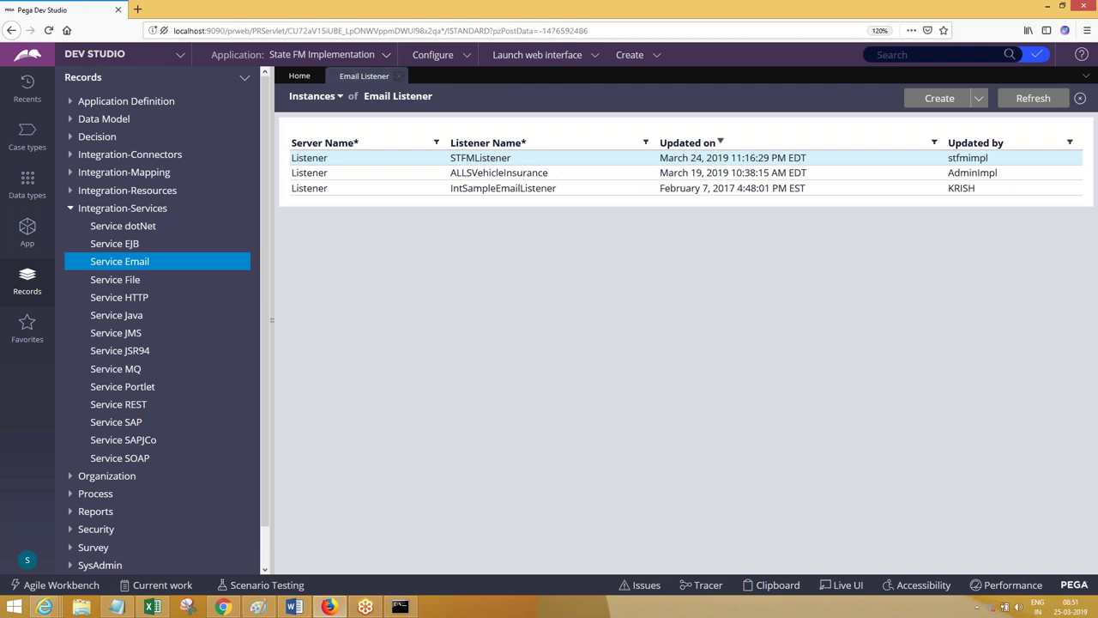
pyautogui.click(399, 76)
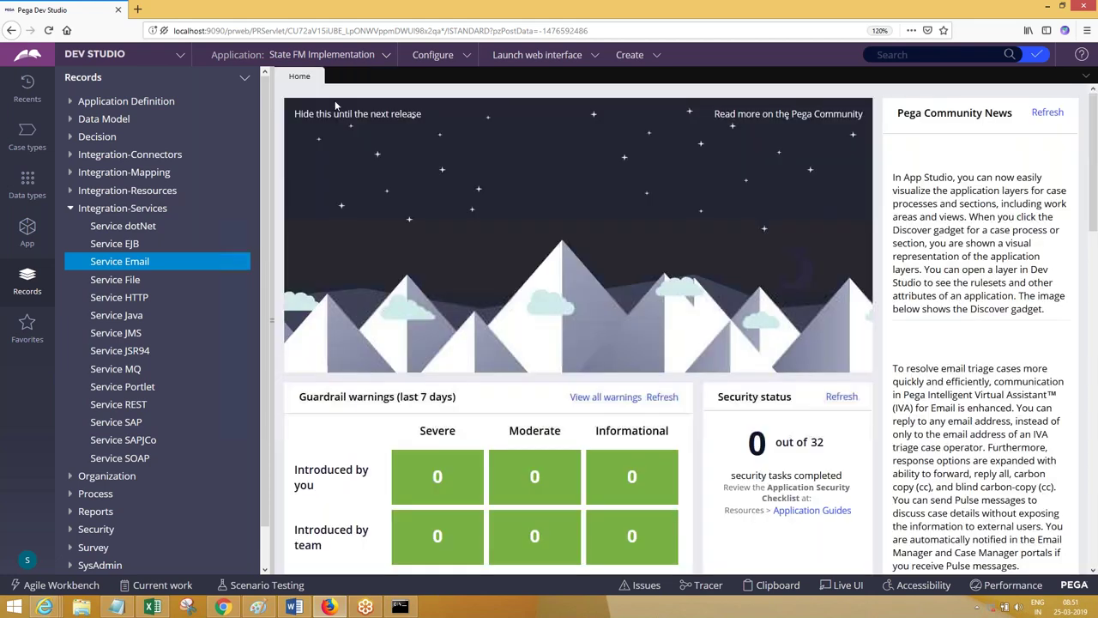
pyautogui.click(83, 212)
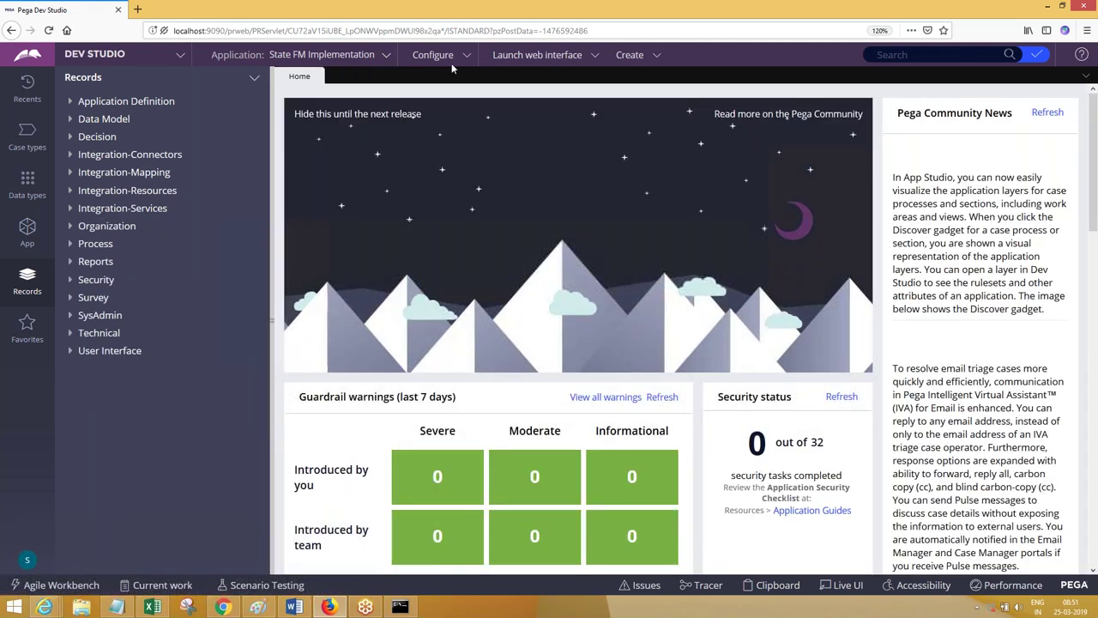
# Step: Open Configure > Integration > Email > Email Accounts to see STFM-FW-StateForm-Work's Success status
pyautogui.click(443, 58)
pyautogui.moveTo(419, 220)
pyautogui.moveTo(423, 196)
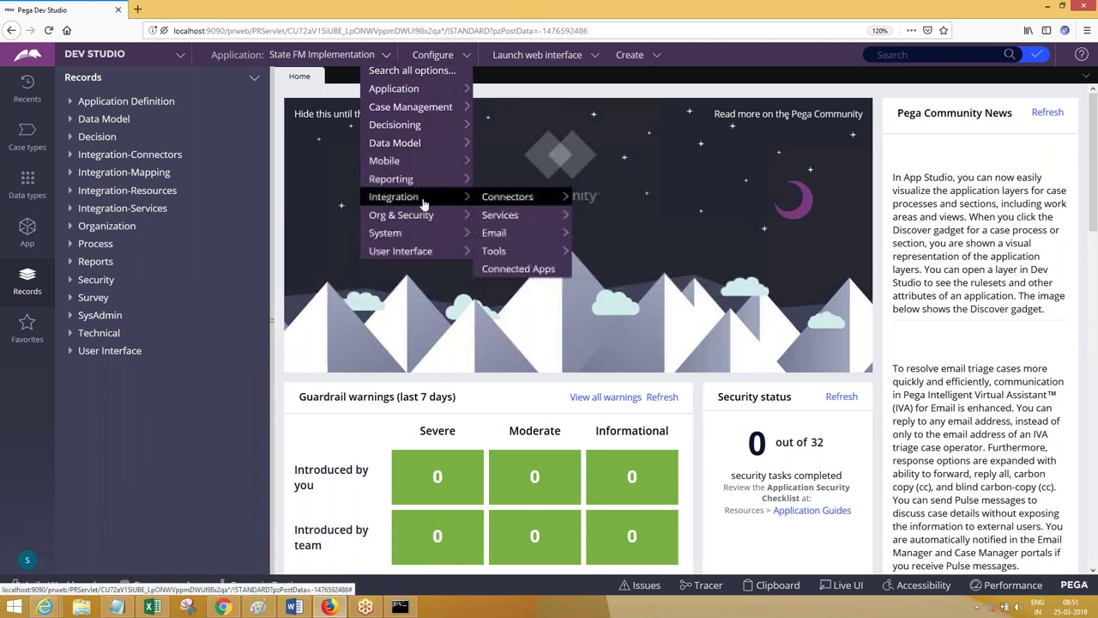
pyautogui.moveTo(508, 241)
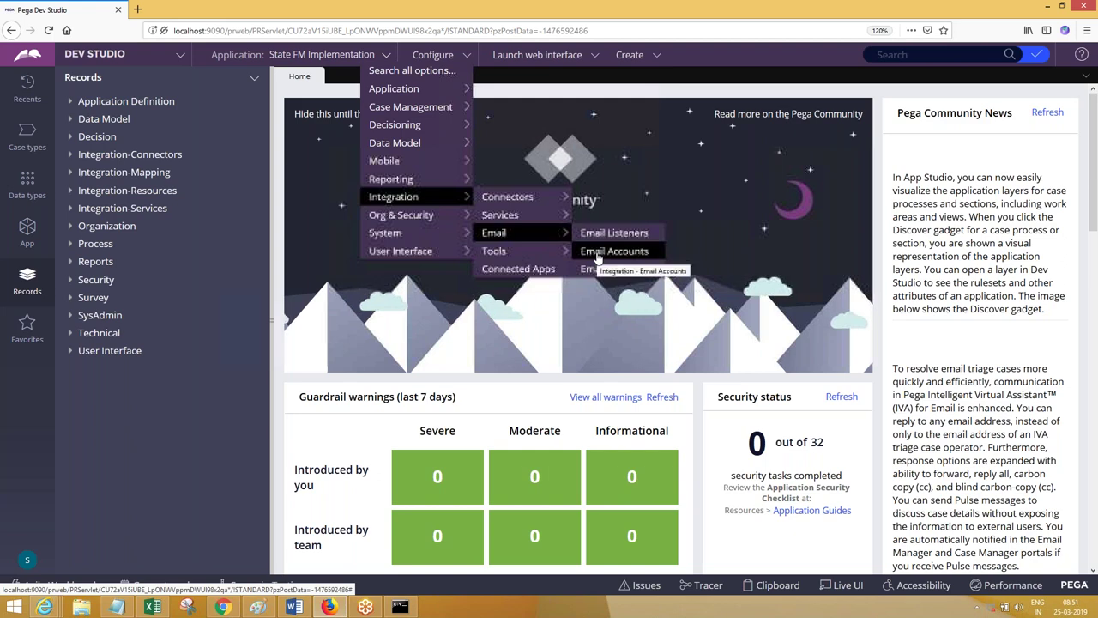
pyautogui.click(592, 251)
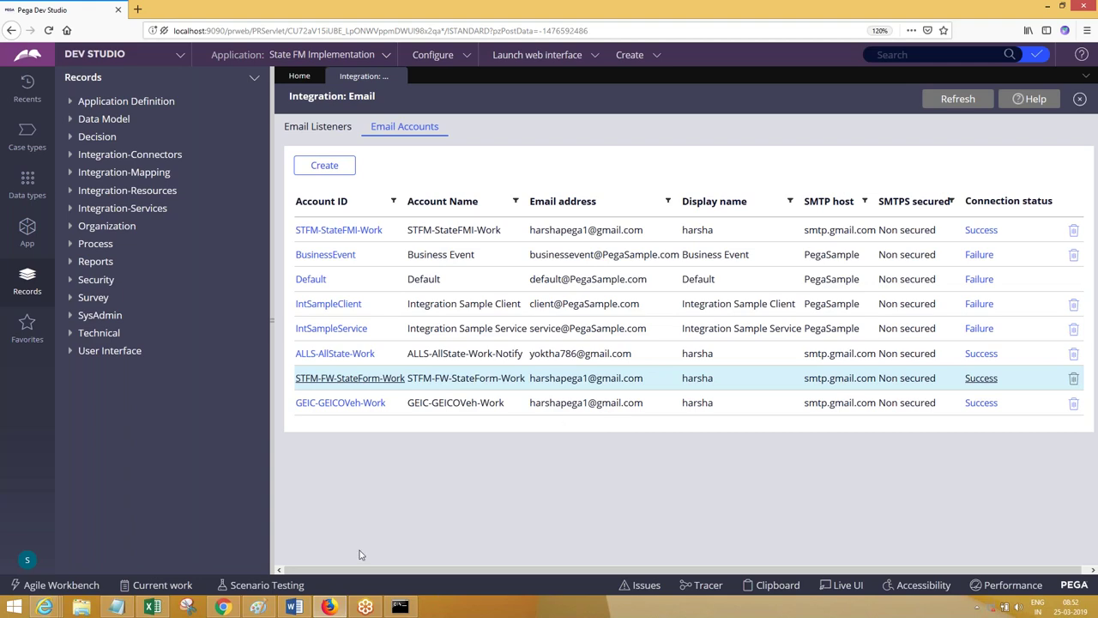
pyautogui.click(295, 607)
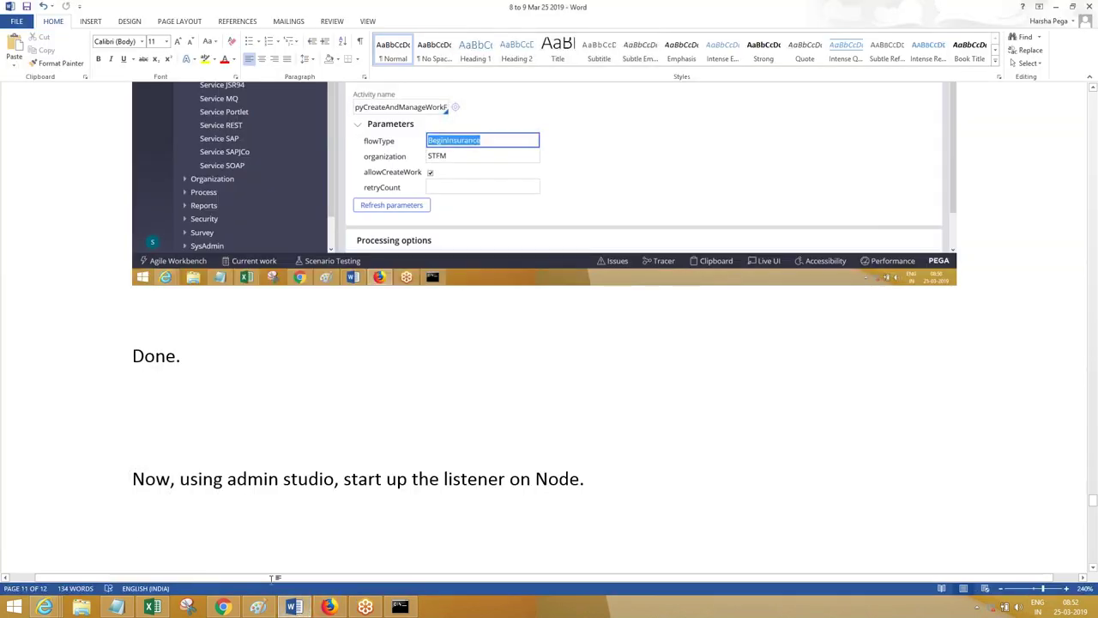
pyautogui.click(327, 606)
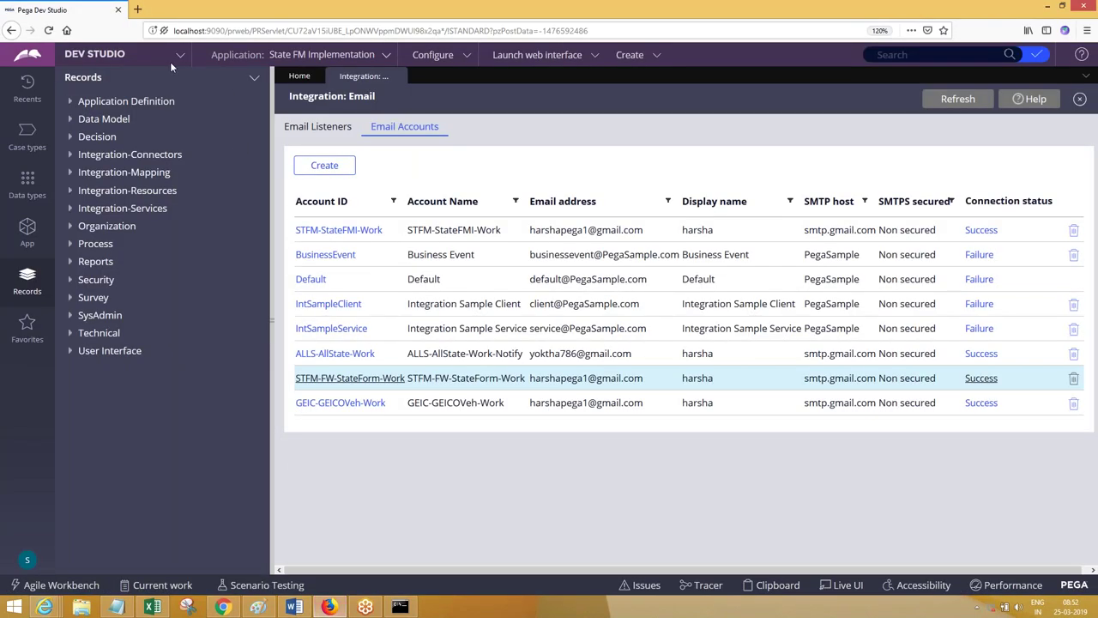
# Step: Switch to Admin Studio, select its page URL, and open a new Firefox private window
pyautogui.click(130, 56)
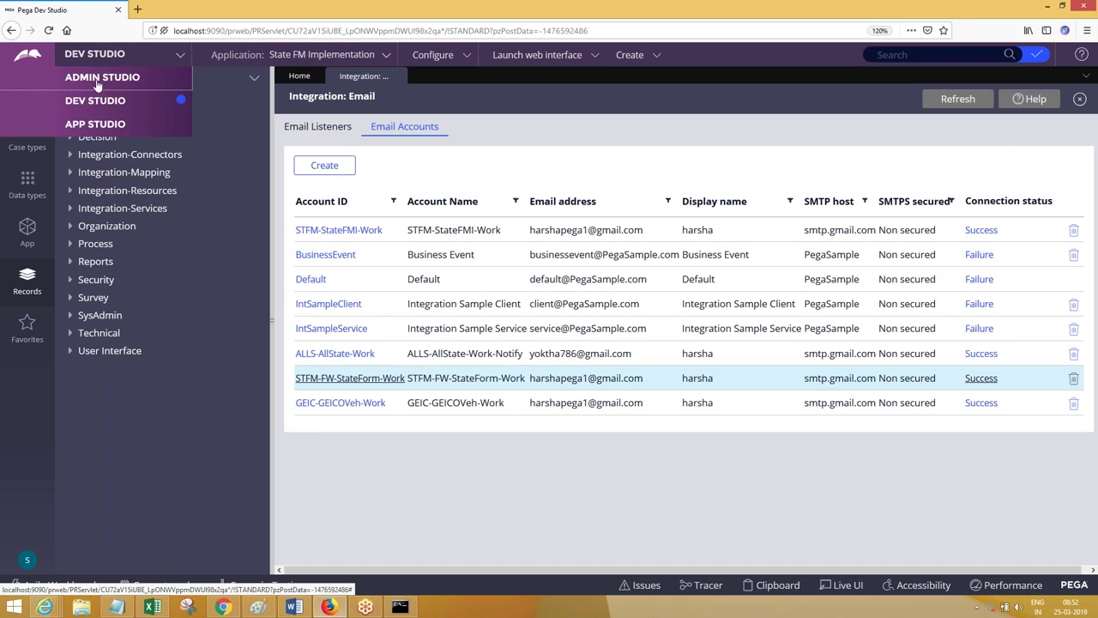
pyautogui.click(96, 96)
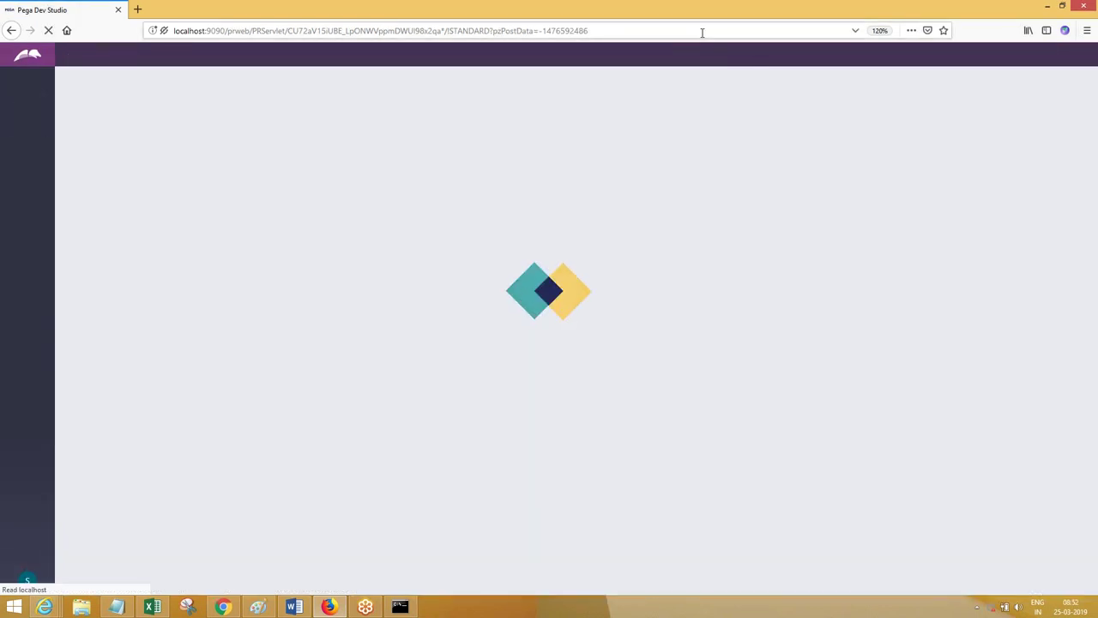
pyautogui.click(702, 31)
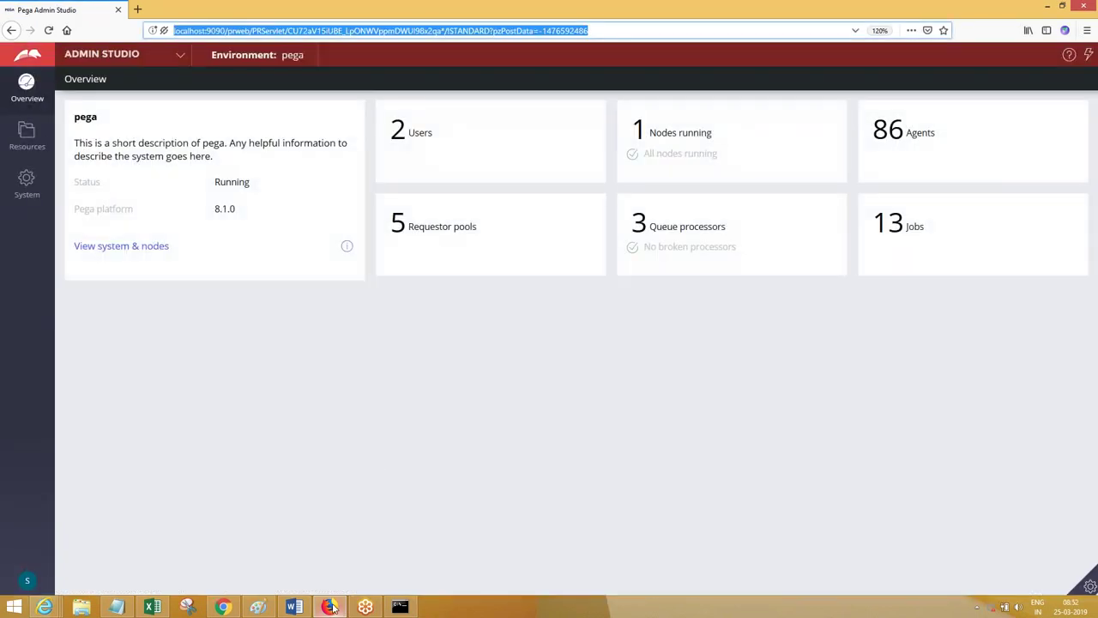
pyautogui.rightClick(330, 606)
pyautogui.click(310, 523)
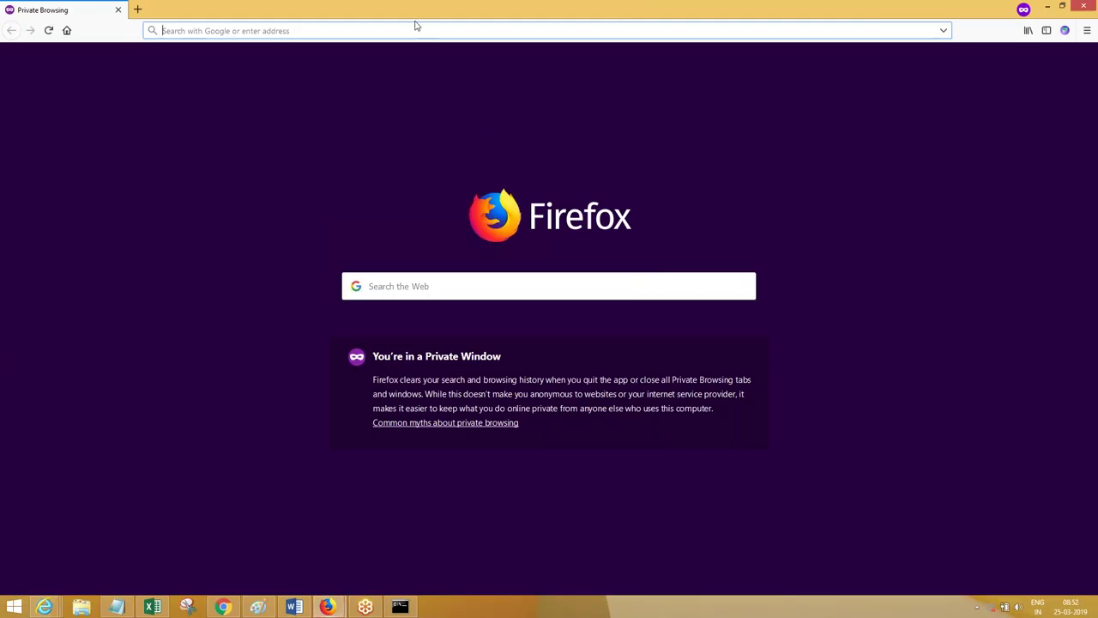
# Step: Load the Pega address in the private window and sign in with the staff manager's credentials
pyautogui.hotkey('ctrl', 'v')
pyautogui.press('Return')
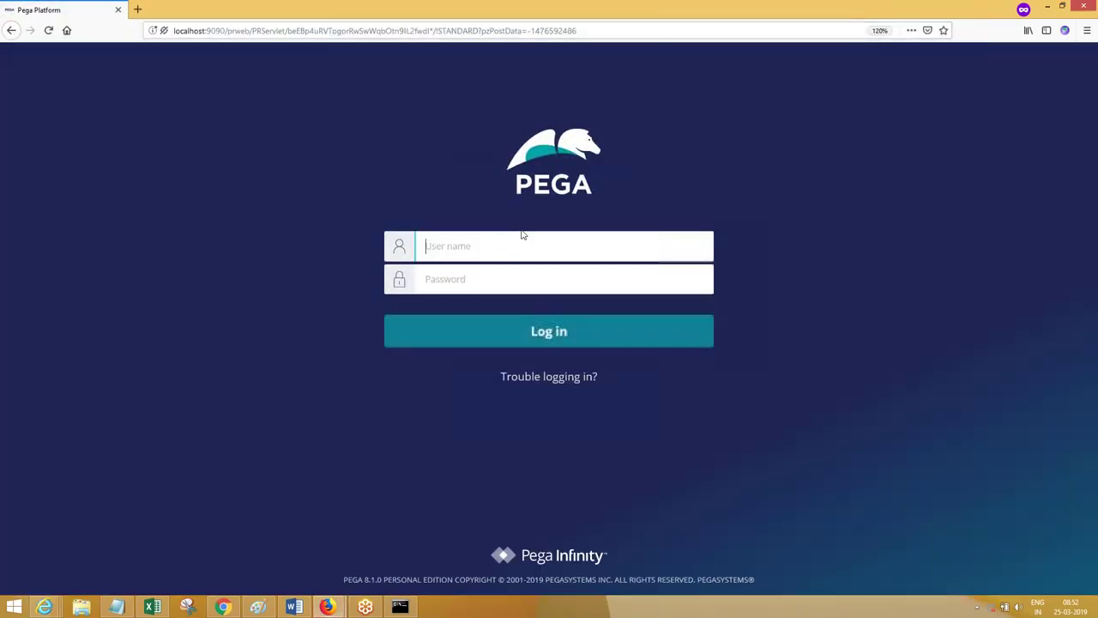
pyautogui.click(507, 248)
pyautogui.write('stfmmngr')
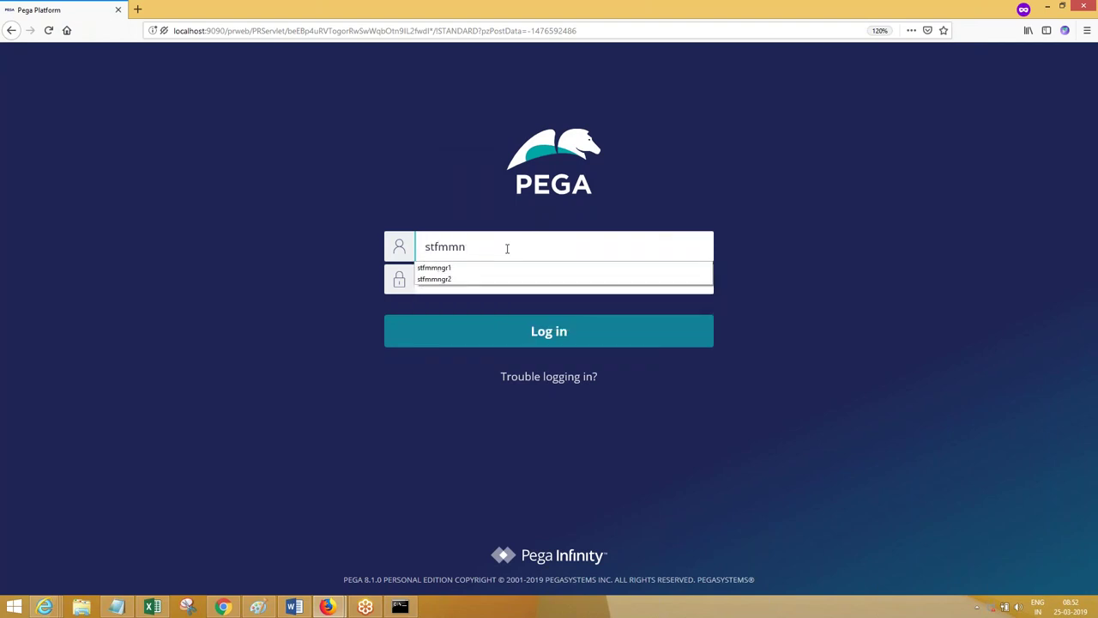
pyautogui.click(446, 268)
pyautogui.click(439, 282)
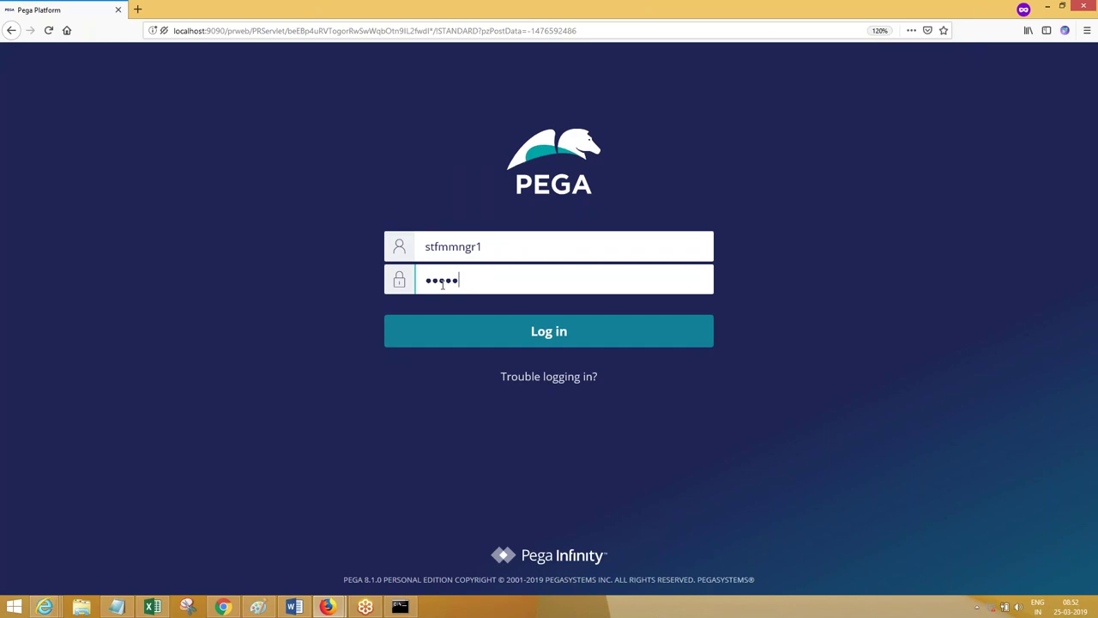
pyautogui.press('Return')
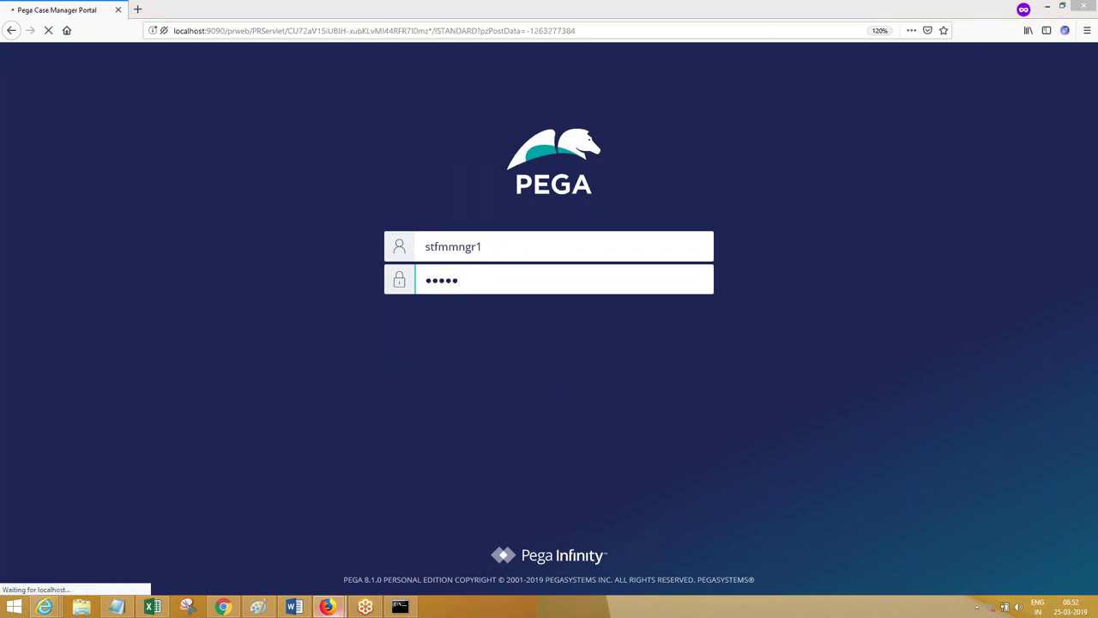
# Step: Open Admin Studio's Resources list, then show the portal's My Work list of four assignments
pyautogui.moveTo(327, 606)
pyautogui.click(287, 539)
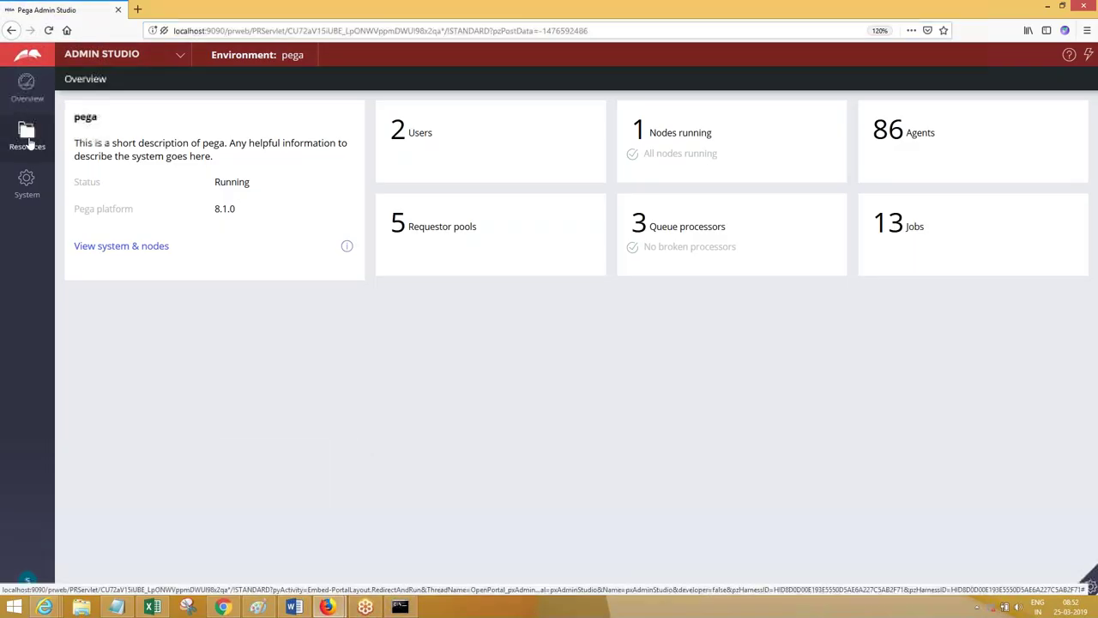
pyautogui.click(26, 137)
pyautogui.moveTo(327, 607)
pyautogui.click(395, 550)
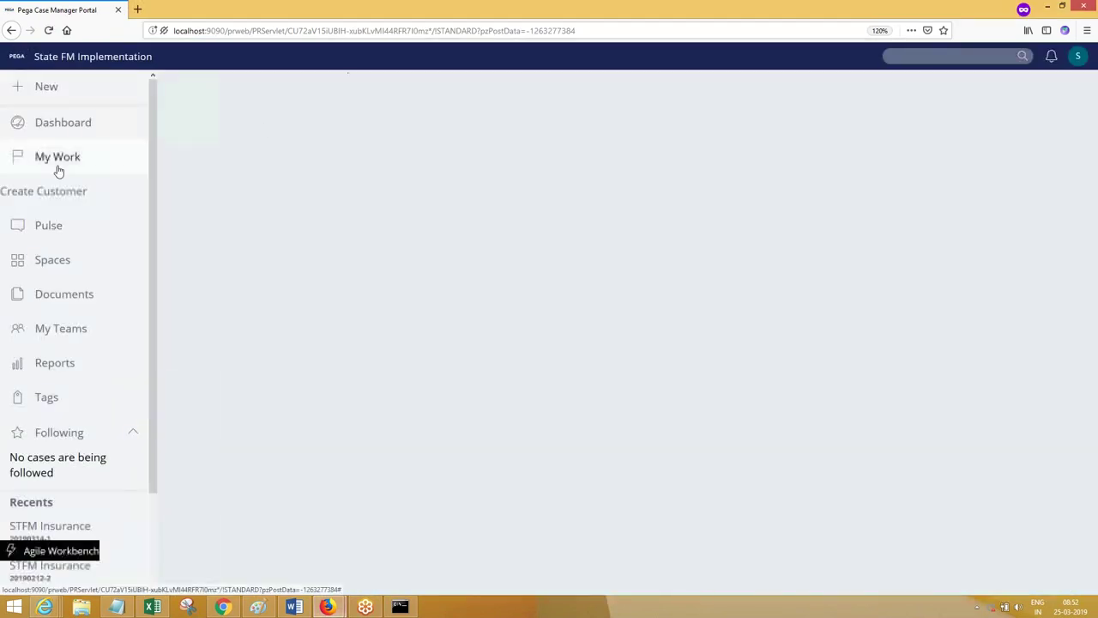
pyautogui.click(50, 165)
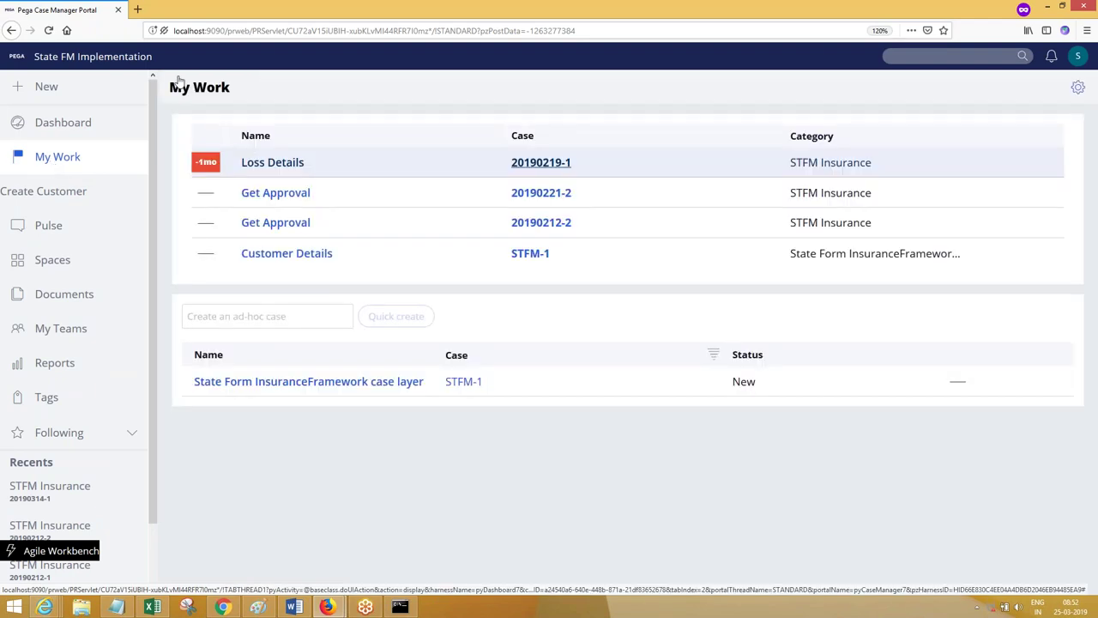
# Step: Open the Admin Studio Listeners page and add a Word screenshot captioned 'Choose listeners'
pyautogui.click(1050, 6)
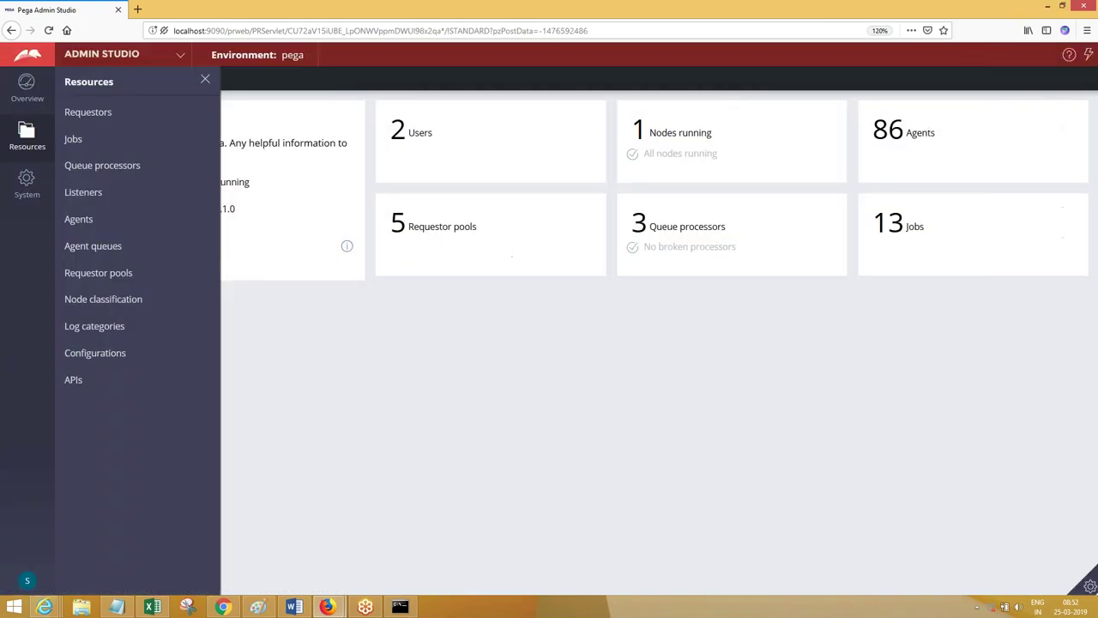
pyautogui.click(83, 193)
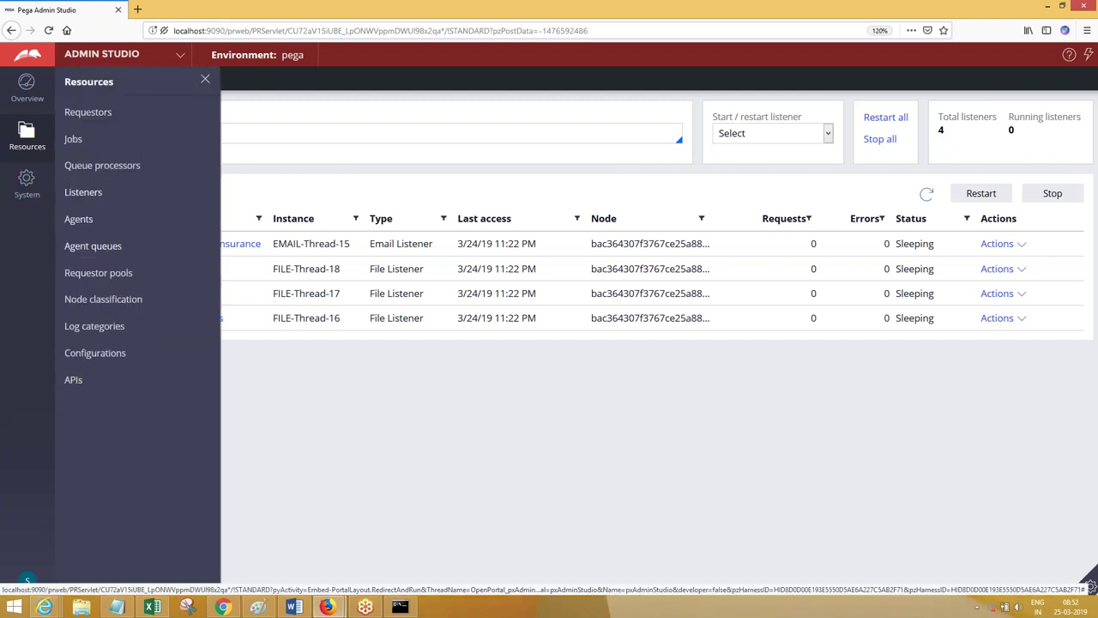
pyautogui.click(291, 607)
pyautogui.hotkey('ctrl', 'v')
pyautogui.press('Return')
pyautogui.write('Ch')
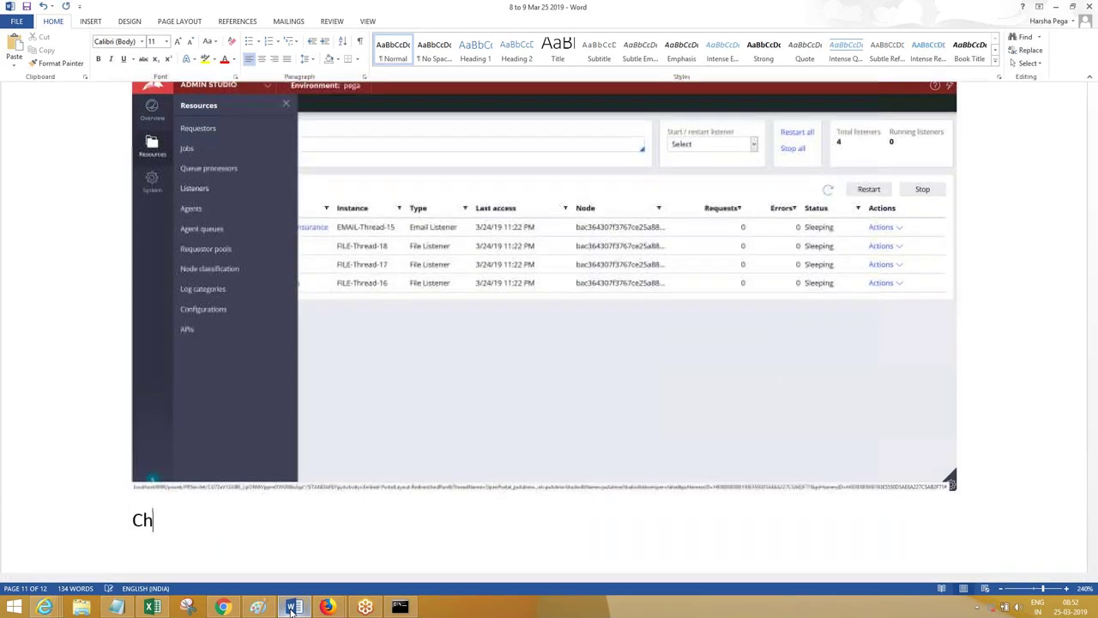
pyautogui.write('oose listeners')
pyautogui.press('Return')
# Step: Close the Resources flyout and paste the four-listener Listeners page screenshot into Word
pyautogui.click(327, 607)
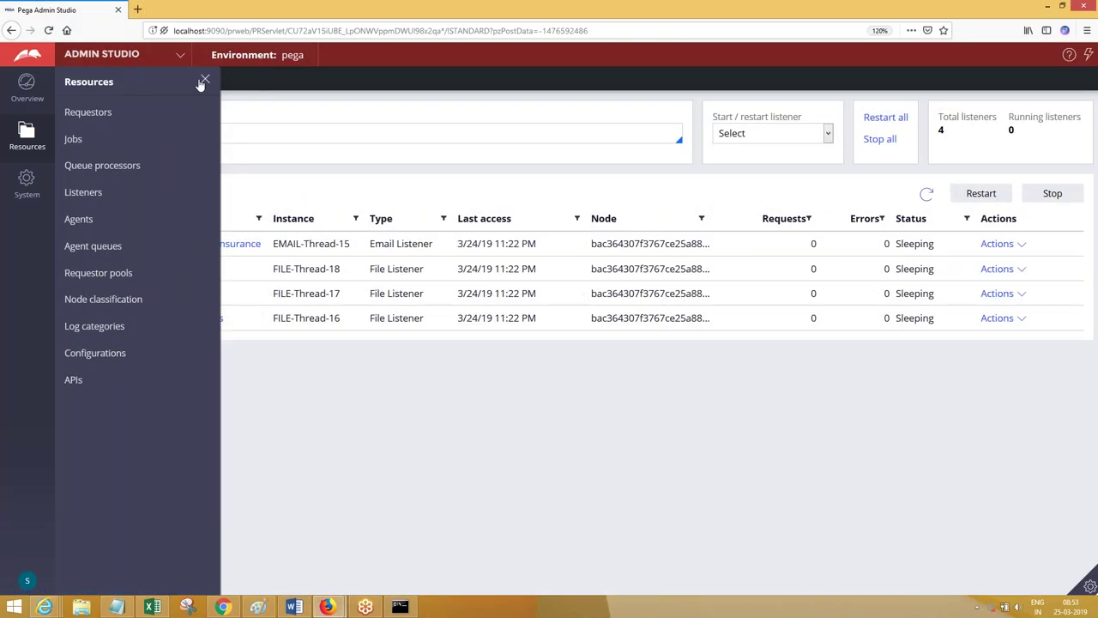
pyautogui.click(204, 82)
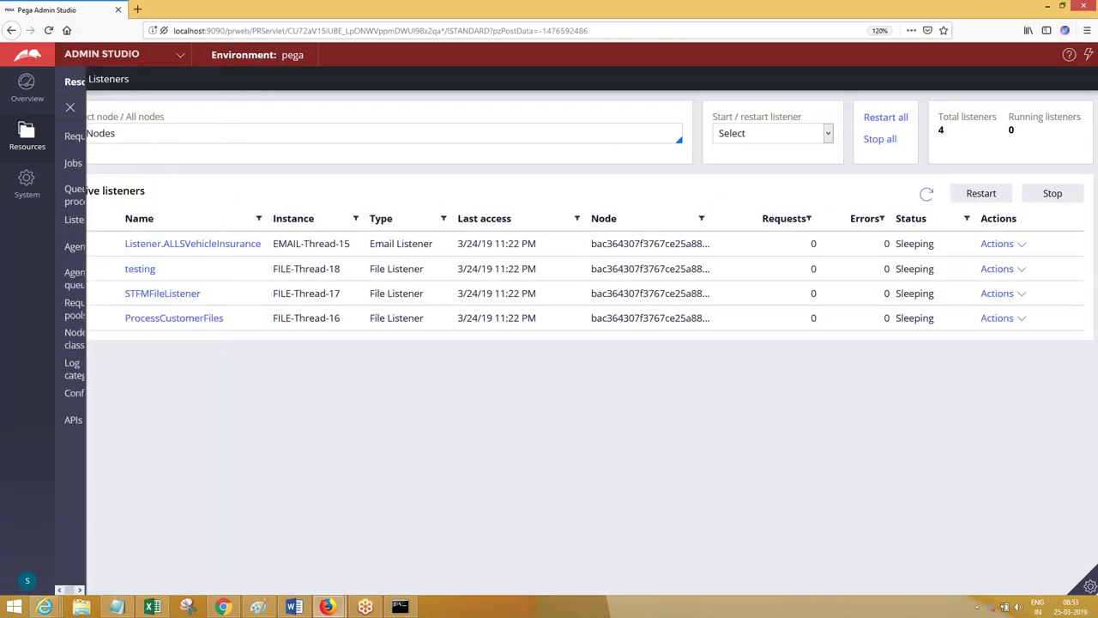
pyautogui.click(293, 608)
pyautogui.hotkey('ctrl', 'v')
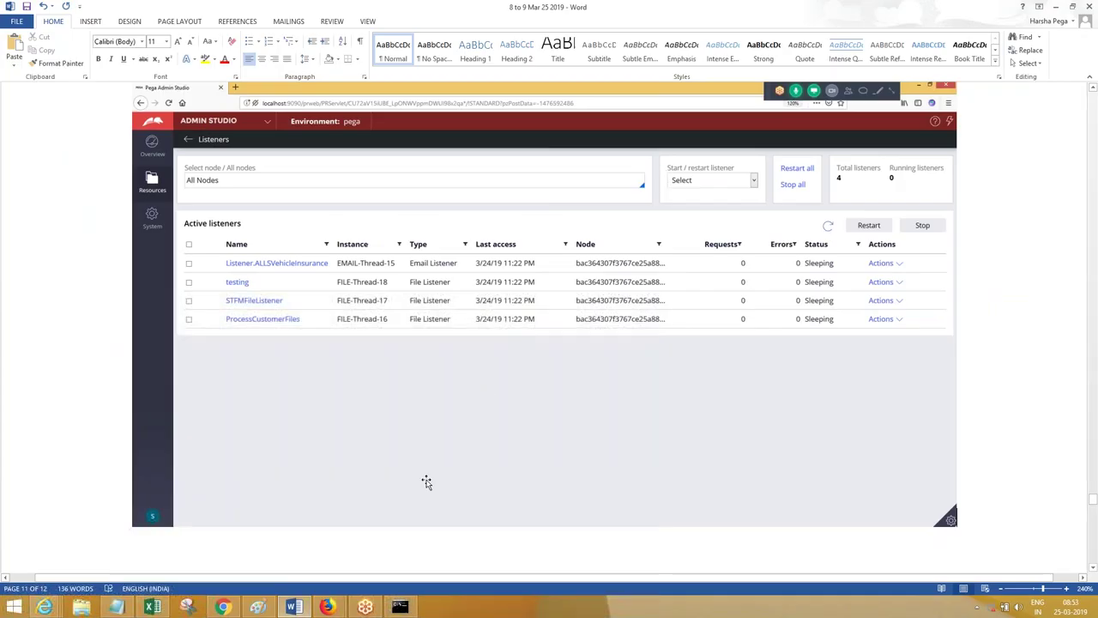
pyautogui.click(298, 600)
pyautogui.click(796, 137)
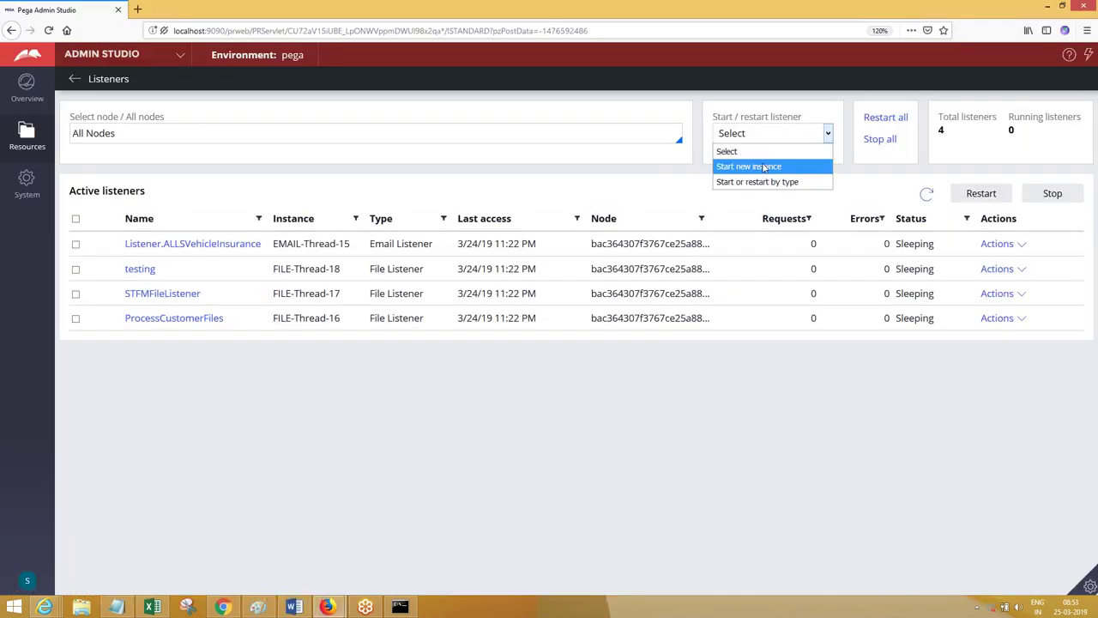
# Step: Choose 'Start new instance' and pick STFMListener as the listener to start
pyautogui.click(765, 167)
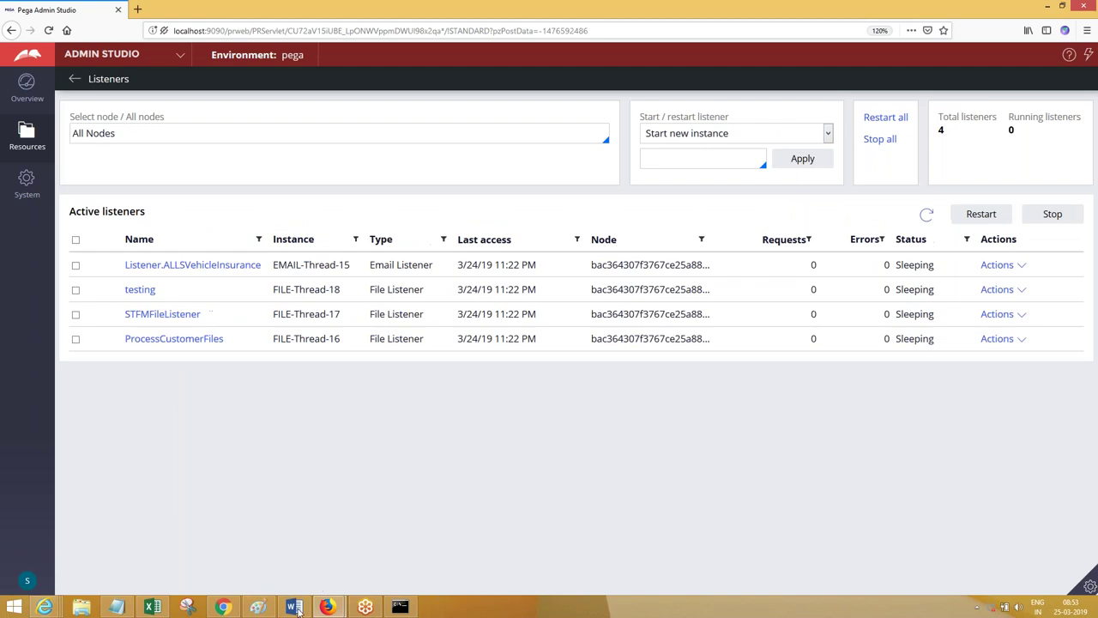
pyautogui.moveTo(295, 606)
pyautogui.click(76, 316)
pyautogui.click(729, 162)
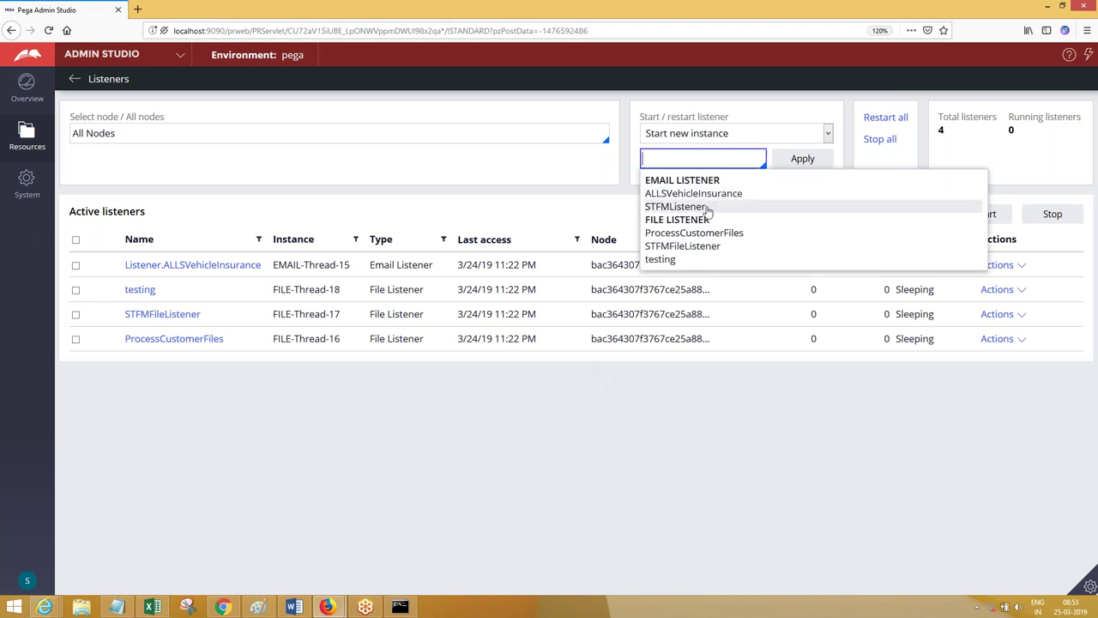
pyautogui.click(709, 207)
pyautogui.doubleClick(718, 160)
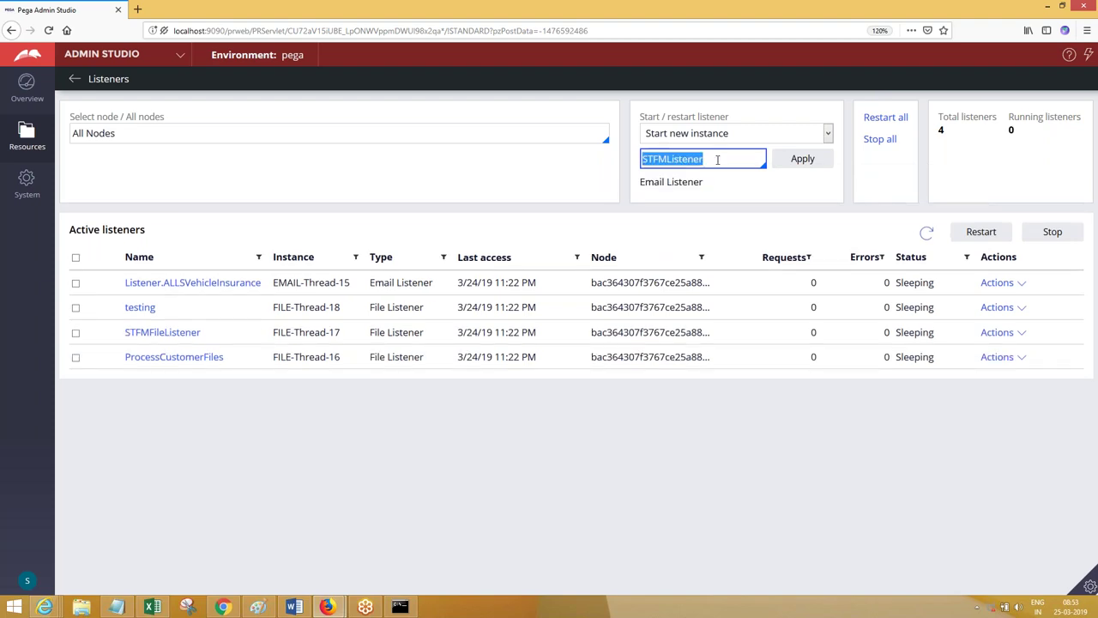
# Step: Add a Word screenshot captioned 'Click on Apply', then apply to start STFMListener
pyautogui.click(294, 606)
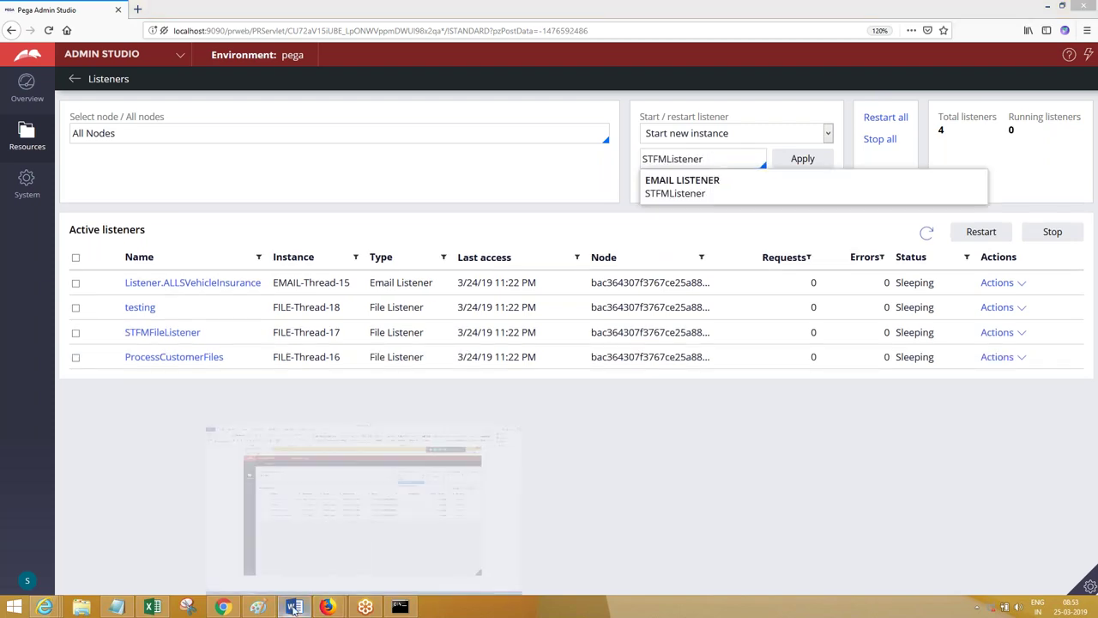
pyautogui.hotkey('ctrl', 'v')
pyautogui.write('Click on ')
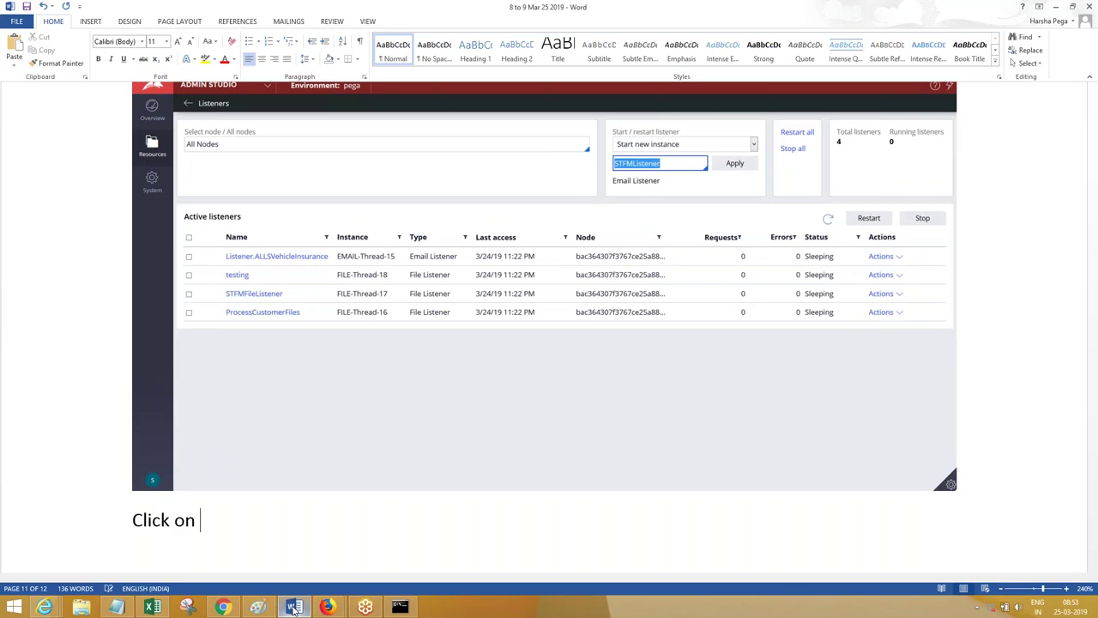
pyautogui.write('Apply')
pyautogui.press('Return')
pyautogui.click(327, 606)
pyautogui.click(802, 158)
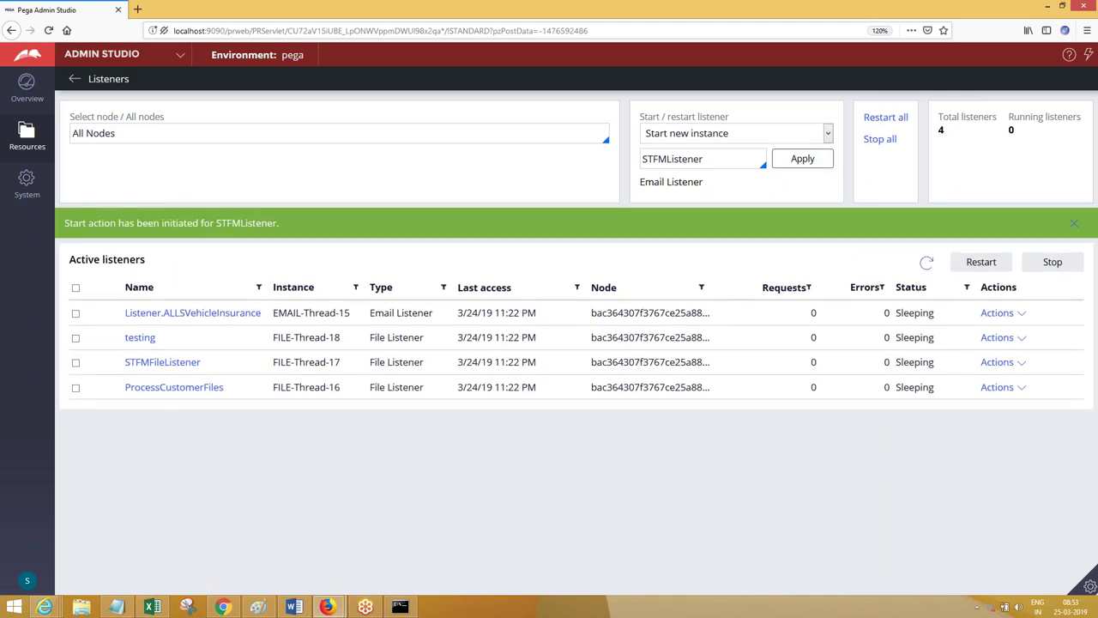
# Step: Add a Word screenshot captioned 'Refresh', then refresh the listeners table to show six listeners
pyautogui.click(292, 607)
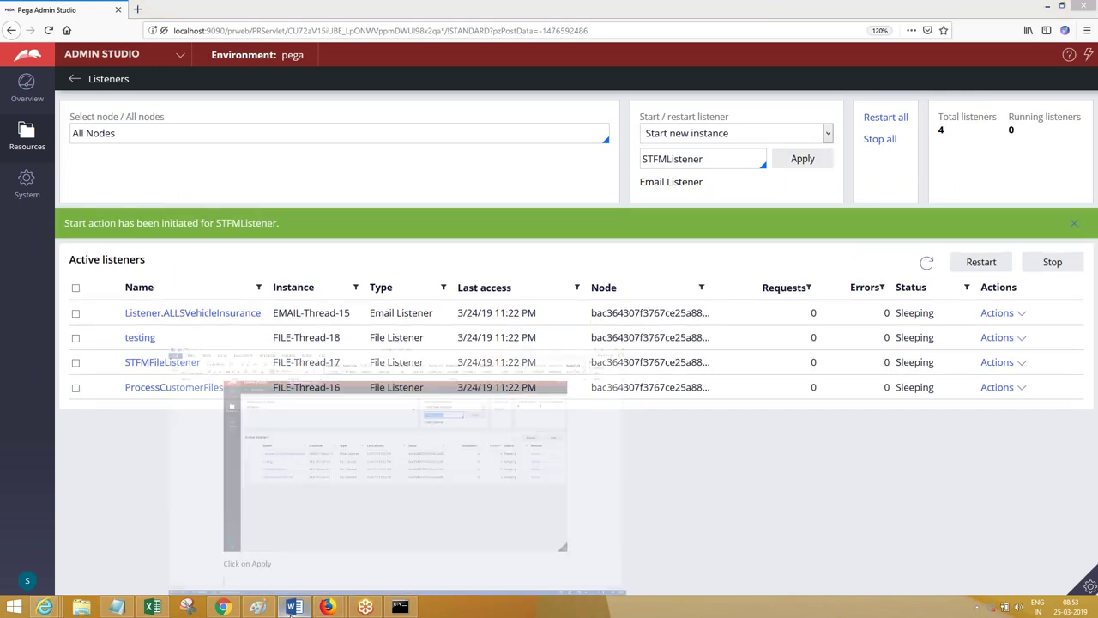
pyautogui.hotkey('ctrl', 'v')
pyautogui.press('Return')
pyautogui.write('Refresh')
pyautogui.press('Return')
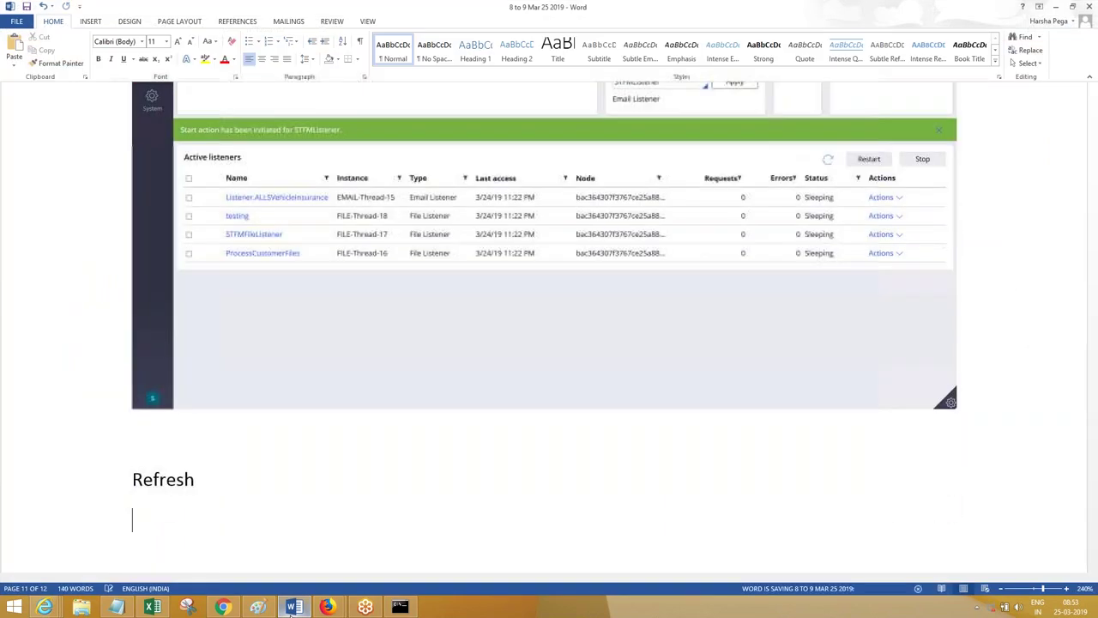
pyautogui.click(292, 607)
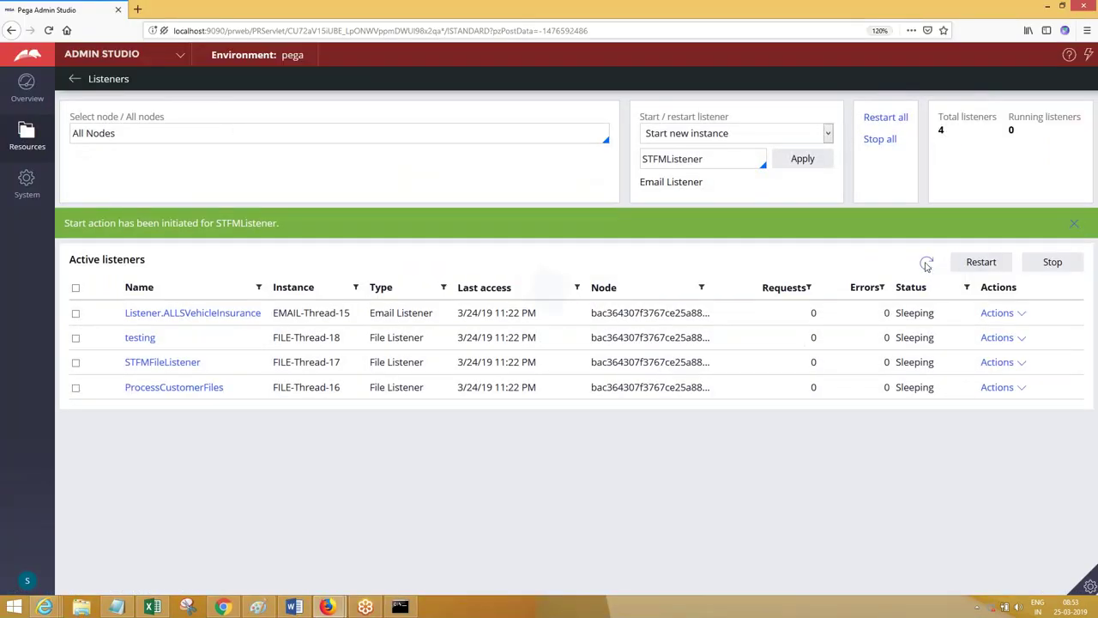
pyautogui.click(926, 264)
pyautogui.click(926, 264)
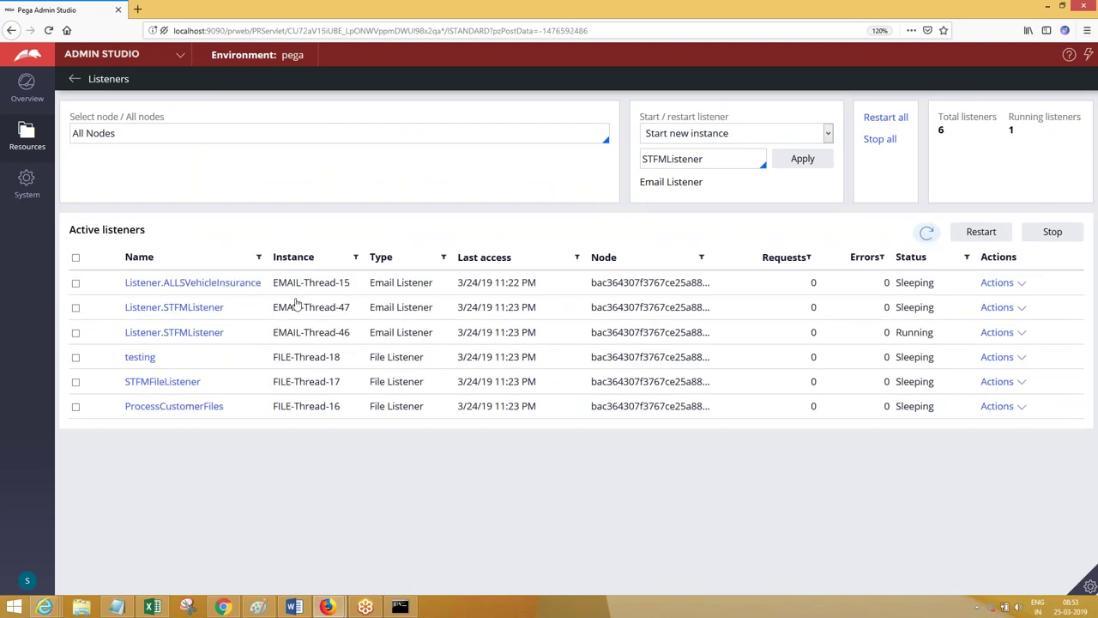
# Step: Mark the EMAIL-Thread-47 STFMListener instance and paste a screenshot followed by 'Now,' in Word
pyautogui.click(76, 307)
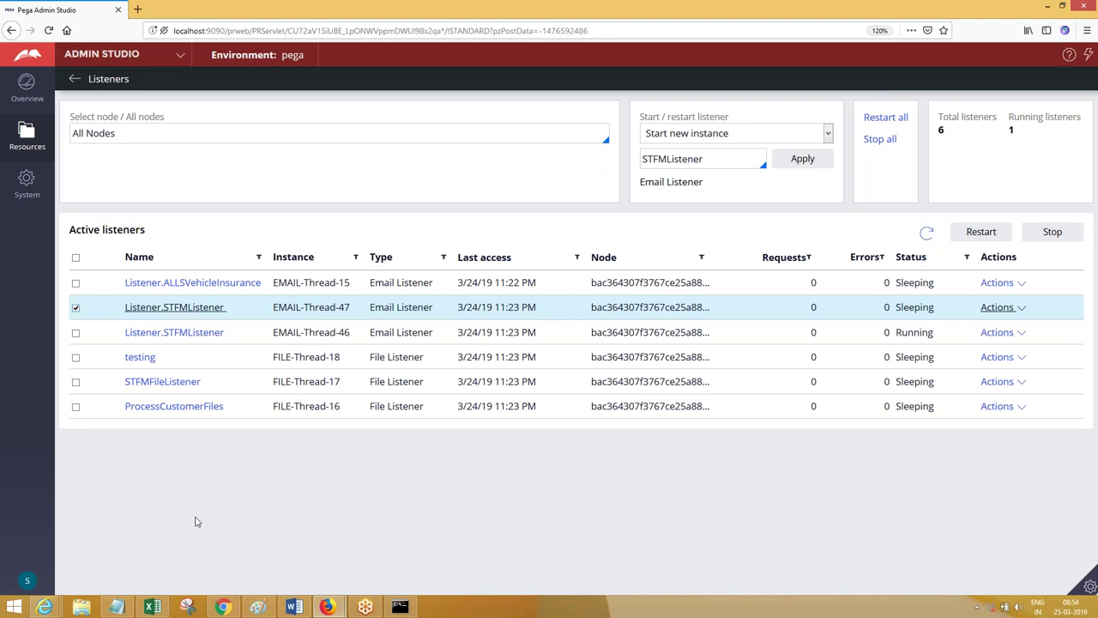
pyautogui.click(294, 606)
pyautogui.hotkey('ctrl', 'v')
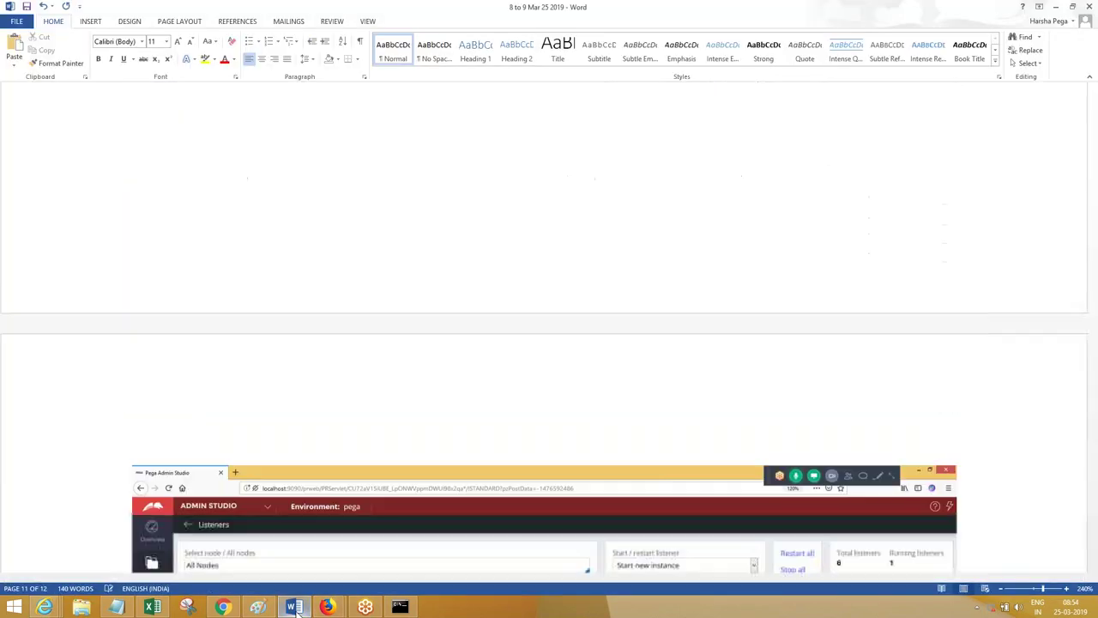
pyautogui.press('Return')
pyautogui.write('Now,')
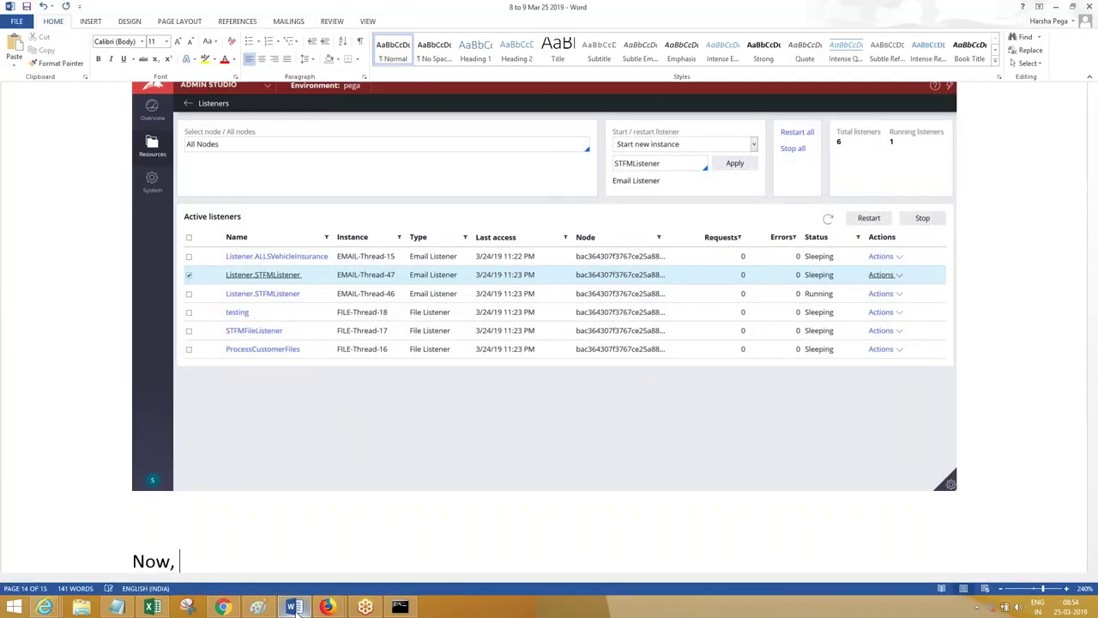
# Step: Stop the sleeping EMAIL-Thread-47 STFMListener instance and refresh the listener list
pyautogui.click(293, 607)
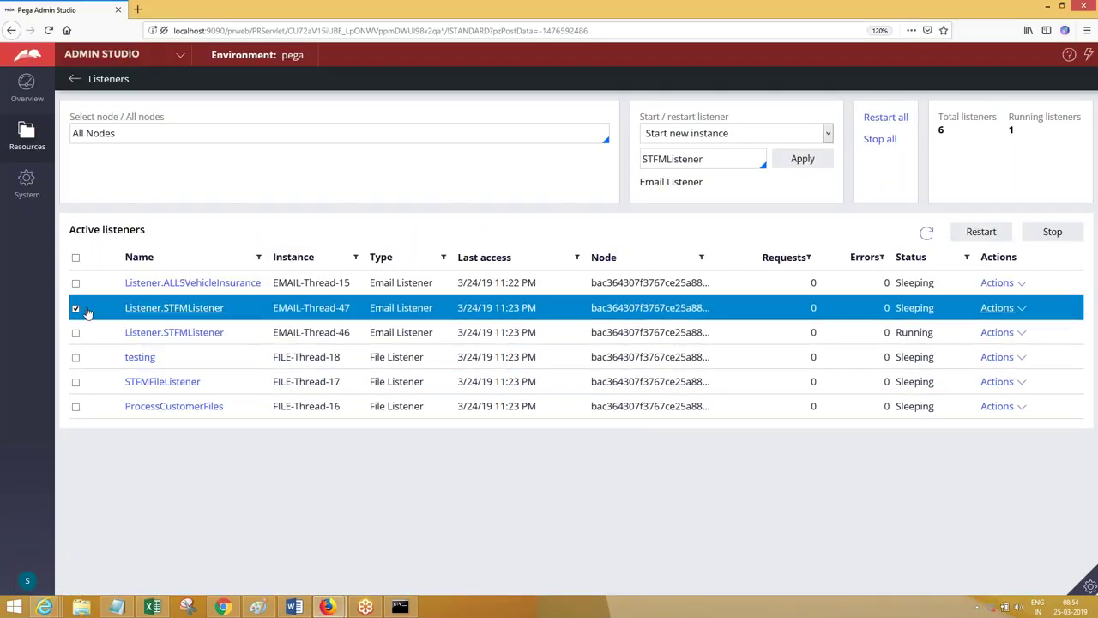
pyautogui.click(77, 308)
pyautogui.click(77, 309)
pyautogui.click(76, 334)
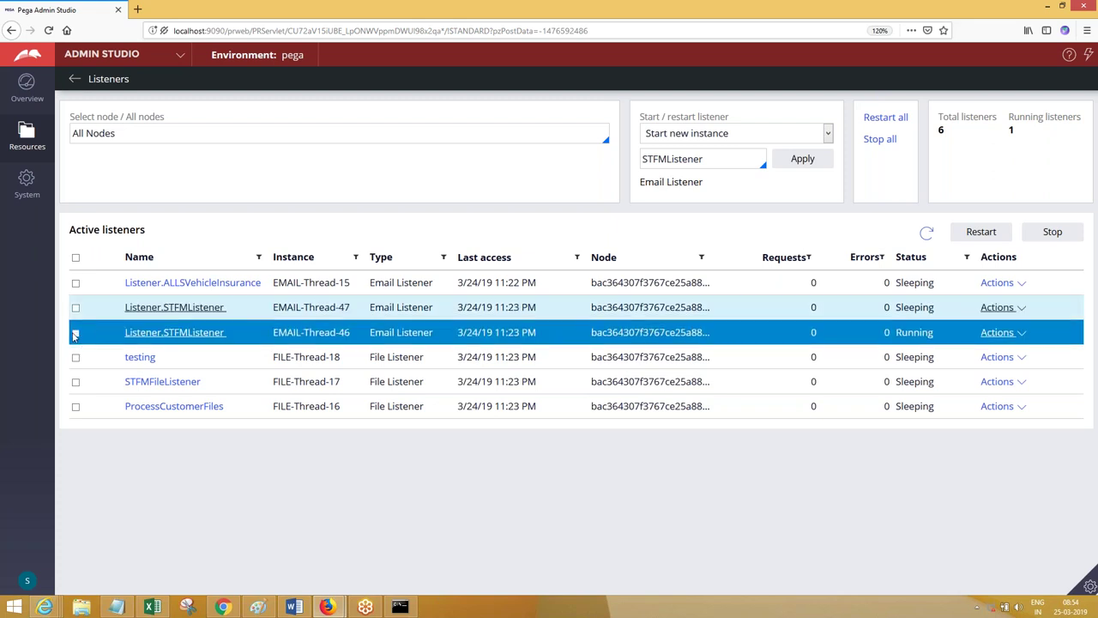
pyautogui.click(365, 310)
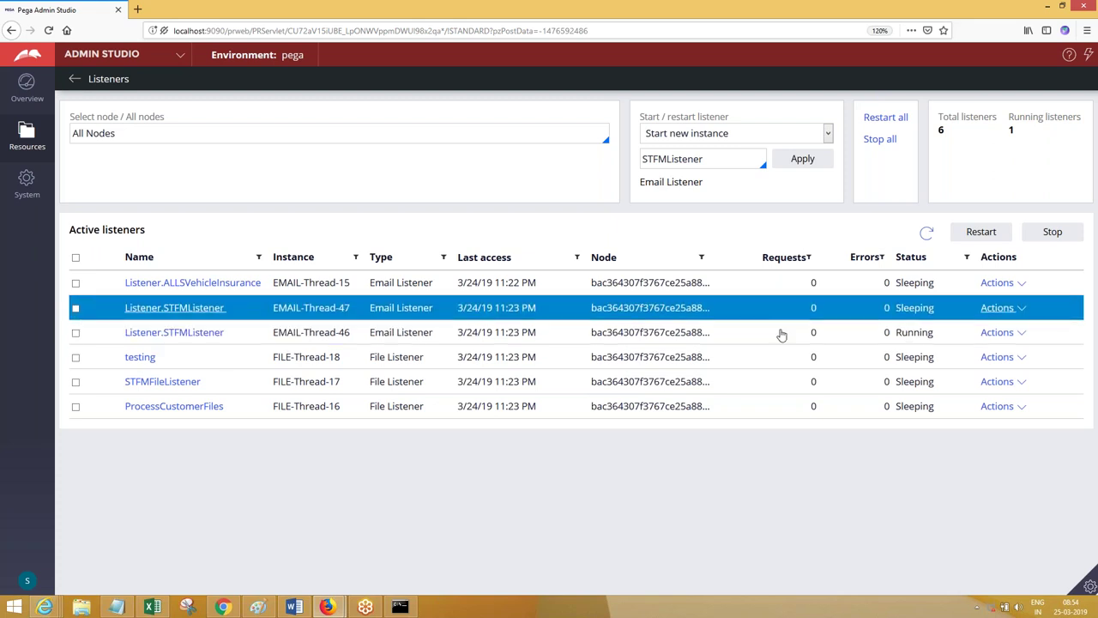
pyautogui.click(1021, 310)
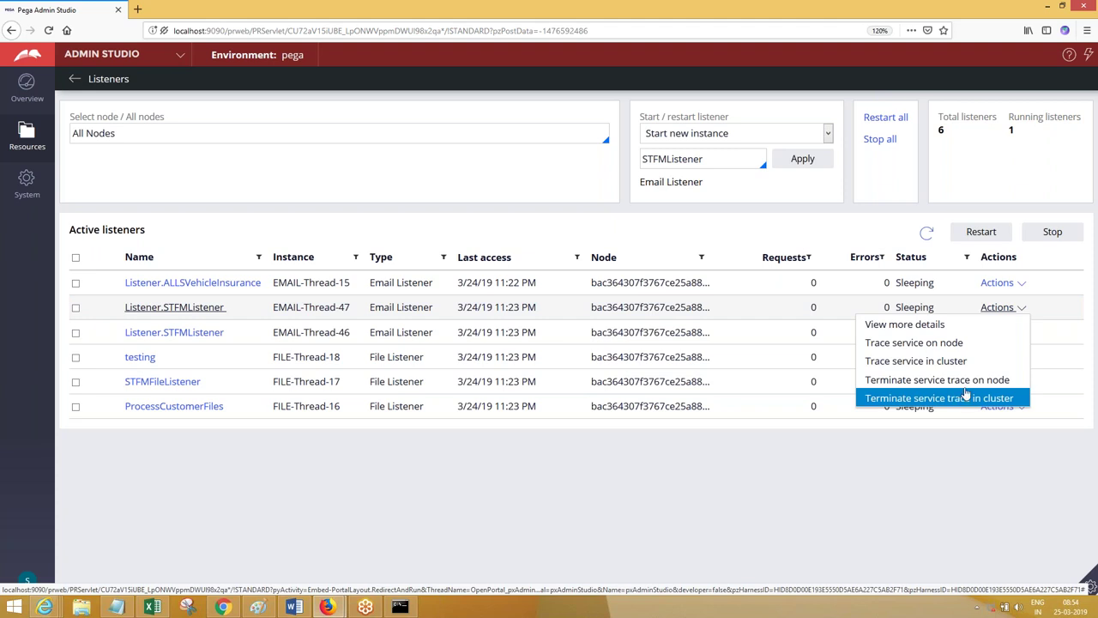
pyautogui.click(75, 307)
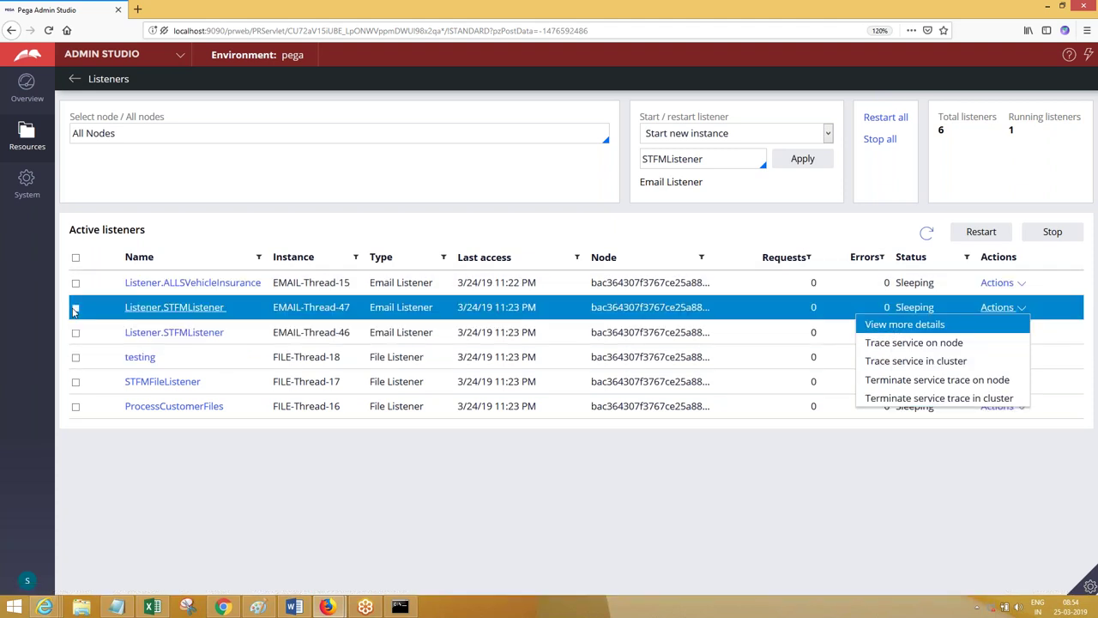
pyautogui.click(1054, 232)
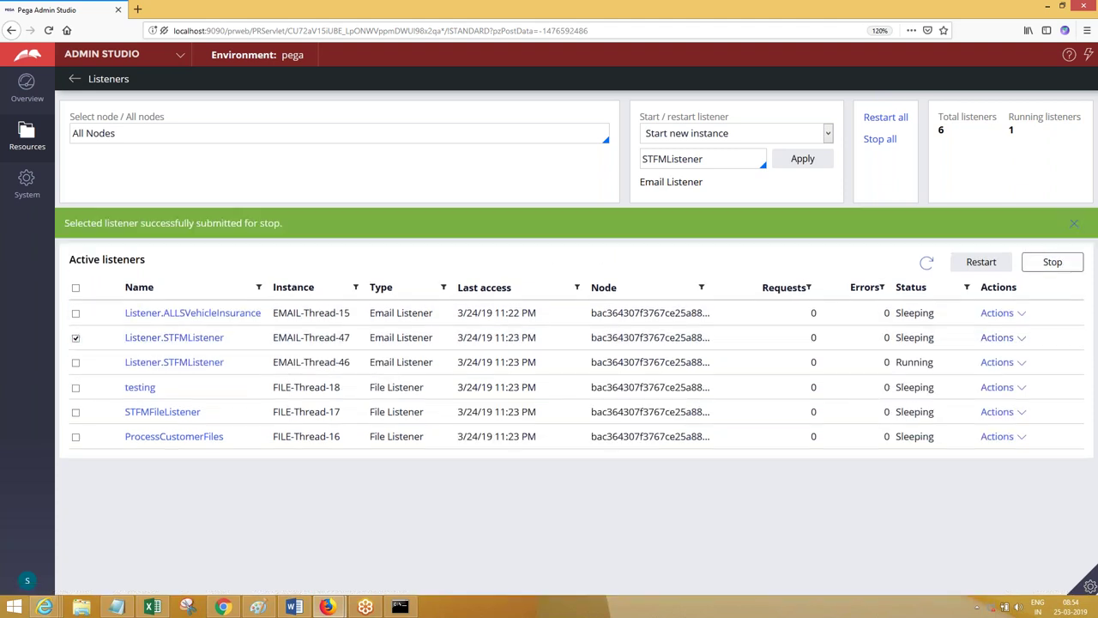
pyautogui.click(926, 269)
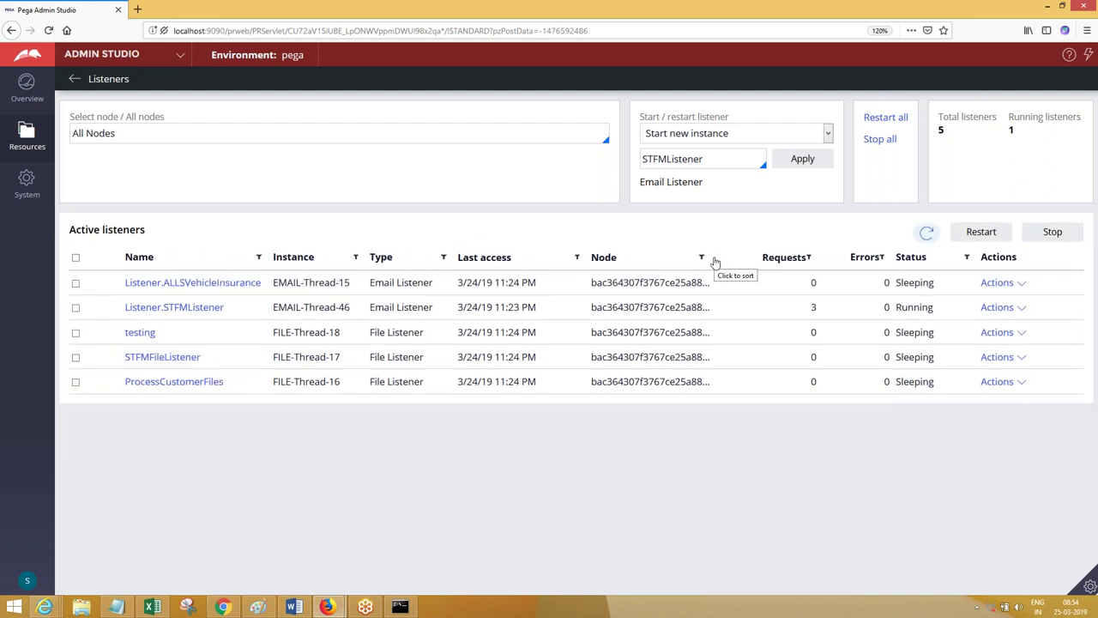
# Step: Paste the running-listener screenshot into Word with 'Now this listener is up and running.'
pyautogui.click(383, 306)
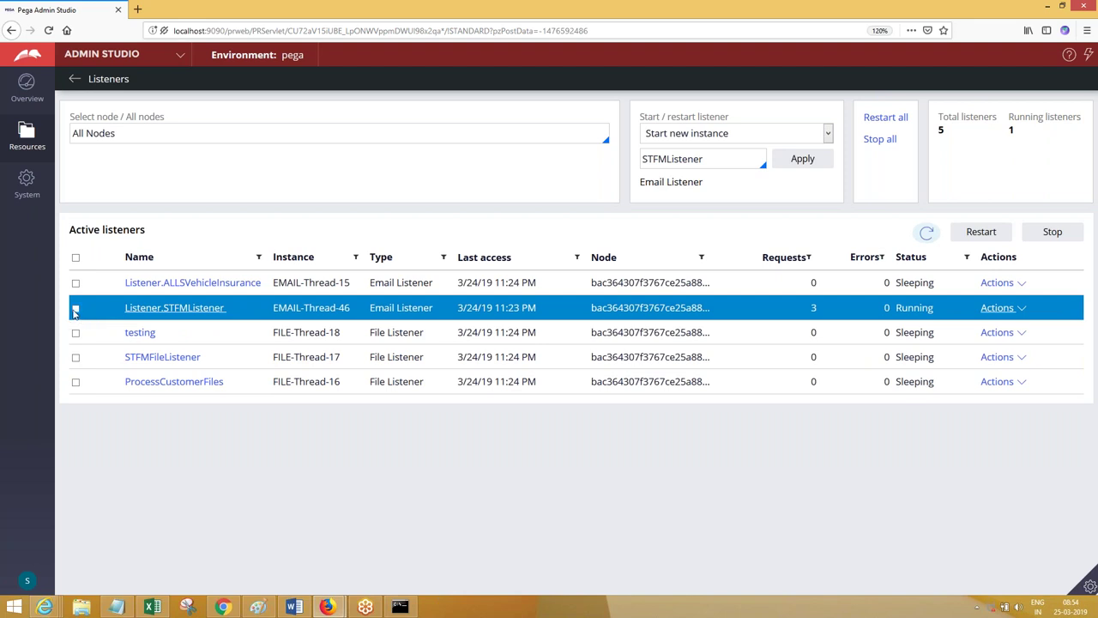
pyautogui.click(76, 309)
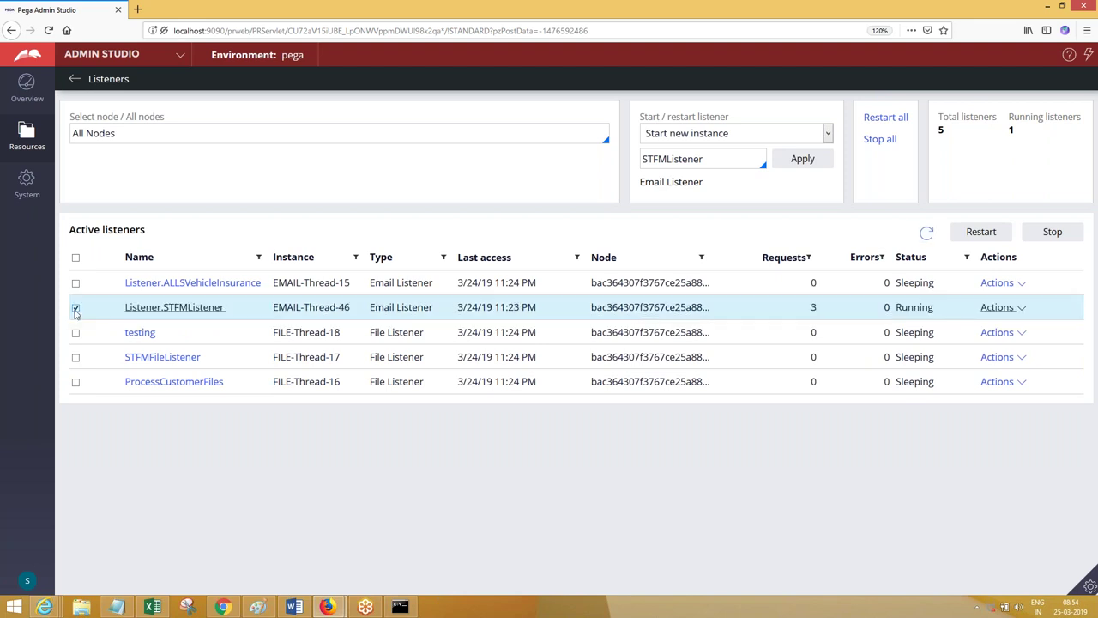
pyautogui.click(292, 607)
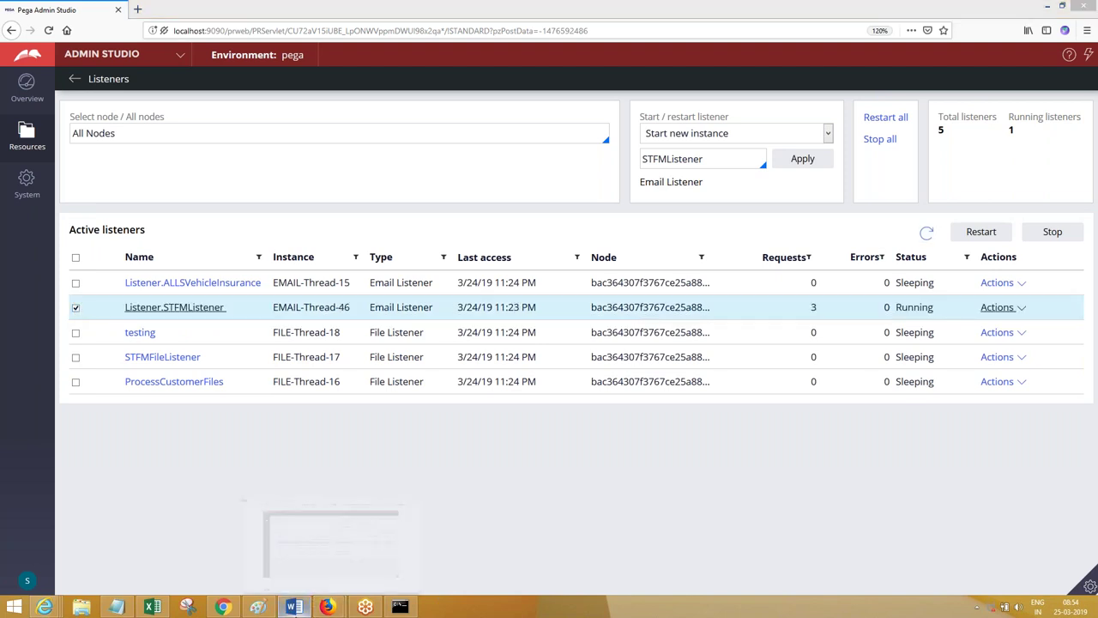
pyautogui.press('Return')
pyautogui.hotkey('ctrl', 'v')
pyautogui.scroll(-5, 550, 326)
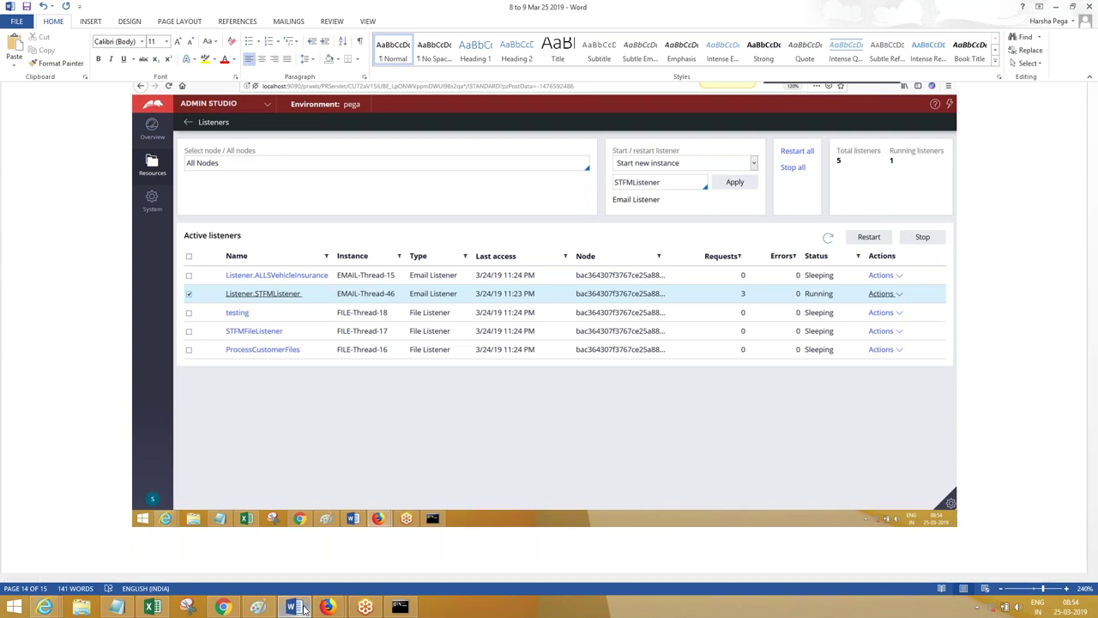
pyautogui.moveTo(303, 608)
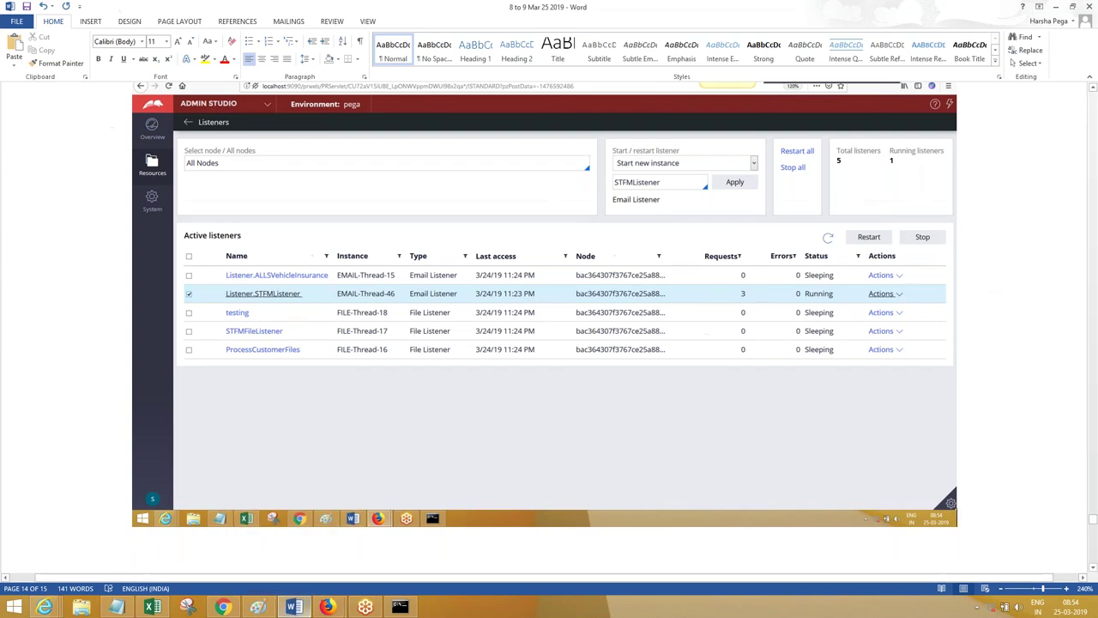
pyautogui.write('Now this li')
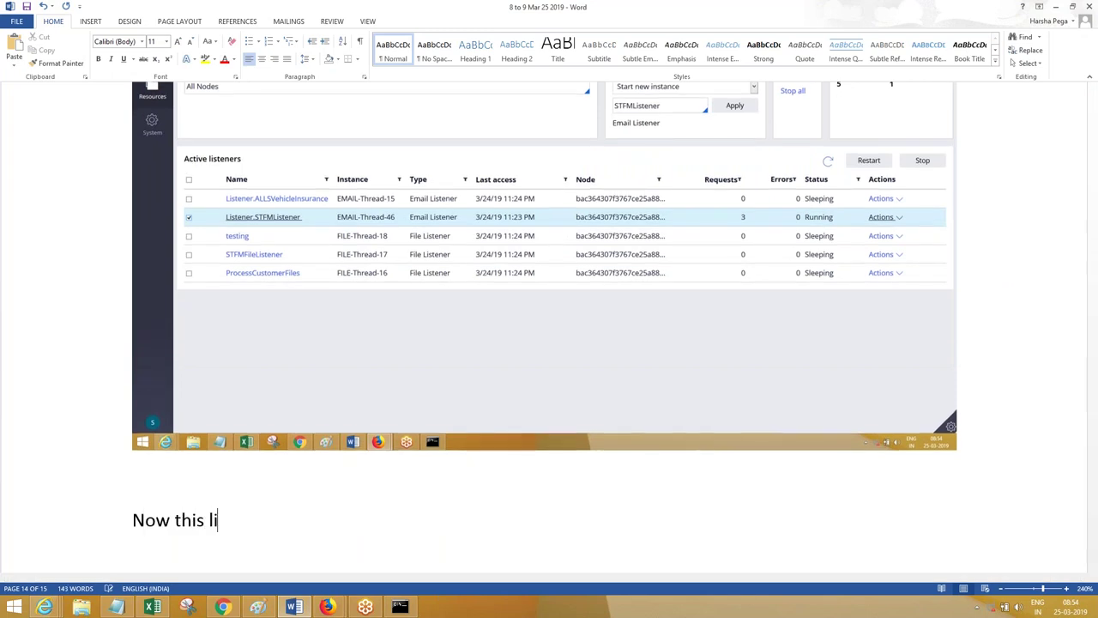
pyautogui.write('stener is up ')
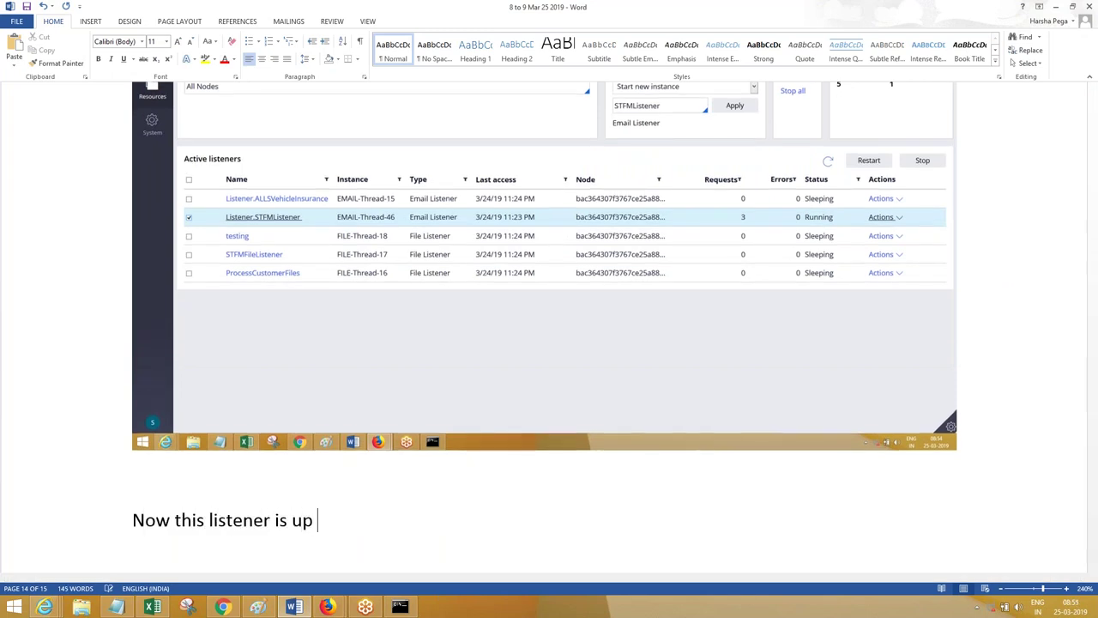
pyautogui.write('and running.')
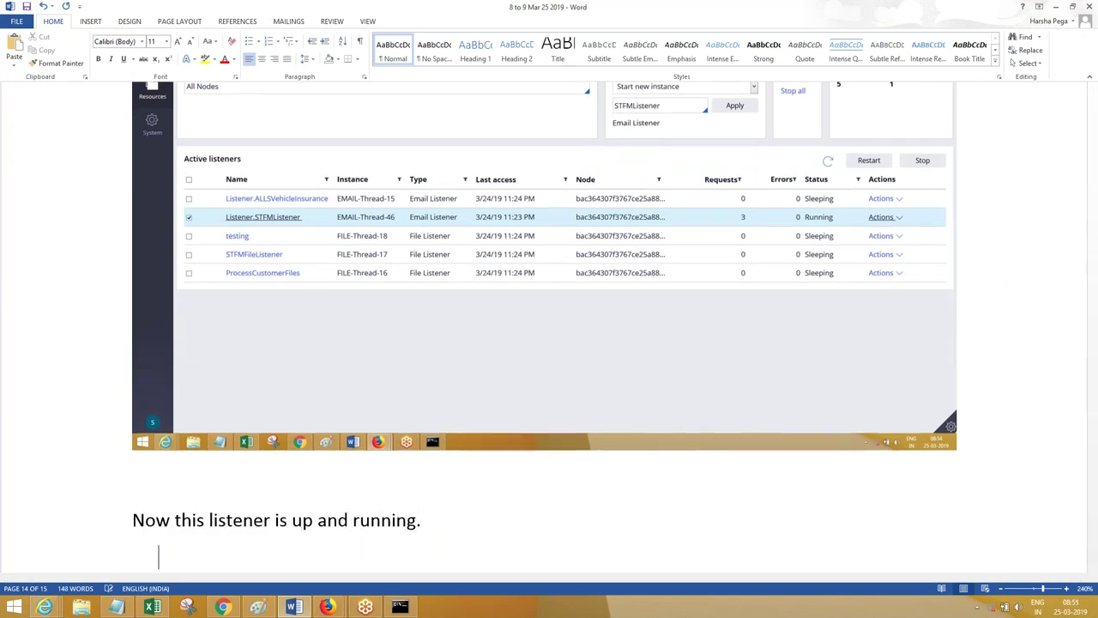
pyautogui.press('Return')
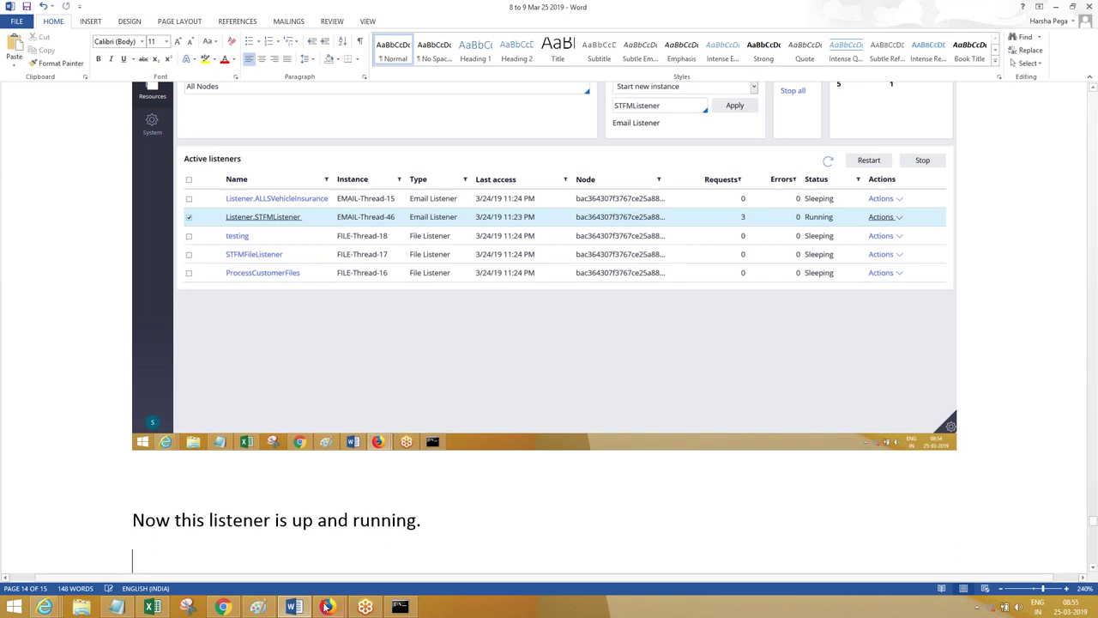
# Step: Refresh the Case Manager Portal's My Work list four times, then return to Admin Studio Listeners
pyautogui.click(372, 557)
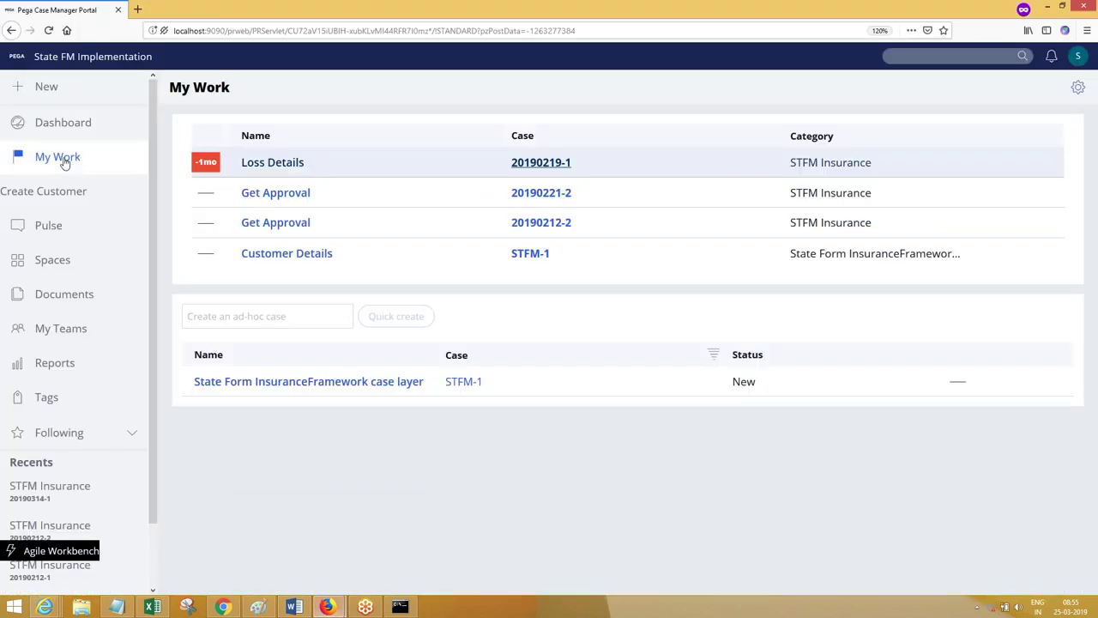
pyautogui.click(64, 161)
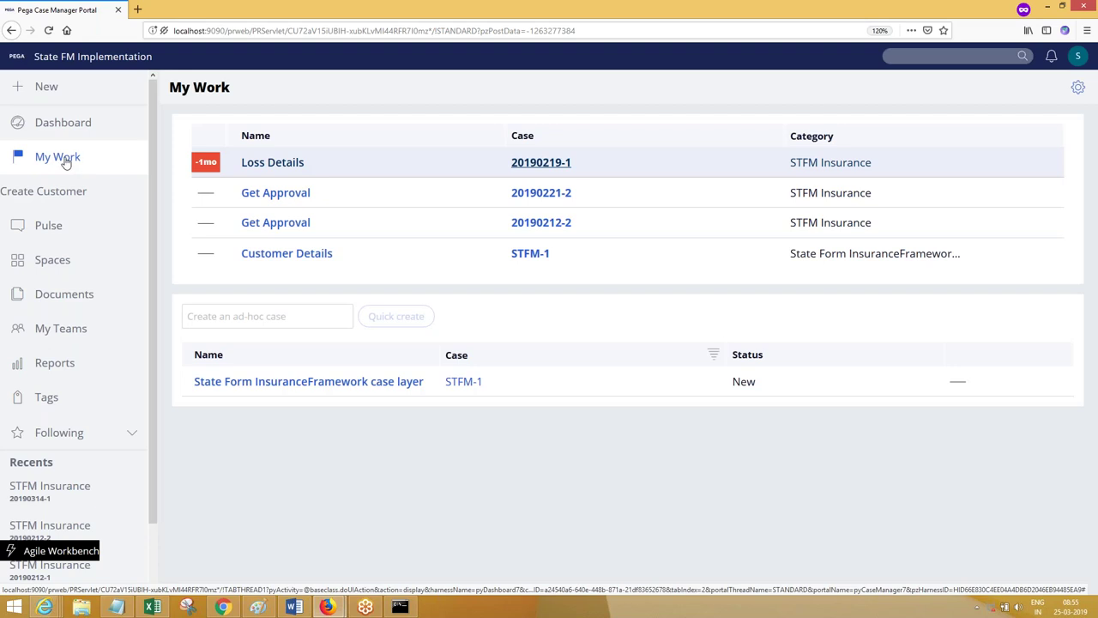
pyautogui.click(66, 163)
pyautogui.click(65, 163)
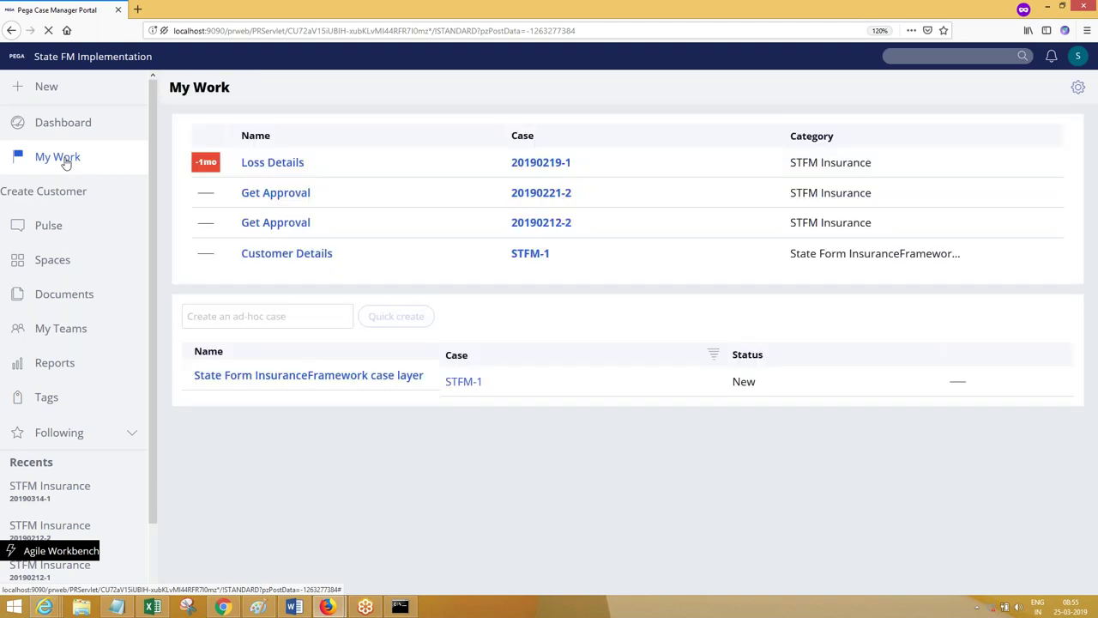
pyautogui.click(65, 163)
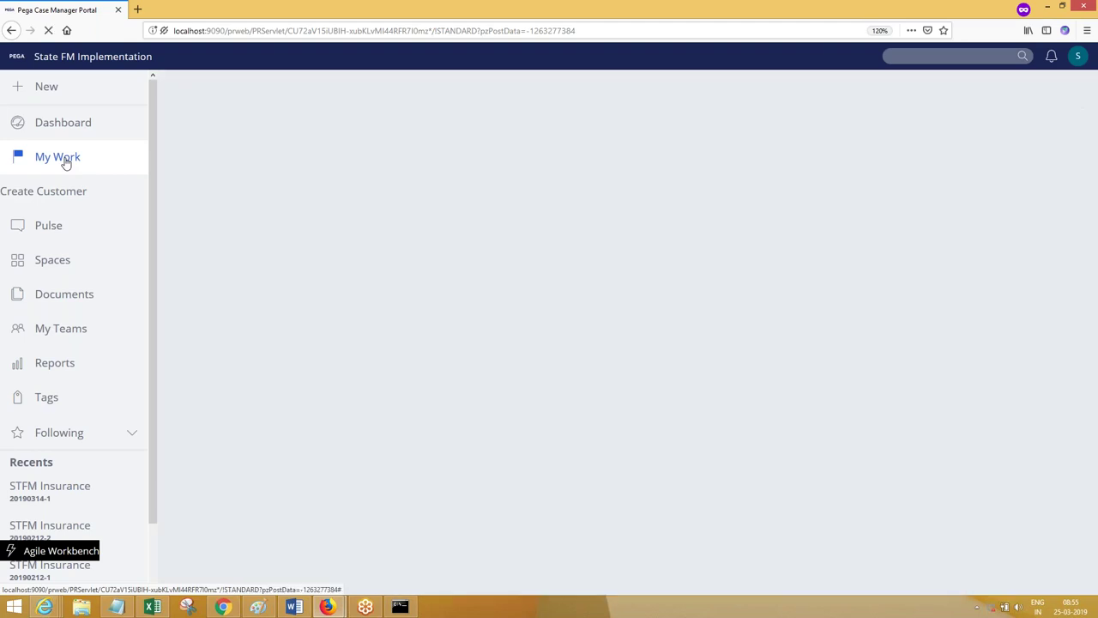
pyautogui.moveTo(327, 607)
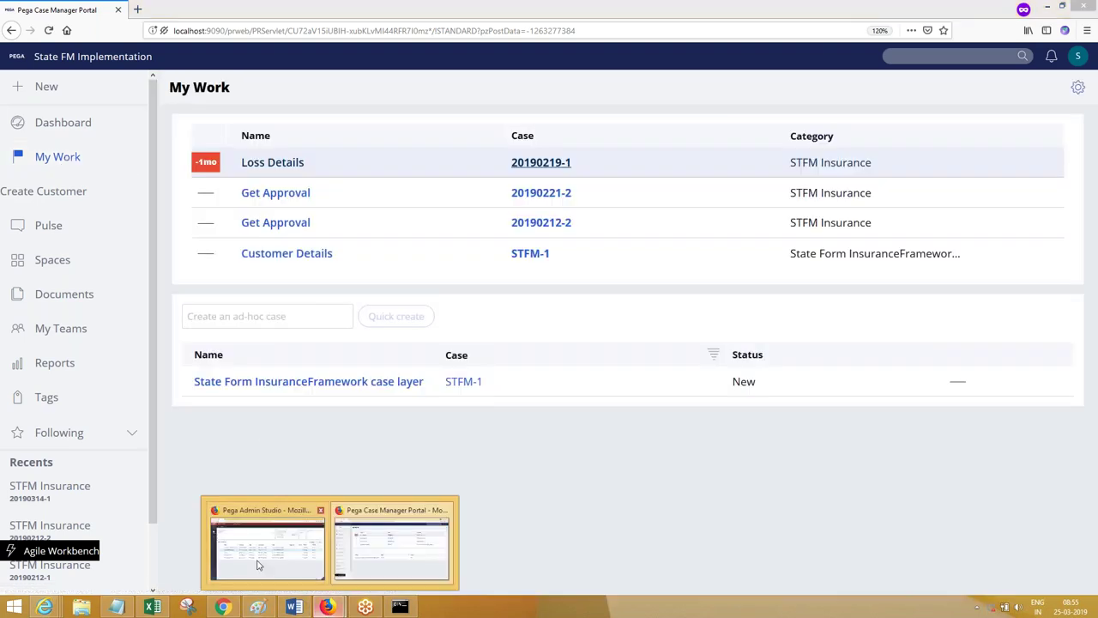
pyautogui.click(259, 563)
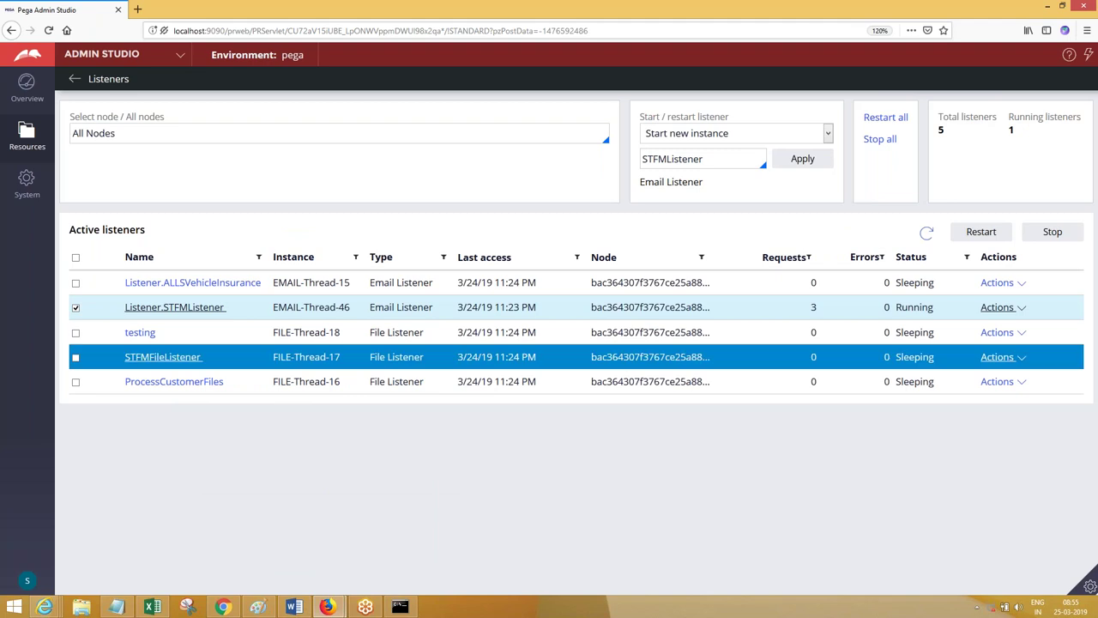
# Step: Choose Trace service on node for the running STFMListener instance EMAIL-Thread-46
pyautogui.click(1023, 308)
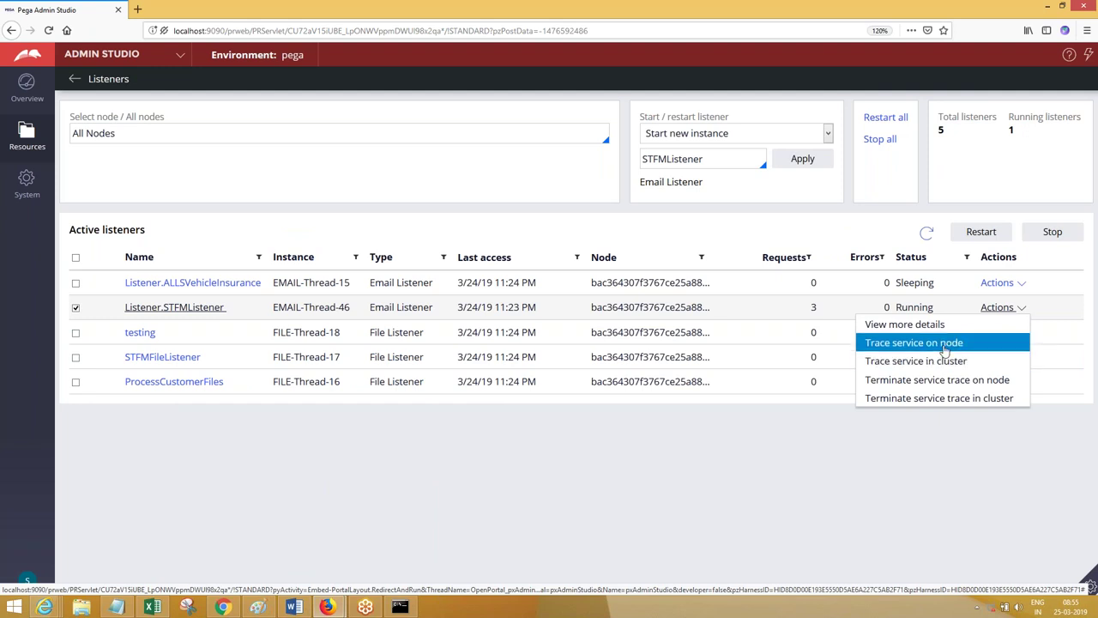
pyautogui.click(943, 345)
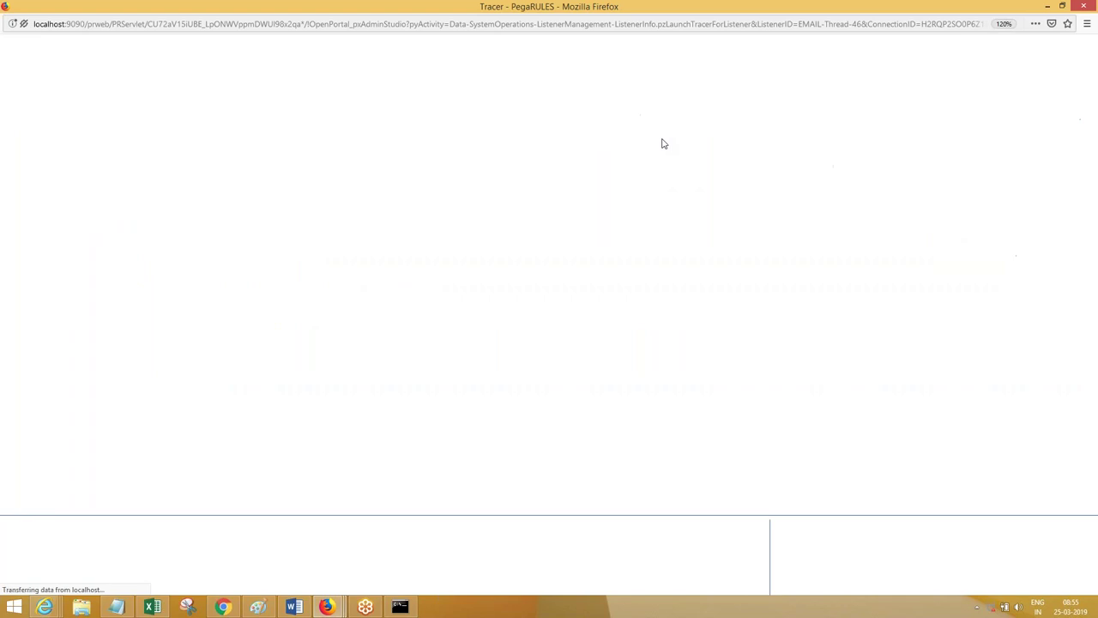
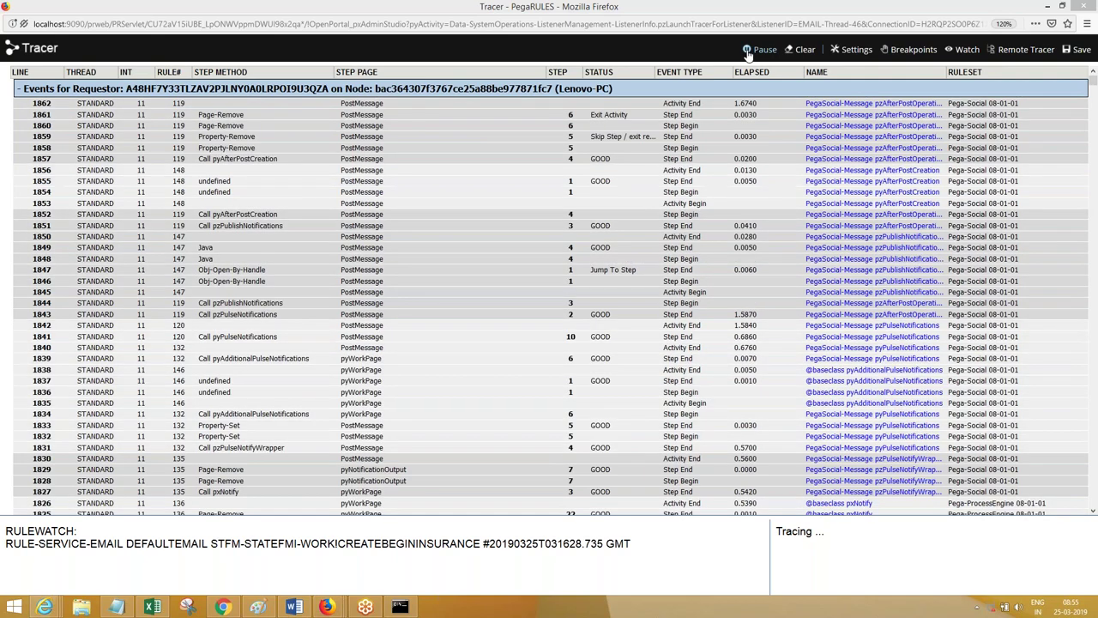
# Step: Pause the listener trace and inspect the properties of the failed Obj-Open step 2021
pyautogui.click(747, 50)
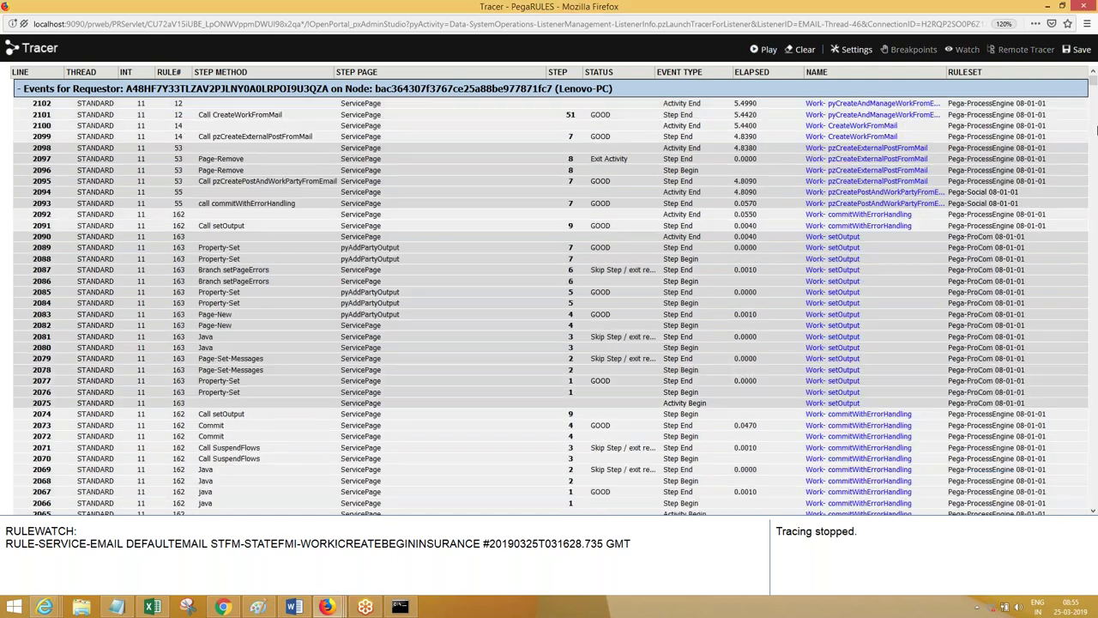
pyautogui.scroll(-1, 1096, 129)
pyautogui.scroll(-10, 607, 155)
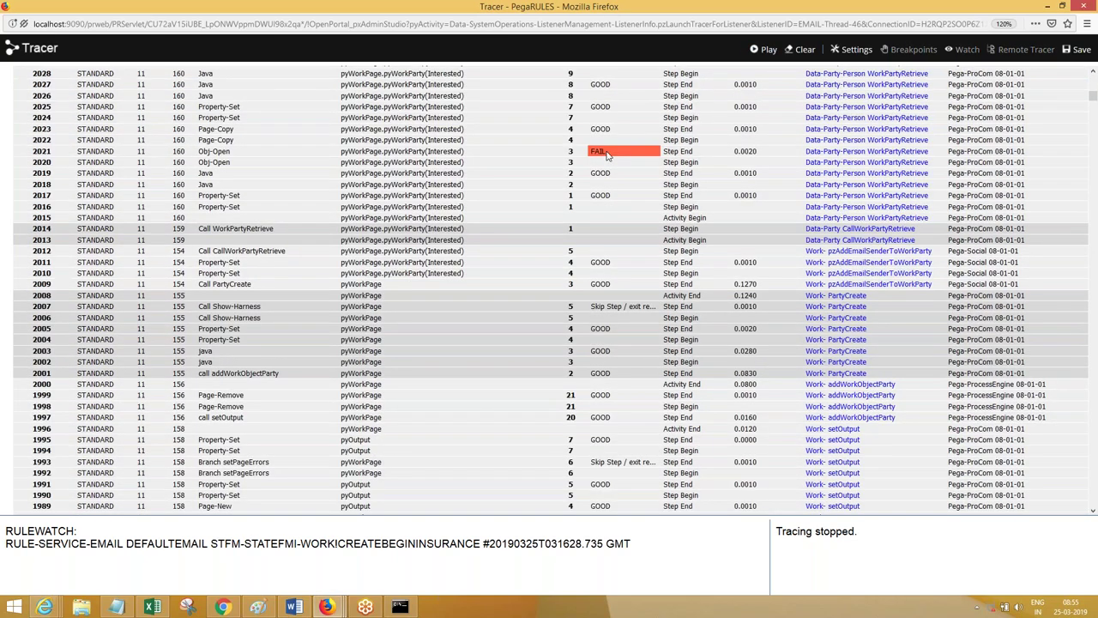
pyautogui.click(607, 154)
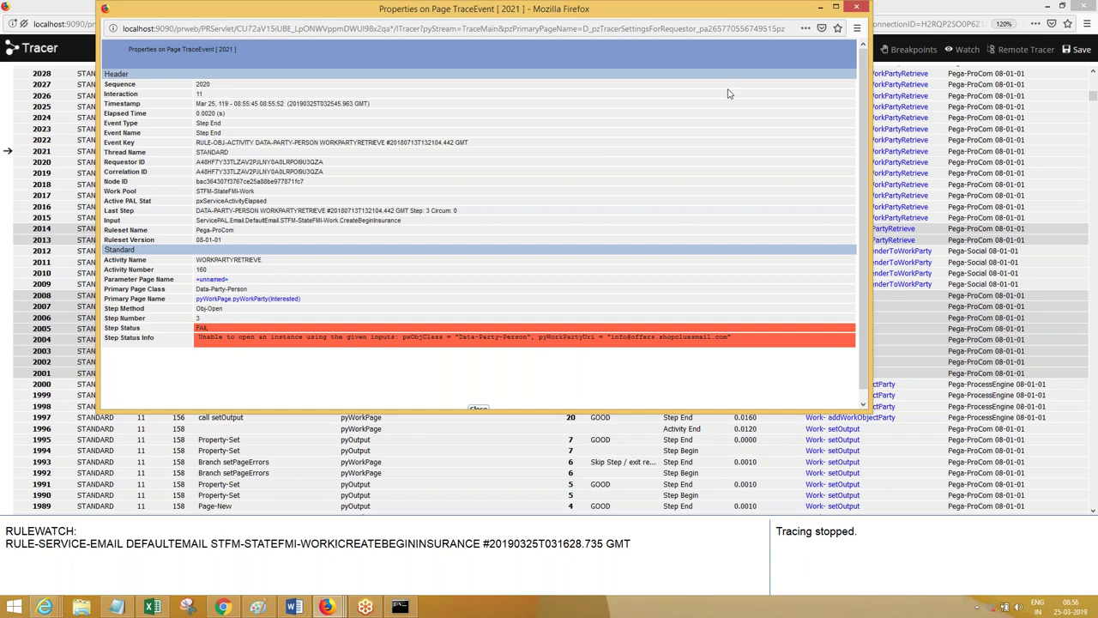
pyautogui.moveTo(791, 16); pyautogui.dragTo(777, 60)
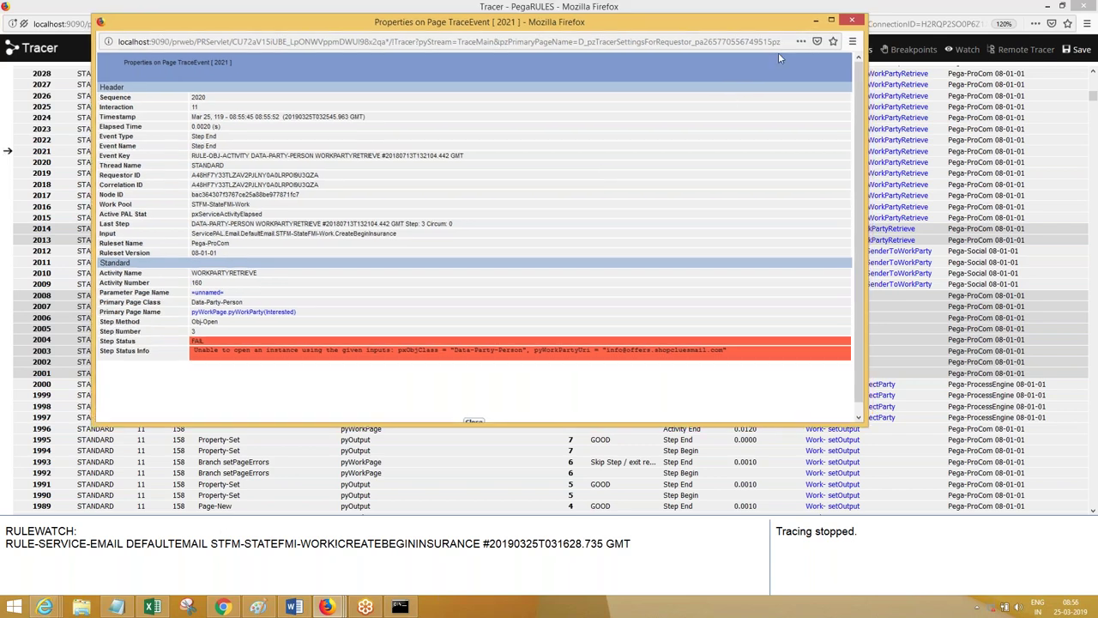
pyautogui.click(843, 54)
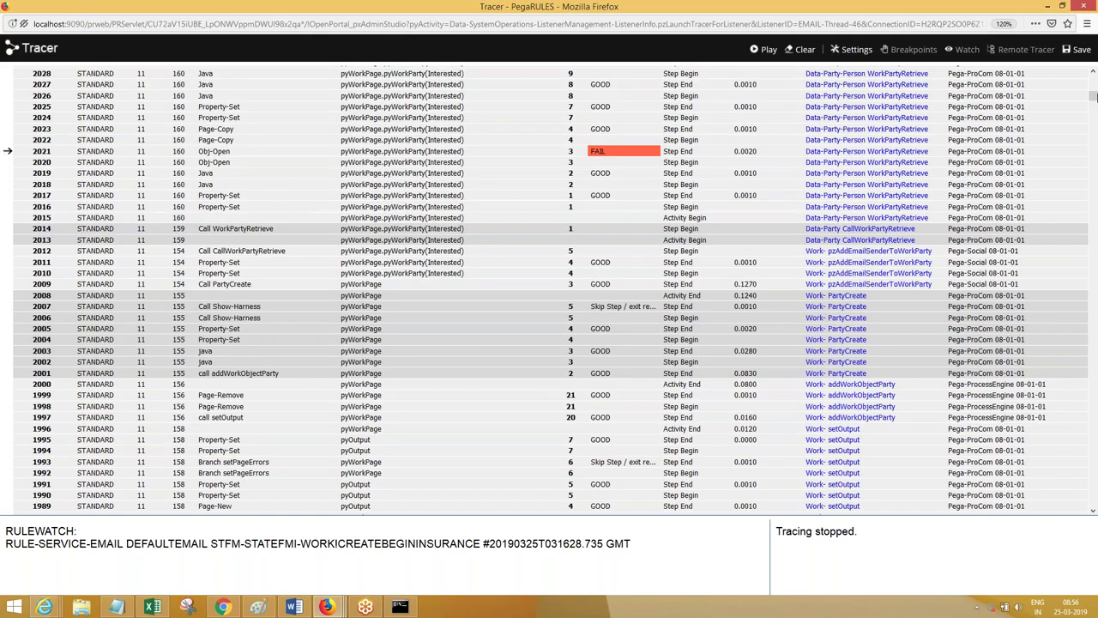
pyautogui.scroll(-5, 1096, 200)
pyautogui.moveTo(1096, 199); pyautogui.dragTo(1070, 91)
pyautogui.scroll(-2, 549, 283)
pyautogui.click(258, 279)
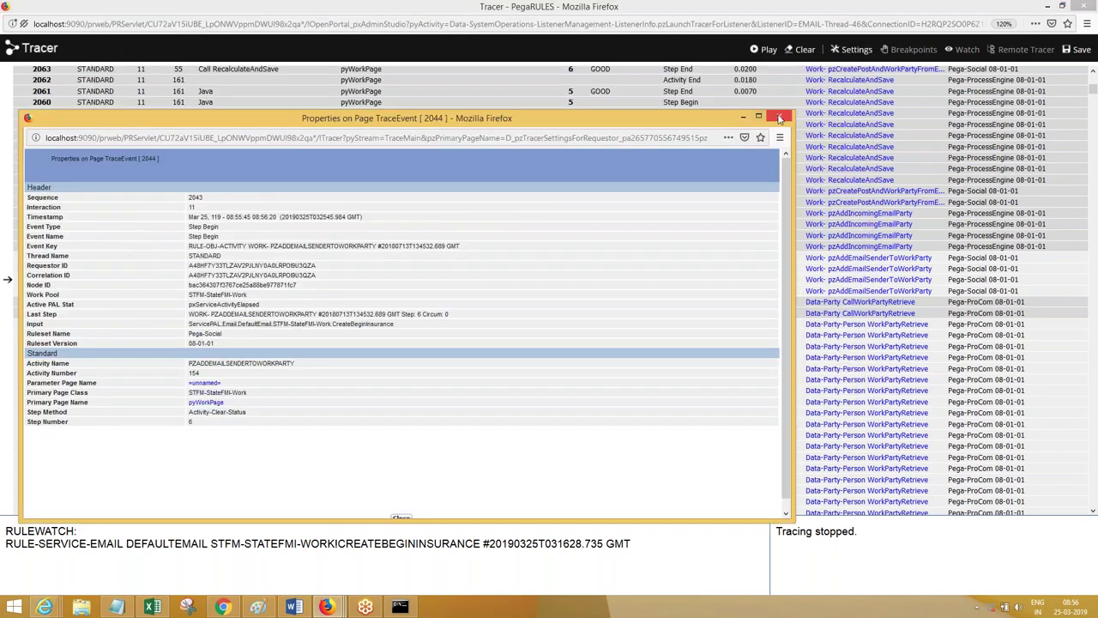
pyautogui.click(779, 118)
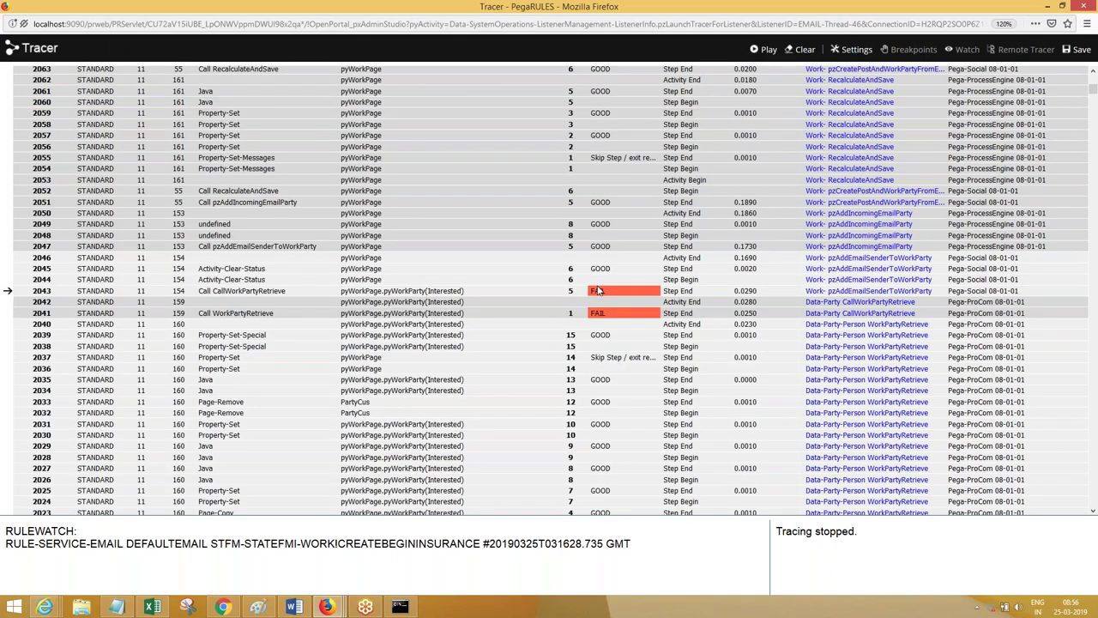
pyautogui.click(599, 290)
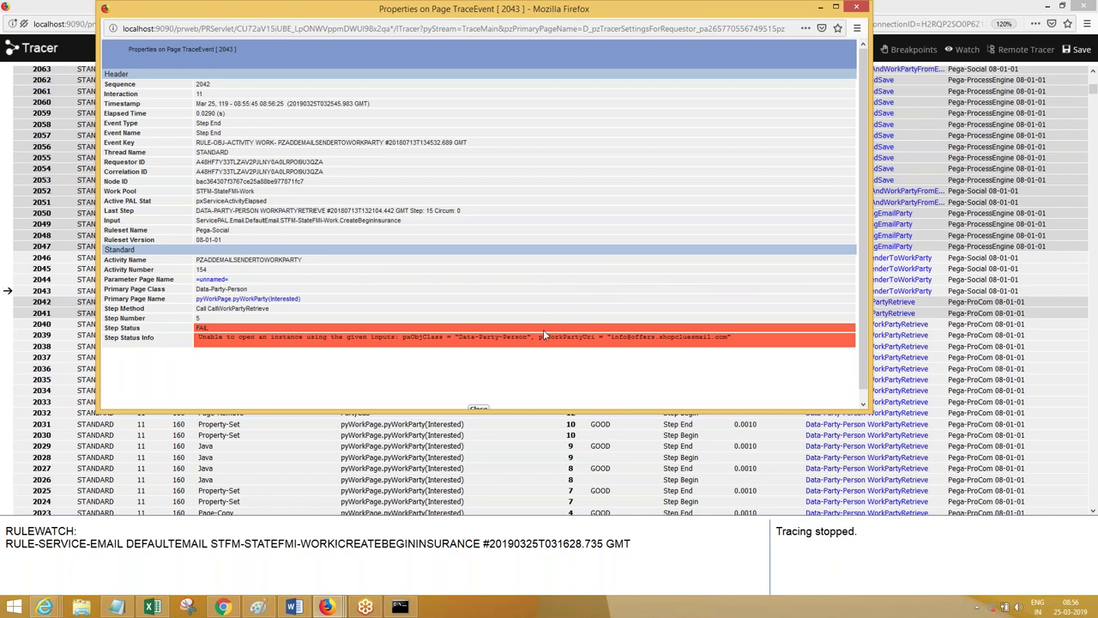
pyautogui.moveTo(541, 337); pyautogui.dragTo(583, 336)
pyautogui.doubleClick(640, 337)
pyautogui.moveTo(789, 13); pyautogui.dragTo(785, 37)
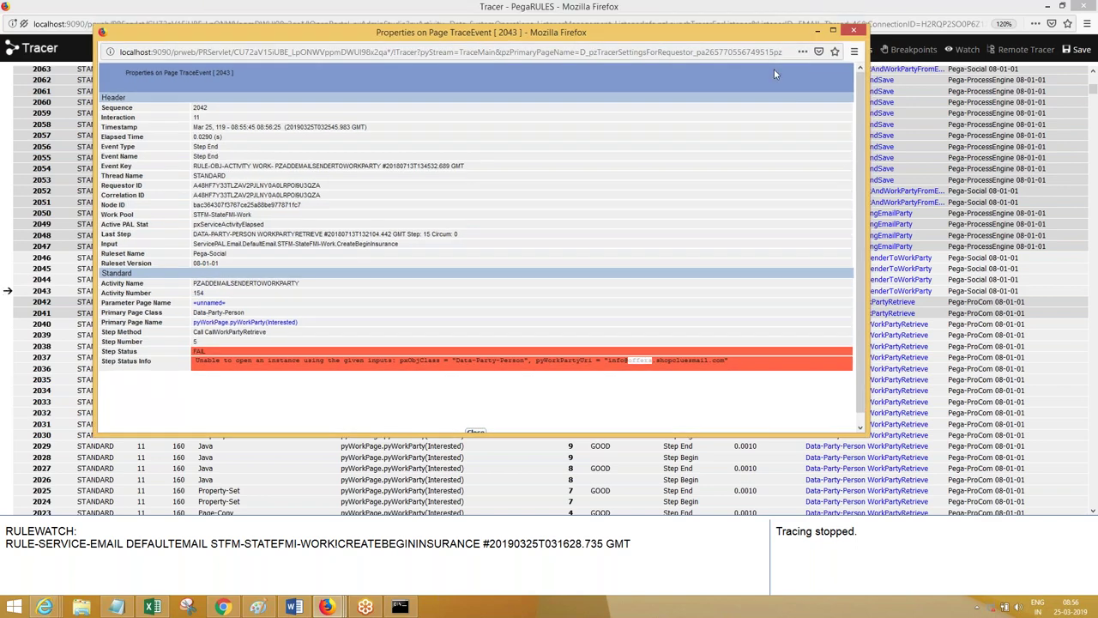
pyautogui.click(854, 30)
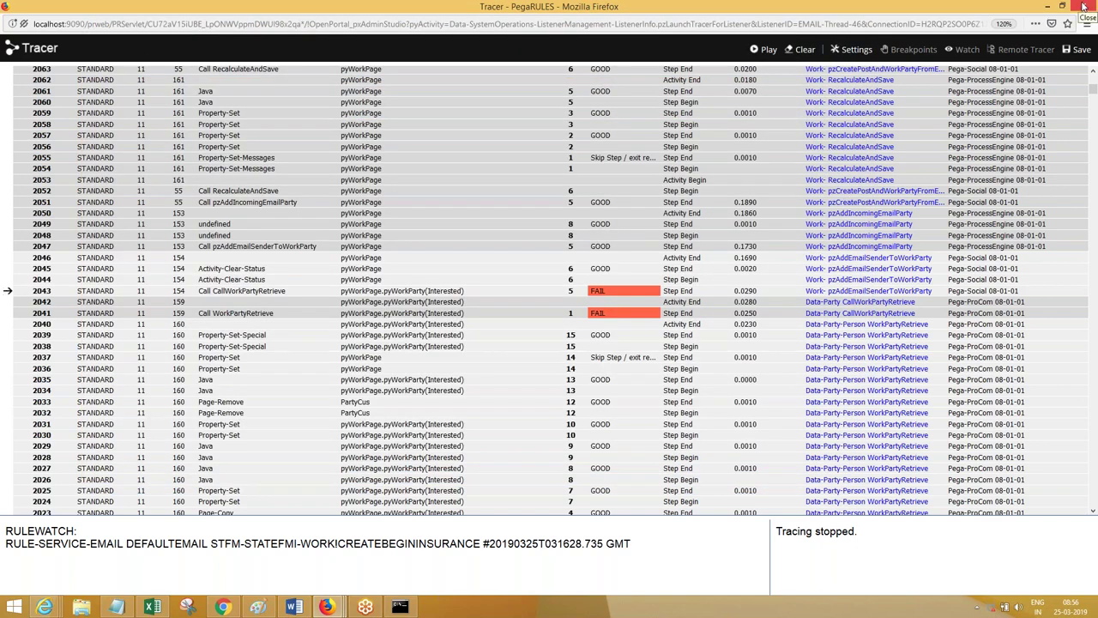
# Step: Close Tracer and switch from Admin Studio to Dev Studio
pyautogui.click(1083, 6)
pyautogui.moveTo(327, 607)
pyautogui.click(373, 574)
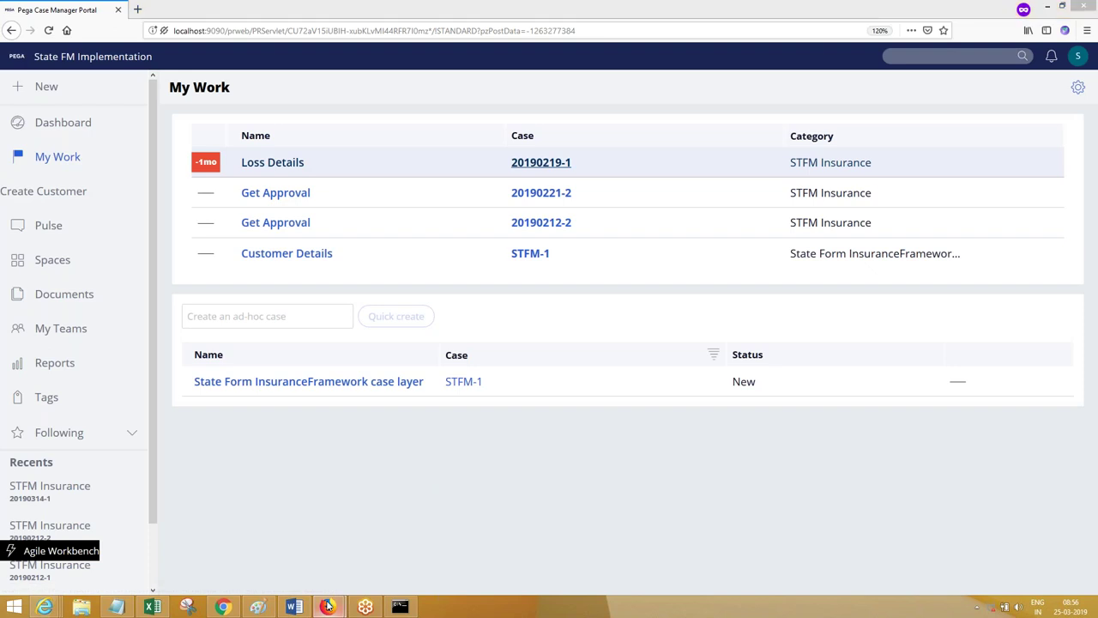
pyautogui.moveTo(326, 607)
pyautogui.click(230, 541)
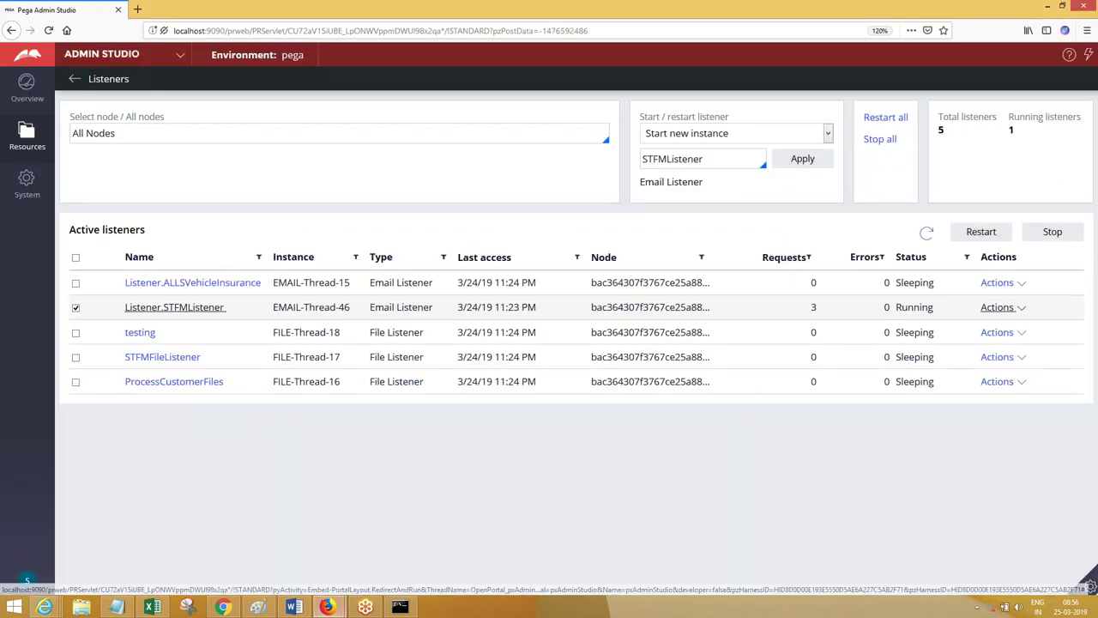
pyautogui.click(110, 57)
pyautogui.click(95, 109)
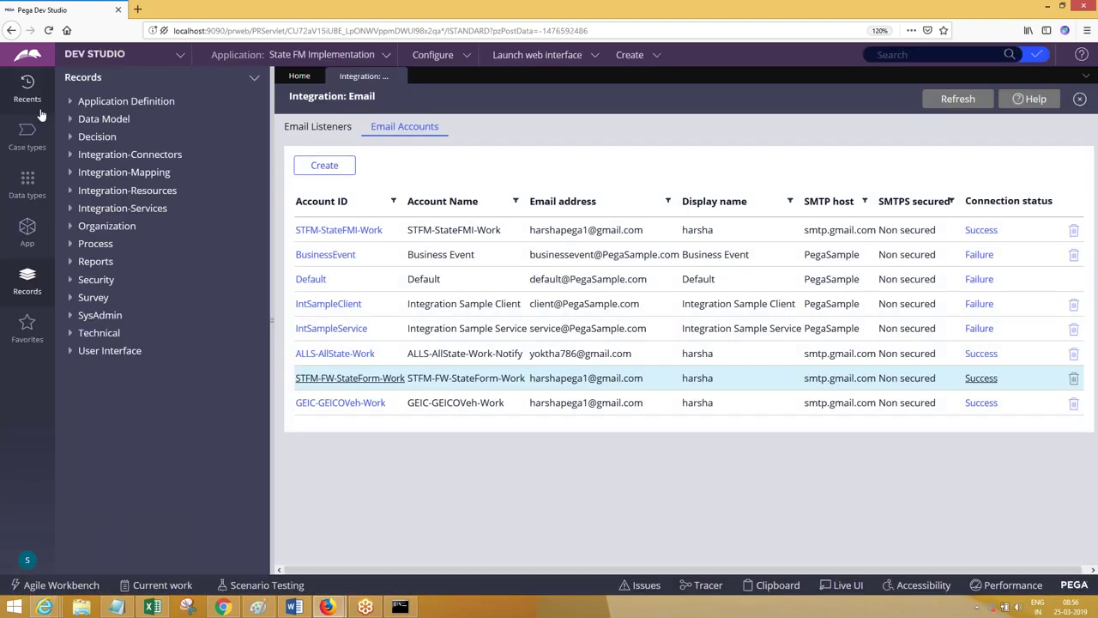
# Step: Open the CreateBeginInsurance email service from Recents, then the BeginInsurance flow from App Explorer
pyautogui.click(36, 99)
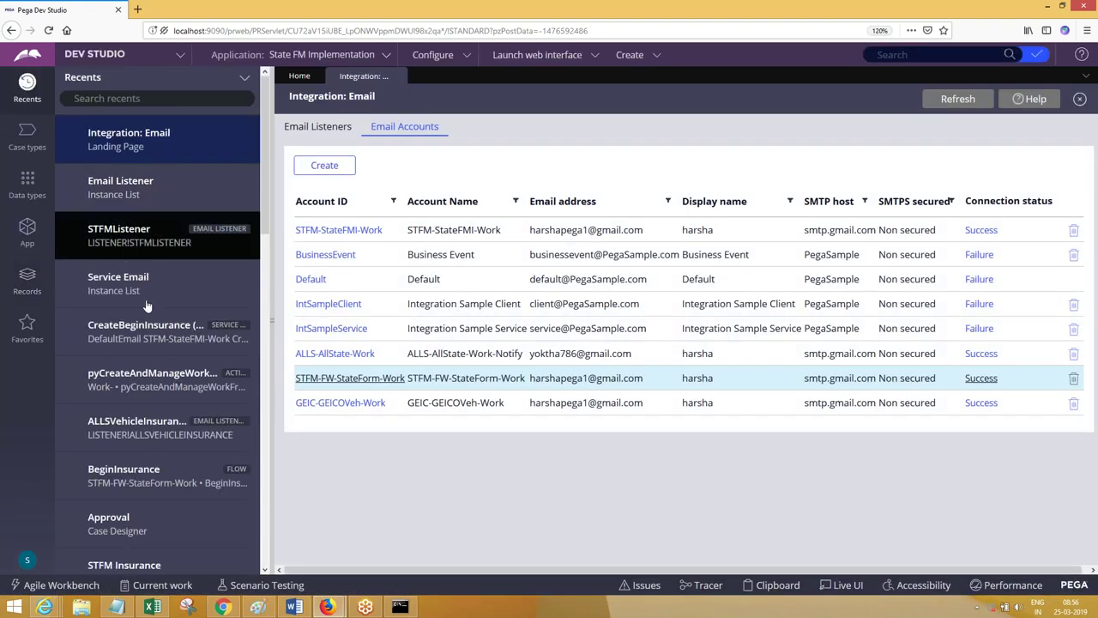
pyautogui.click(136, 332)
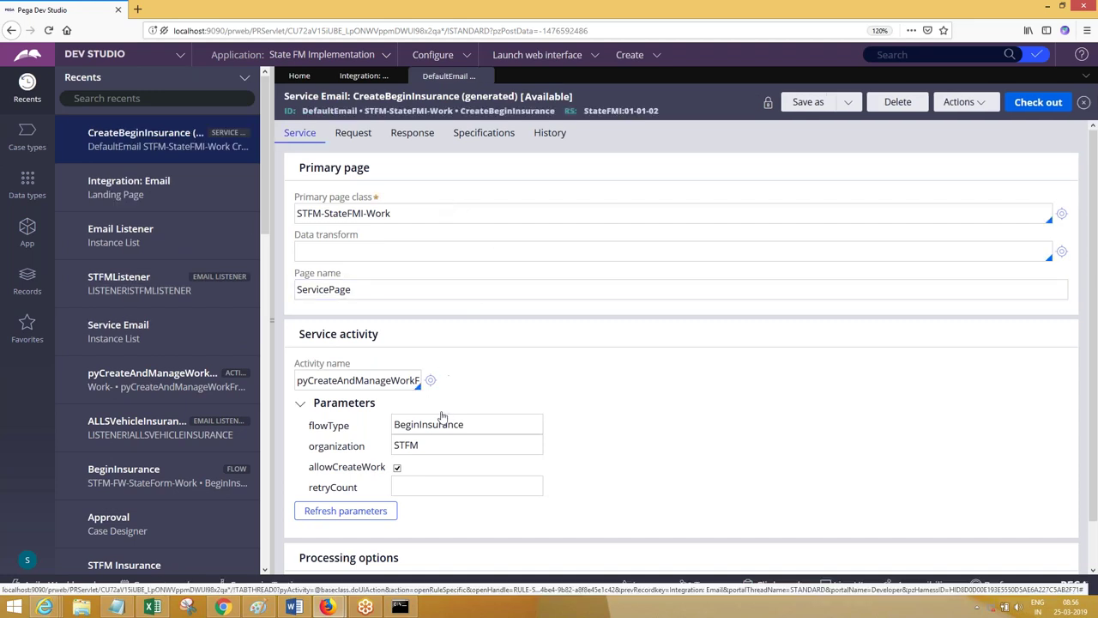
pyautogui.click(24, 230)
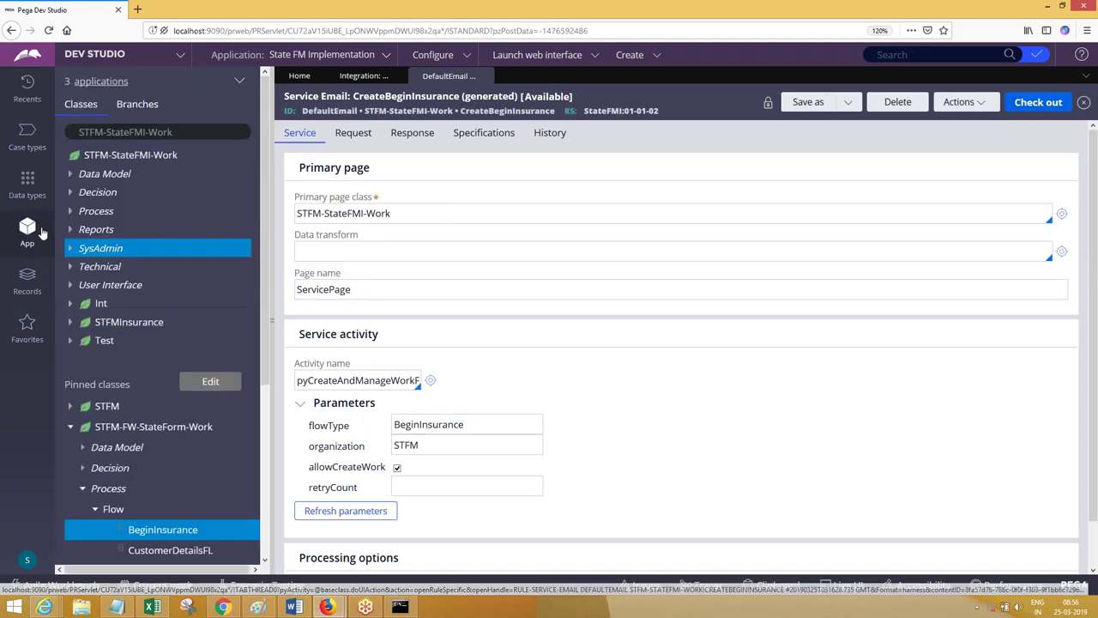
pyautogui.click(70, 211)
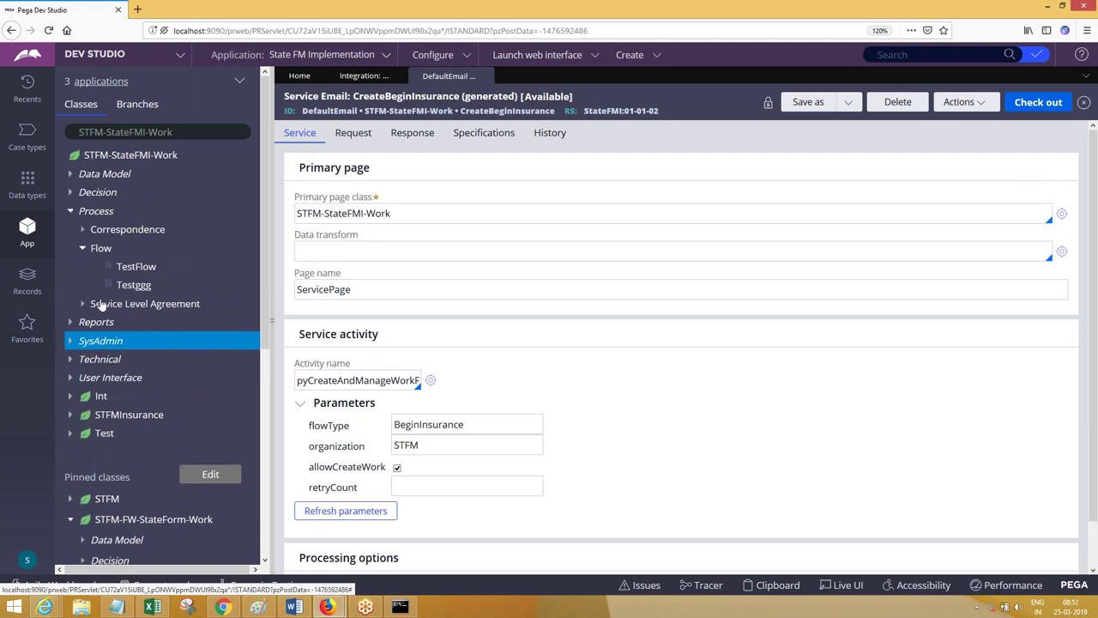
pyautogui.click(71, 215)
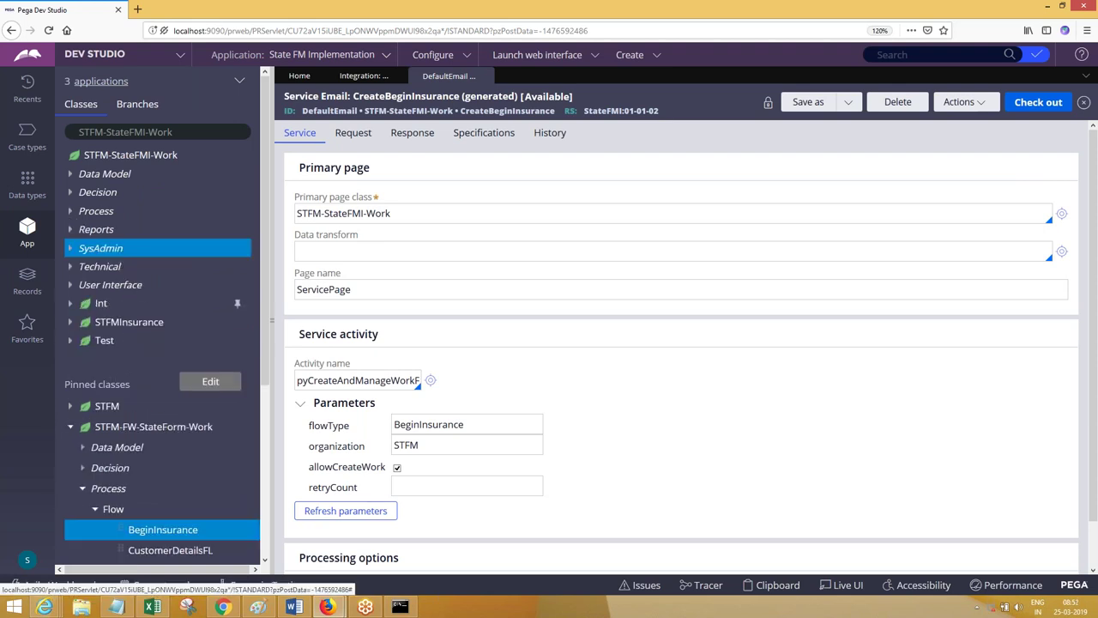
pyautogui.click(133, 530)
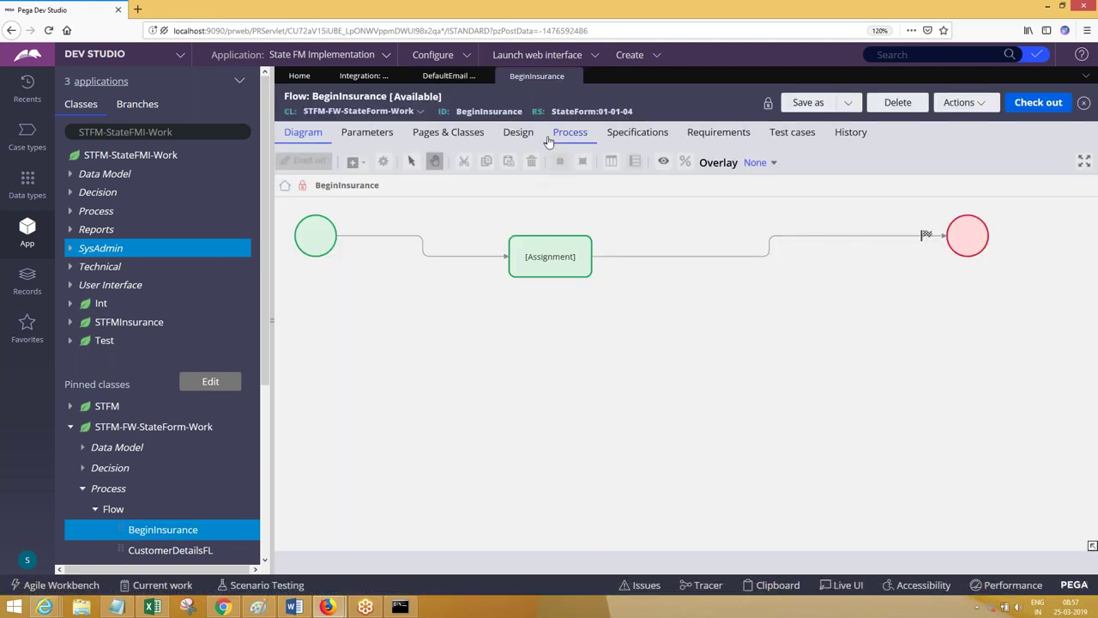
# Step: Review the BeginInsurance flow's process settings
pyautogui.click(567, 136)
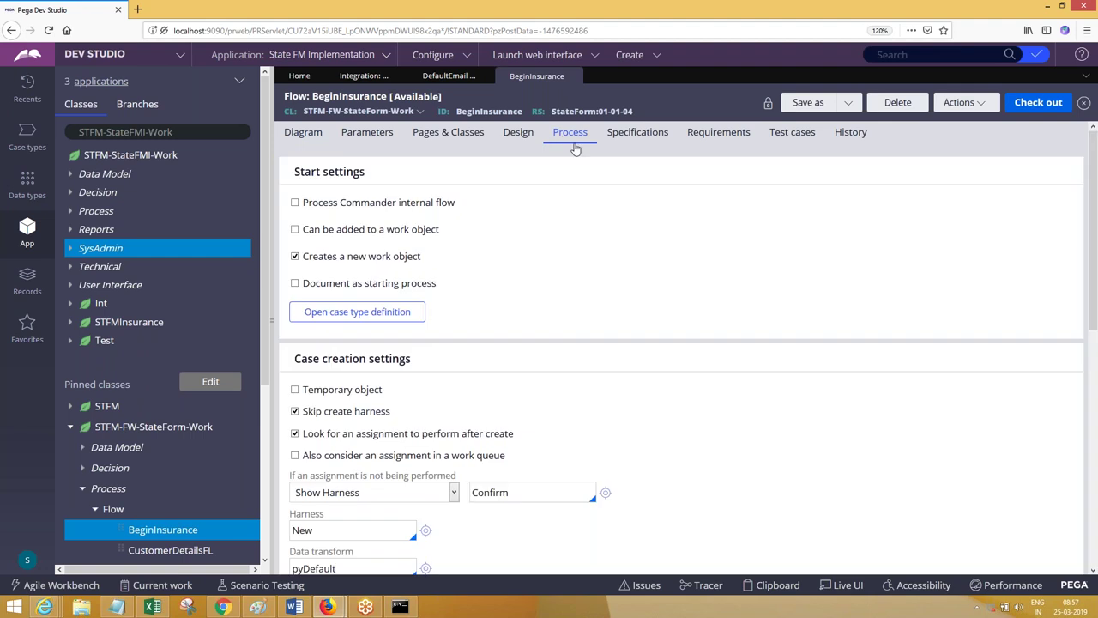
pyautogui.moveTo(1094, 233); pyautogui.dragTo(1094, 283)
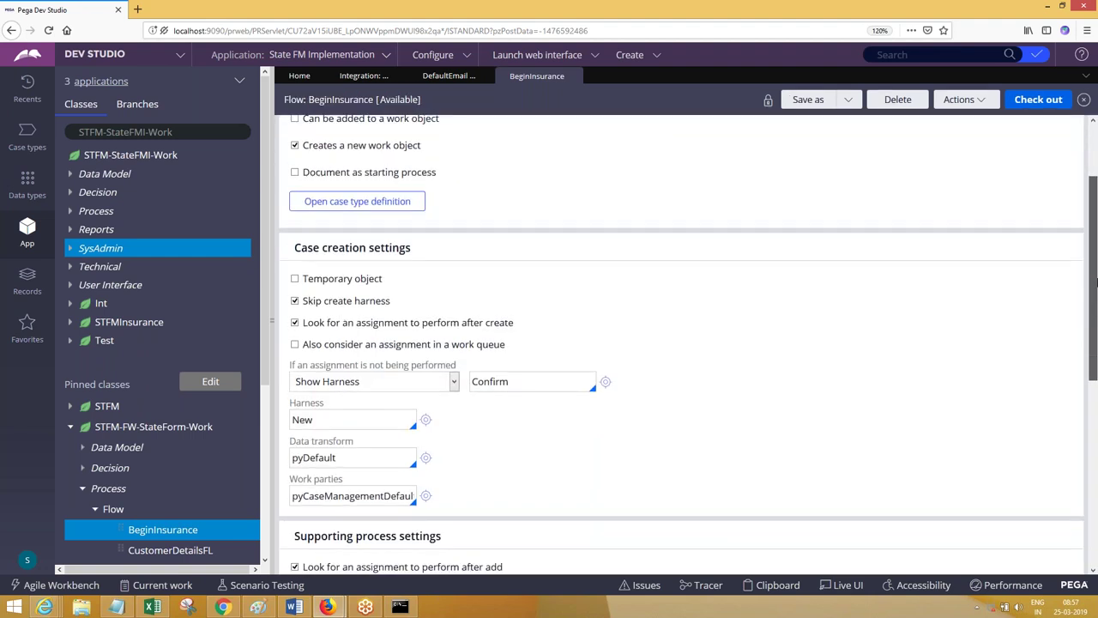
pyautogui.moveTo(1094, 281); pyautogui.dragTo(1094, 319)
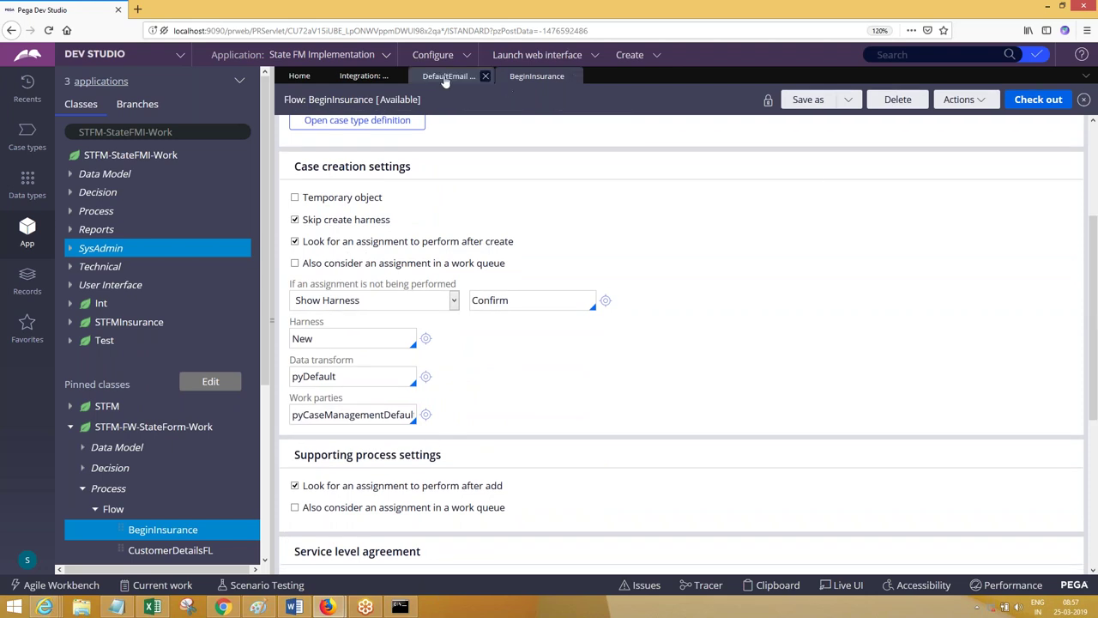
# Step: Reload the My Work page in the Case Manager Portal
pyautogui.moveTo(327, 605)
pyautogui.click(375, 580)
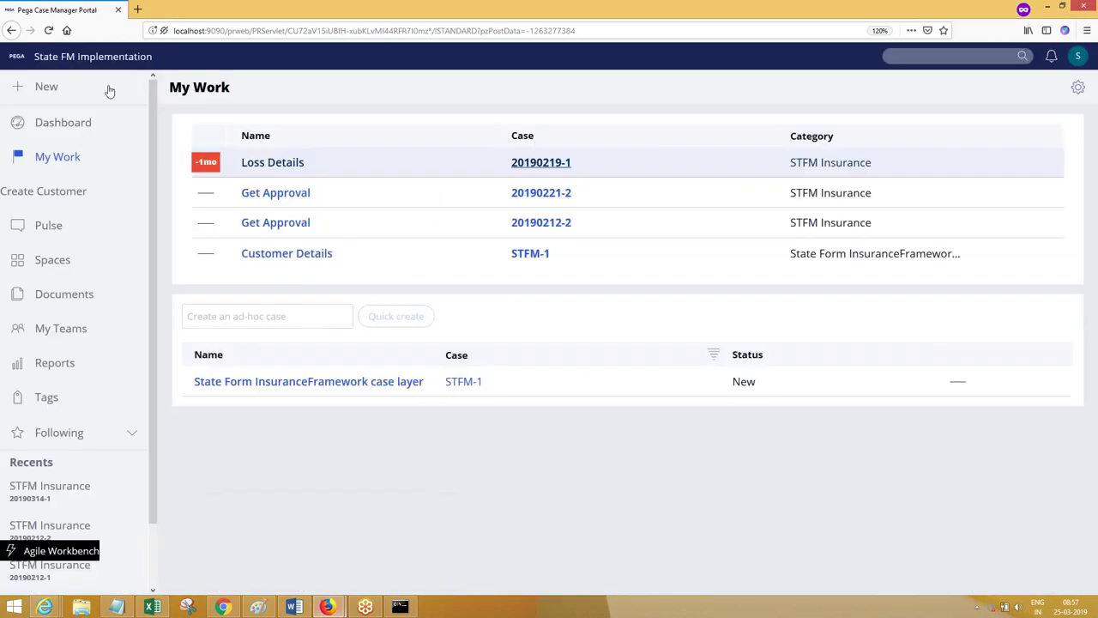
pyautogui.click(49, 30)
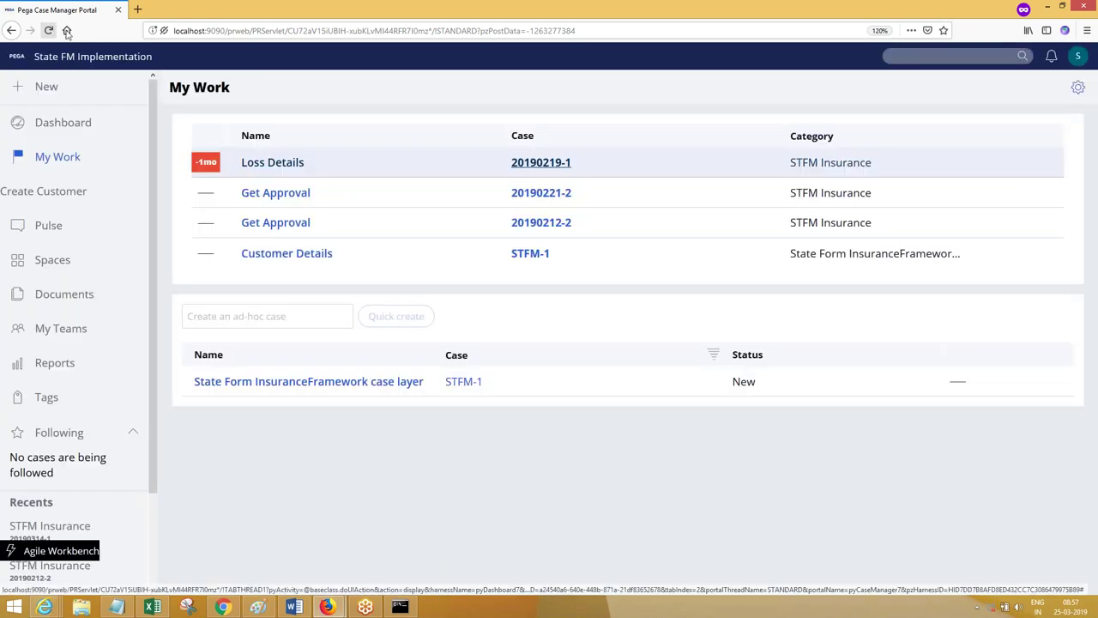
# Step: Check the email service's accounts and STFM organization parameter, then open CustomerDetailsFL
pyautogui.hotkey('alt', 'Tab')
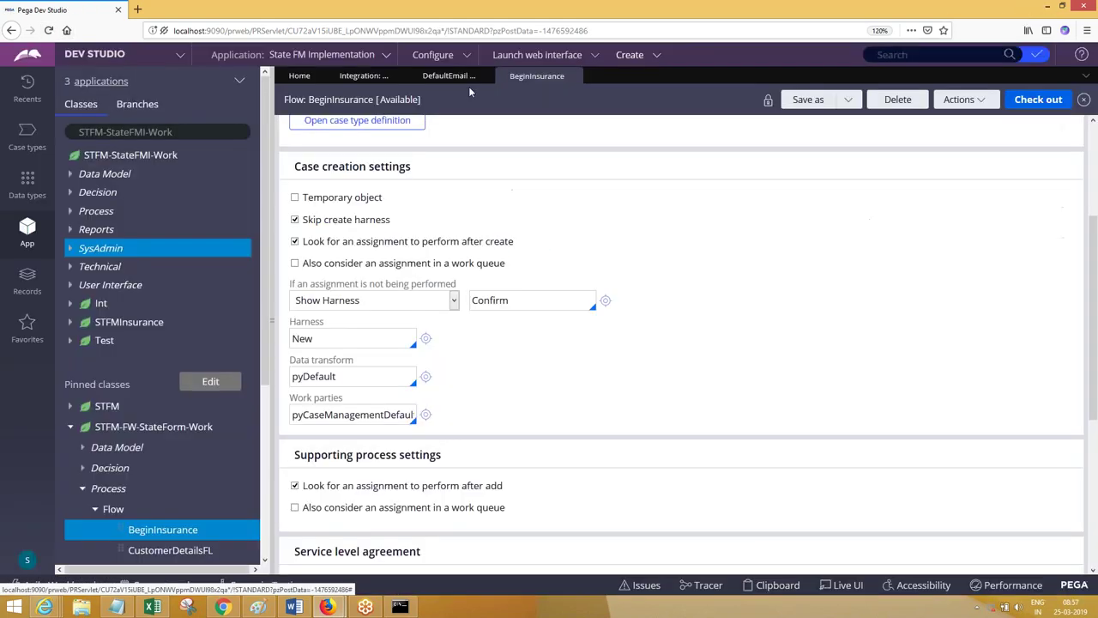
pyautogui.click(449, 75)
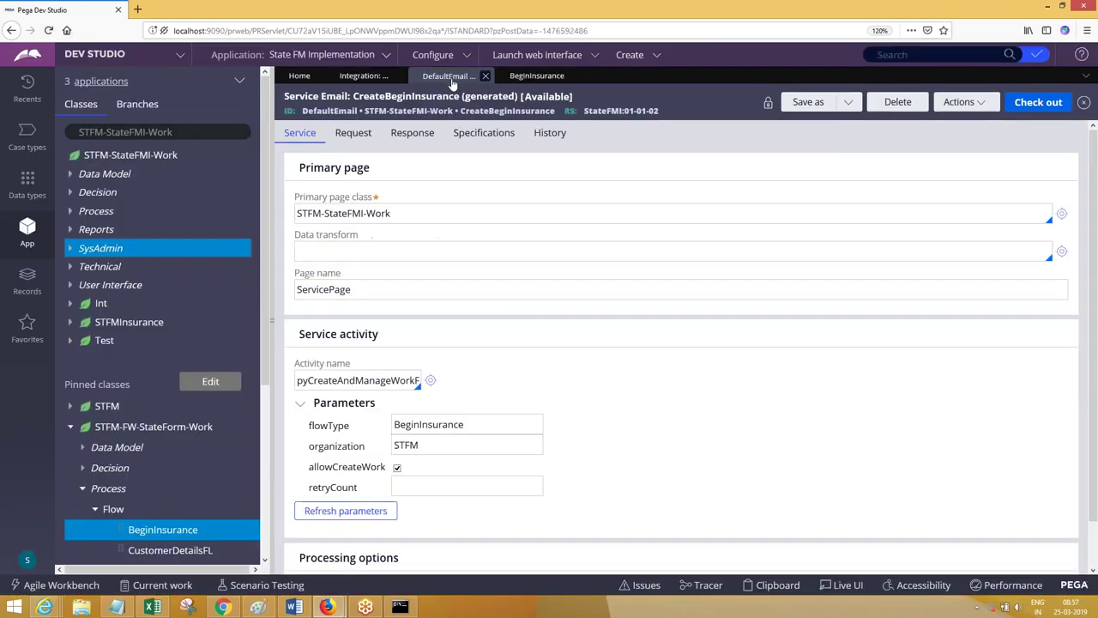
pyautogui.click(359, 76)
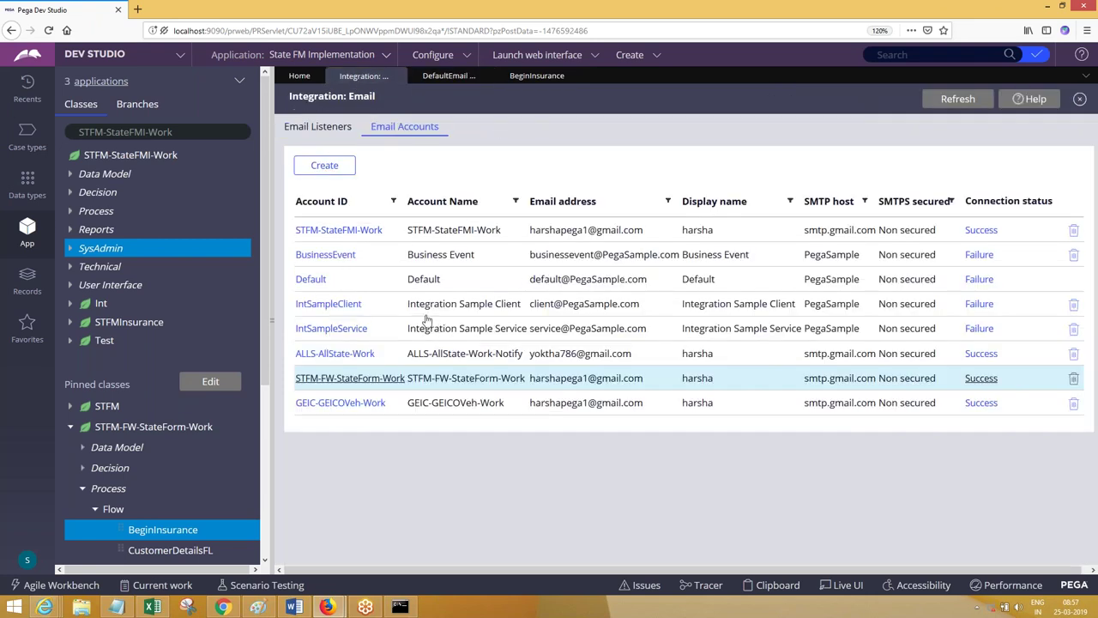
pyautogui.click(472, 76)
pyautogui.click(435, 444)
pyautogui.doubleClick(435, 444)
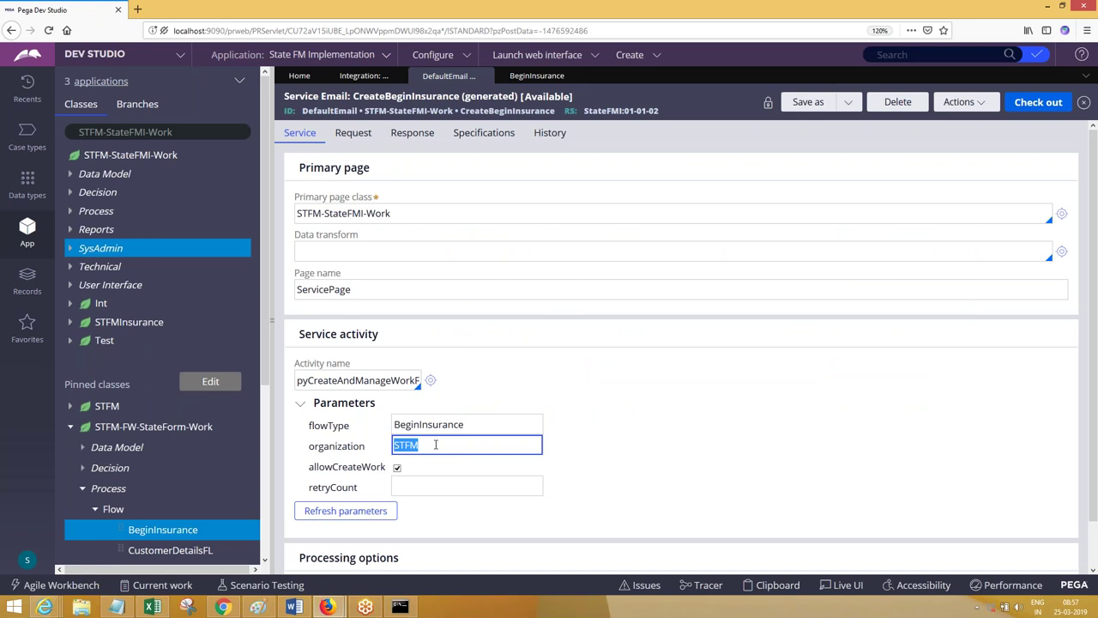
pyautogui.click(179, 552)
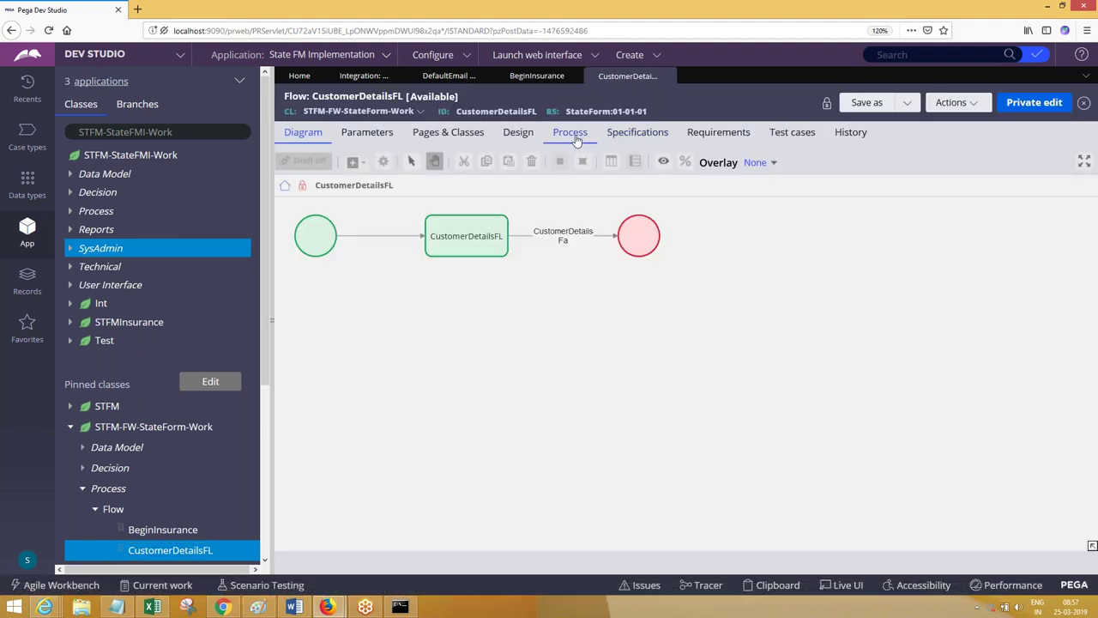
# Step: Save CustomerDetailsFL as a copy in State Form InsuranceFramework, ruleset StateForm 01-01-04, and open it
pyautogui.click(572, 138)
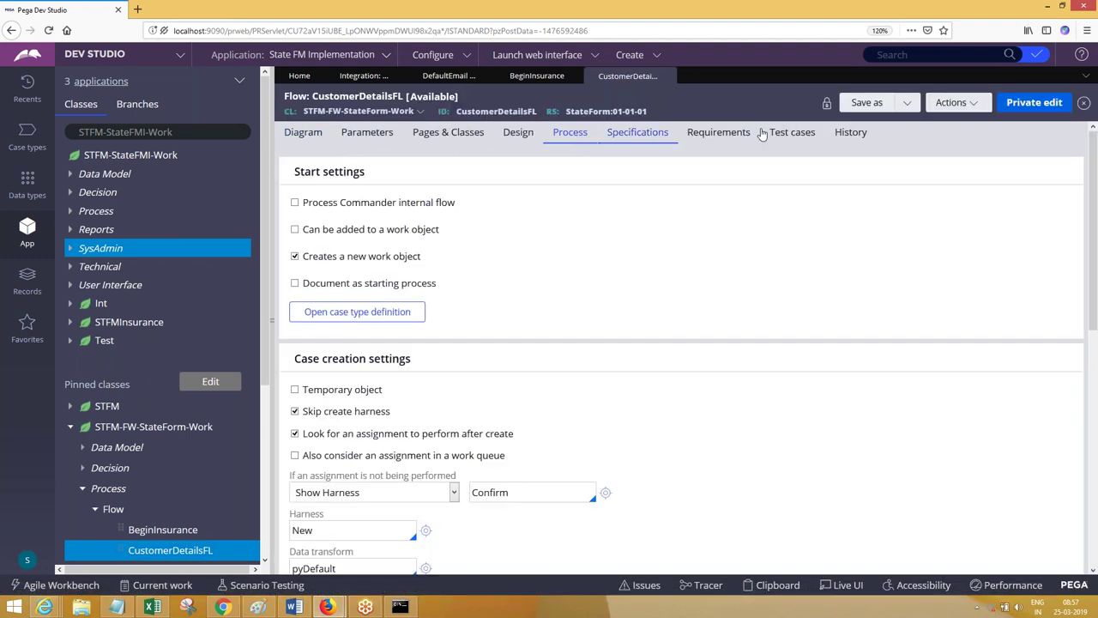
pyautogui.click(868, 103)
pyautogui.click(666, 76)
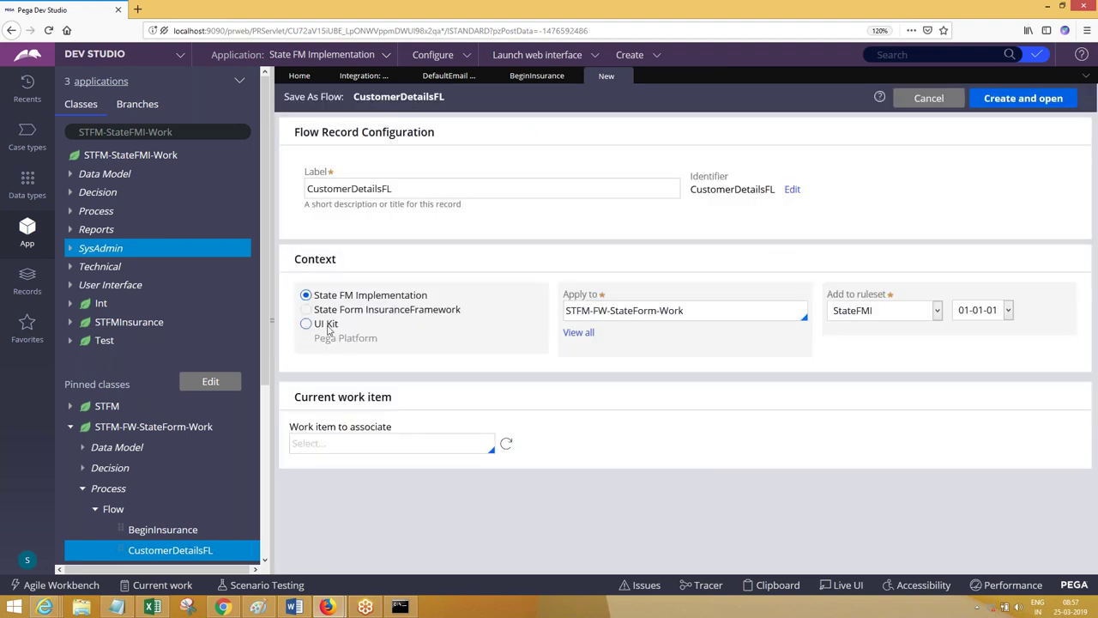
pyautogui.click(306, 311)
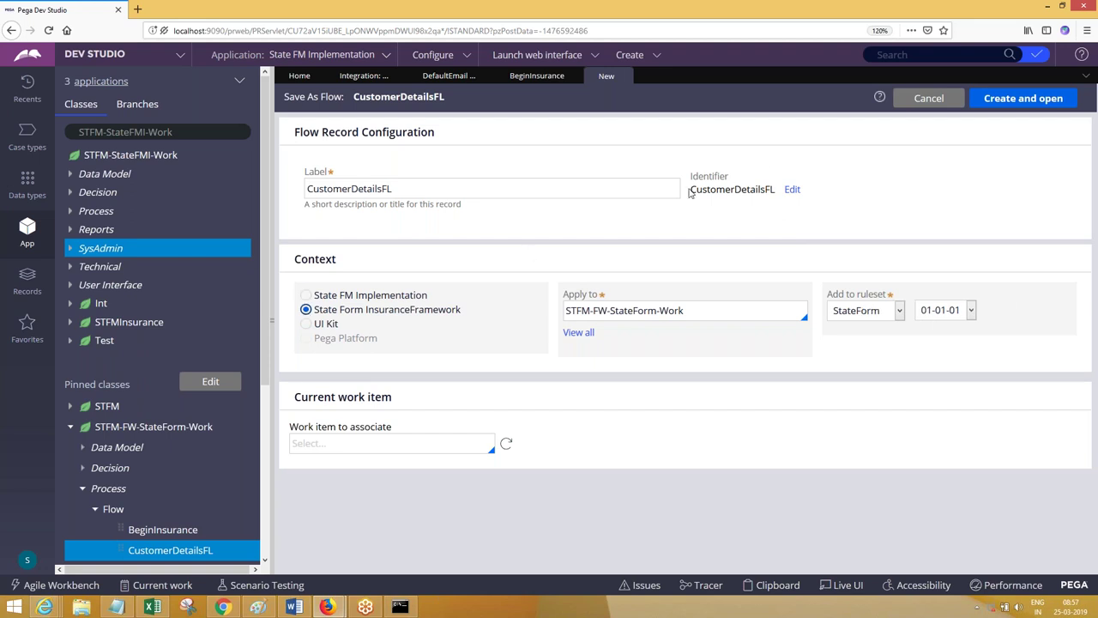
pyautogui.click(1010, 101)
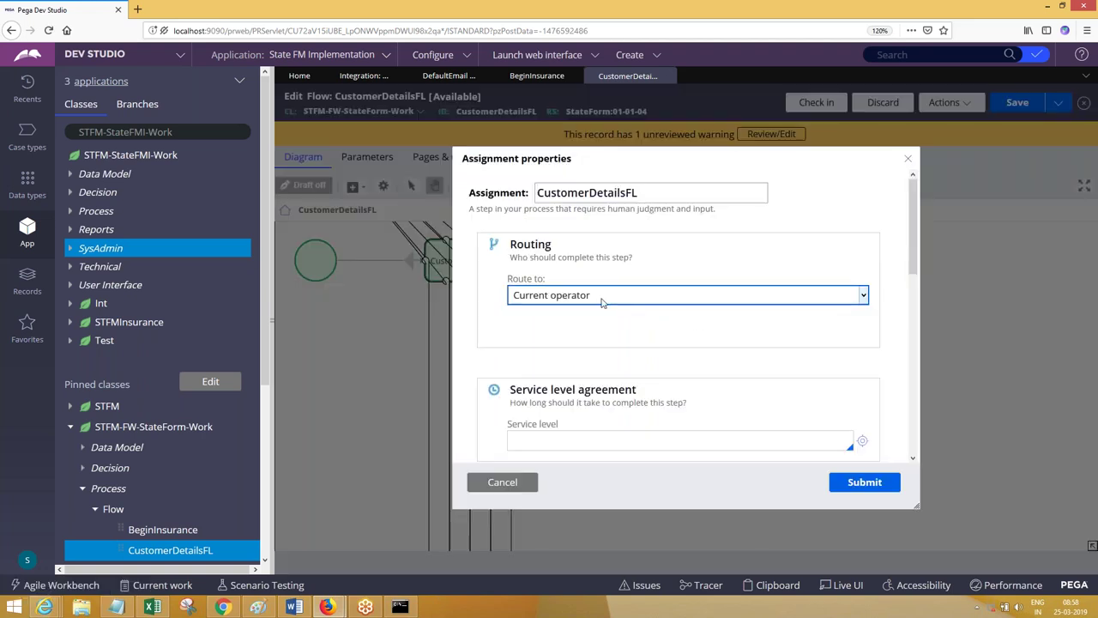
# Step: Route the CustomerDetailsFL assignment to the first STFM manager operator, found by typing 'stfmmn'
pyautogui.click(600, 295)
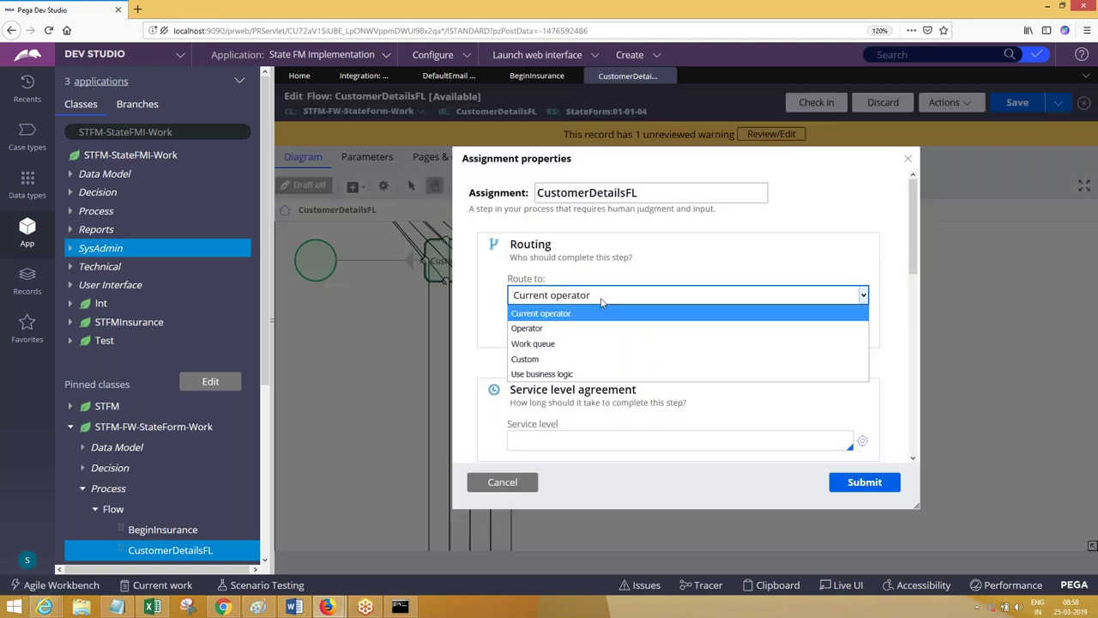
pyautogui.click(560, 328)
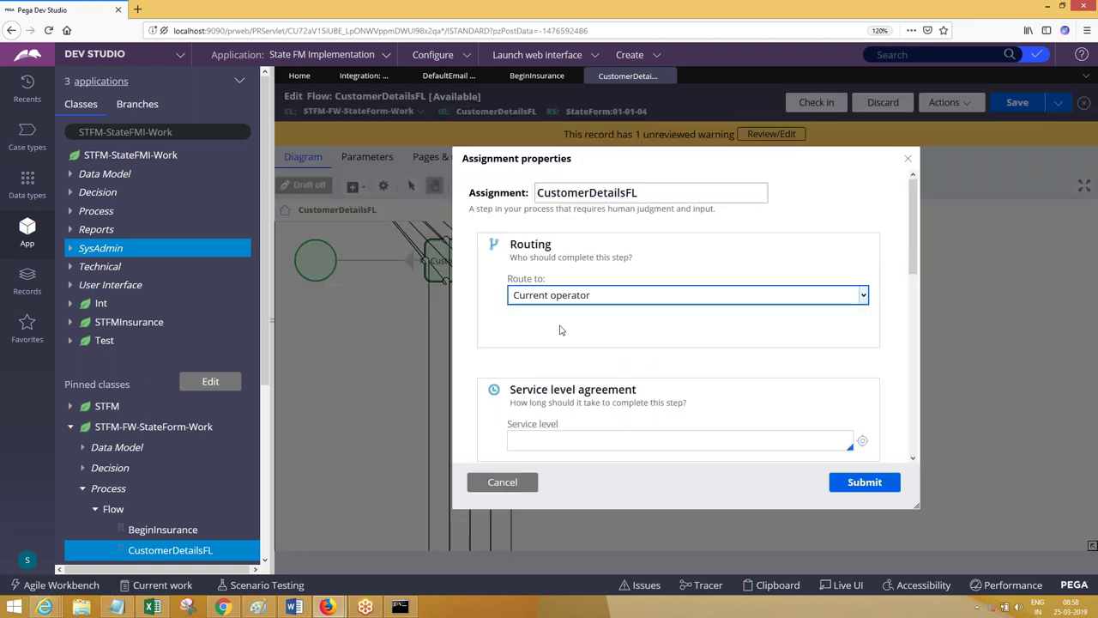
pyautogui.click(539, 347)
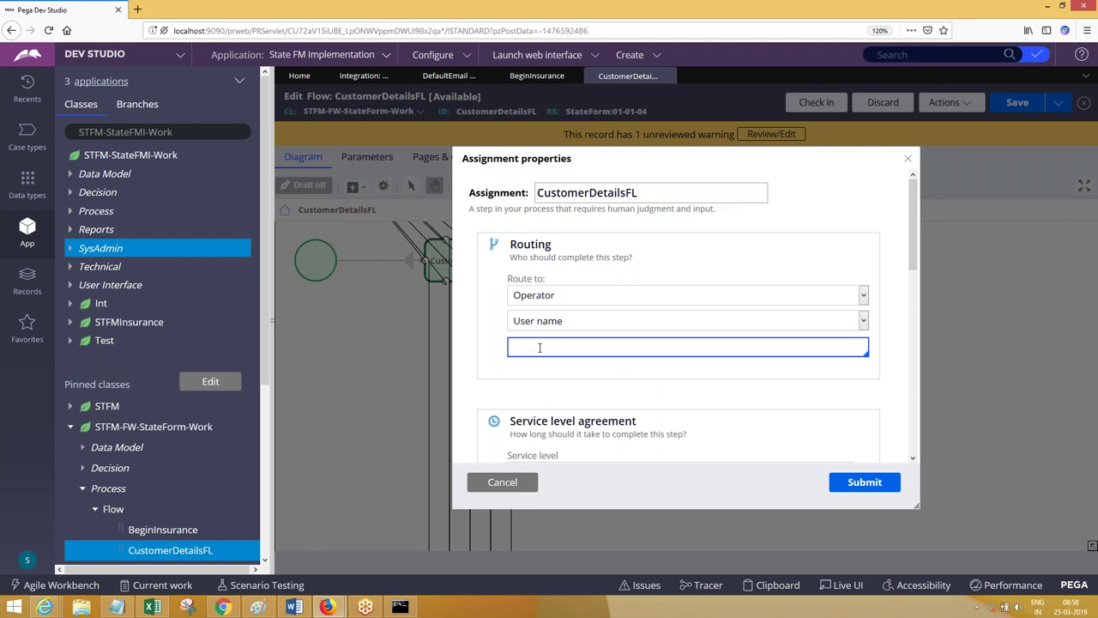
pyautogui.write('stfmmn')
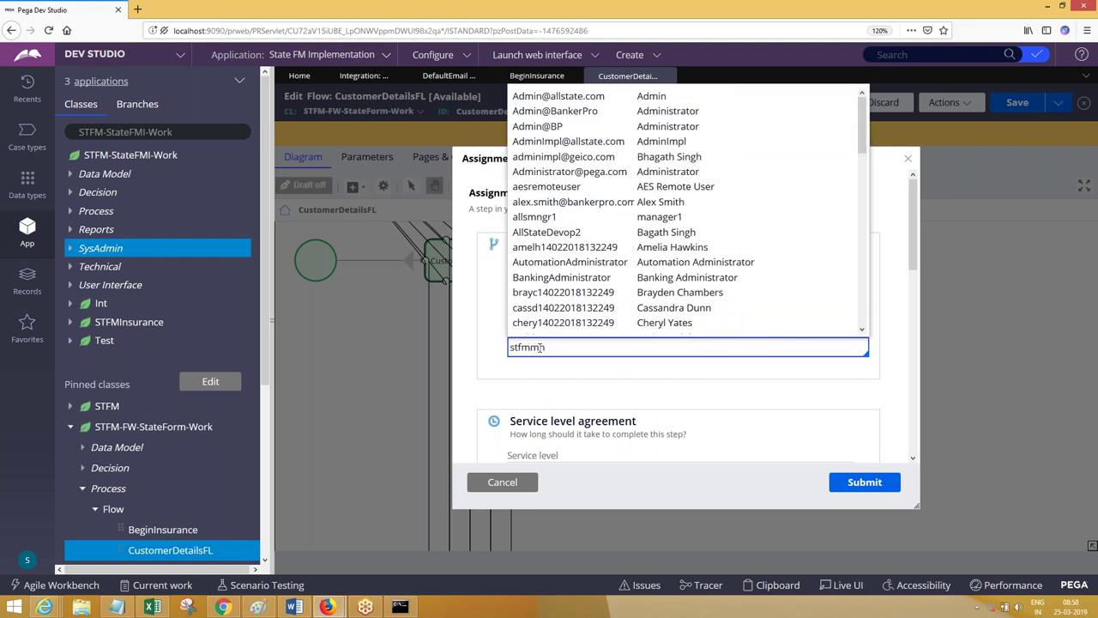
pyautogui.click(721, 370)
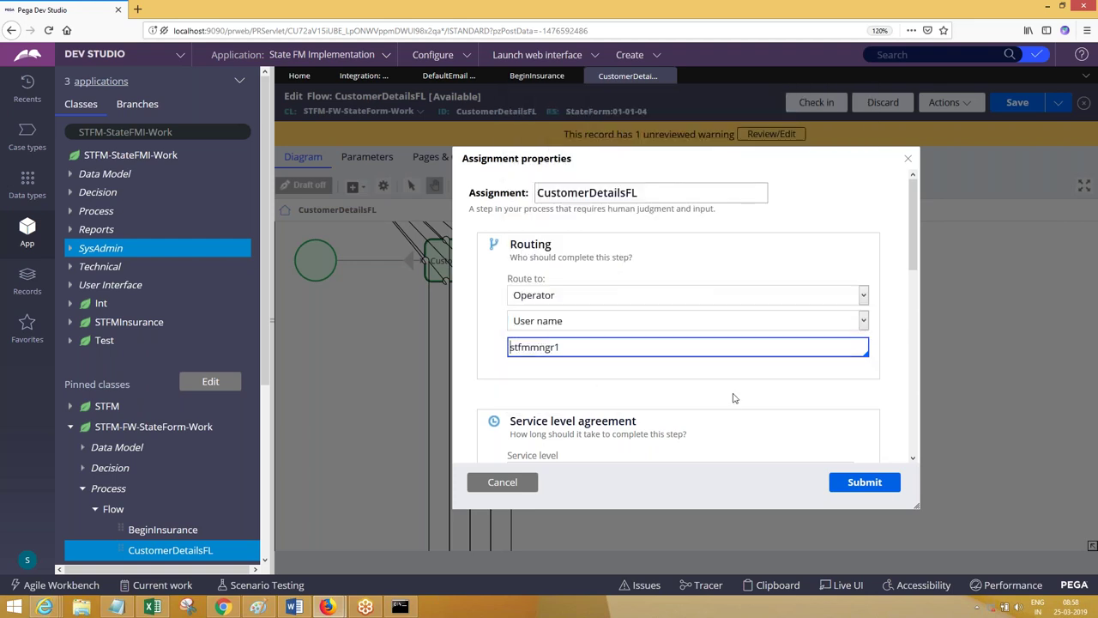
pyautogui.click(863, 480)
# Step: Save the flow and check it in with comment 'sdfdss'
pyautogui.click(1014, 103)
pyautogui.click(819, 103)
pyautogui.write('sdfdss')
pyautogui.press('Return')
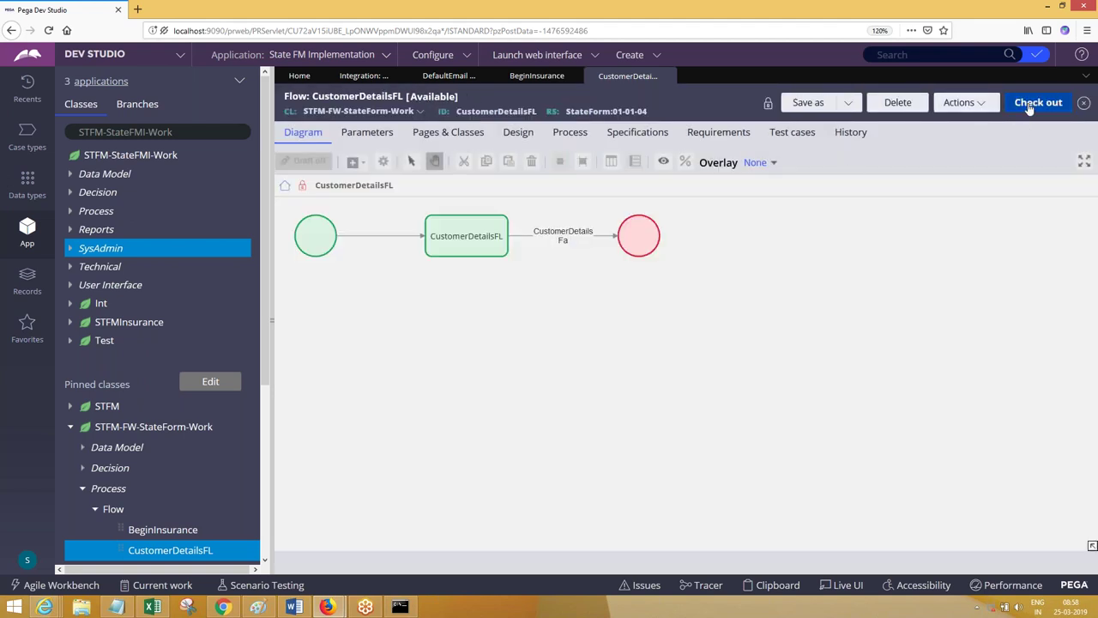
# Step: Check out the flow and set the assignment to Custom routing via ToWorklist for the first STFM manager
pyautogui.doubleClick(494, 231)
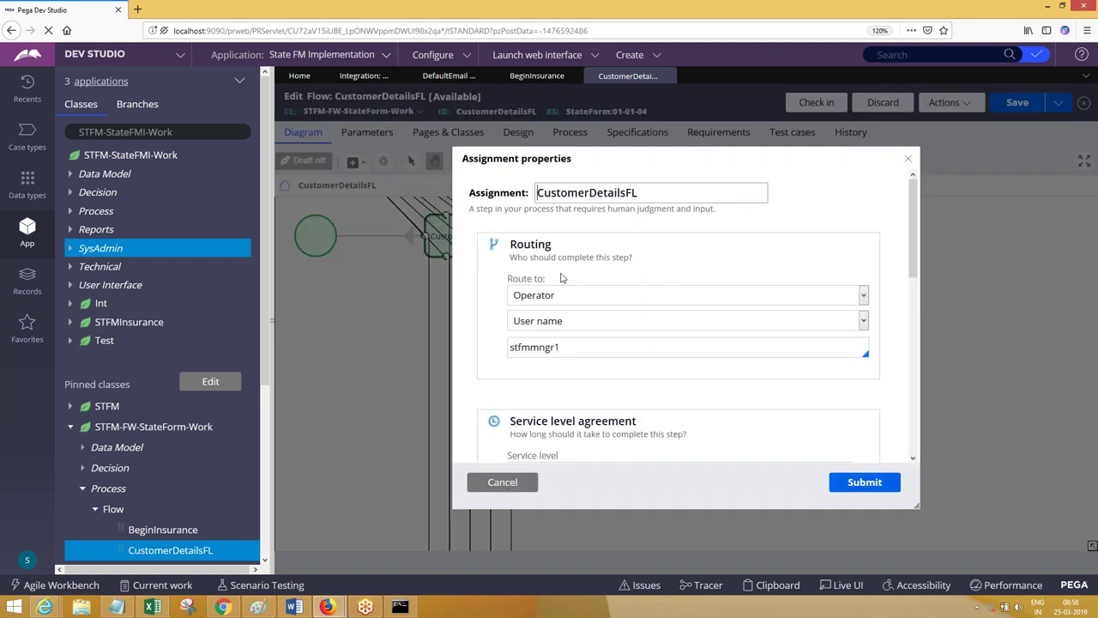
pyautogui.click(589, 294)
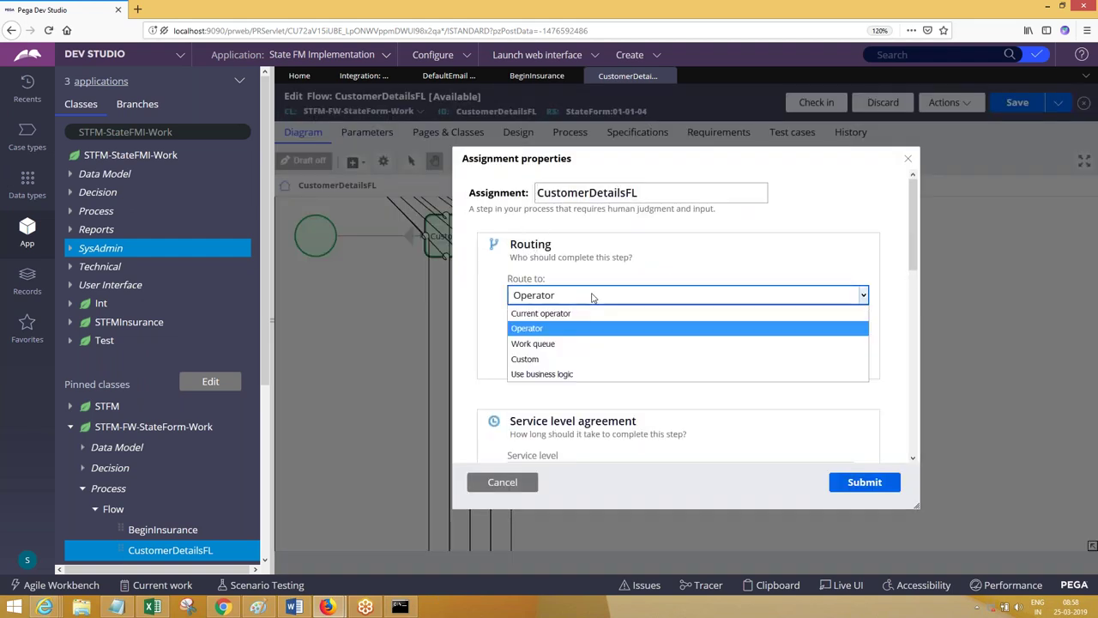
pyautogui.click(566, 359)
pyautogui.click(533, 397)
pyautogui.write('towor')
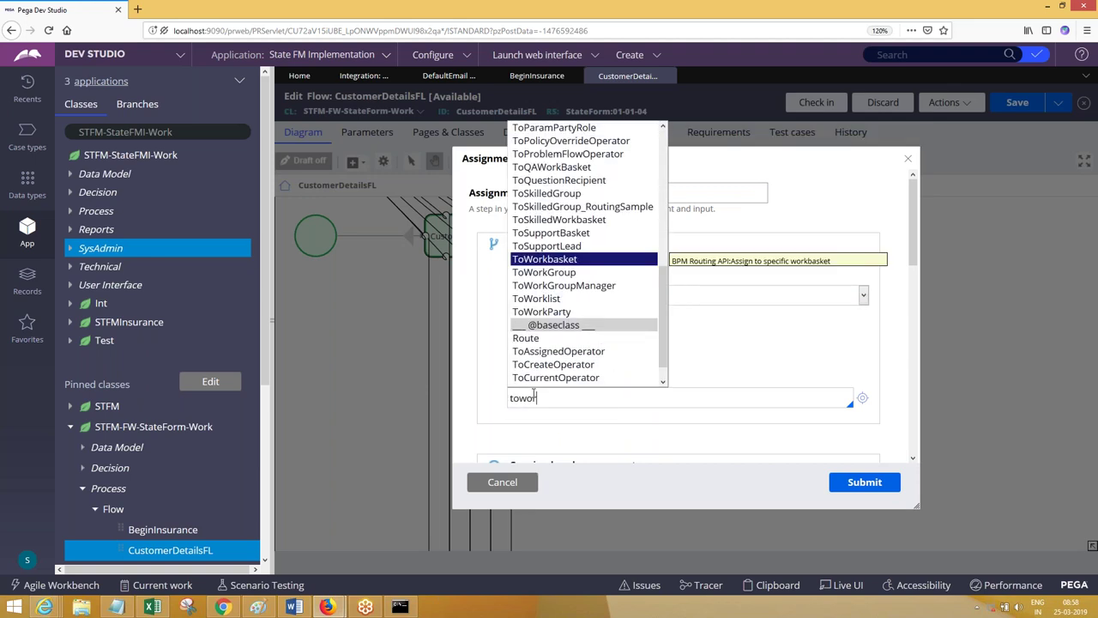
pyautogui.write('klist')
pyautogui.press('Return')
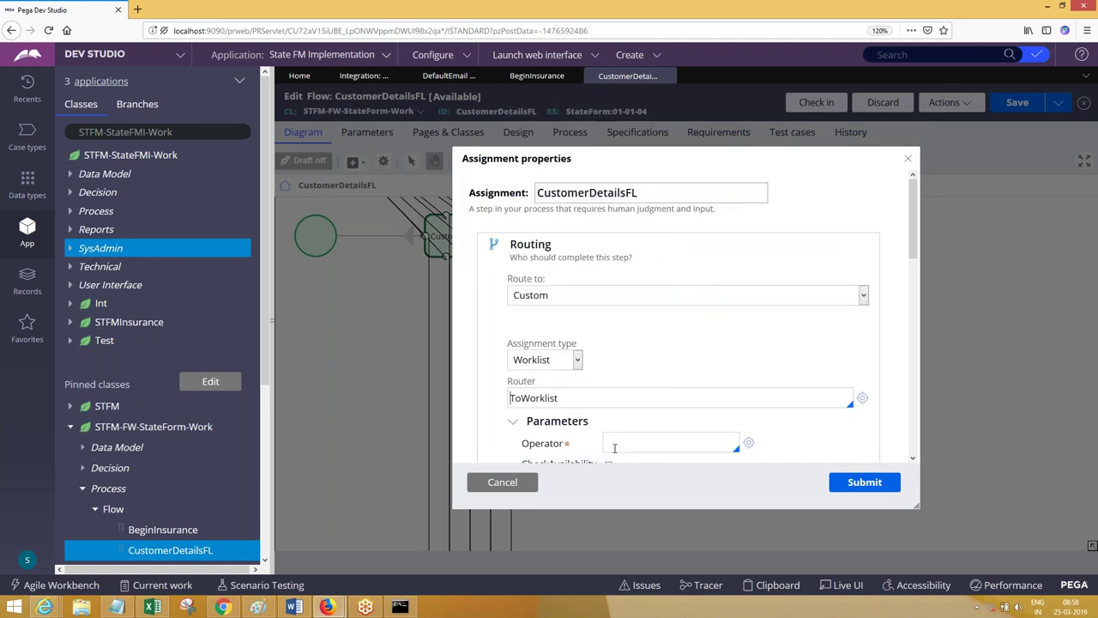
pyautogui.write('stf')
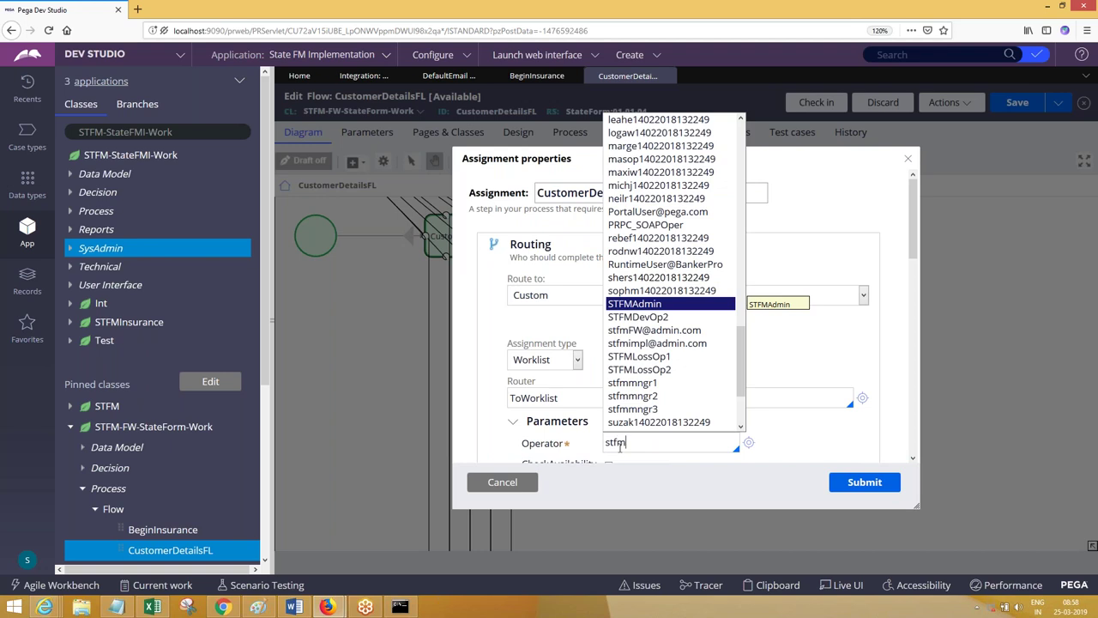
pyautogui.write('m')
pyautogui.press('Down')
pyautogui.press('Down')
pyautogui.press('Down')
pyautogui.press('Down')
pyautogui.press('Down')
pyautogui.press('Down')
pyautogui.press('Return')
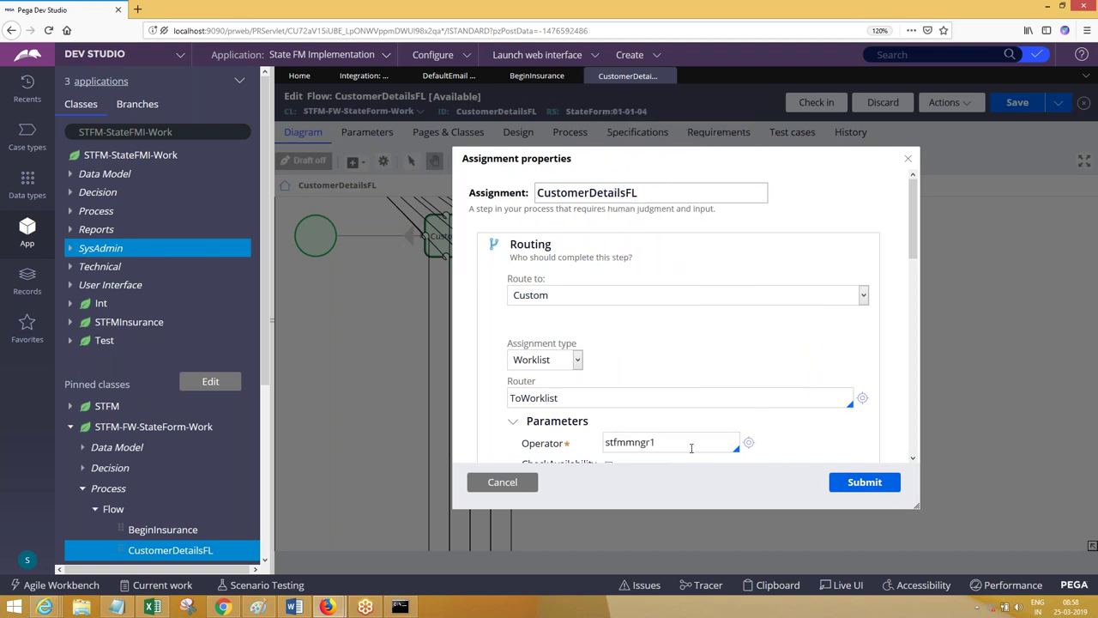
pyautogui.click(865, 483)
# Step: Save CustomerDetailsFL and check it in with comment 'sdfdsfds'
pyautogui.click(1012, 103)
pyautogui.click(816, 102)
pyautogui.click(721, 304)
pyautogui.write('sdfdsfds')
pyautogui.press('Return')
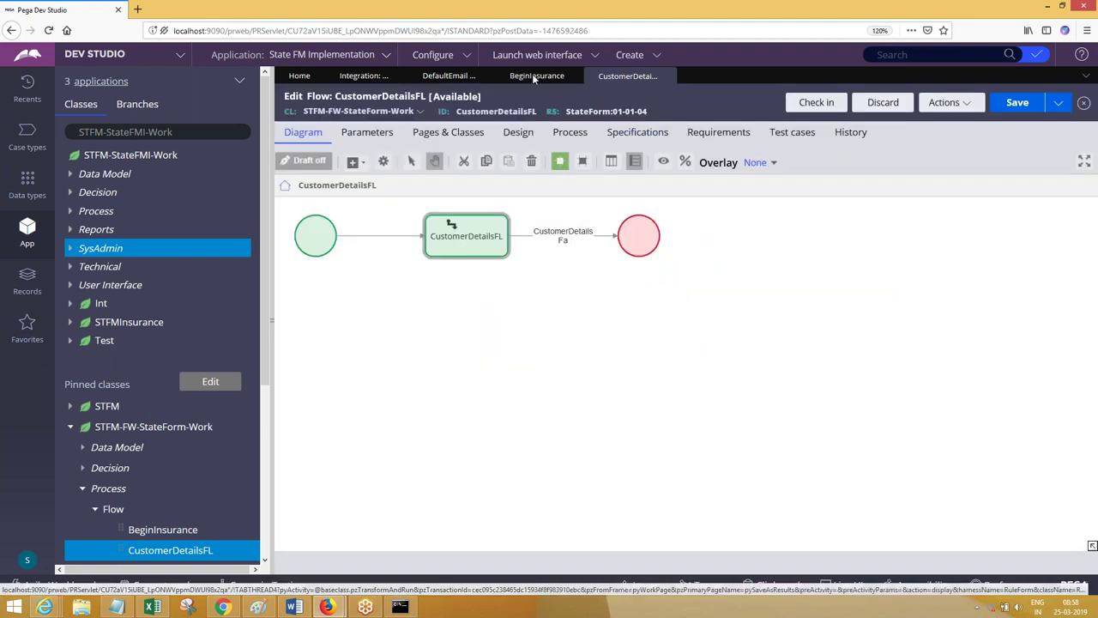
pyautogui.click(562, 76)
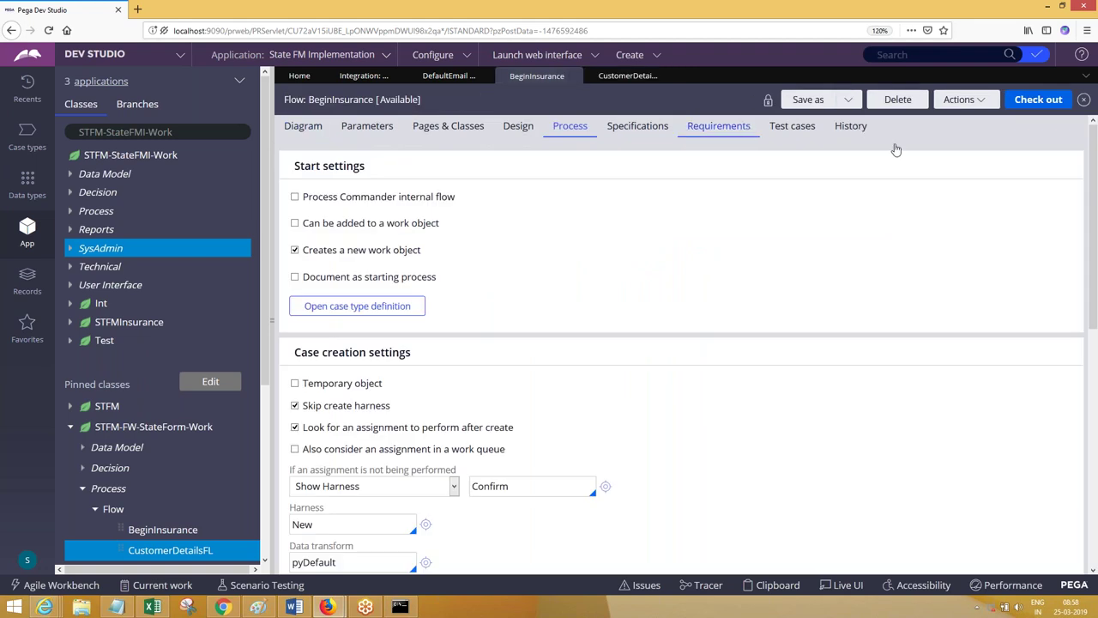
# Step: Check out BeginInsurance and route its assignment through ToWorklist to the first STFM manager operator
pyautogui.click(303, 127)
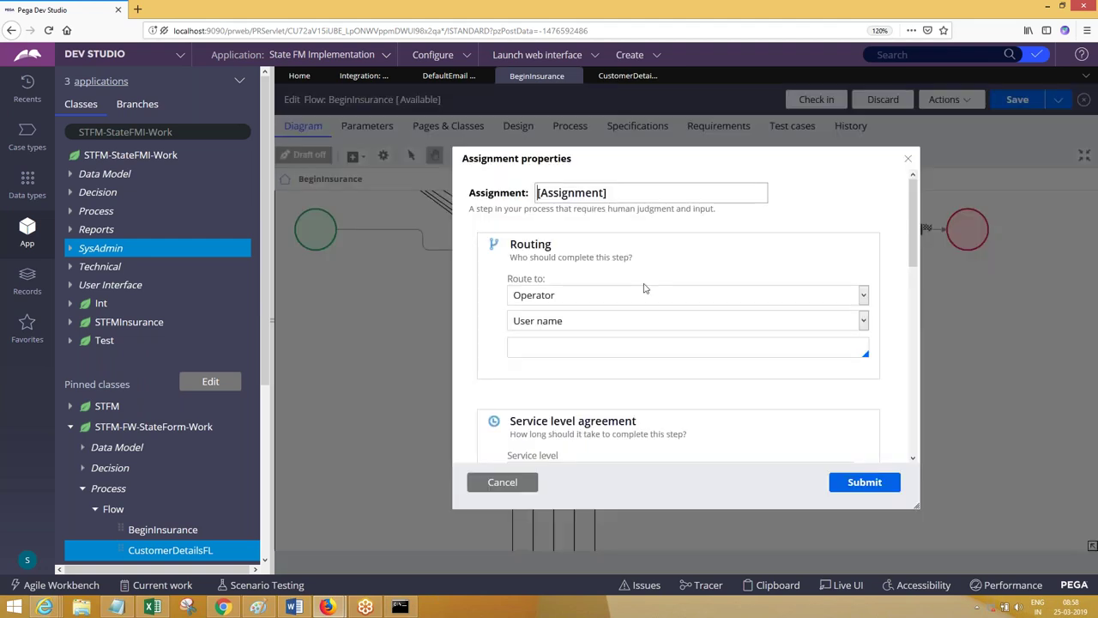
pyautogui.click(627, 295)
pyautogui.click(546, 358)
pyautogui.click(544, 395)
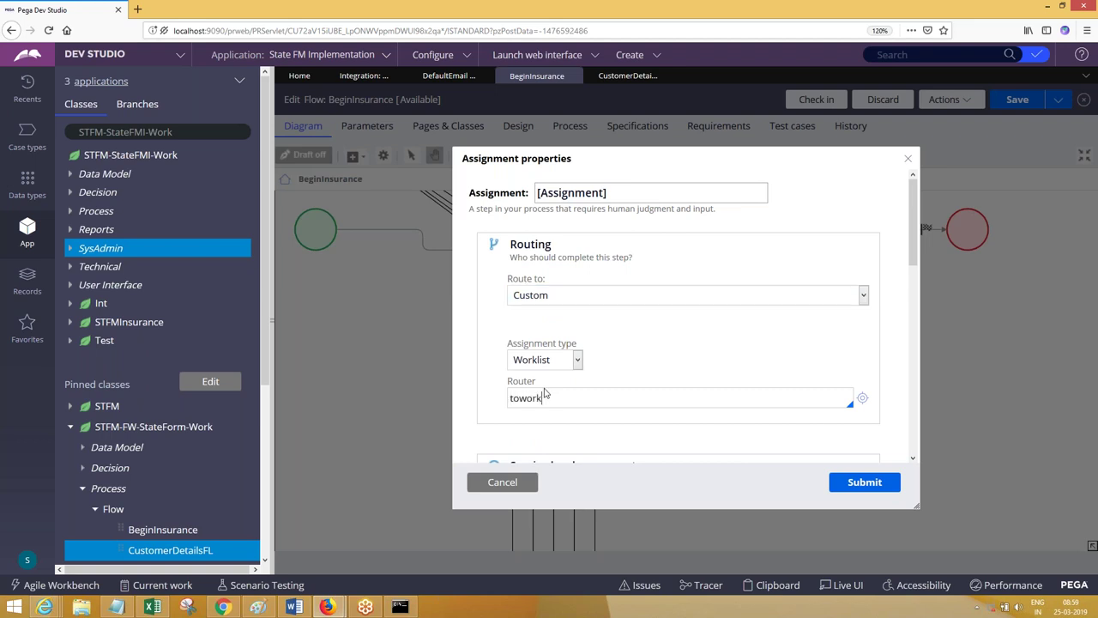
pyautogui.write('toworklist')
pyautogui.press('Return')
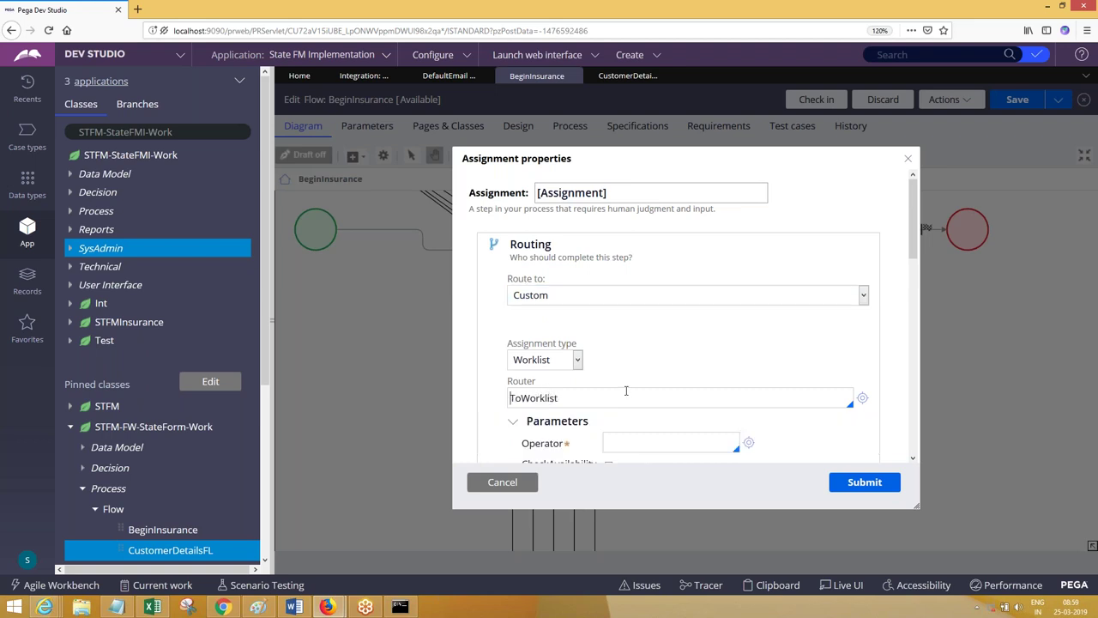
pyautogui.write('stf')
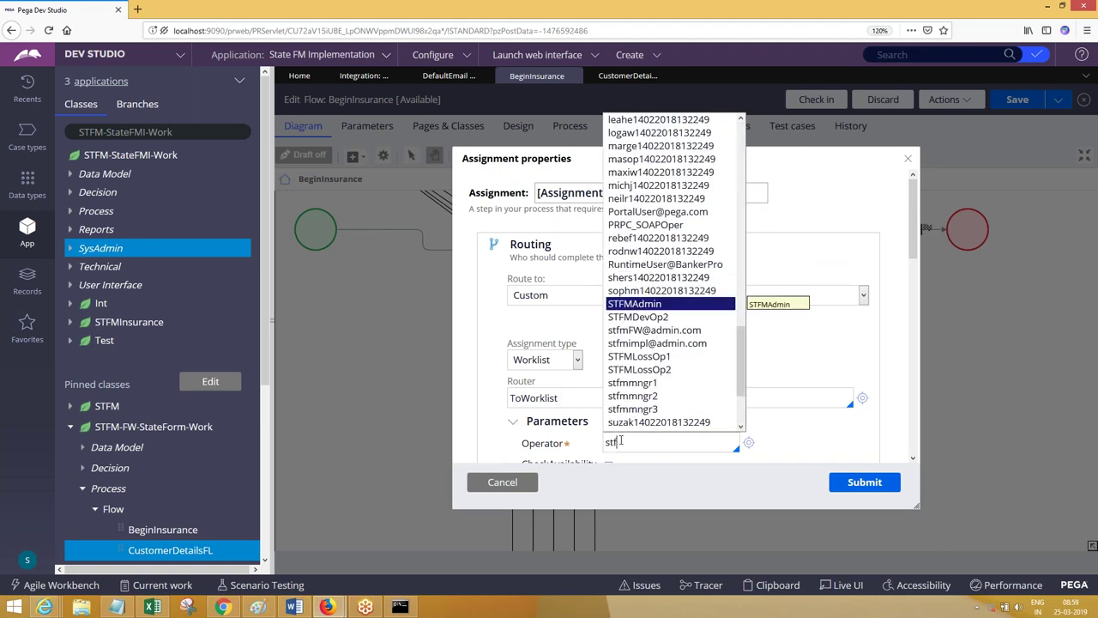
pyautogui.press('Down')
pyautogui.press('Down')
pyautogui.press('Down')
pyautogui.press('Down')
pyautogui.press('Down')
pyautogui.press('Down')
pyautogui.press('Return')
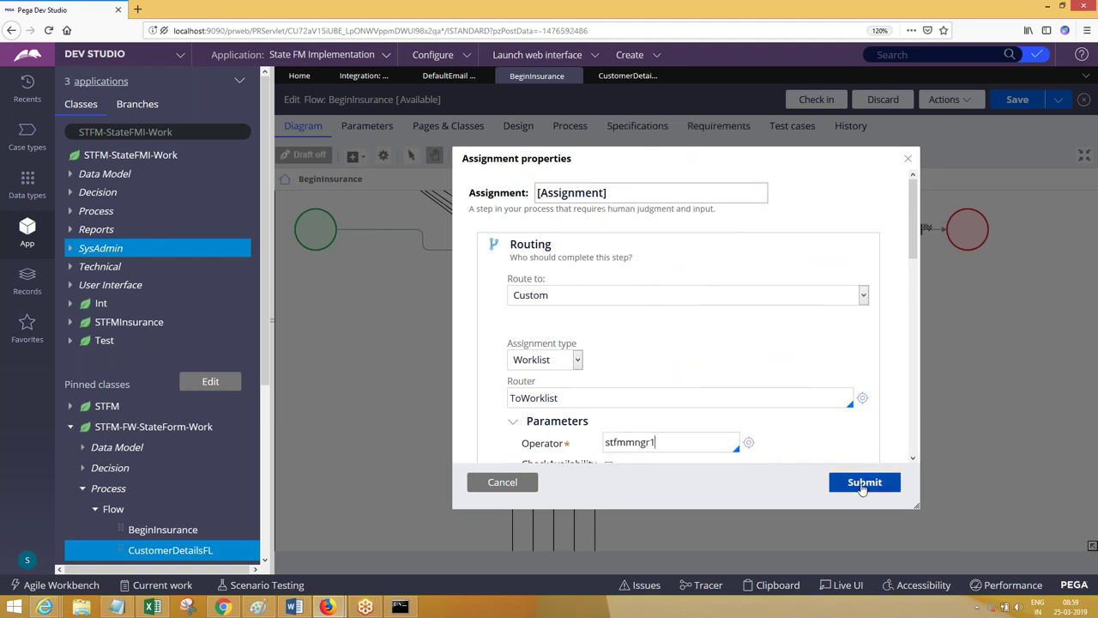
pyautogui.click(864, 483)
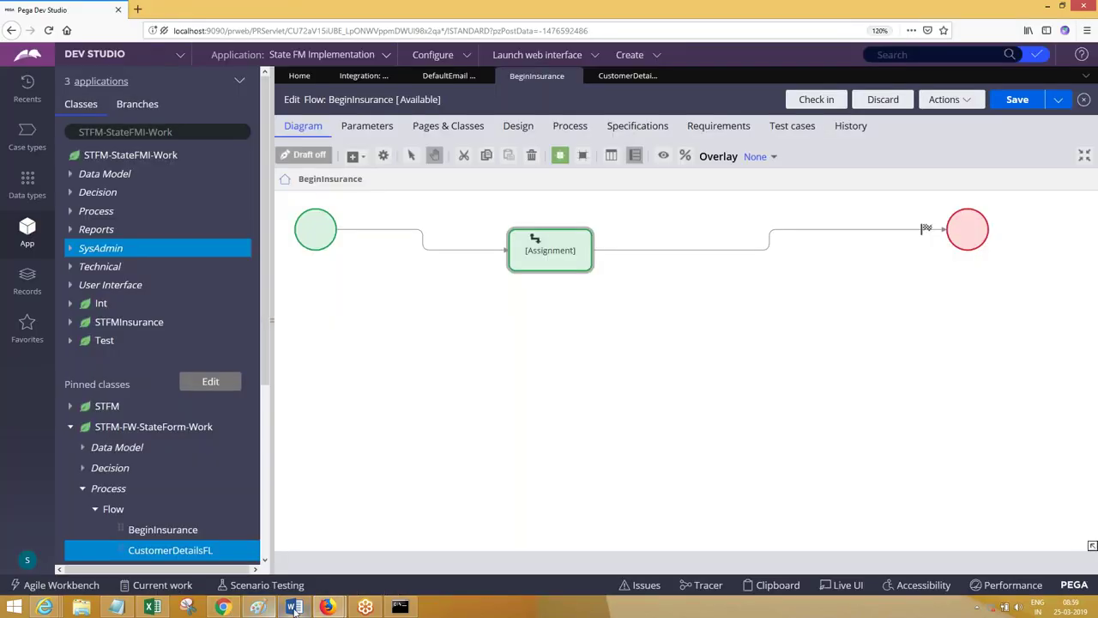
# Step: Save BeginInsurance and check it in with comment 'sdfds'
pyautogui.click(294, 607)
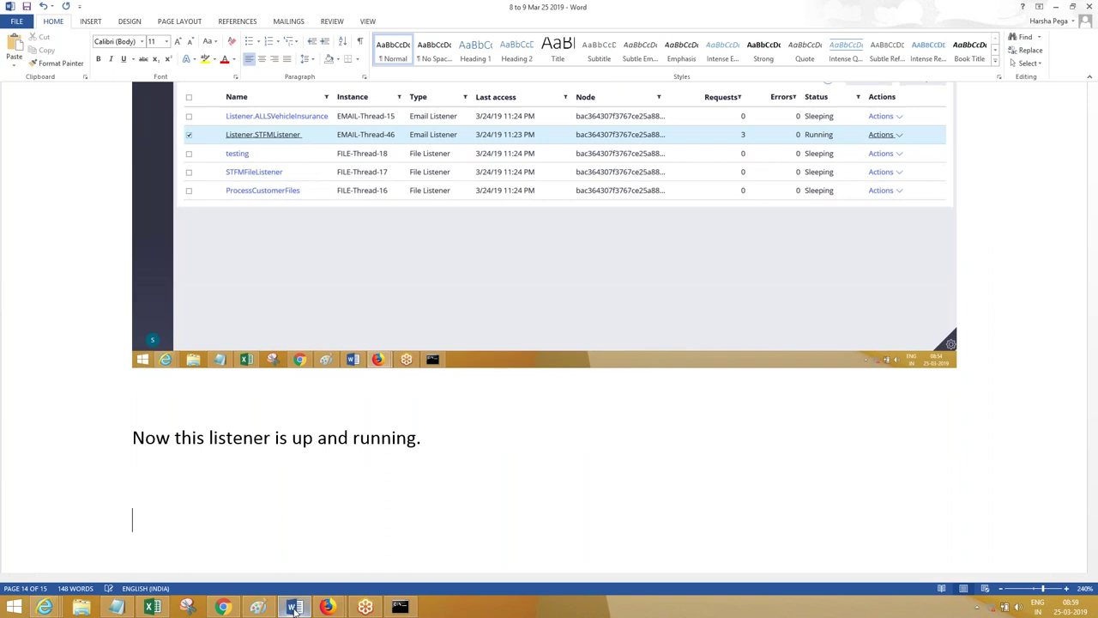
pyautogui.click(294, 606)
pyautogui.click(1017, 100)
pyautogui.click(815, 100)
pyautogui.write('sdfds')
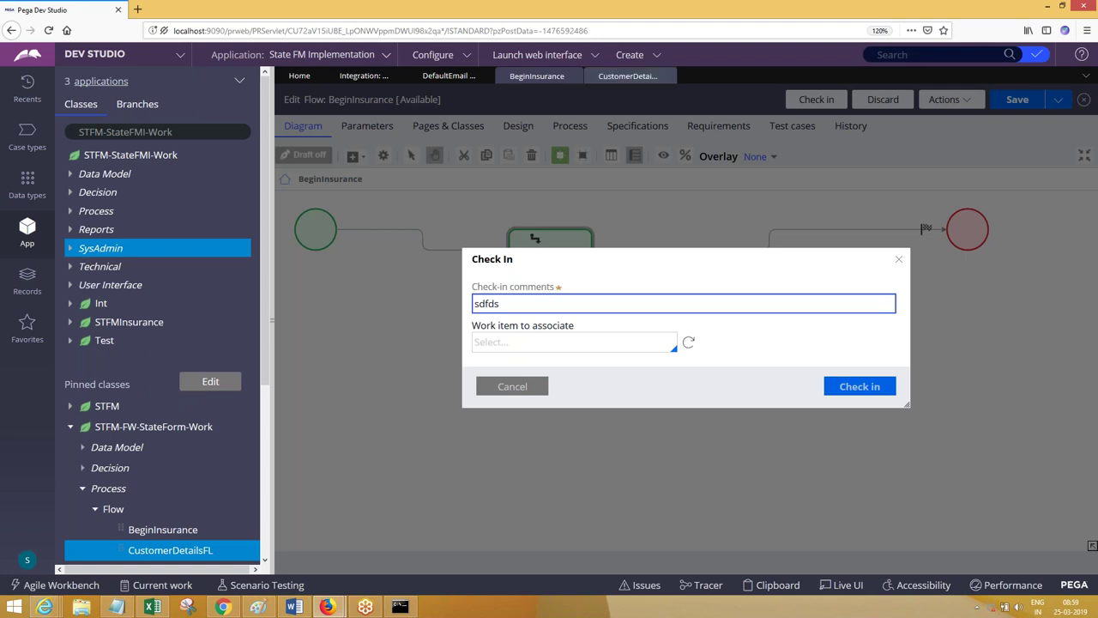
pyautogui.press('Return')
pyautogui.click(122, 55)
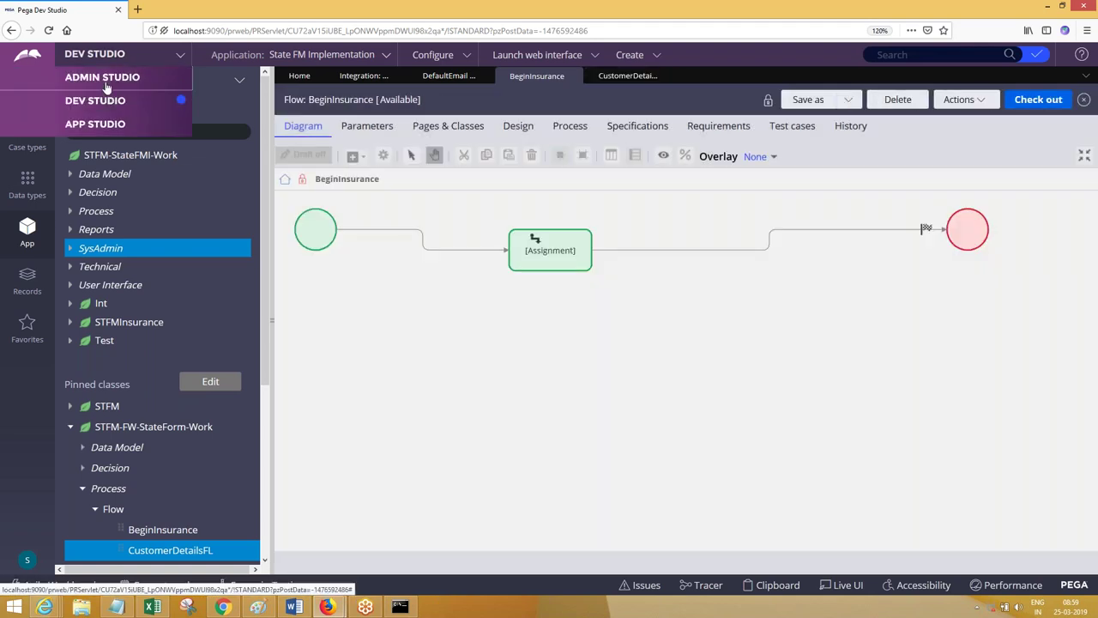
# Step: In Admin Studio Listeners, restart STFMListener and start a Trace service session on it
pyautogui.click(105, 85)
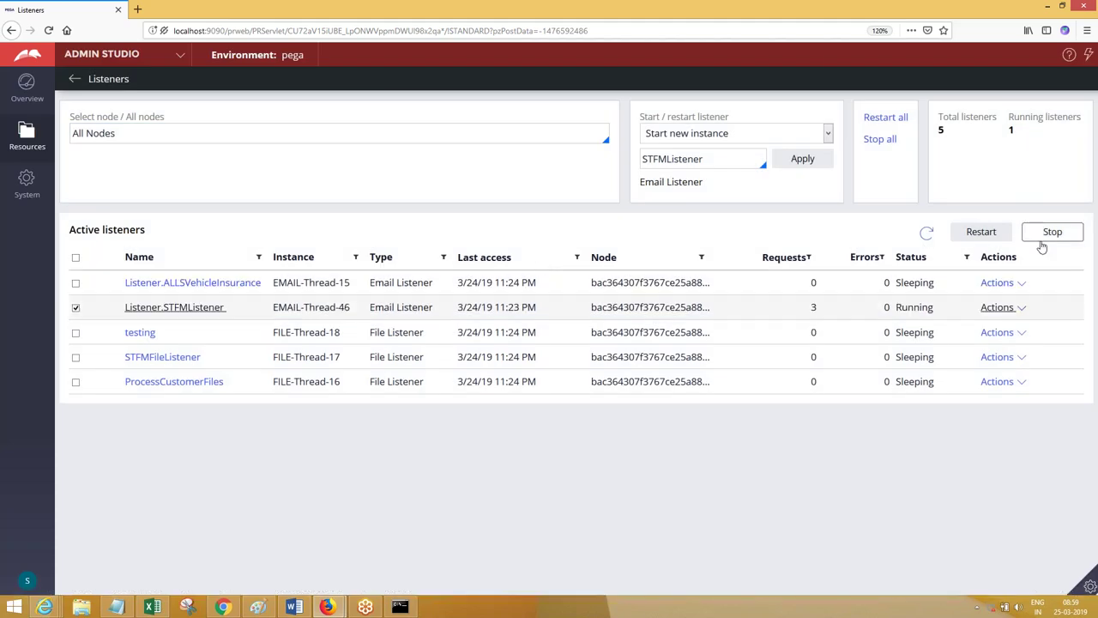
pyautogui.click(994, 240)
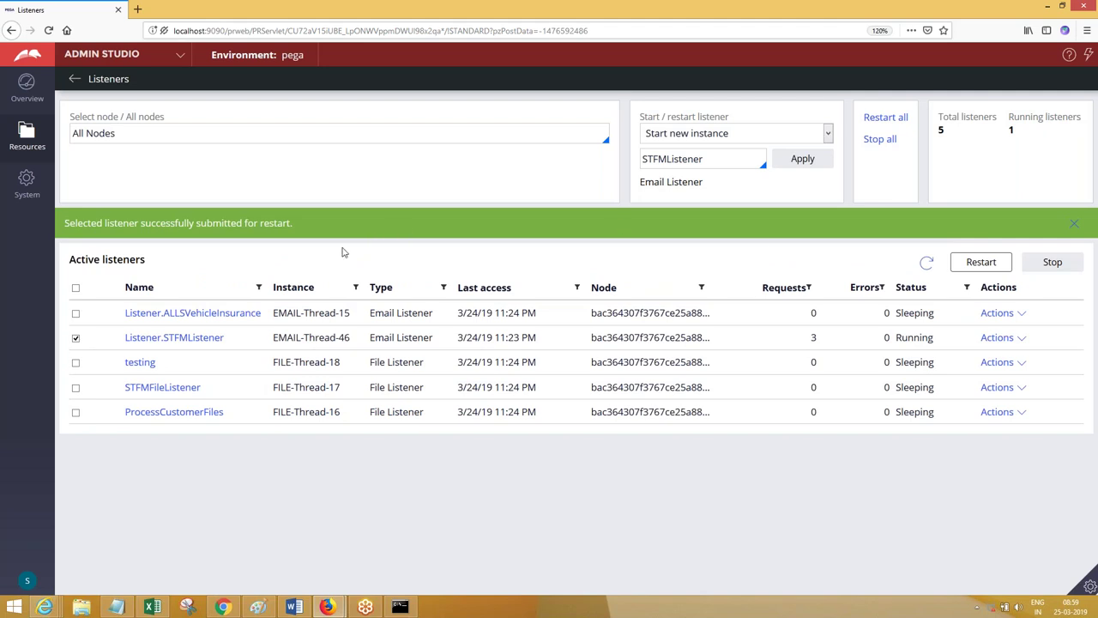
pyautogui.click(1021, 338)
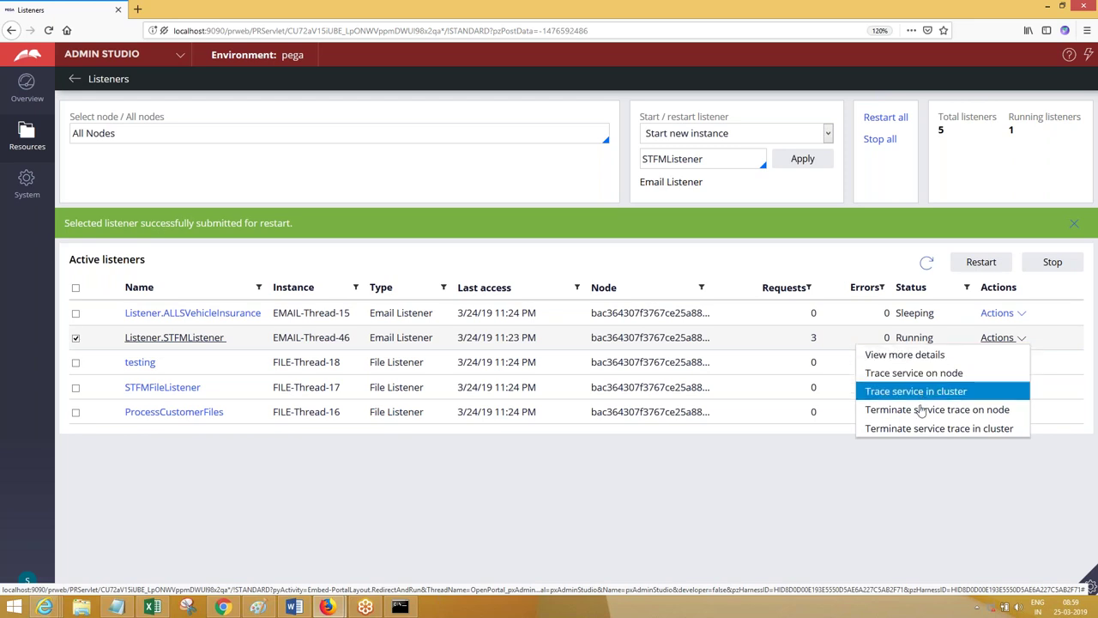
pyautogui.click(915, 373)
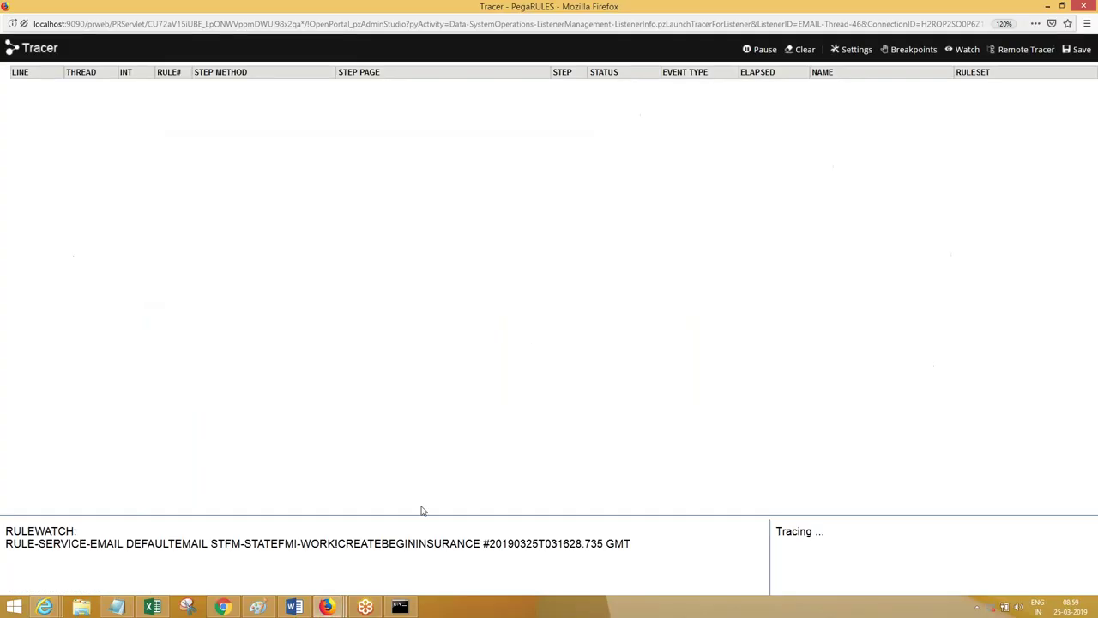
pyautogui.moveTo(327, 607)
pyautogui.click(364, 558)
pyautogui.click(54, 154)
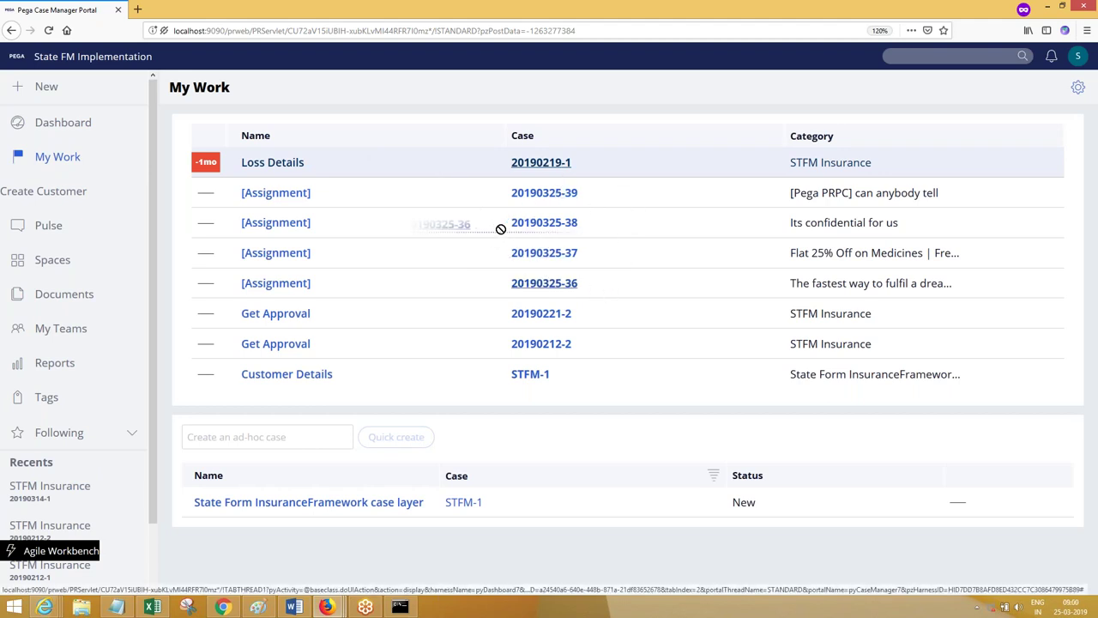
pyautogui.click(54, 156)
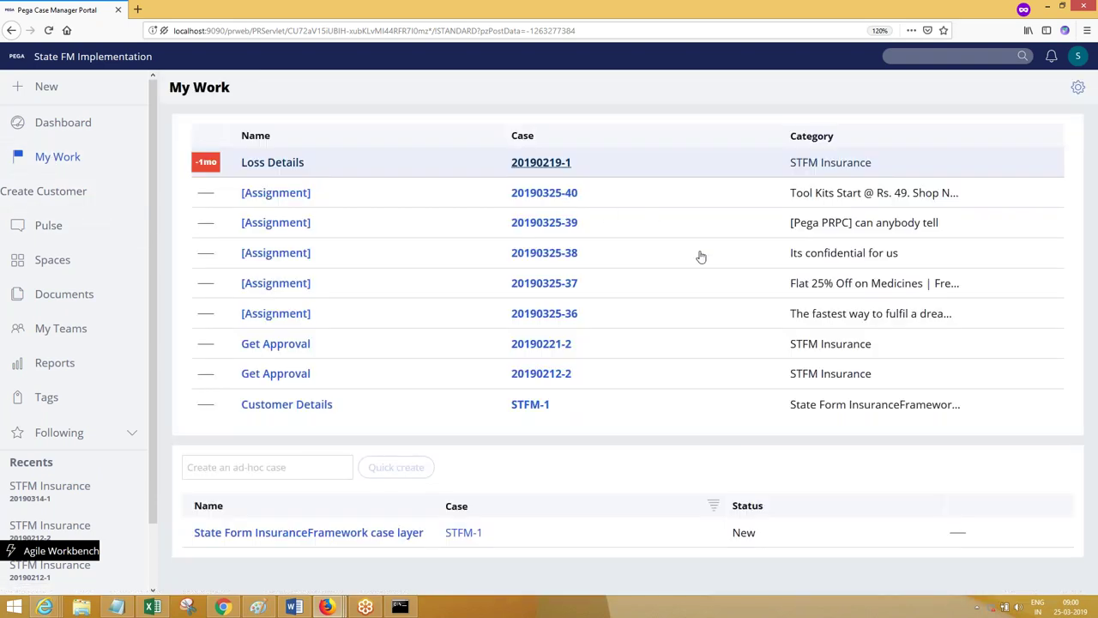
pyautogui.click(294, 606)
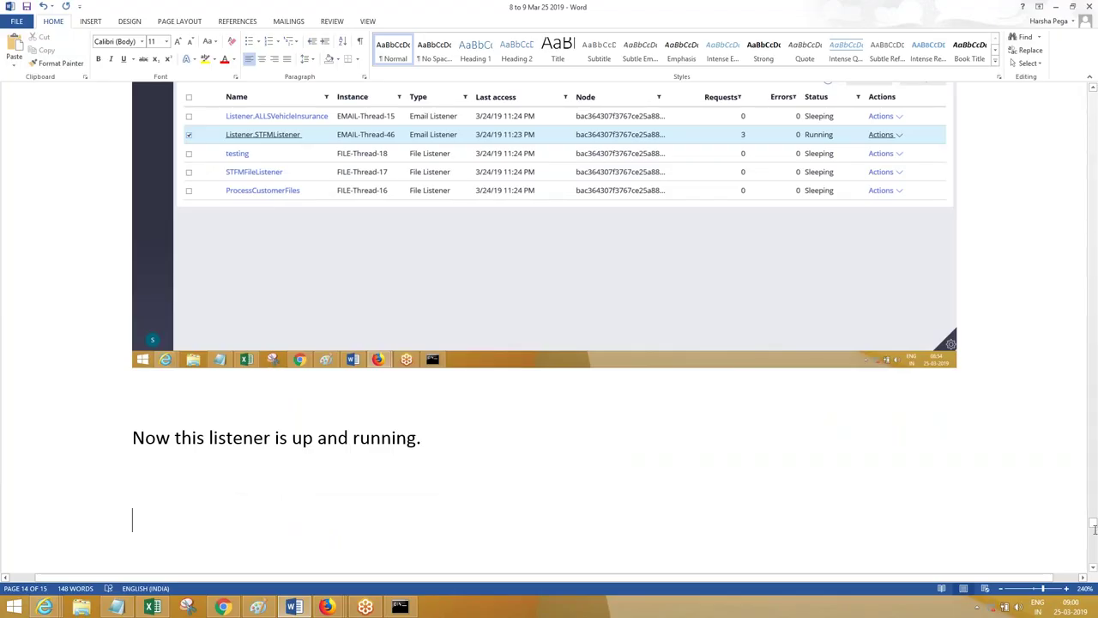
# Step: Paste the My Work screenshot into the Word notes
pyautogui.scroll(-10, 550, 326)
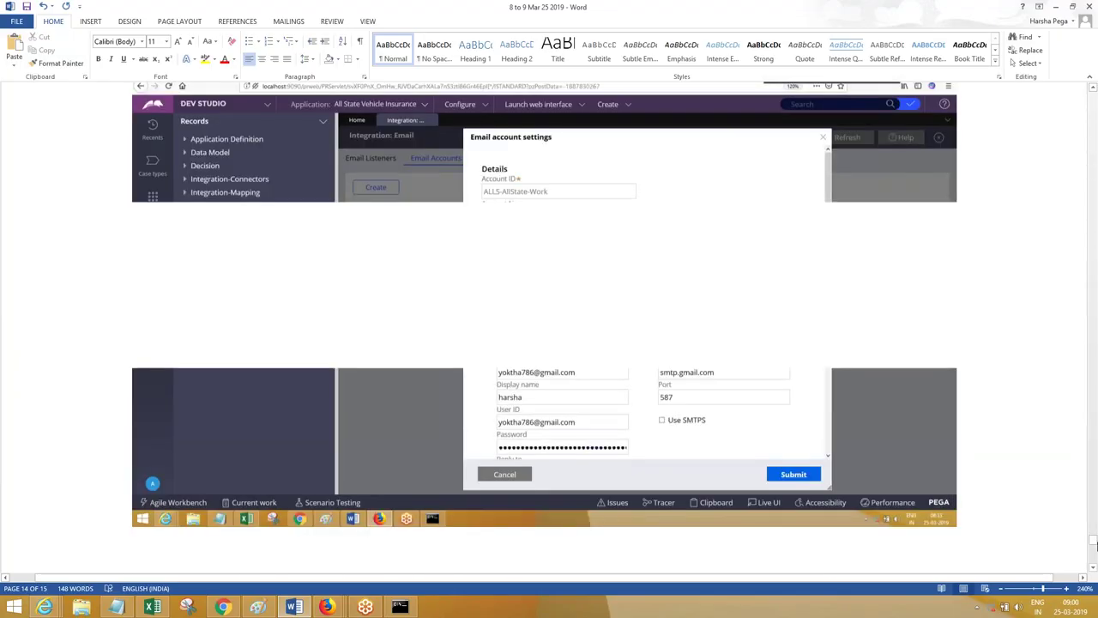
pyautogui.scroll(6, 549, 326)
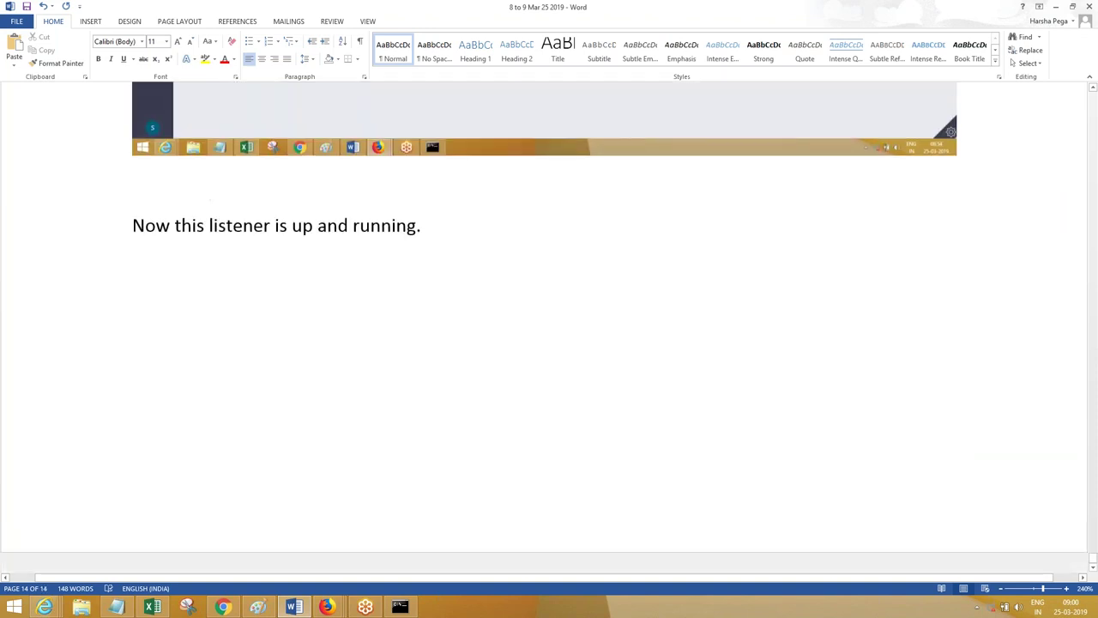
pyautogui.hotkey('ctrl', 'v')
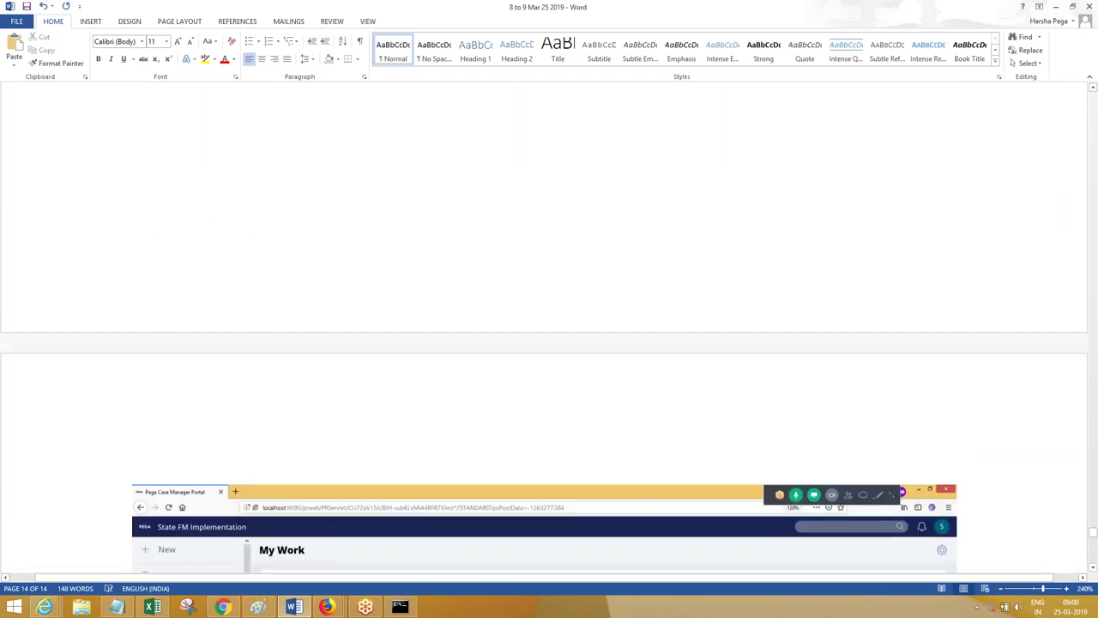
pyautogui.scroll(5, 589, 293)
# Step: On the new page, add the note 'Login to manager Id and see cases getting created and routed.'
pyautogui.click(589, 294)
pyautogui.press('Return')
pyautogui.press('Return')
pyautogui.press('Return')
pyautogui.press('Return')
pyautogui.press('Return')
pyautogui.write('Login')
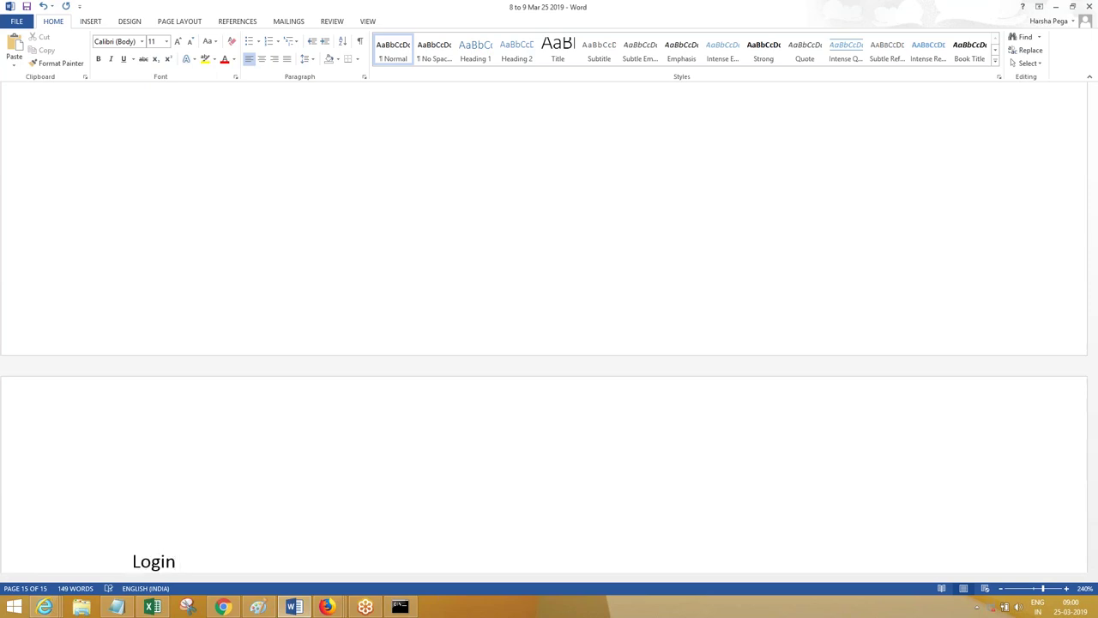
pyautogui.write('to manager Id and see cases getting created and ')
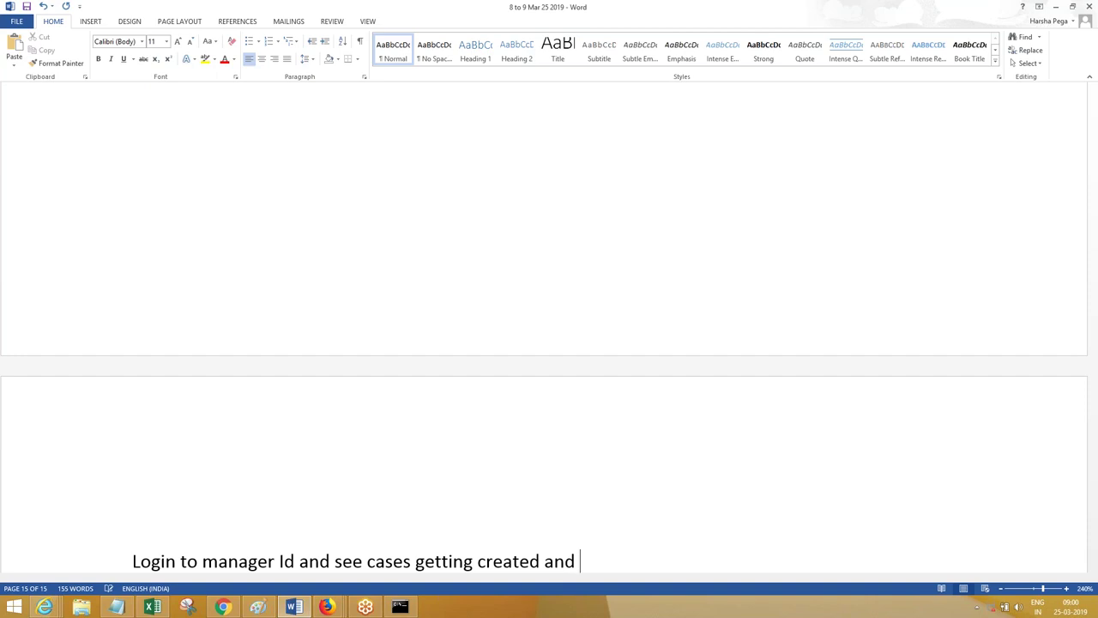
pyautogui.write('routed.')
pyautogui.press('Return')
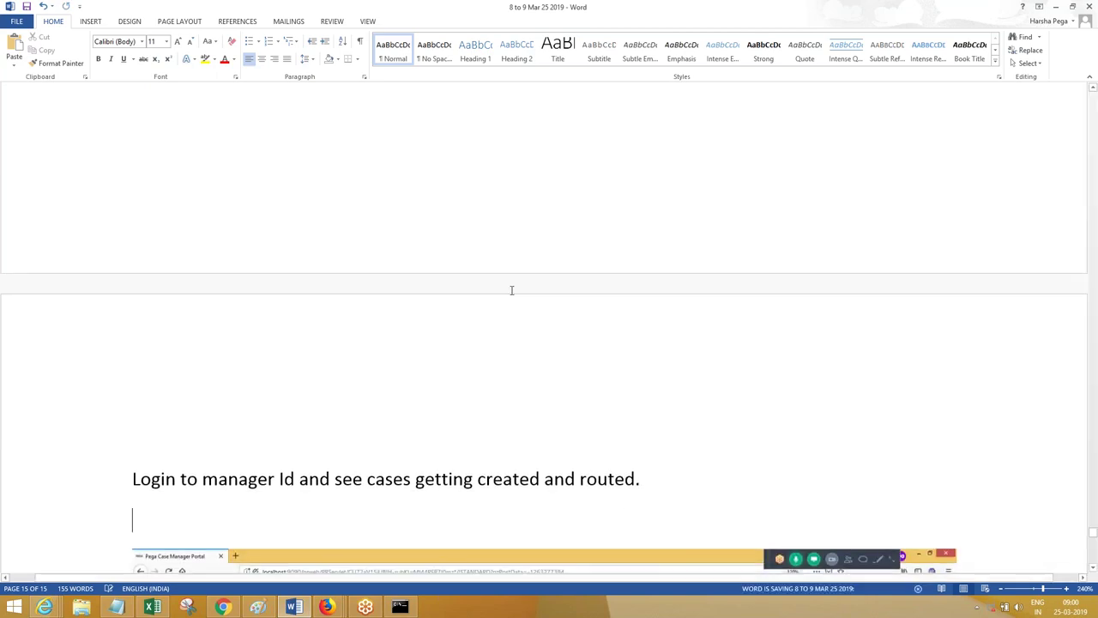
pyautogui.scroll(-4, 468, 245)
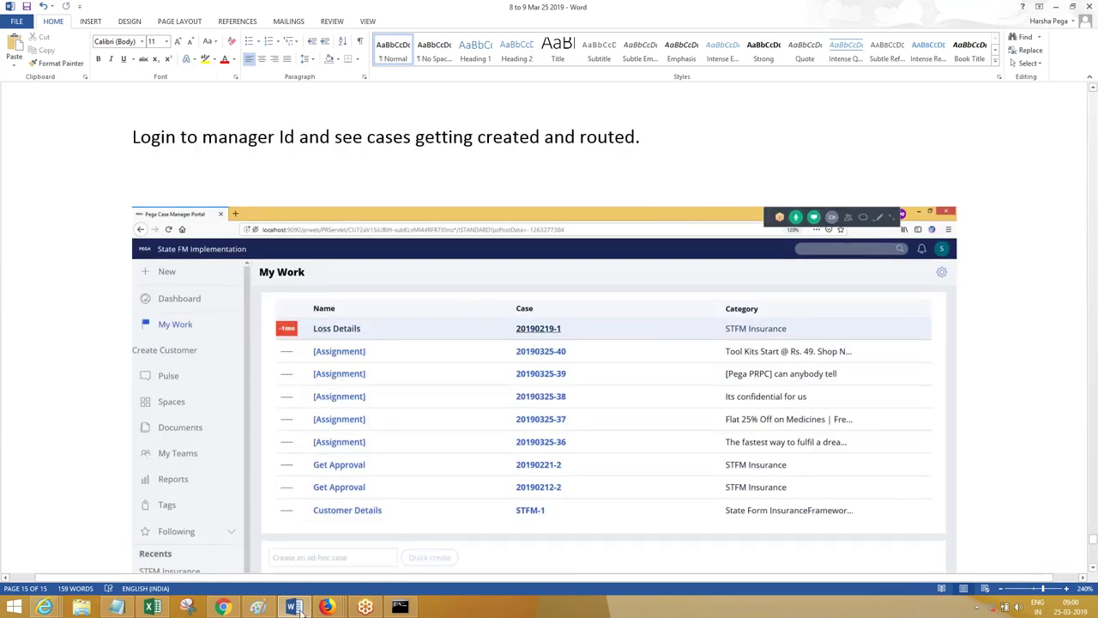
pyautogui.click(327, 606)
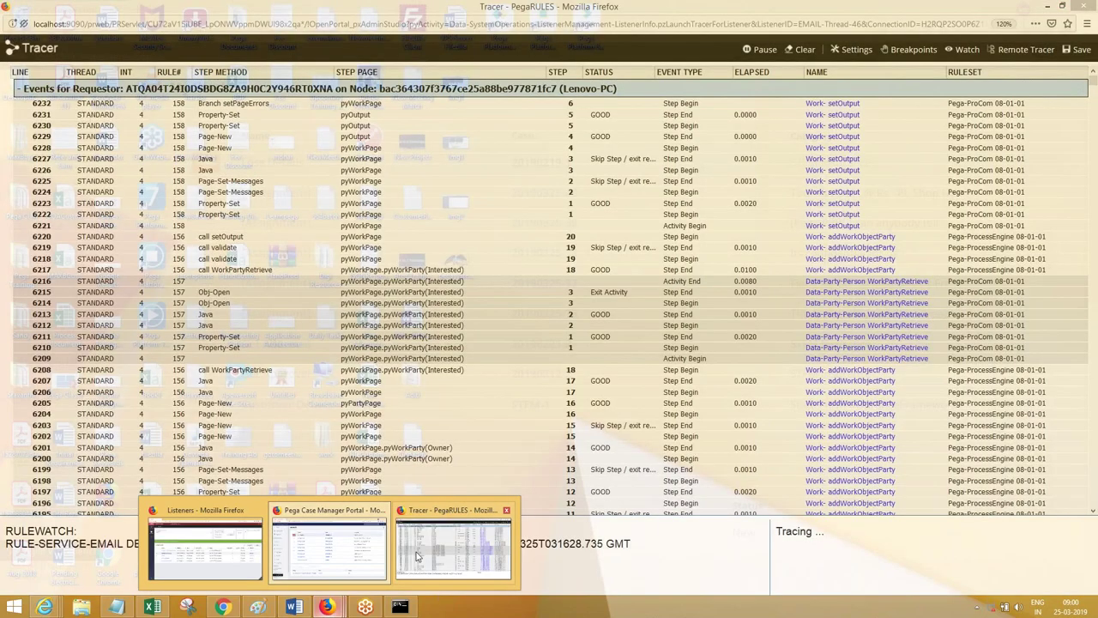
pyautogui.click(418, 557)
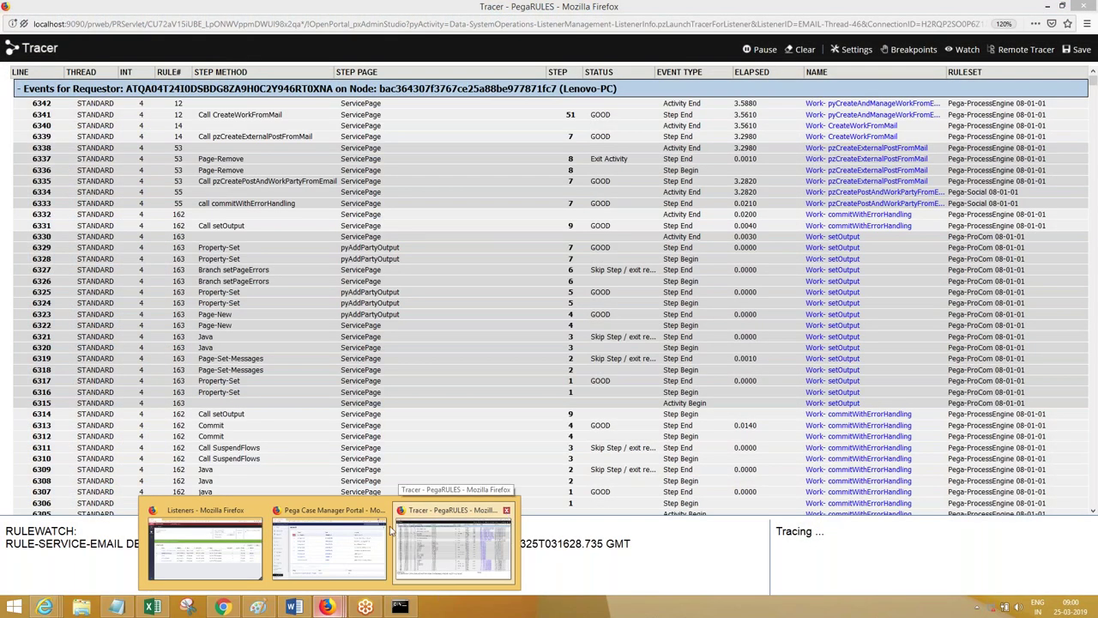
pyautogui.click(379, 535)
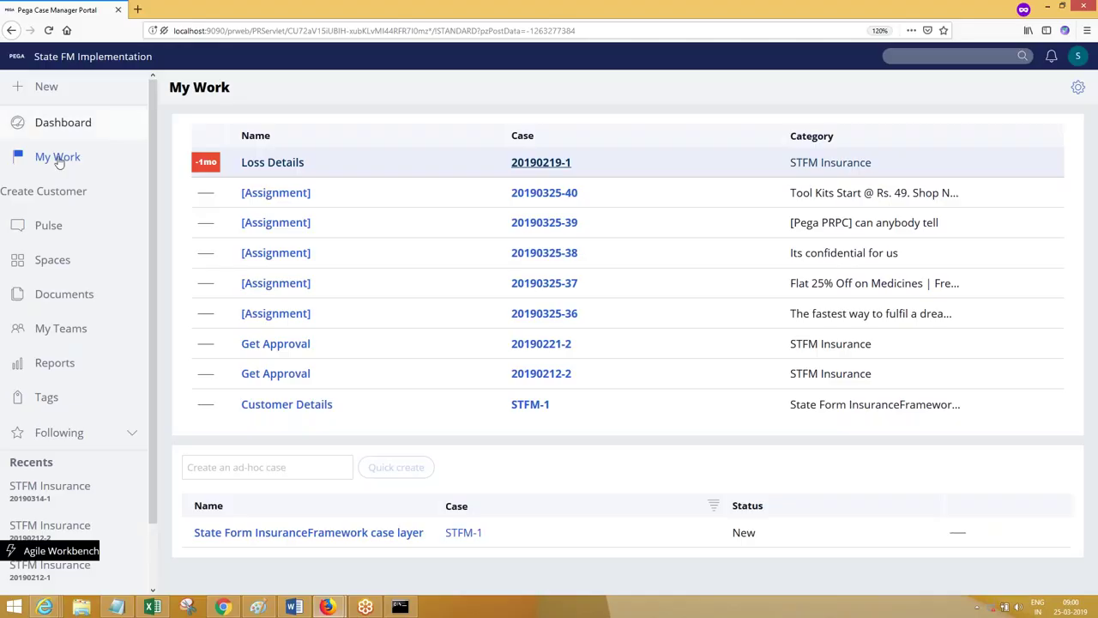
pyautogui.click(54, 162)
# Step: Stop the STFMListener email listener on the Admin Studio Listeners page
pyautogui.moveTo(326, 608)
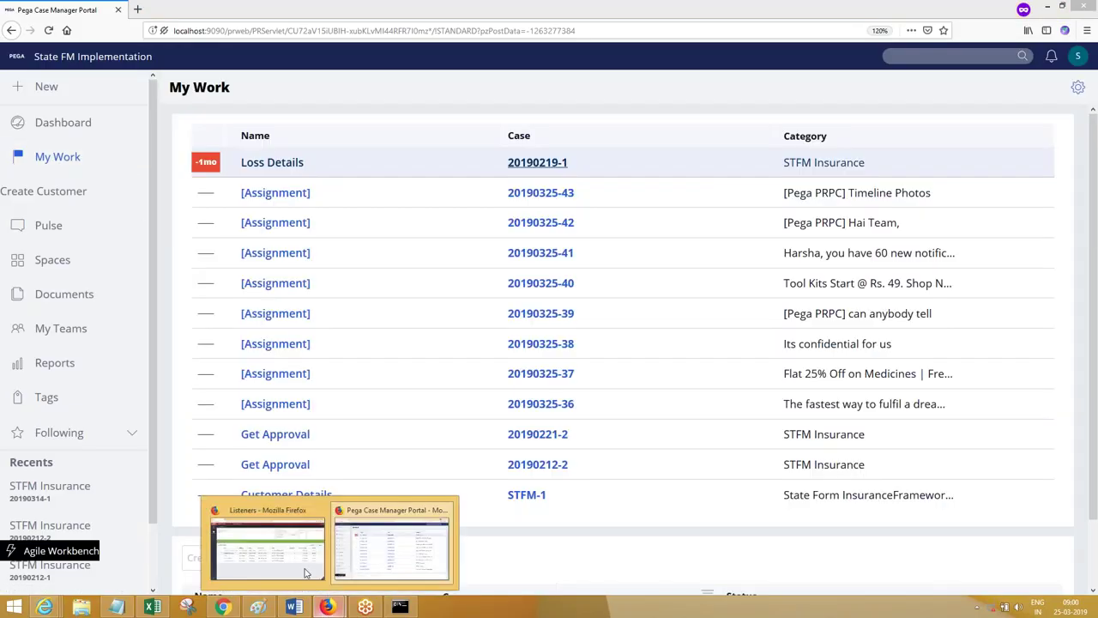
pyautogui.click(267, 558)
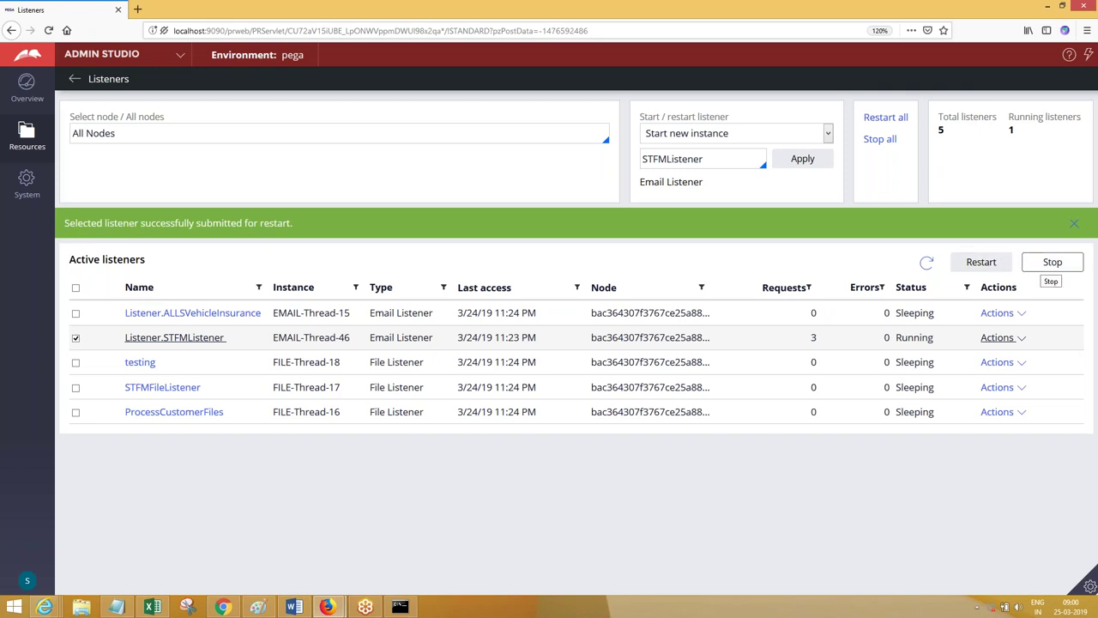
pyautogui.click(1043, 269)
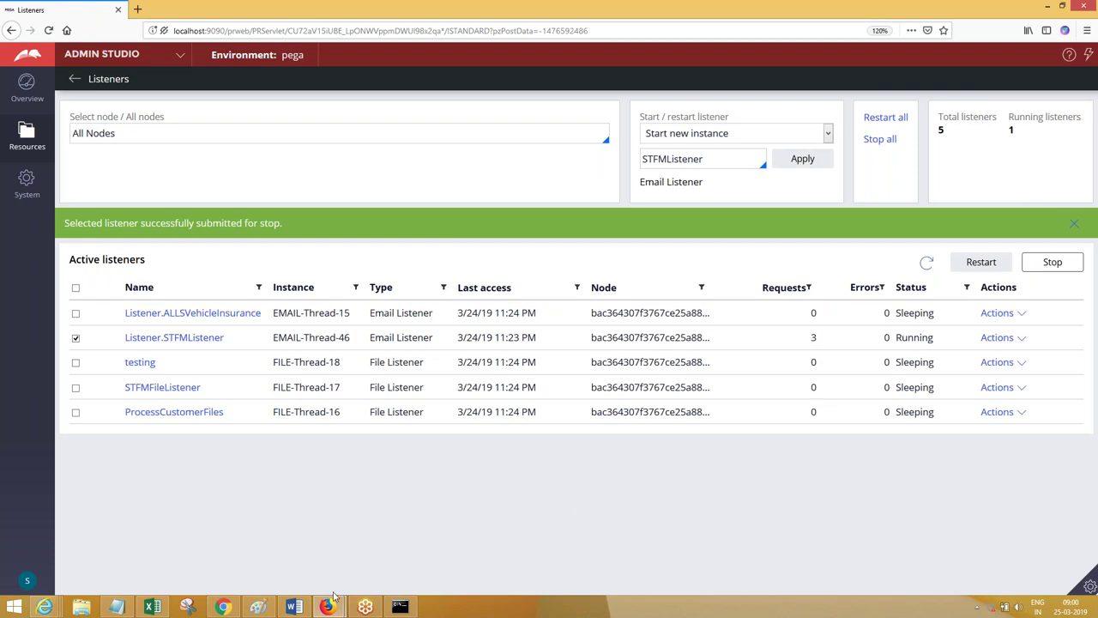
# Step: Write 'Stop the listener' under the listeners screenshot in the Word notes
pyautogui.click(301, 606)
pyautogui.scroll(-10, 300, 606)
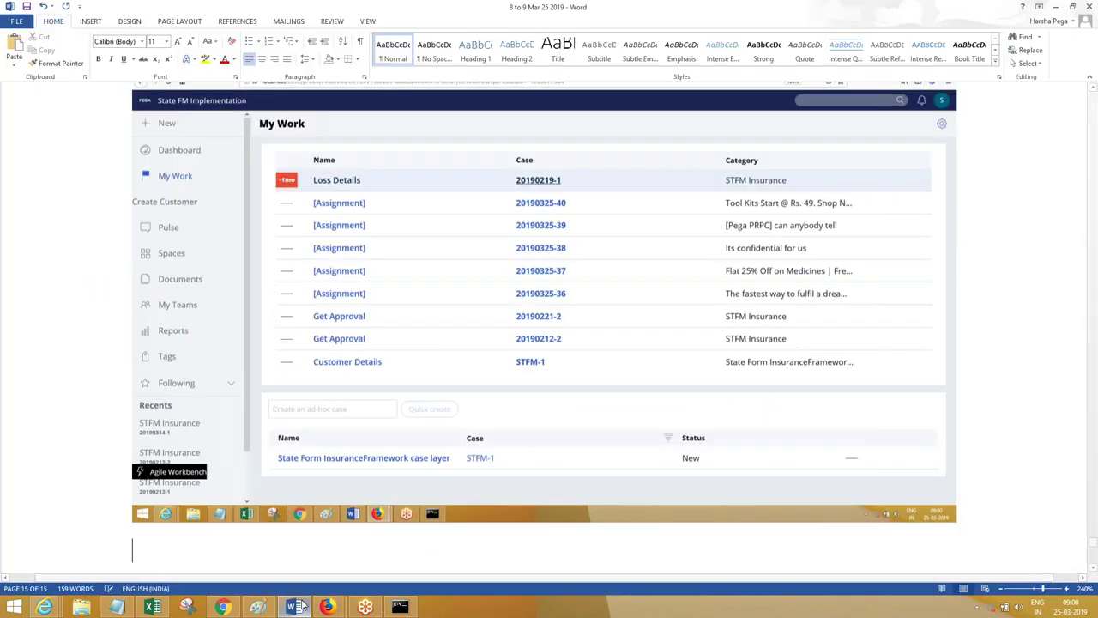
pyautogui.write('S')
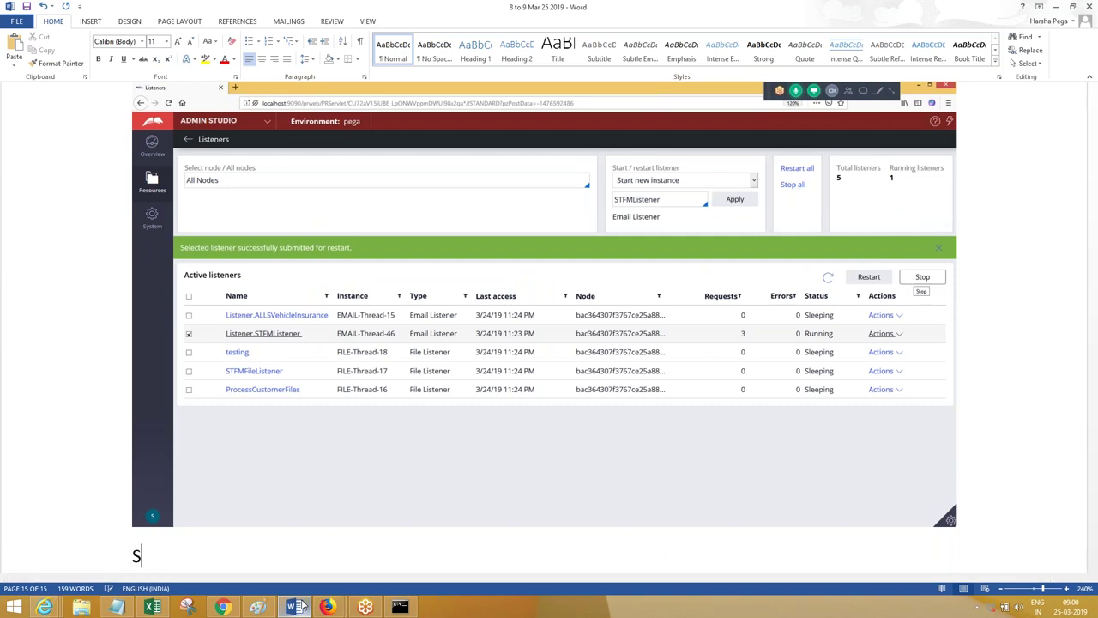
pyautogui.write('top the listener')
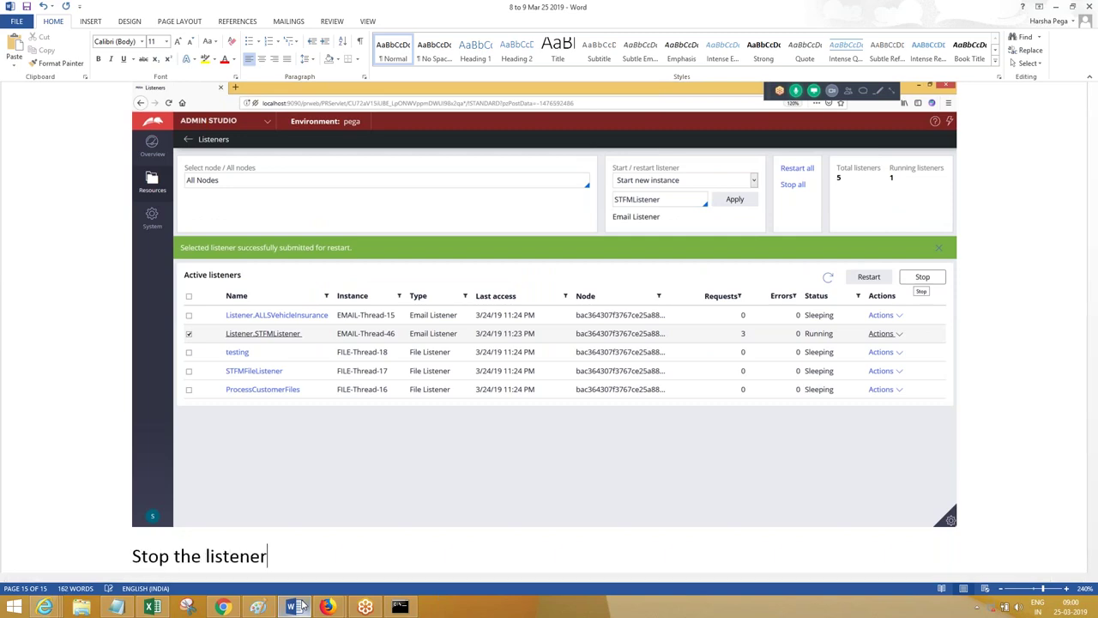
pyautogui.press('Return')
pyautogui.hotkey('alt', 'Tab')
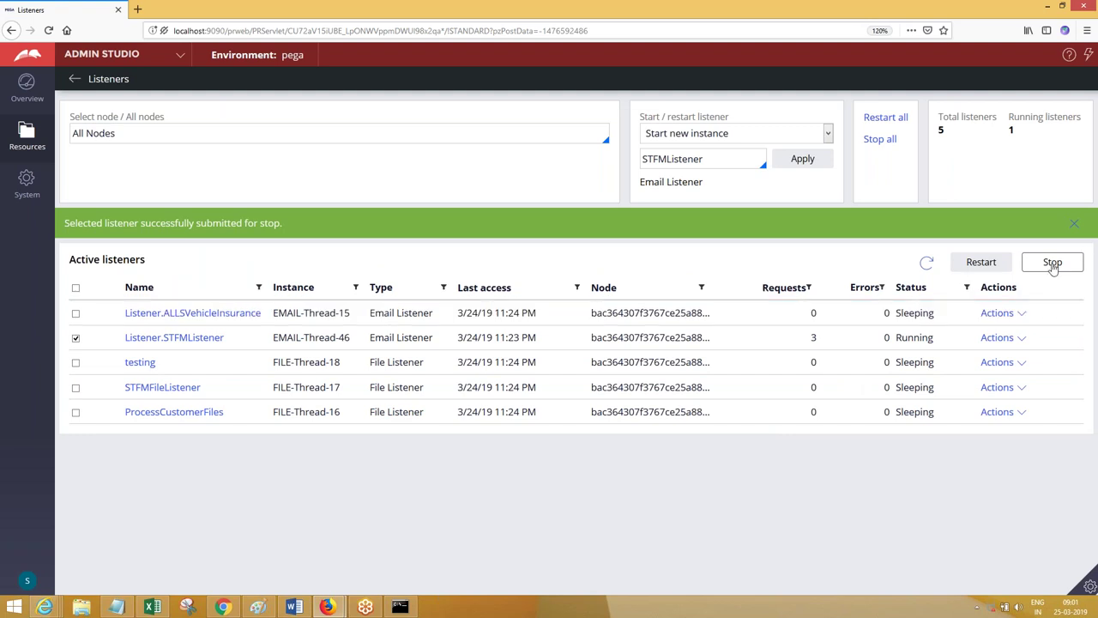
# Step: Refresh Active listeners so STFMListener's old thread shows Stopping with zero running
pyautogui.click(928, 263)
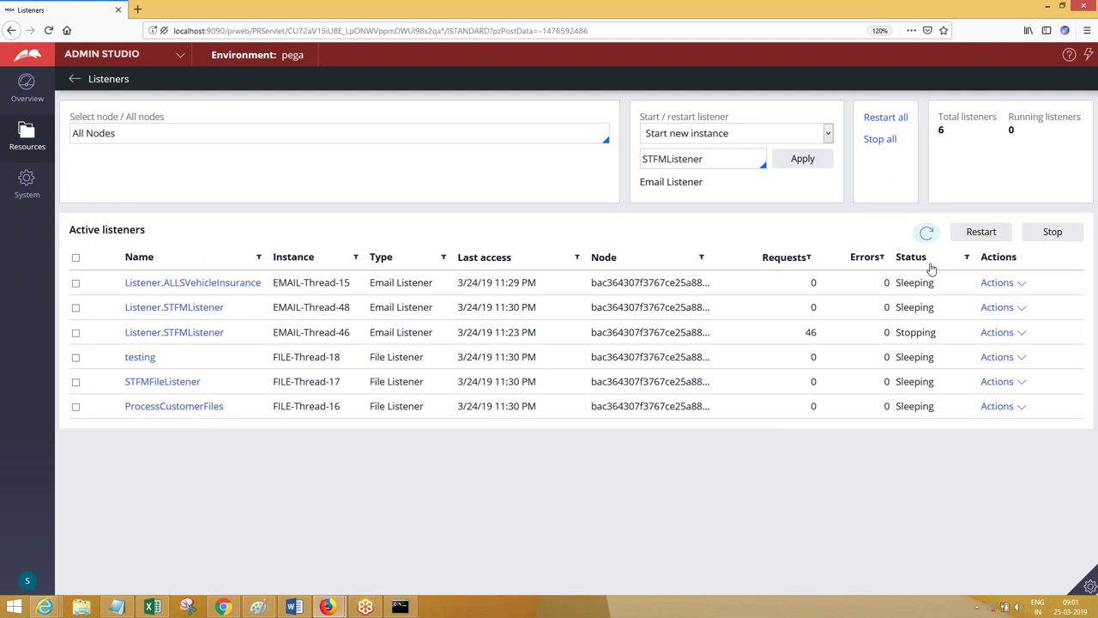
pyautogui.click(295, 607)
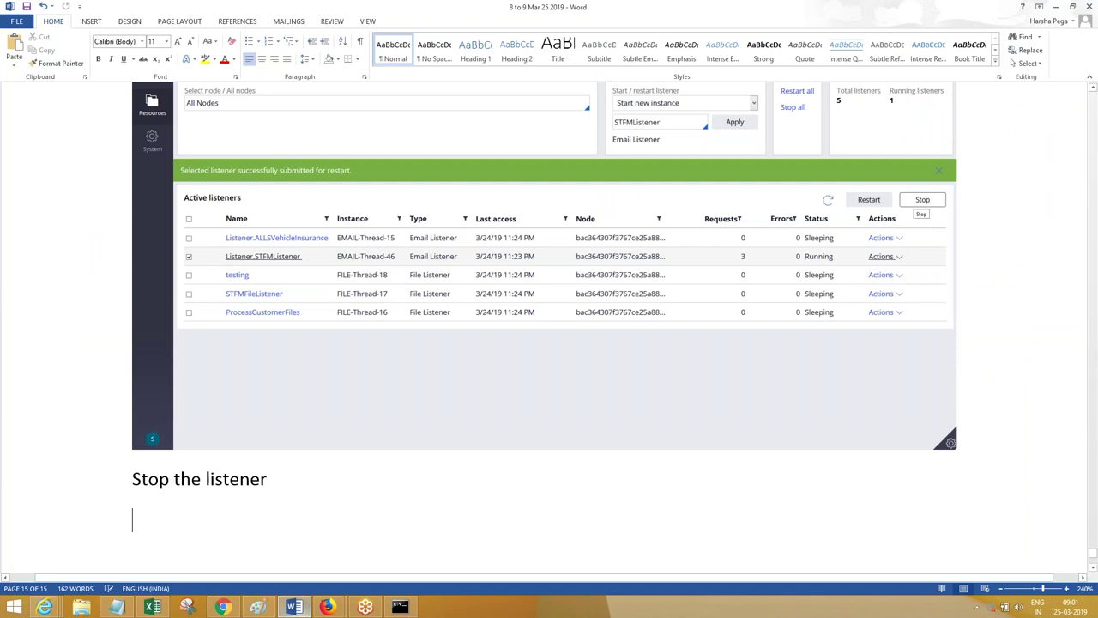
# Step: Add 'Done.' beneath the Stop the listener note, correcting its capitalisation
pyautogui.write('DONe.')
pyautogui.press('Return')
pyautogui.press('Return')
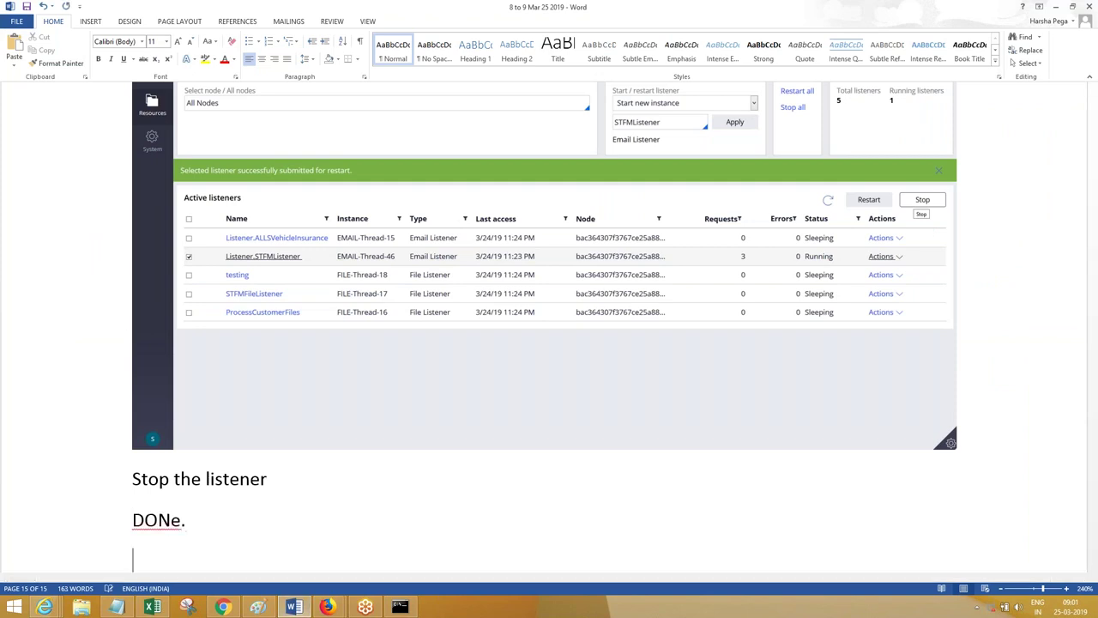
pyautogui.click(172, 437)
pyautogui.press('BackSpace')
pyautogui.press('BackSpace')
pyautogui.write('on')
pyautogui.press('End')
pyautogui.press('Return')
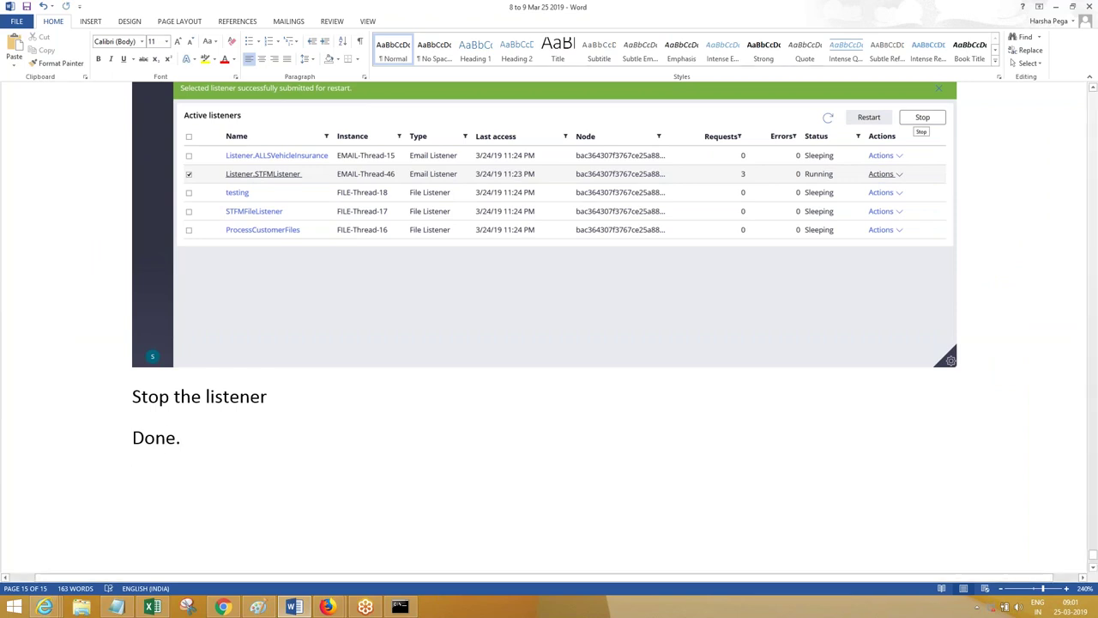
pyautogui.click(328, 606)
pyautogui.click(277, 567)
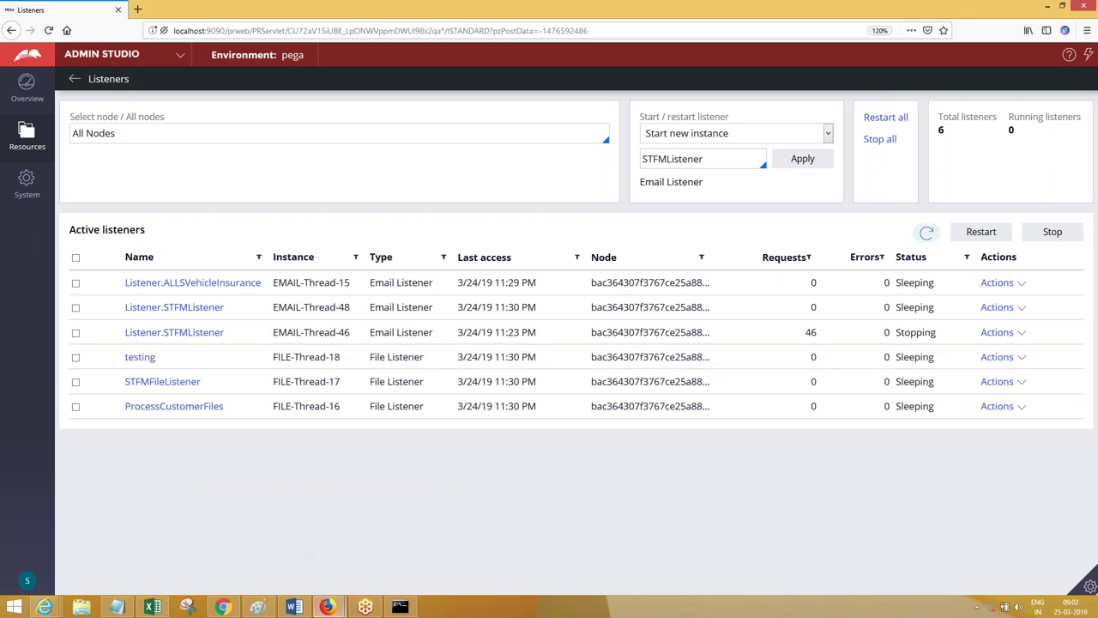
# Step: Switch to Dev Studio and inspect BeginInsurance's assignment routing to the manager's worklist
pyautogui.click(129, 54)
pyautogui.click(114, 99)
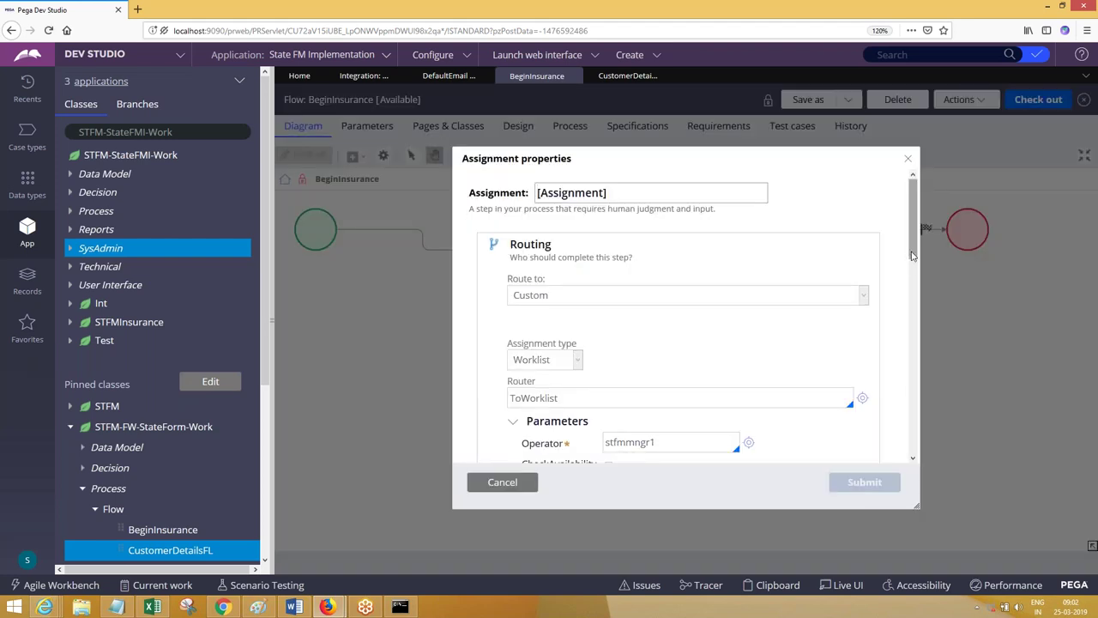
pyautogui.scroll(-3, 915, 283)
pyautogui.moveTo(914, 283); pyautogui.dragTo(915, 294)
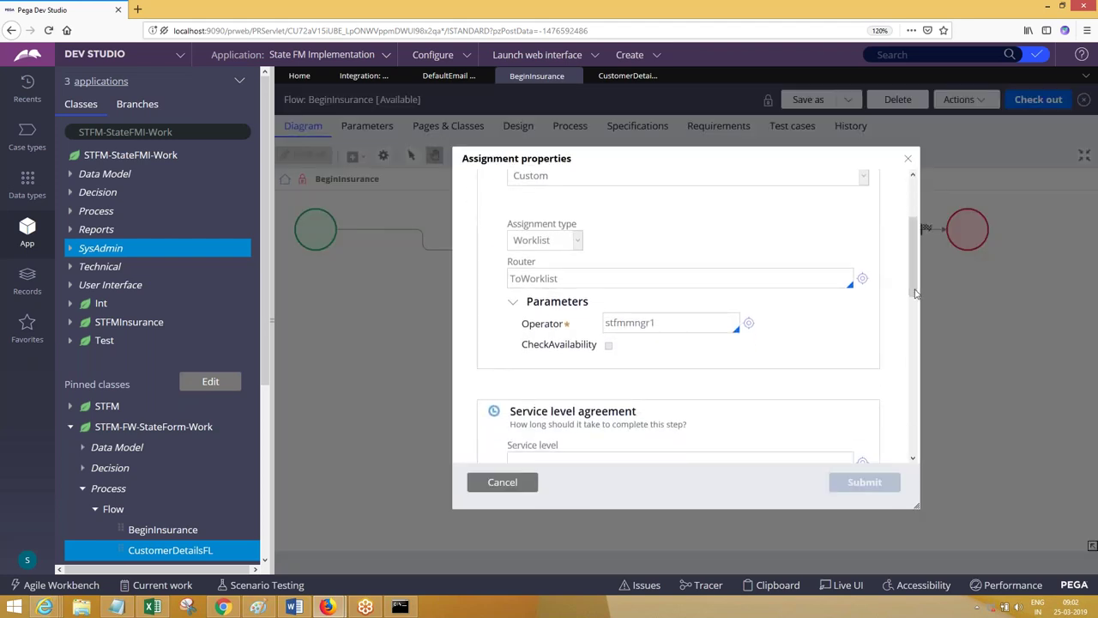
pyautogui.click(293, 607)
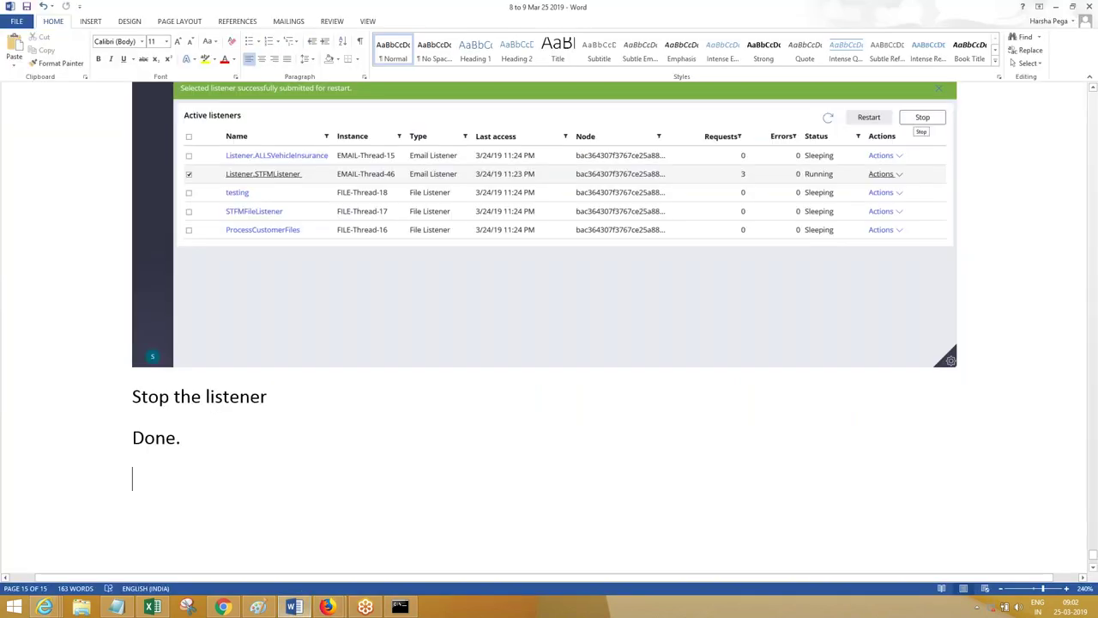
# Step: Paste the BeginInsurance ToWorklist assignment screenshot below the page-1 flow screenshot
pyautogui.scroll(10, 1095, 536)
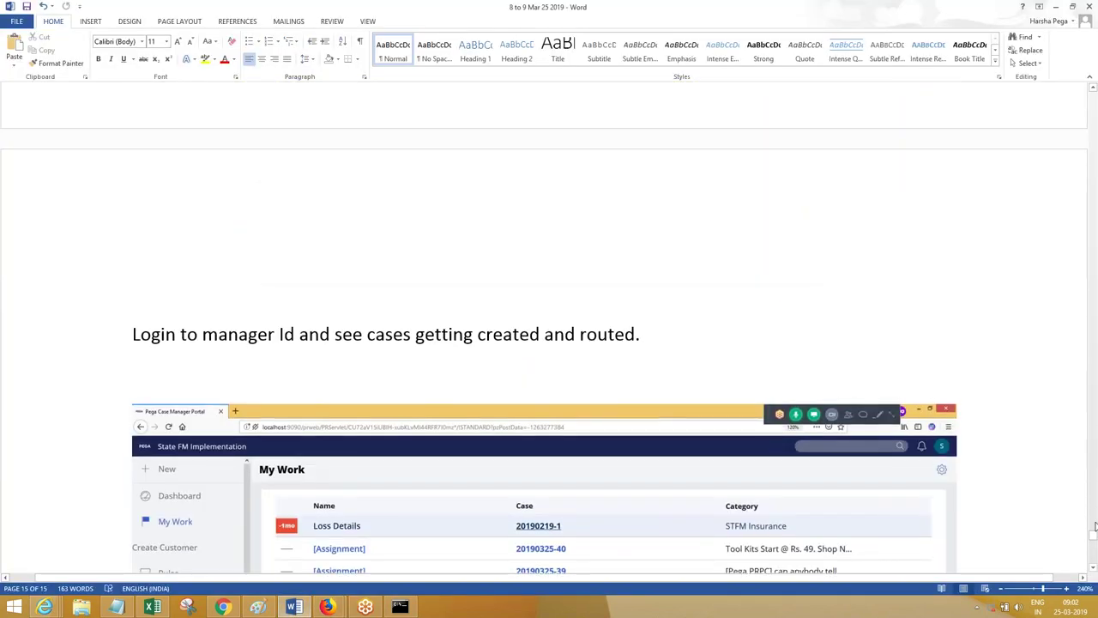
pyautogui.scroll(-5, 1096, 363)
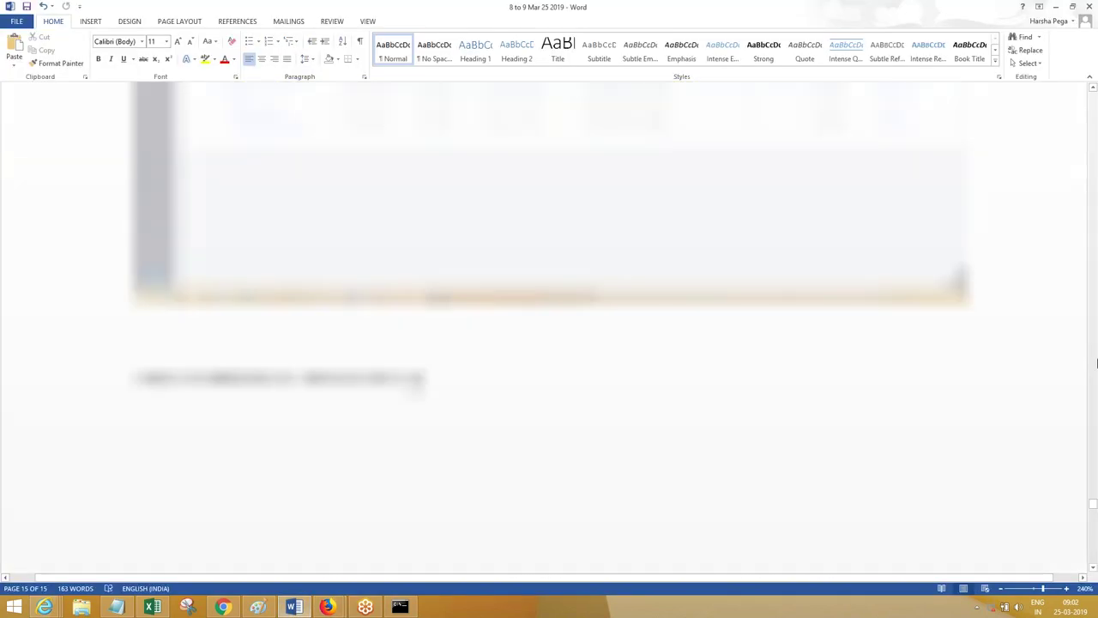
pyautogui.scroll(10, 1095, 363)
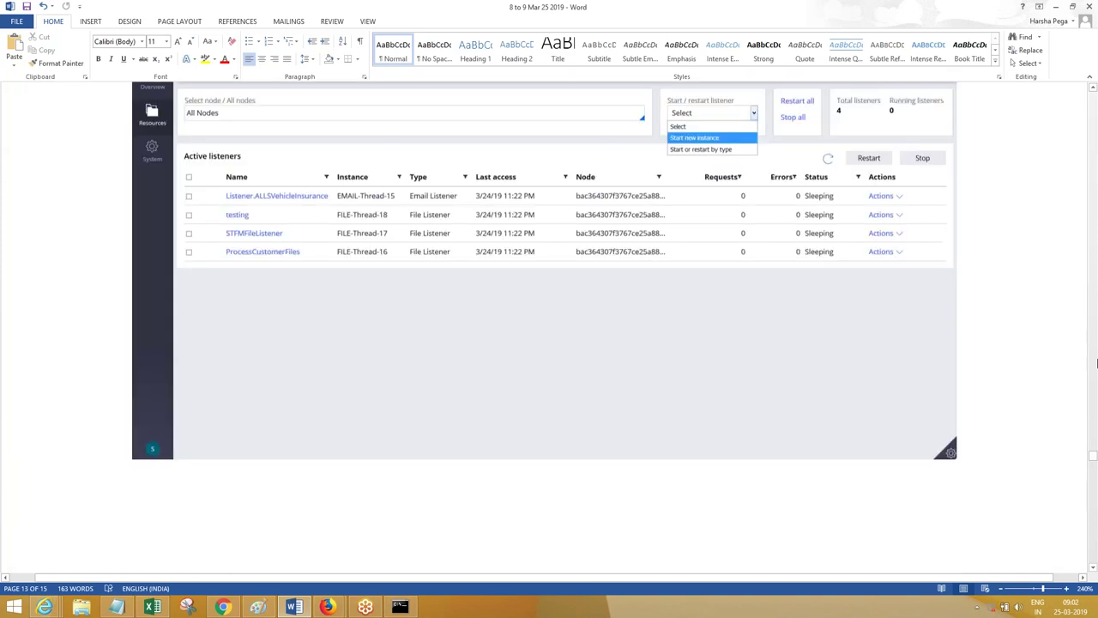
pyautogui.scroll(15, 1096, 363)
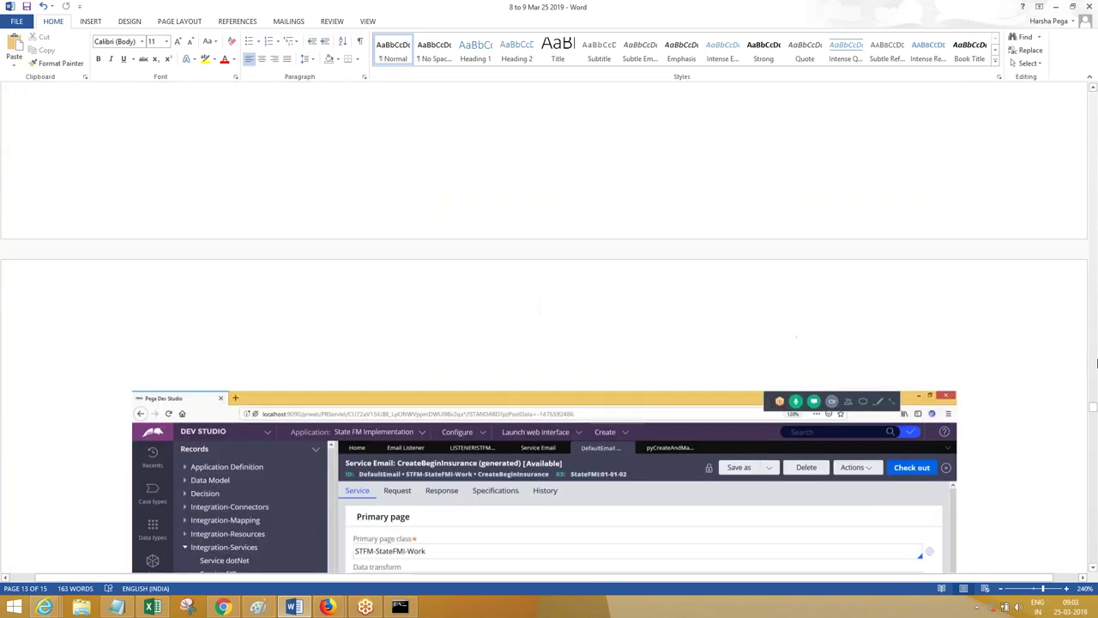
pyautogui.scroll(10, 1096, 363)
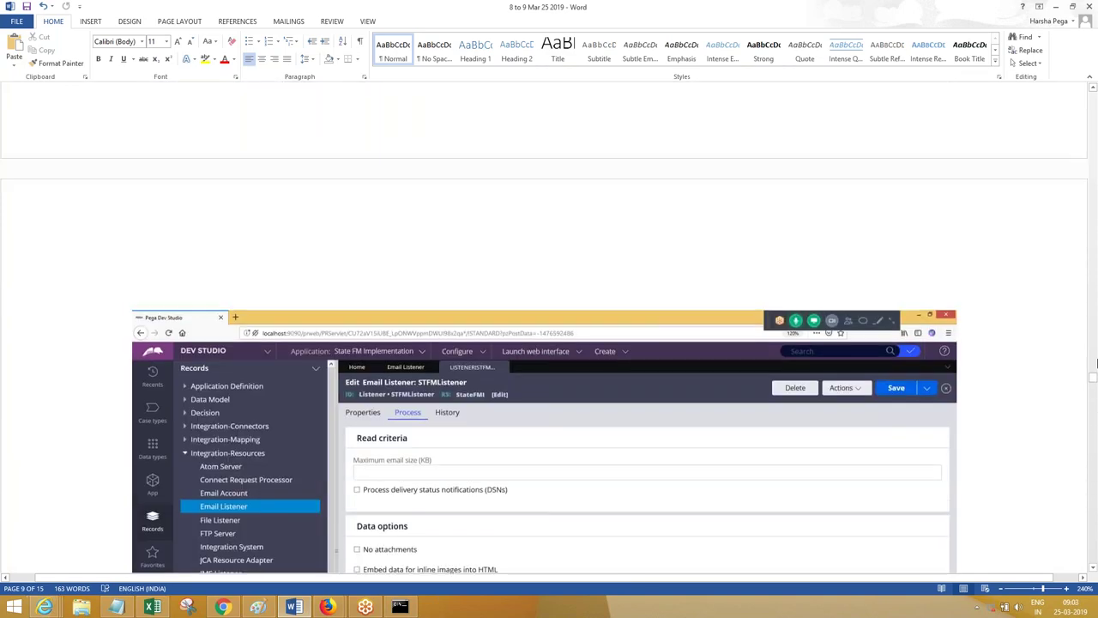
pyautogui.scroll(3, 1095, 362)
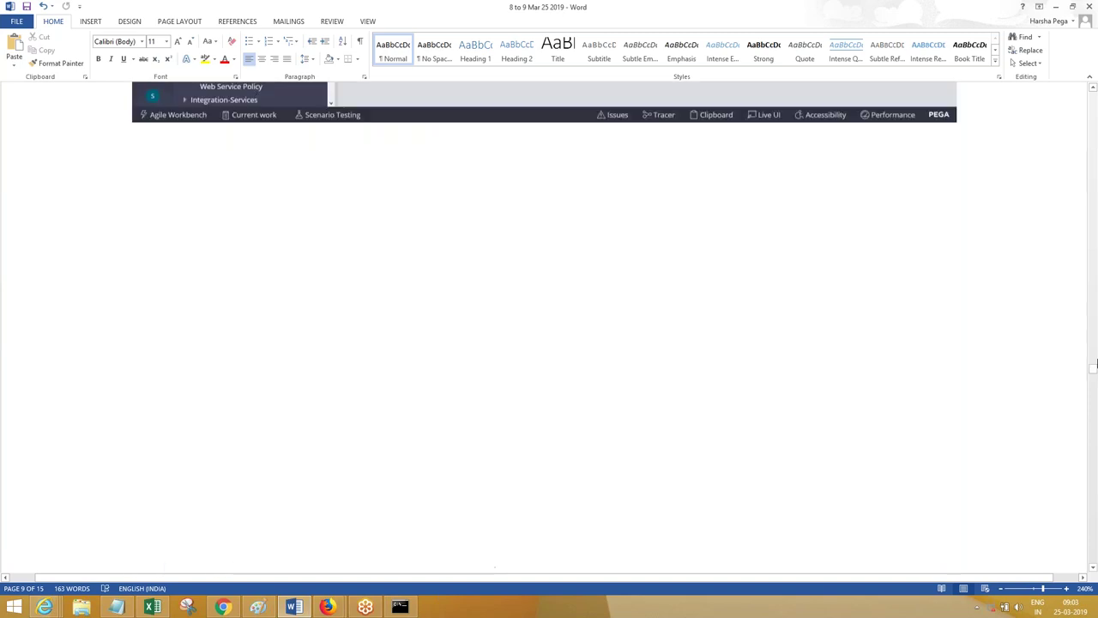
pyautogui.moveTo(1095, 254); pyautogui.dragTo(1094, 117)
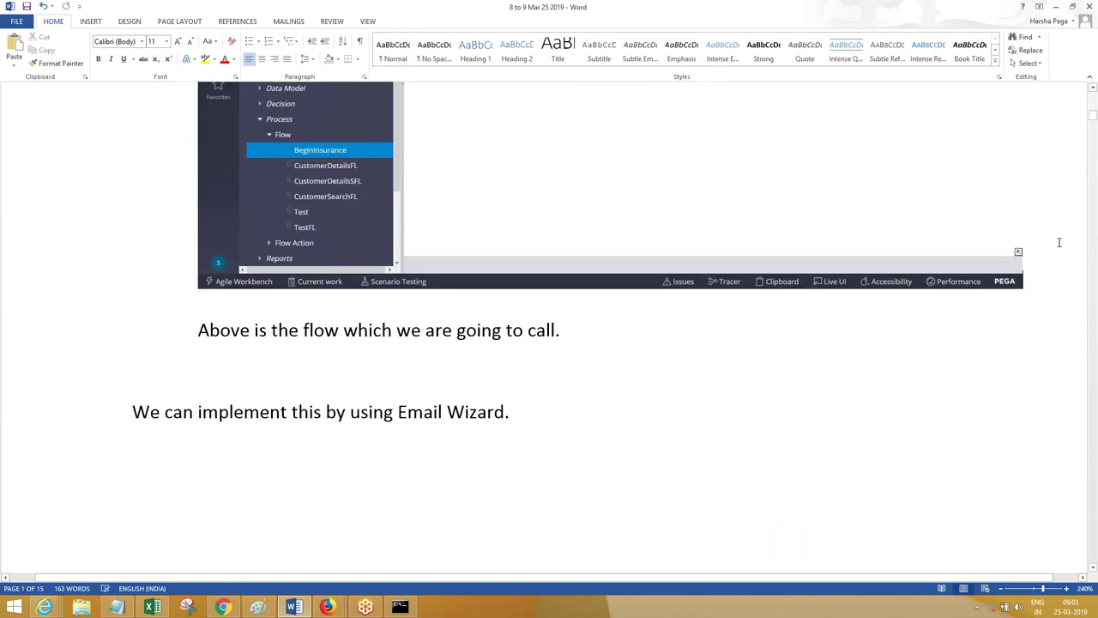
pyautogui.press('Return')
pyautogui.hotkey('ctrl', 'v')
pyautogui.scroll(-2, 549, 326)
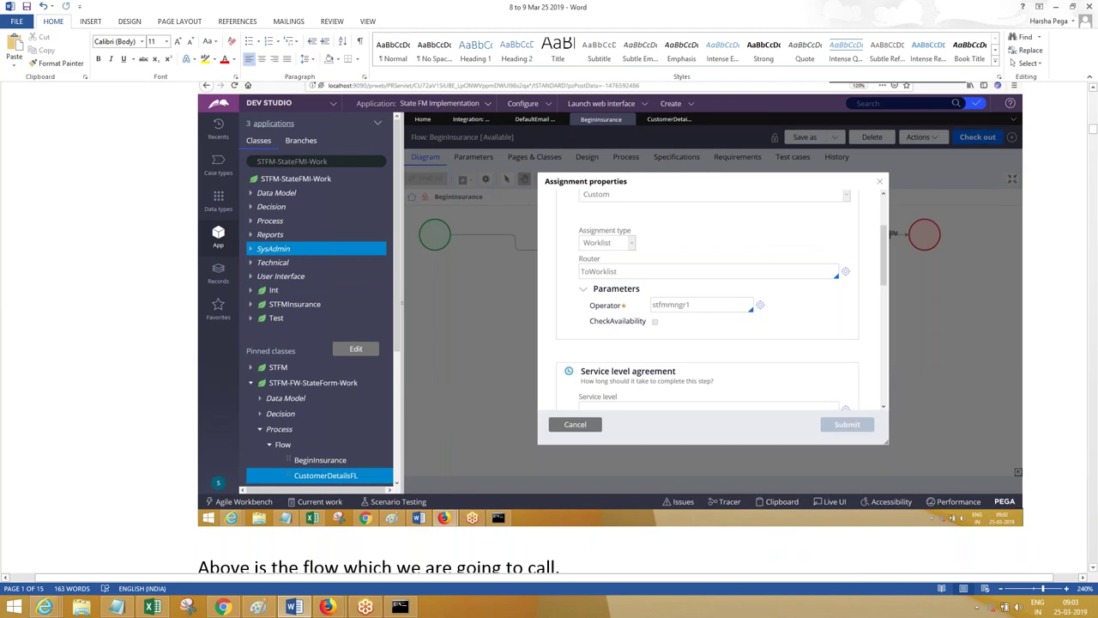
# Step: Cancel Assignment properties and close the BeginInsurance, CustomerDetailsFL, DefaultEmail and integration tabs
pyautogui.click(1054, 7)
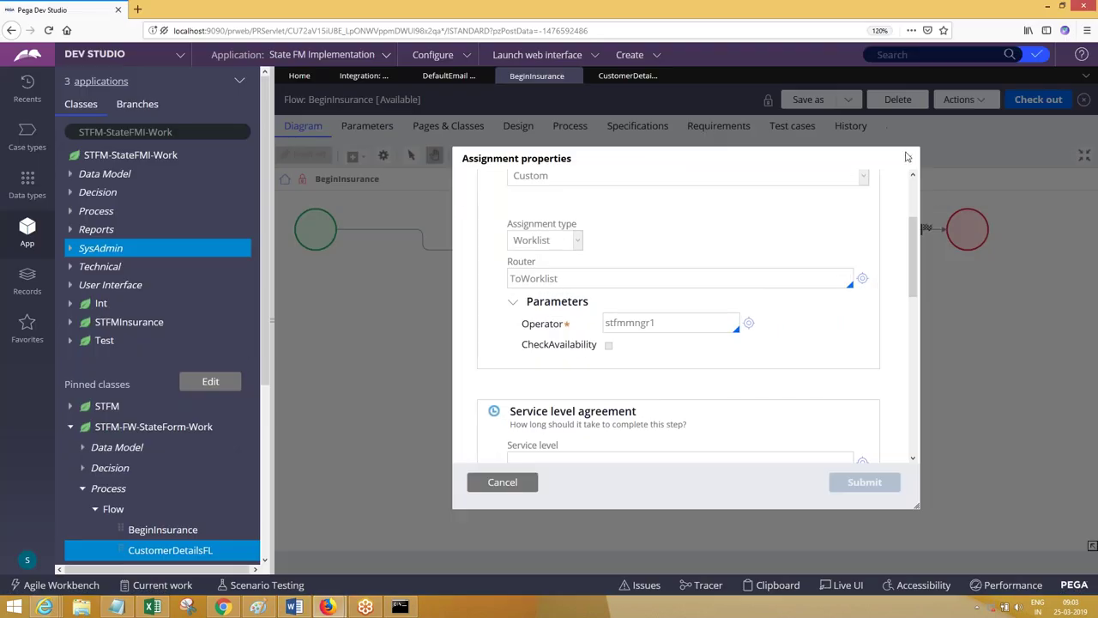
pyautogui.click(503, 482)
pyautogui.click(601, 79)
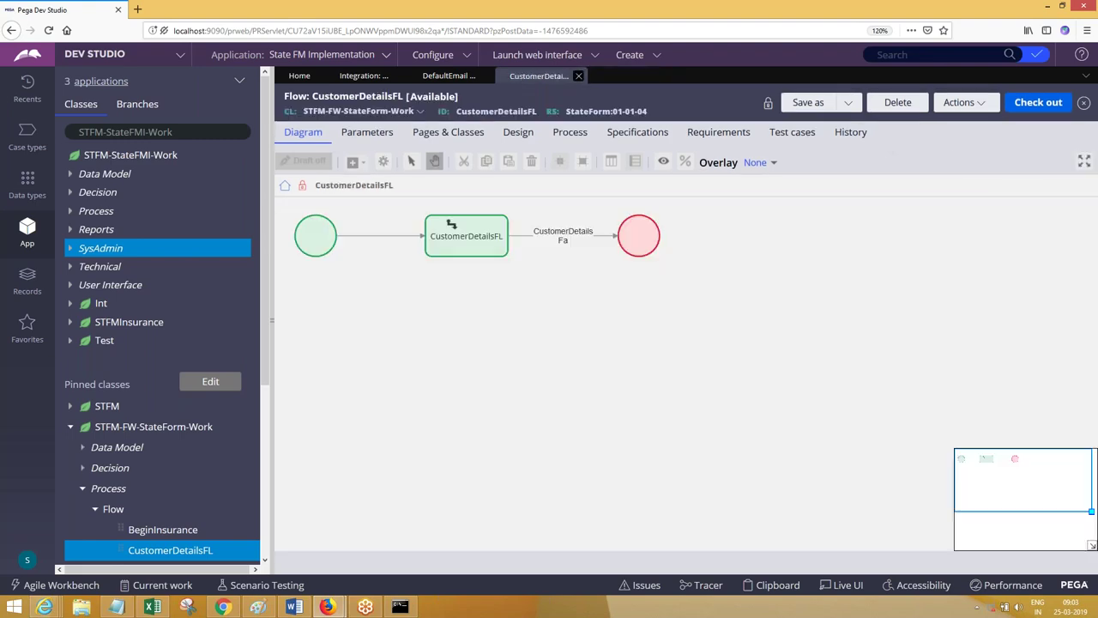
pyautogui.click(667, 76)
pyautogui.click(570, 76)
pyautogui.click(485, 77)
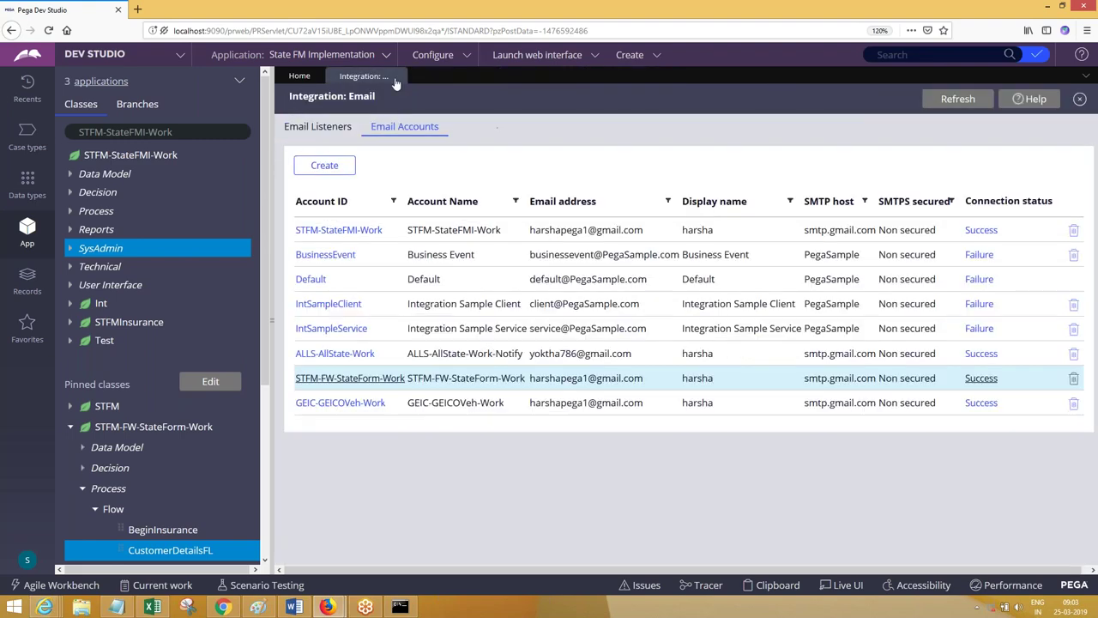
pyautogui.click(399, 77)
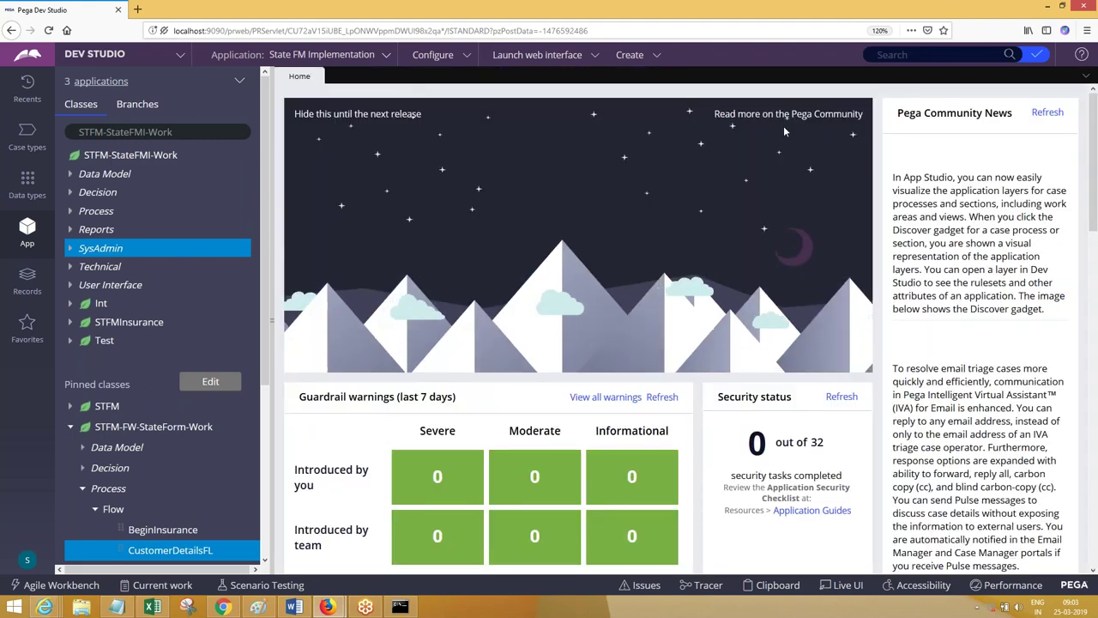